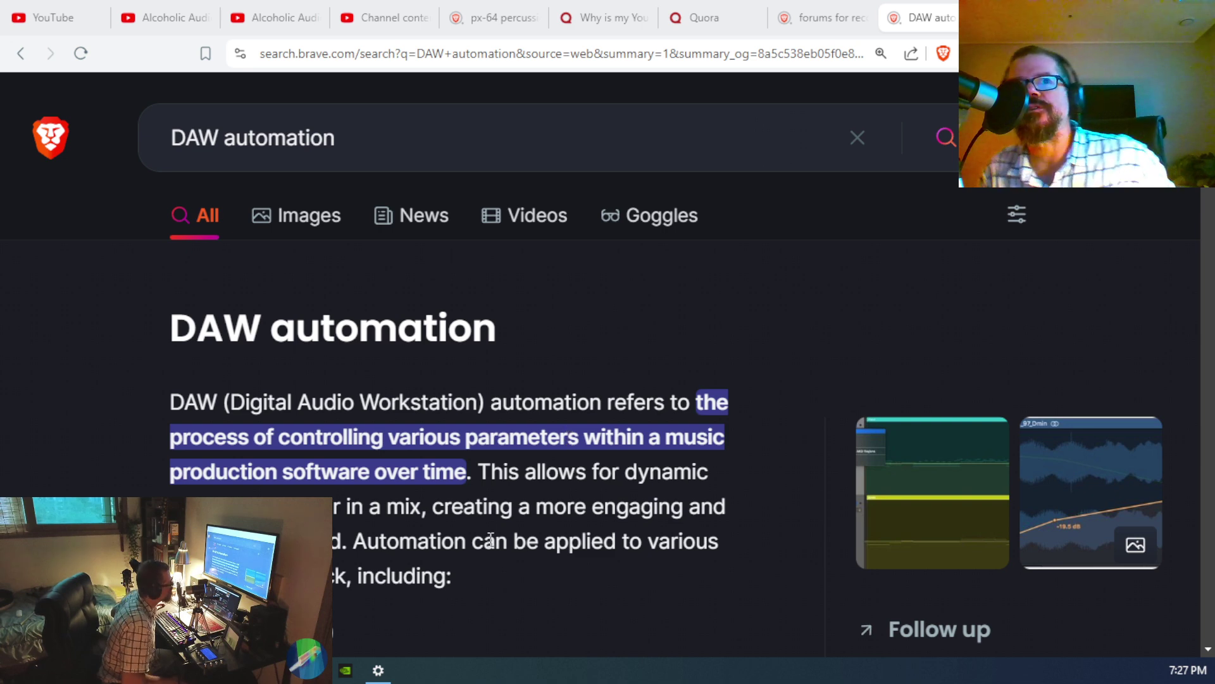
Step: Read the DAW automation article's definition, parameters and recording techniques, highlighting the performing and drawing automation descriptions
scroll(491, 538, down, 2)
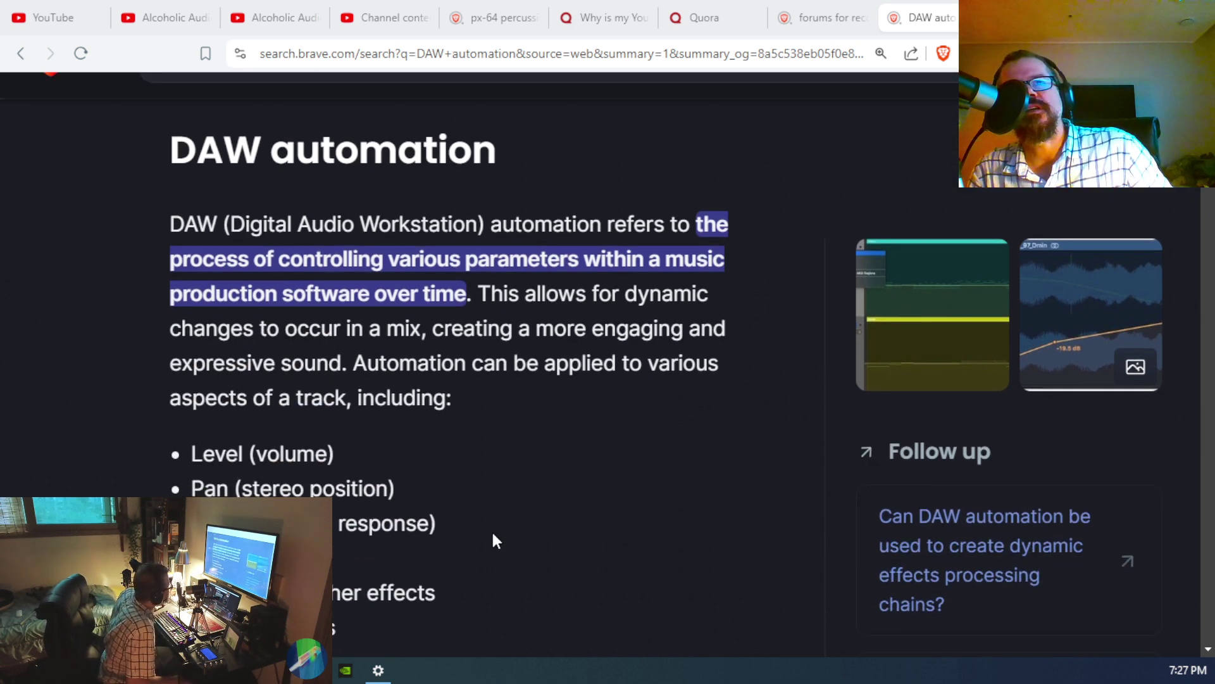
scroll(494, 535, down, 1)
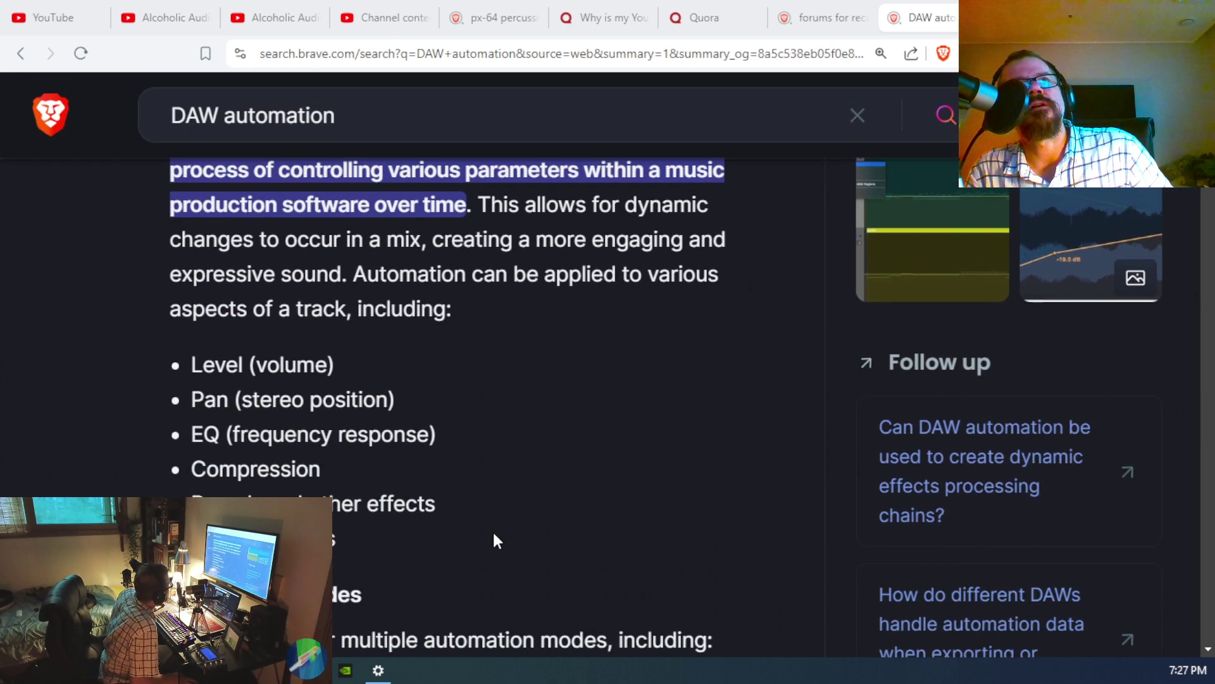
scroll(494, 535, up, 2)
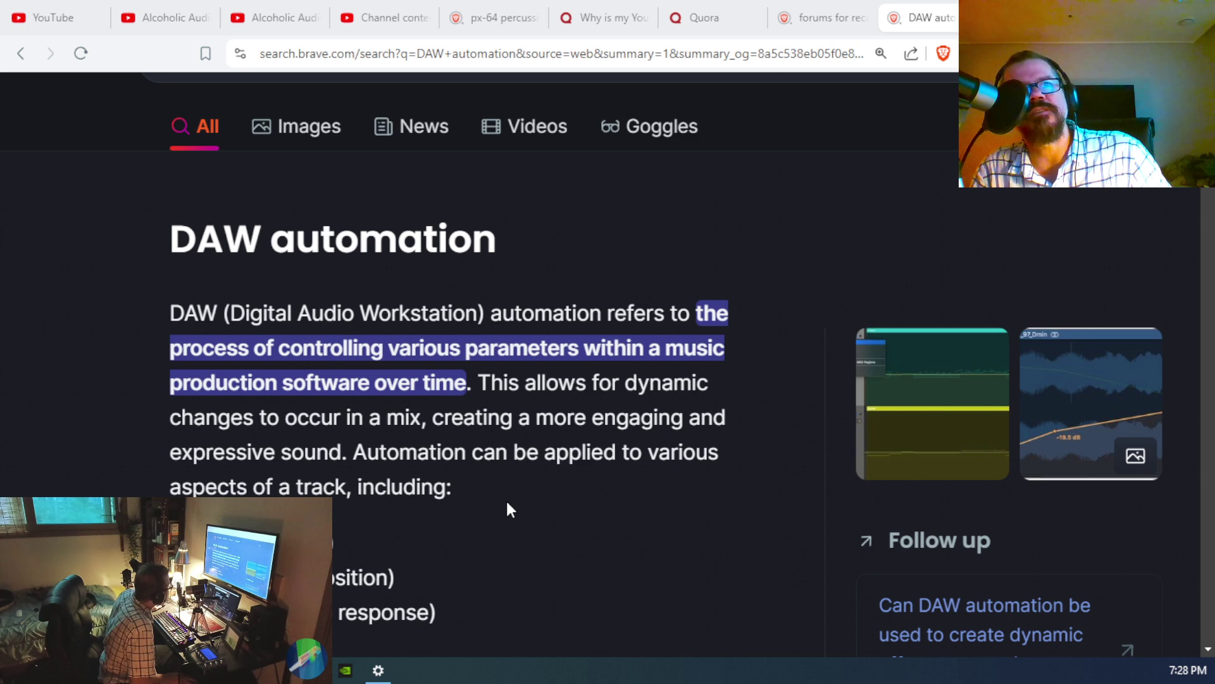
scroll(563, 497, down, 3)
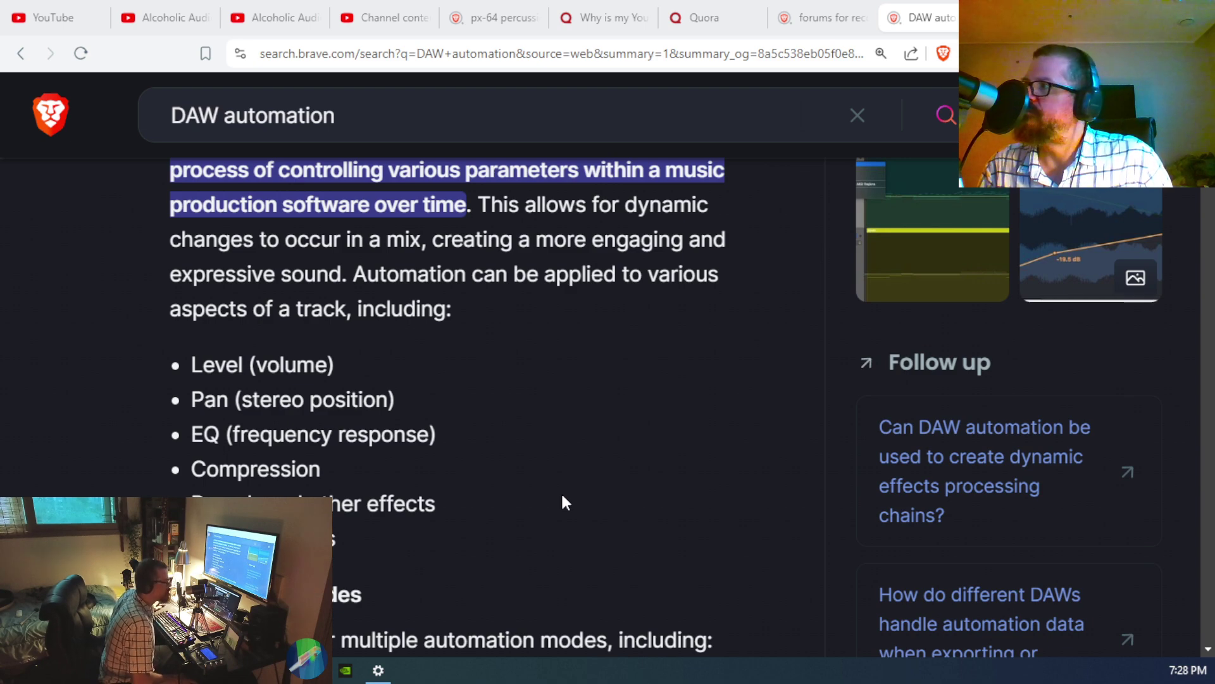
scroll(561, 491, up, 5)
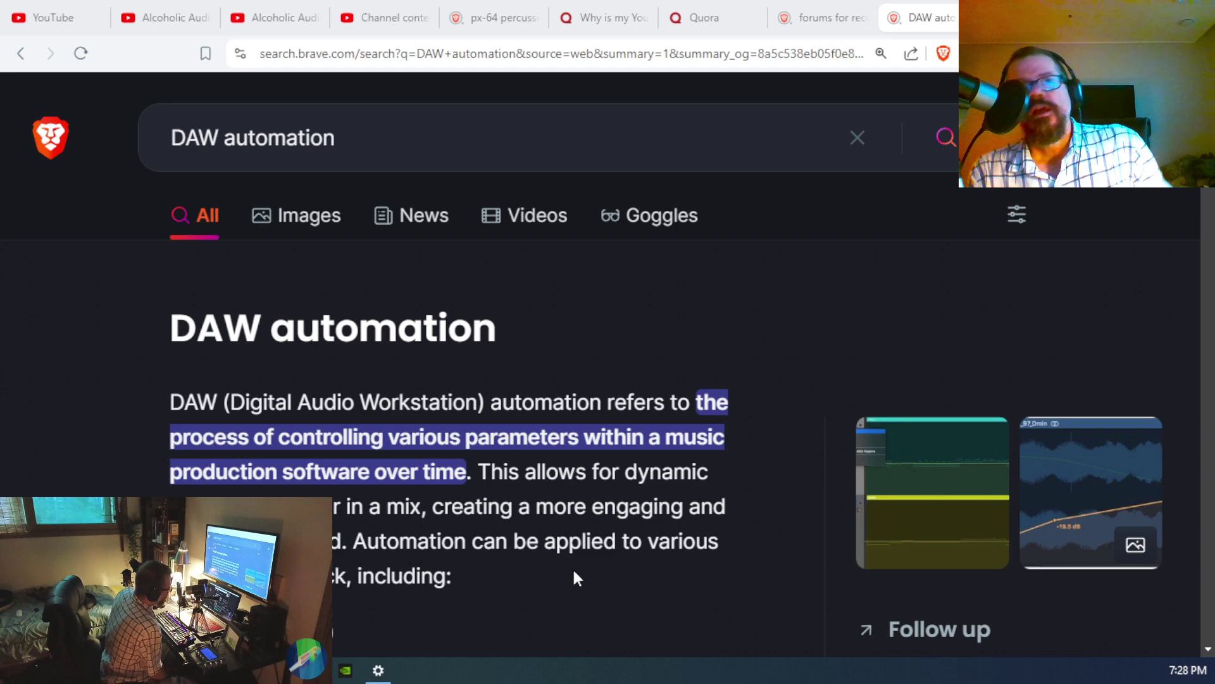
scroll(578, 566, down, 10)
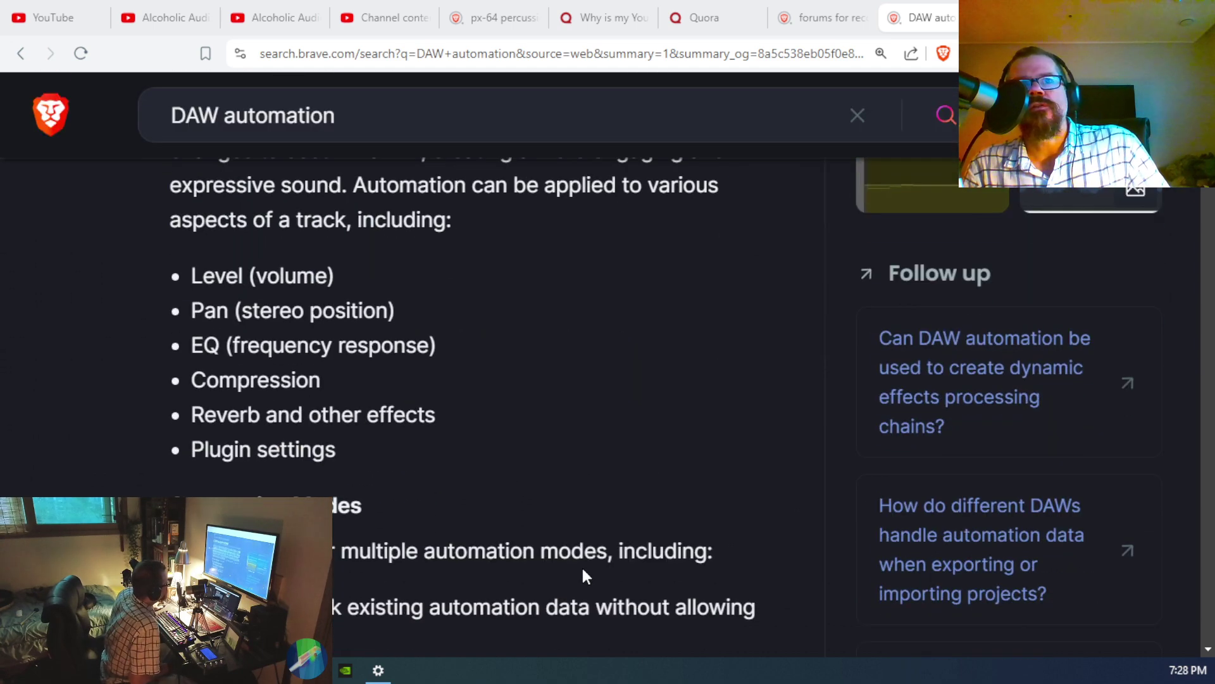
scroll(585, 557, down, 6)
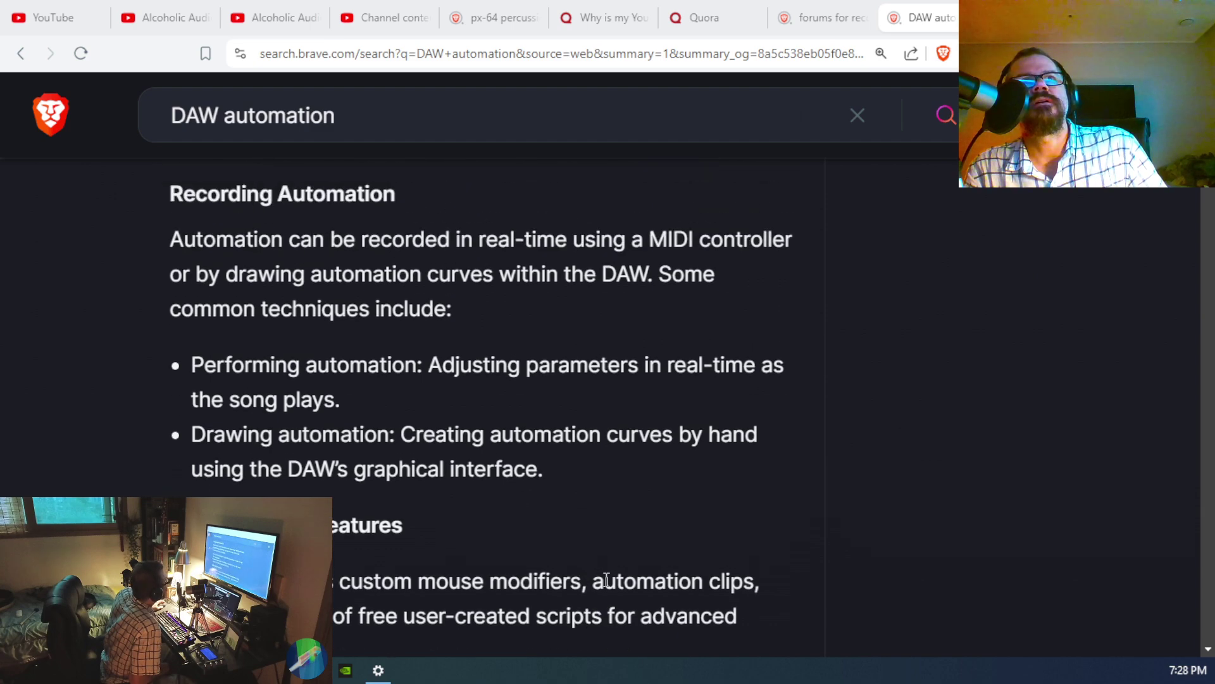
scroll(605, 580, down, 6)
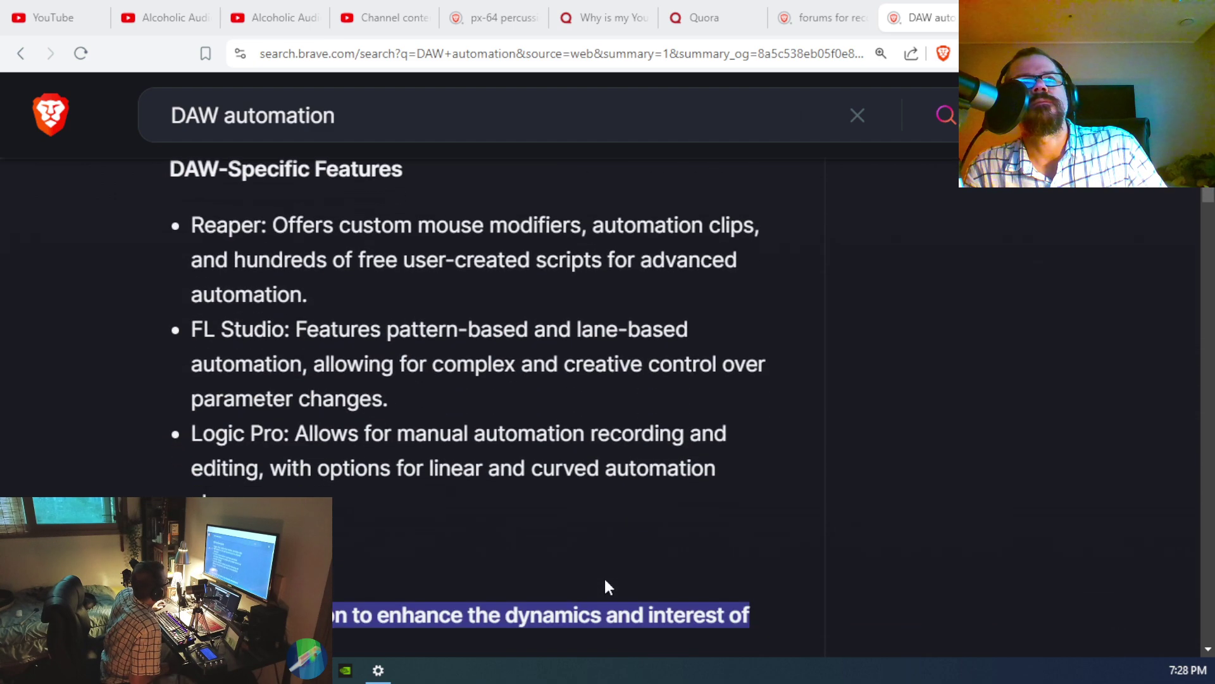
scroll(605, 582, down, 3)
scroll(606, 583, up, 7)
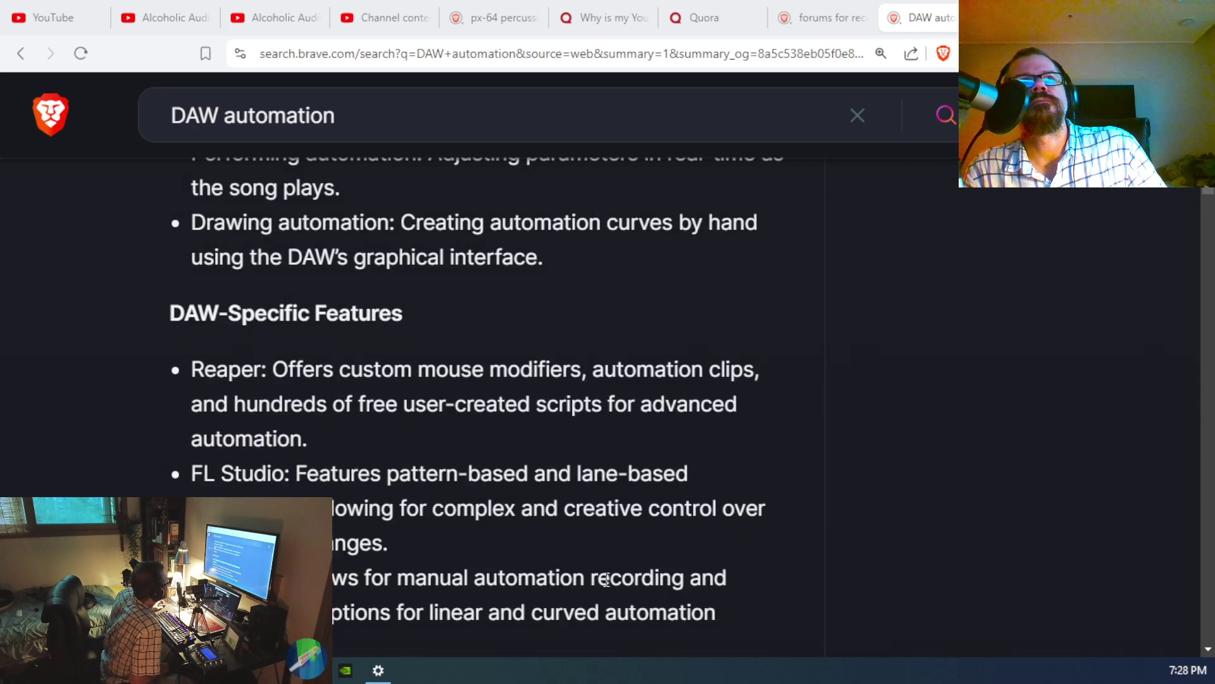
scroll(605, 579, up, 3)
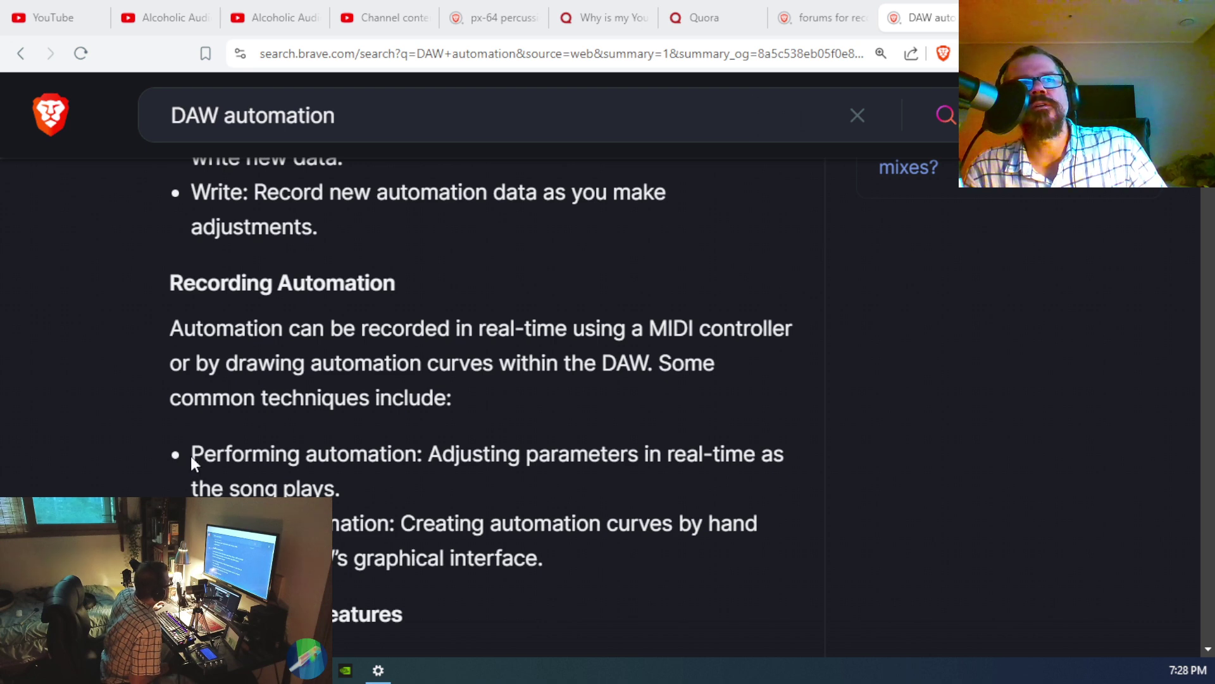
drag(191, 455, 570, 562)
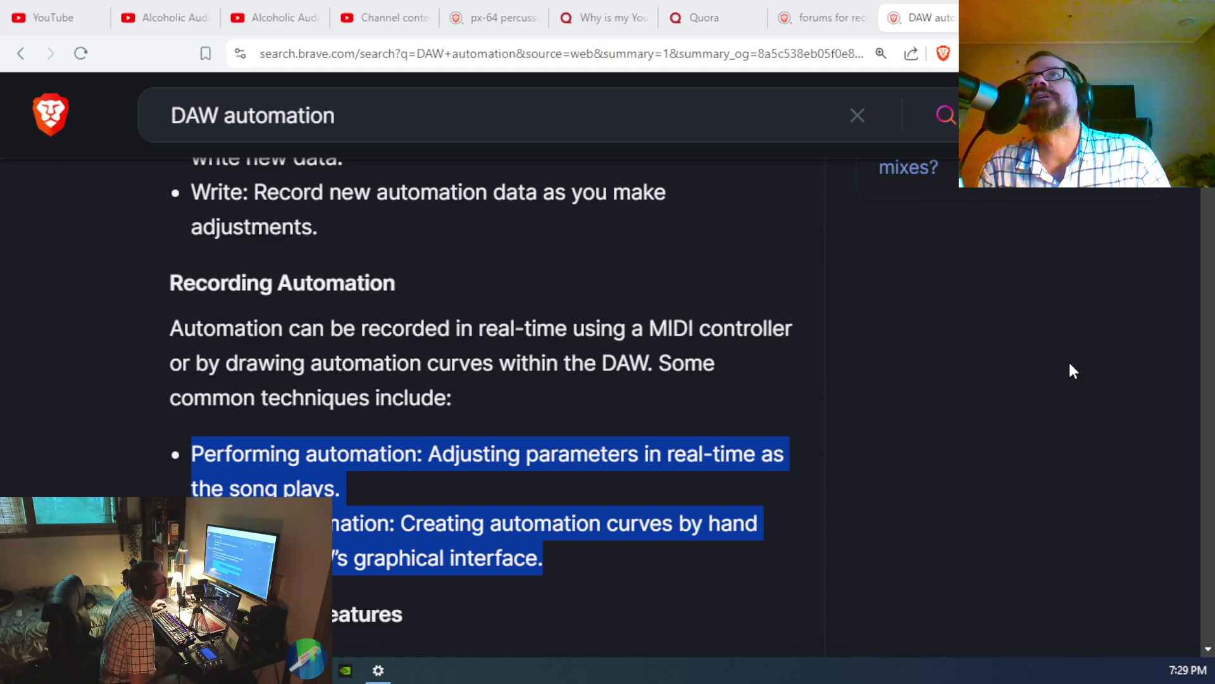
Step: Switch to the Gorilla project in Cakewalk and enlarge the Gorilla Toms track to expose its full controls
click(1127, 10)
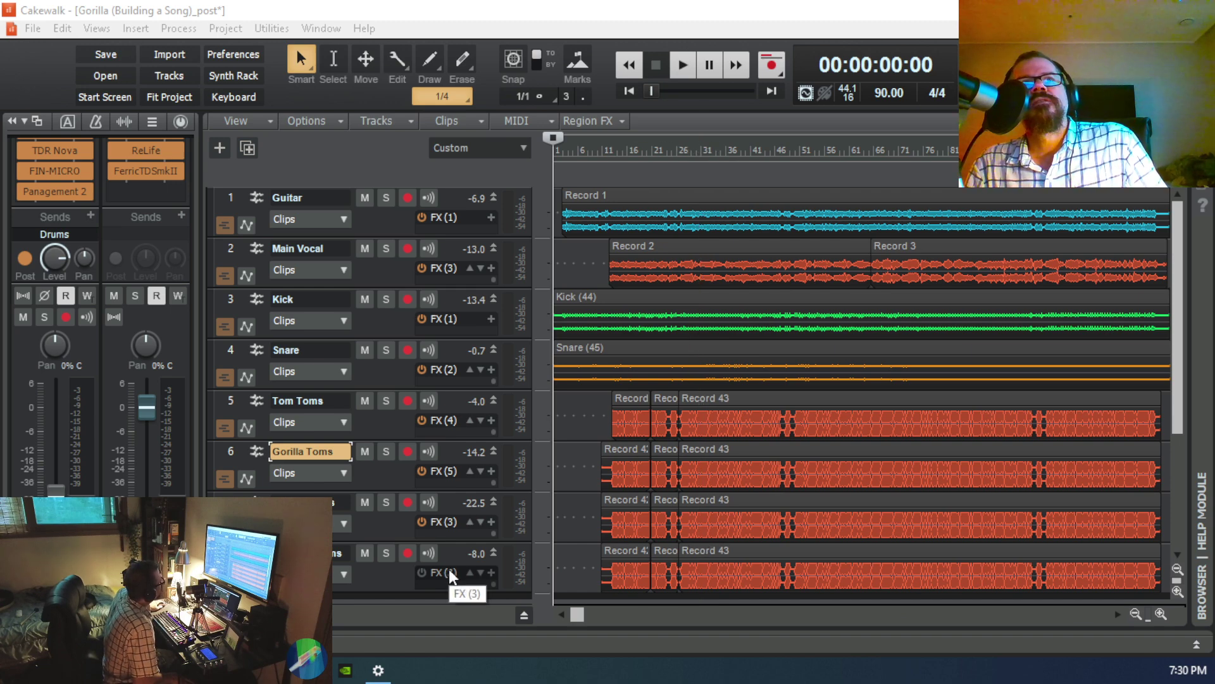
scroll(569, 527, down, 3)
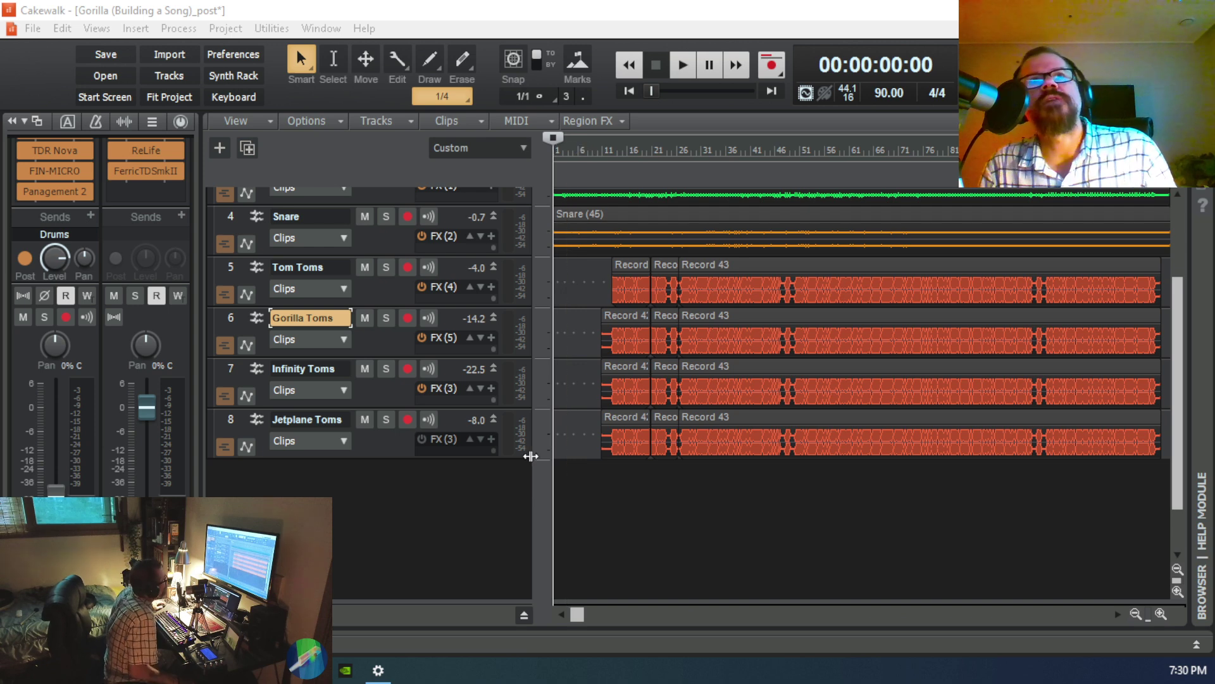
drag(382, 357, 372, 435)
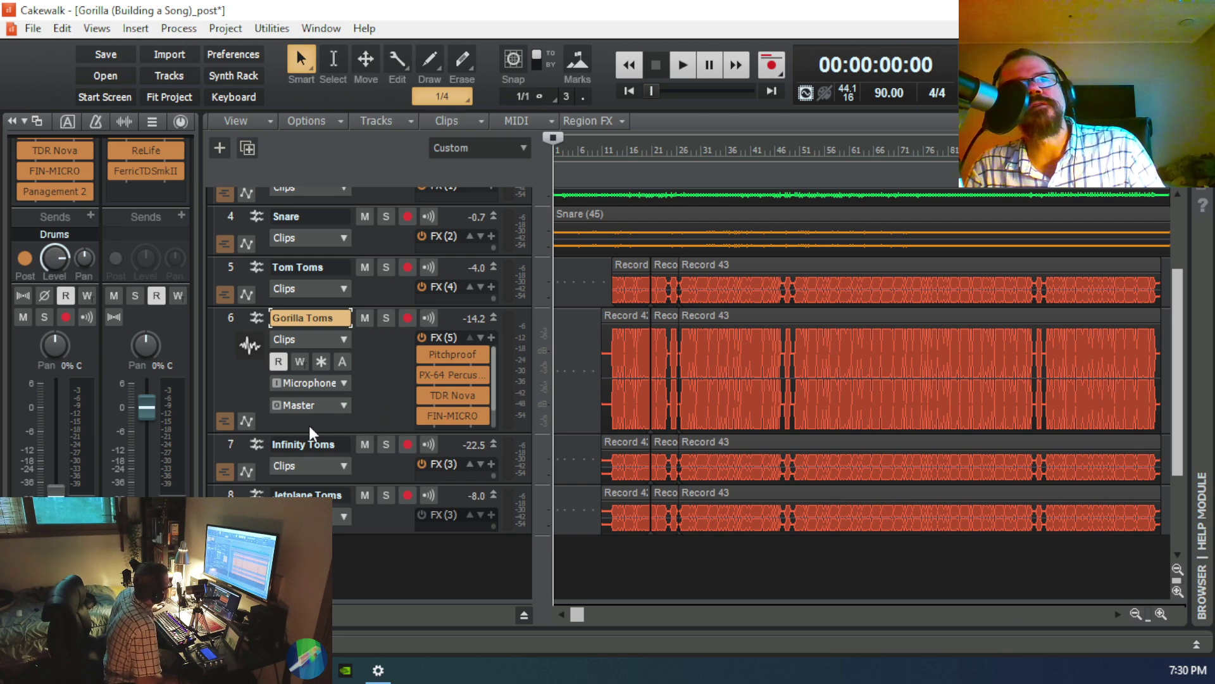
right_click(383, 397)
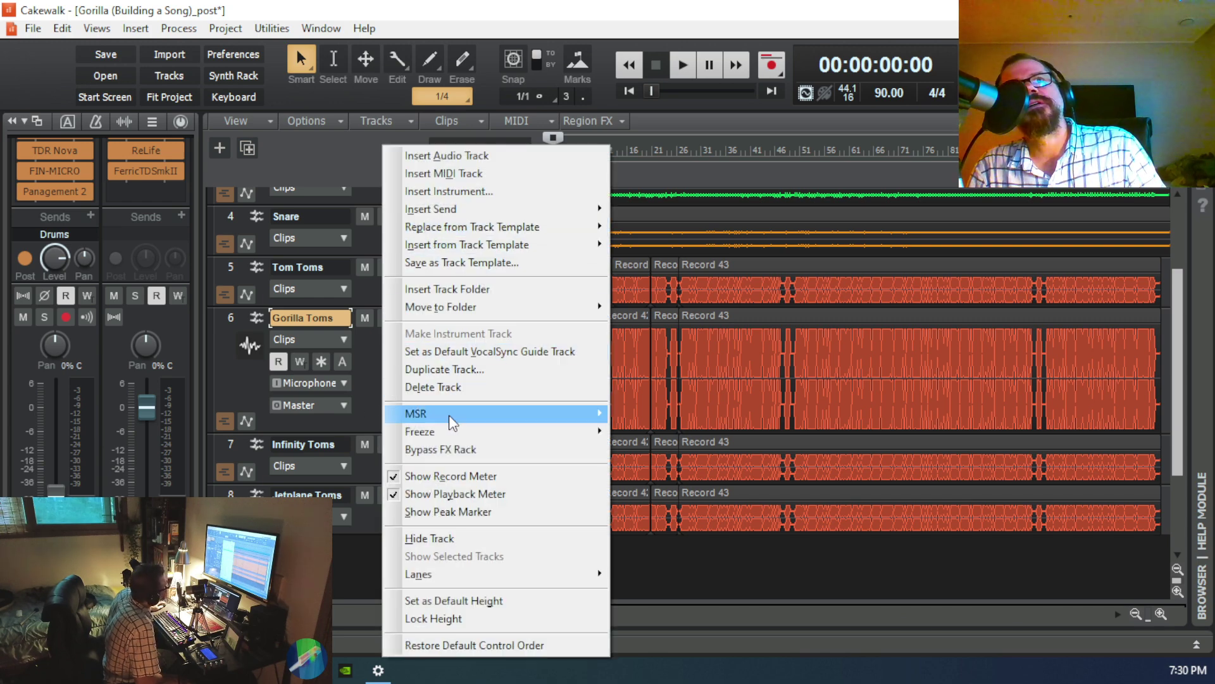
right_click(242, 384)
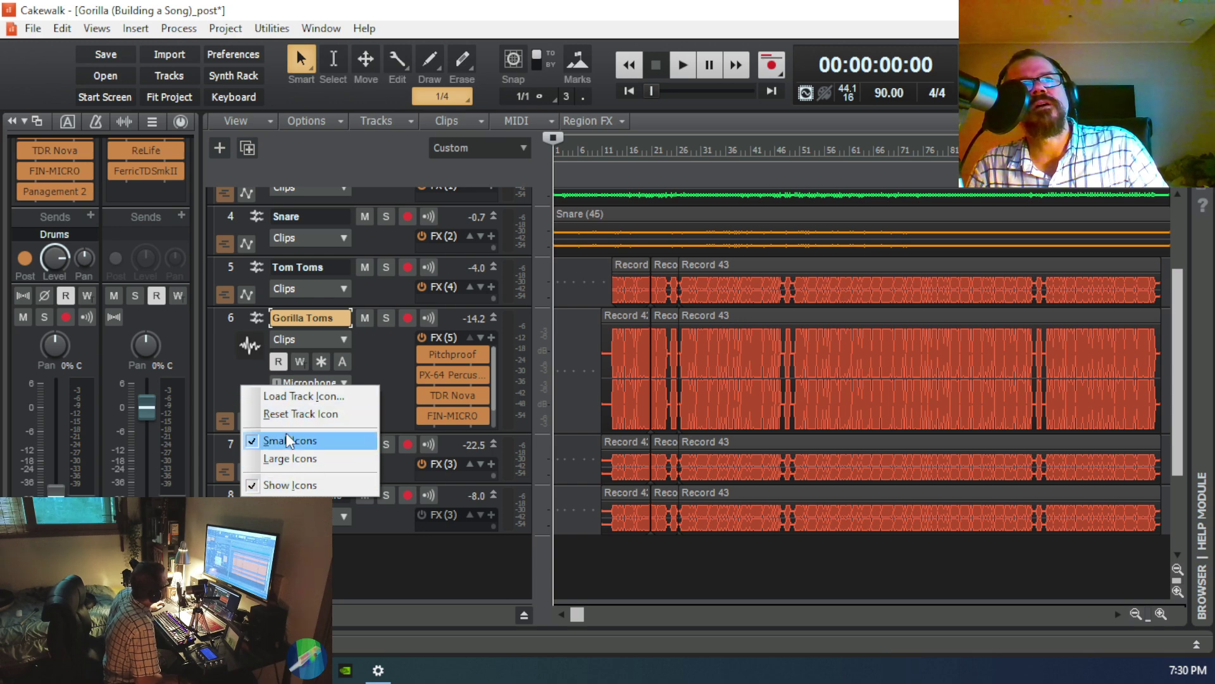
click(453, 315)
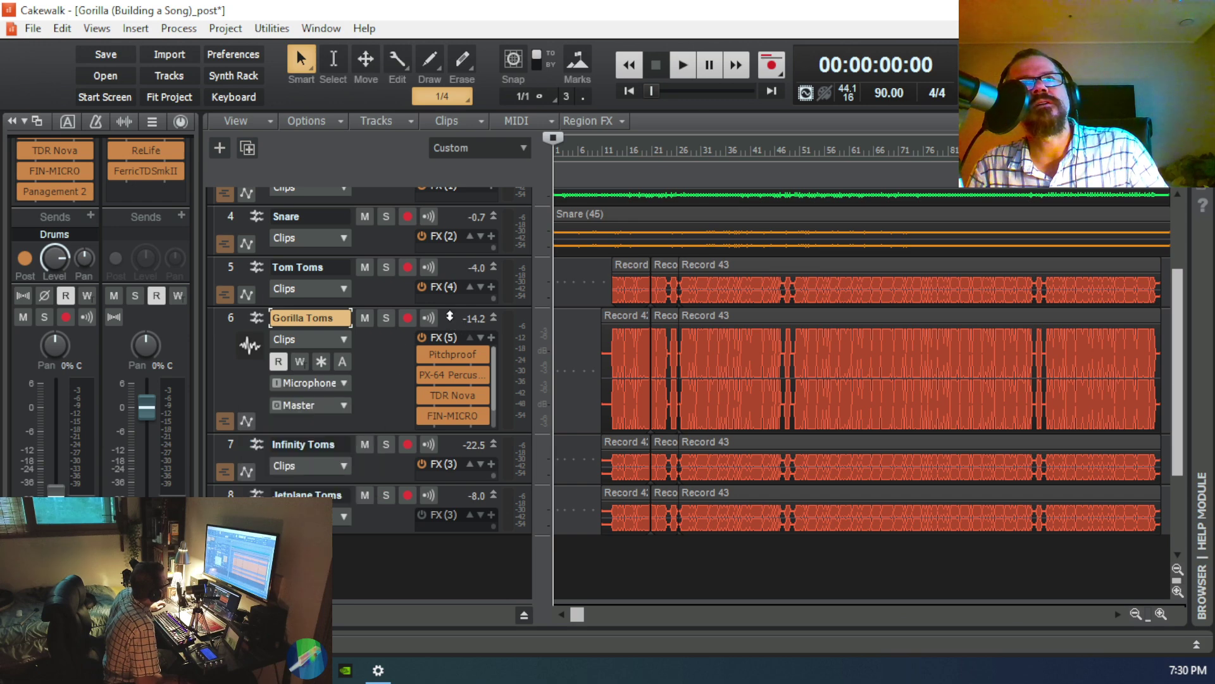
right_click(451, 314)
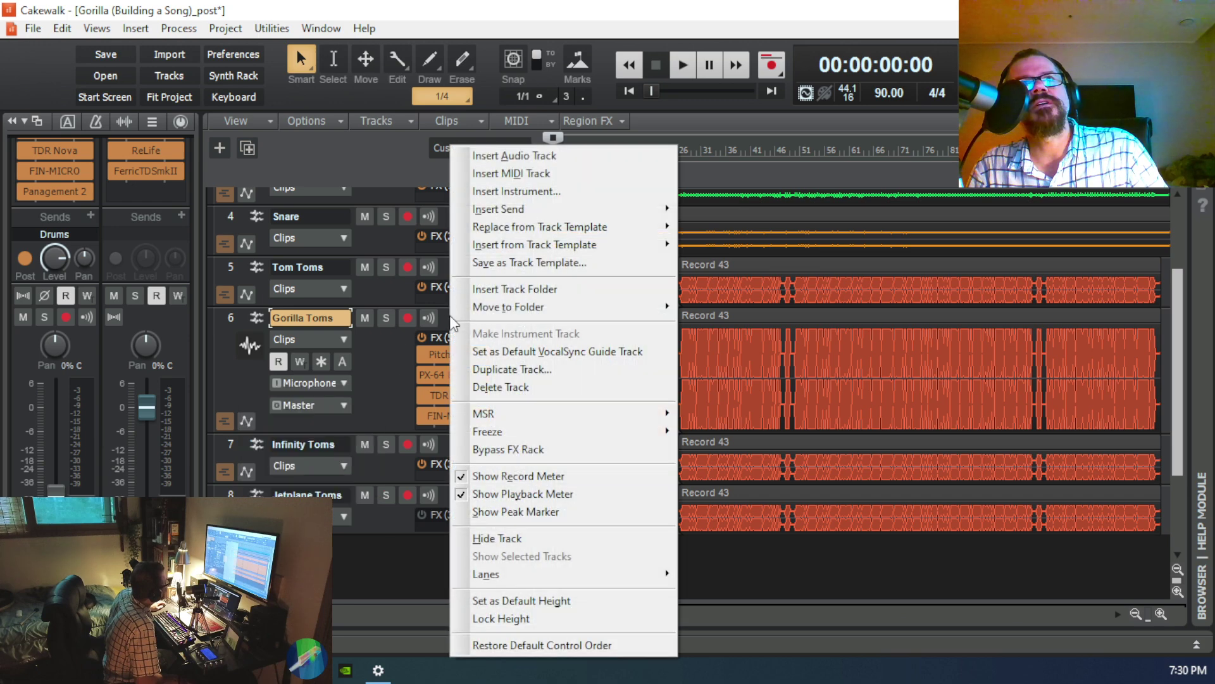
right_click(385, 390)
right_click(295, 423)
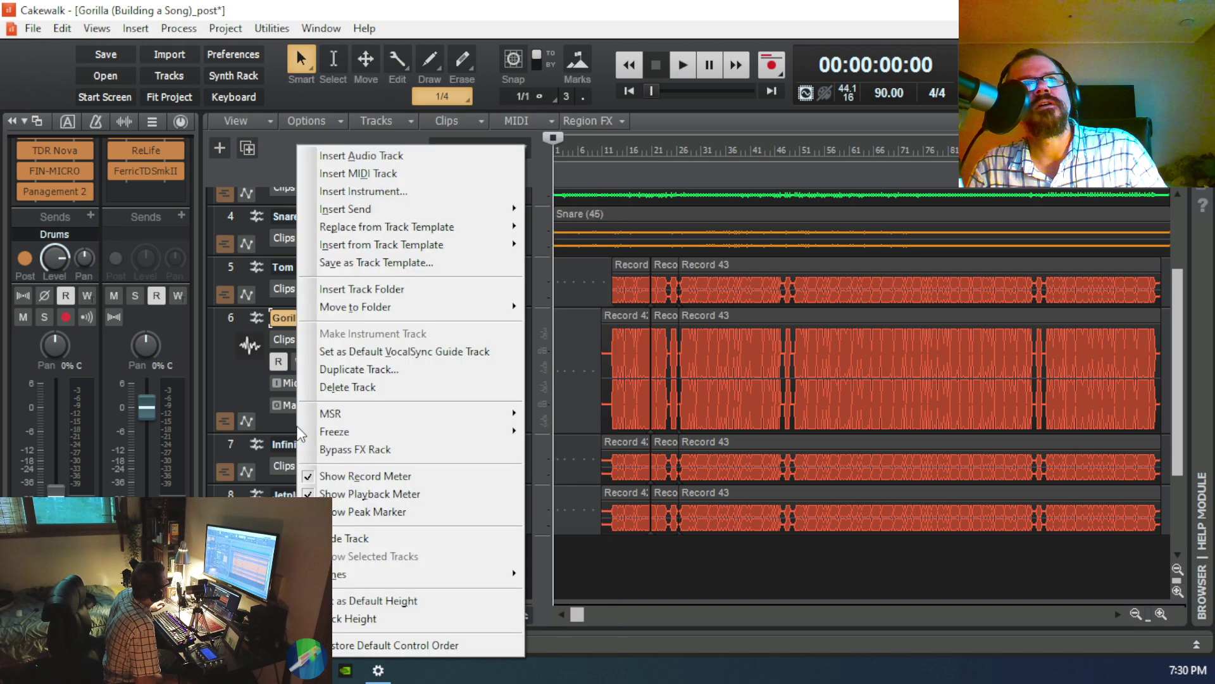
right_click(234, 374)
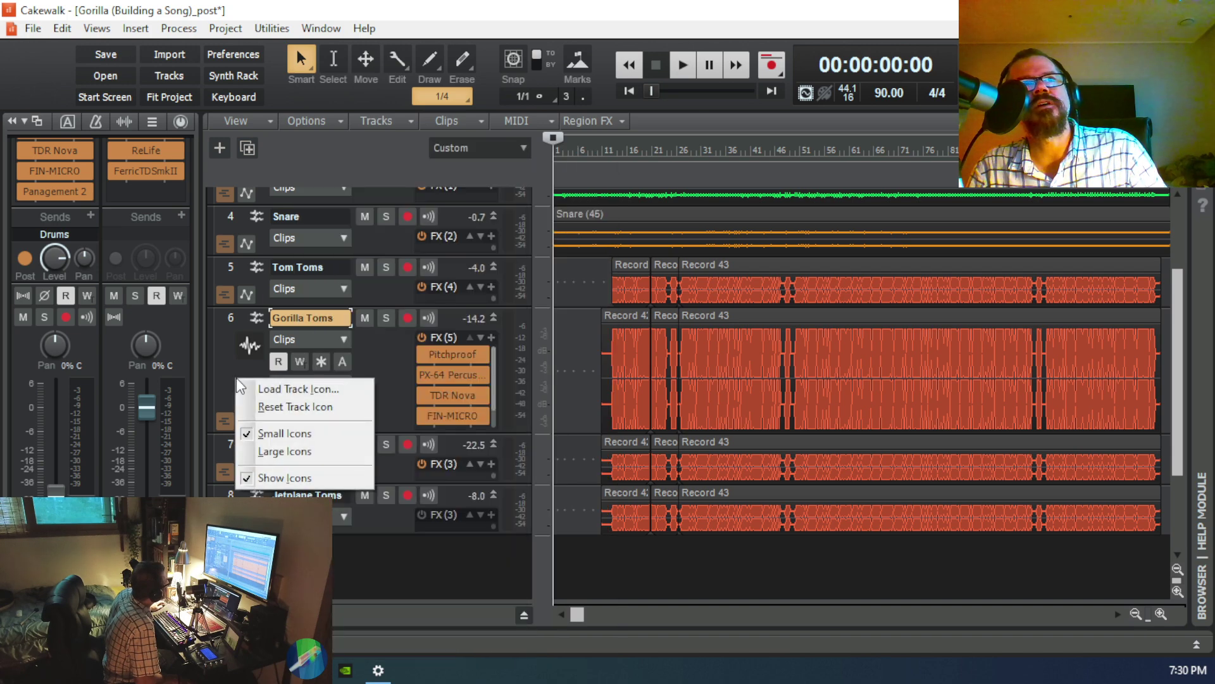
Step: Show the automation lanes of the Gorilla Toms track
right_click(394, 390)
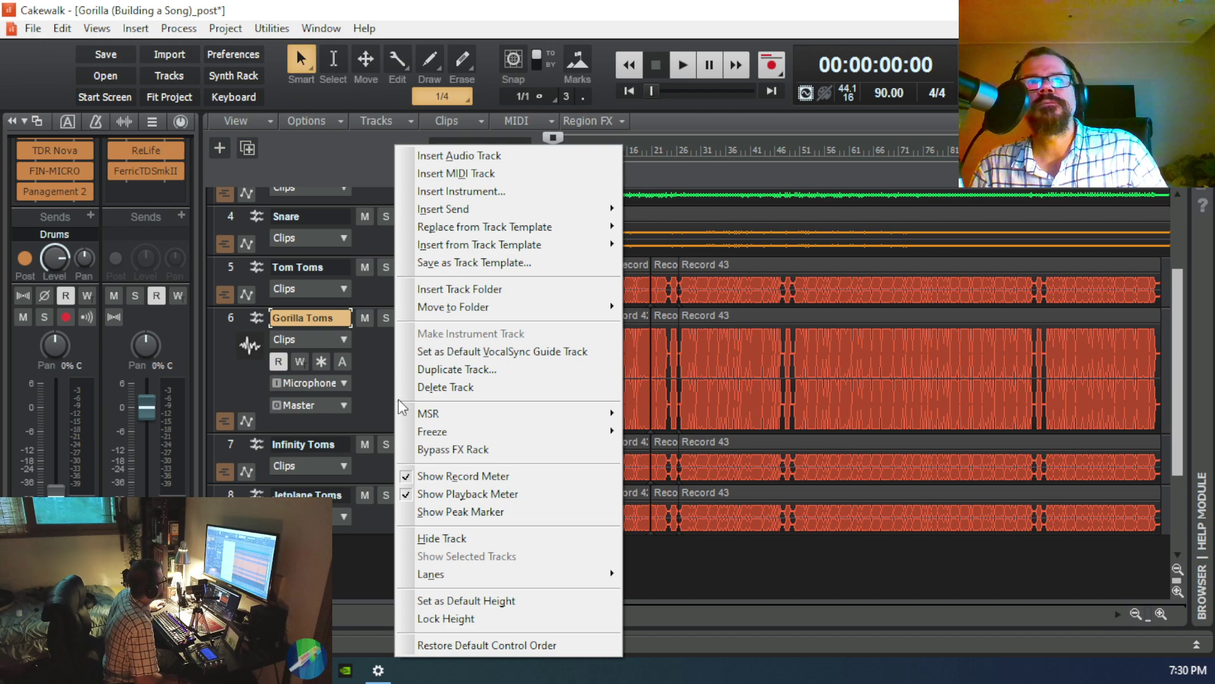
mouse_move(453, 576)
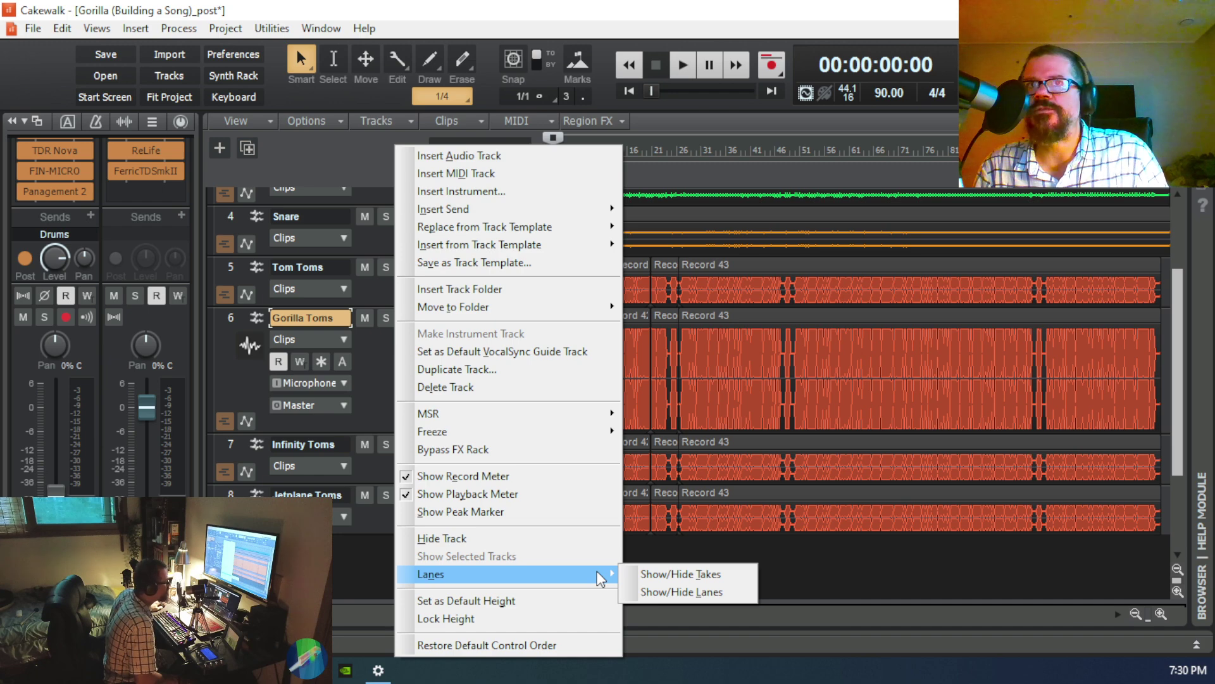
click(648, 591)
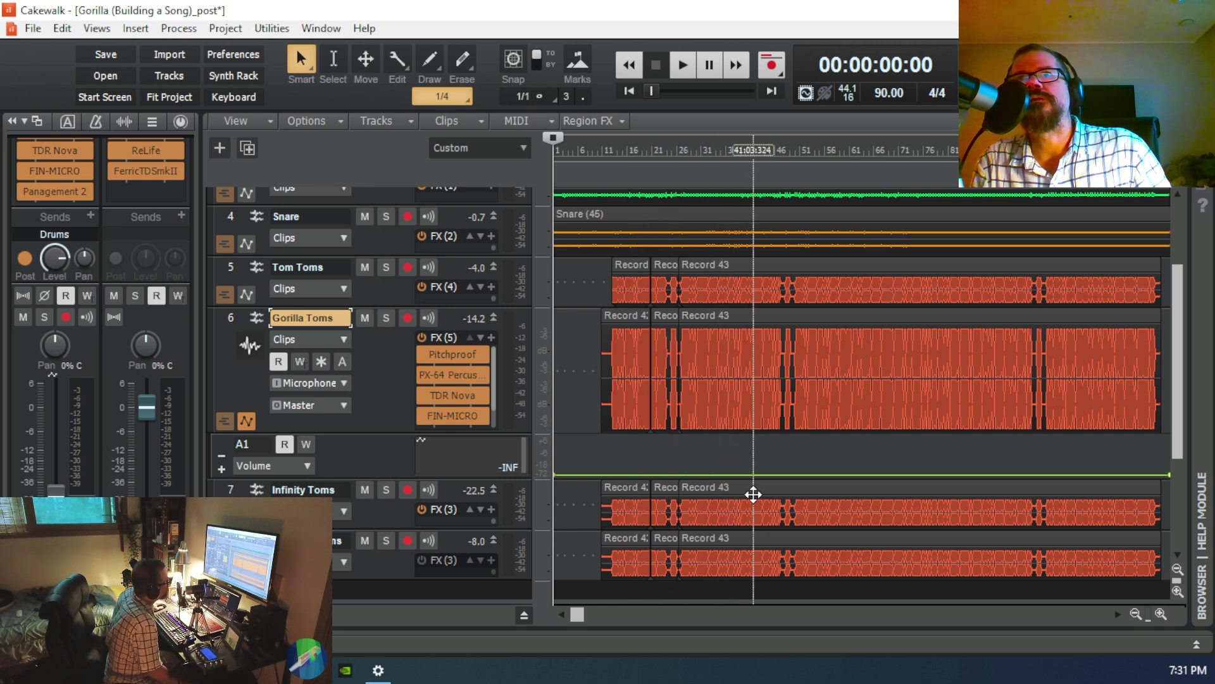
Step: Play the song from about bar 20 through the tom breaks and stop playback near the start of the Record 43 clips
click(1159, 614)
click(1158, 614)
click(1158, 613)
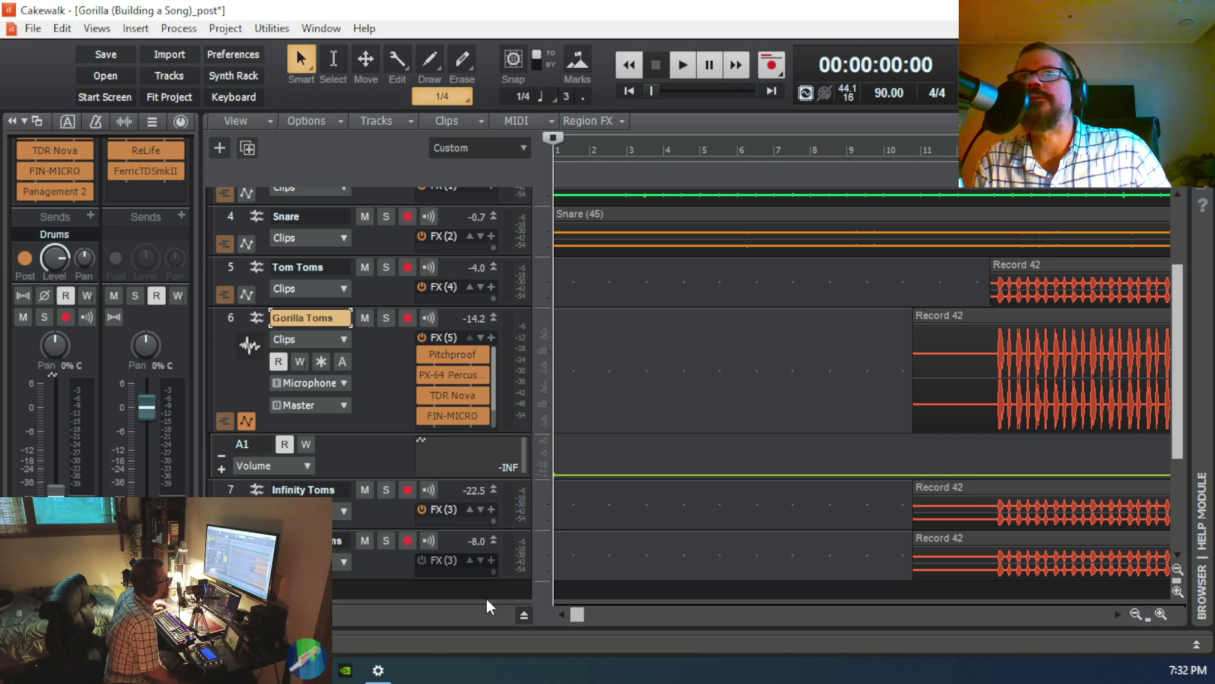
drag(580, 616, 705, 655)
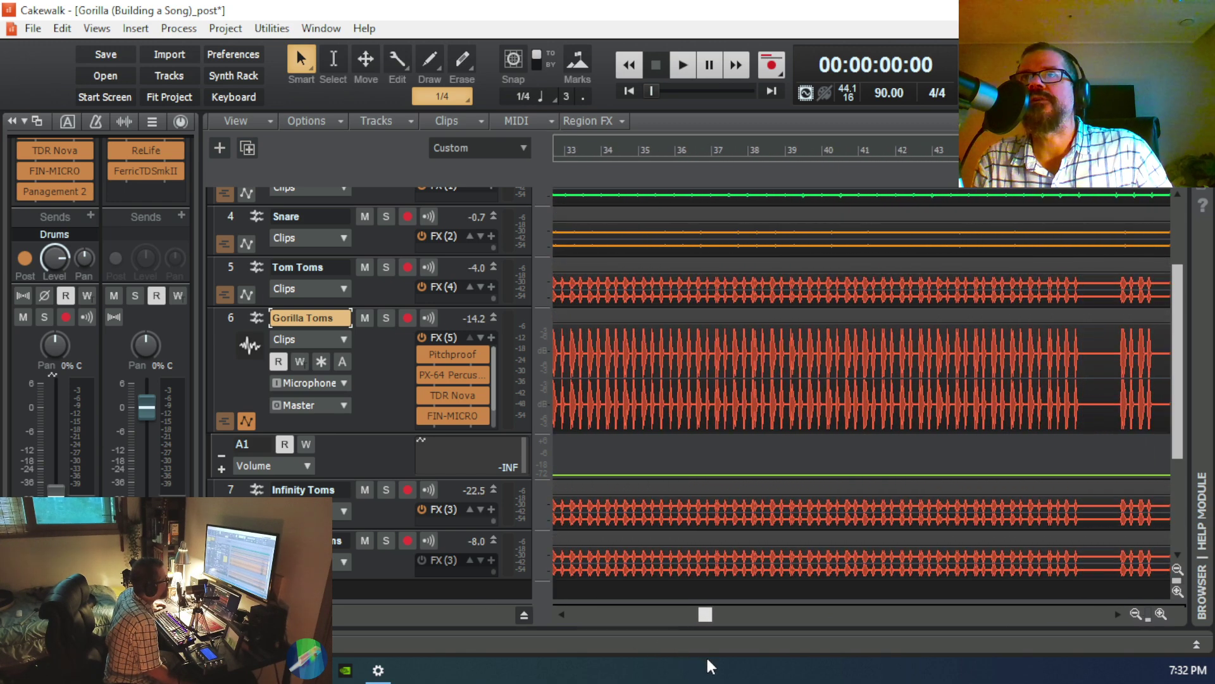
click(1135, 613)
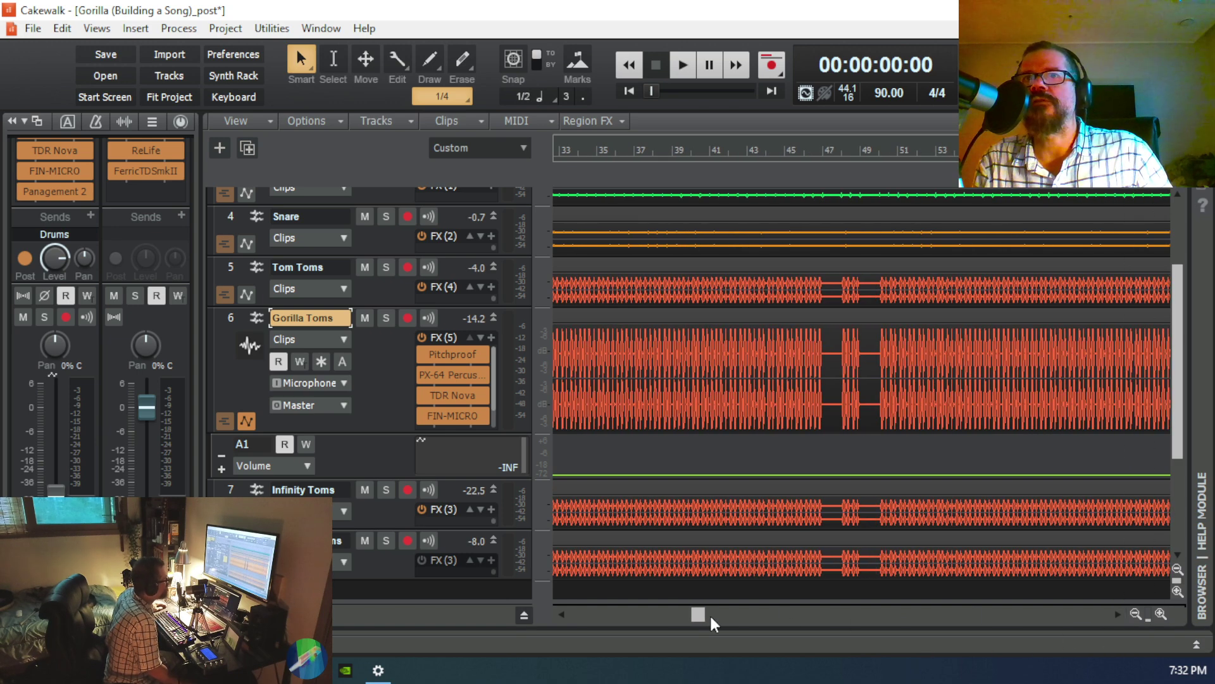
drag(697, 616, 626, 620)
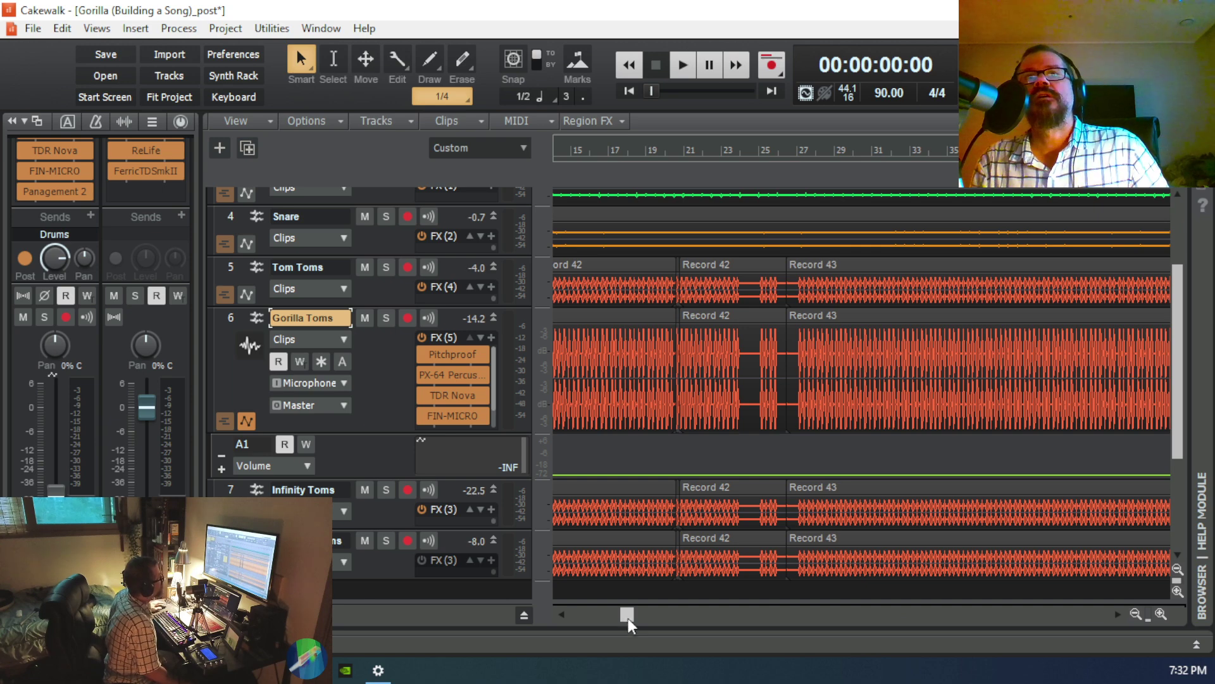
mouse_move(631, 616)
mouse_down()
mouse_move(606, 617)
mouse_move(625, 624)
mouse_up()
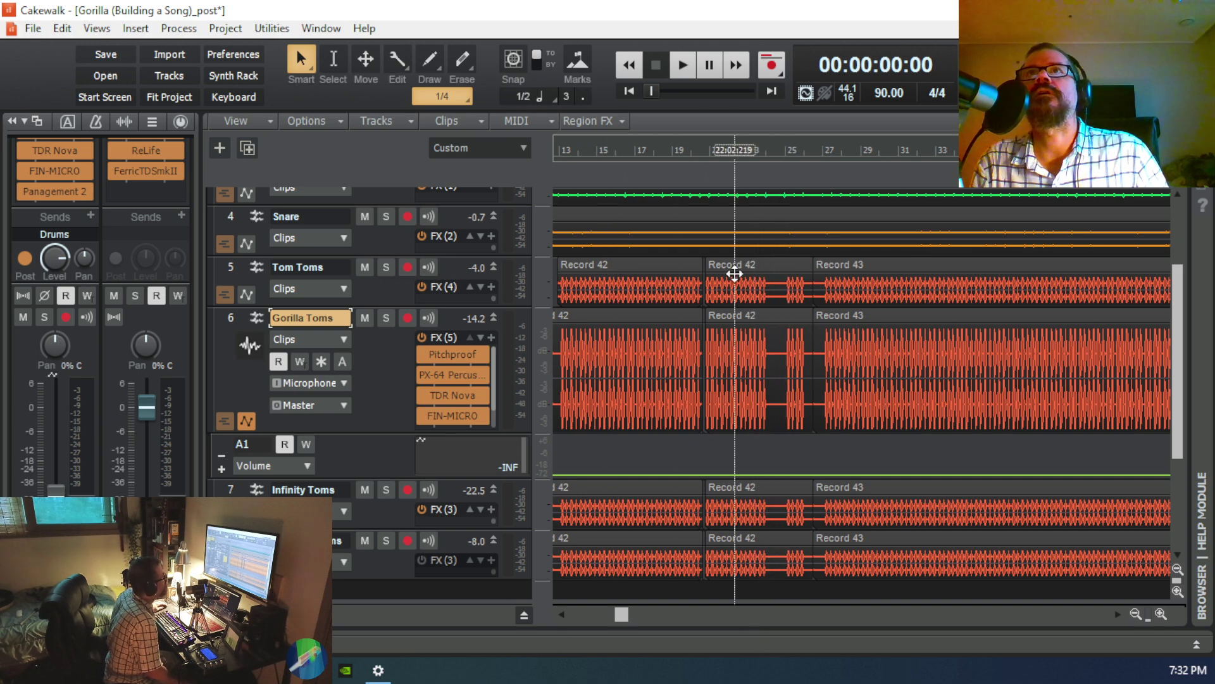
click(698, 153)
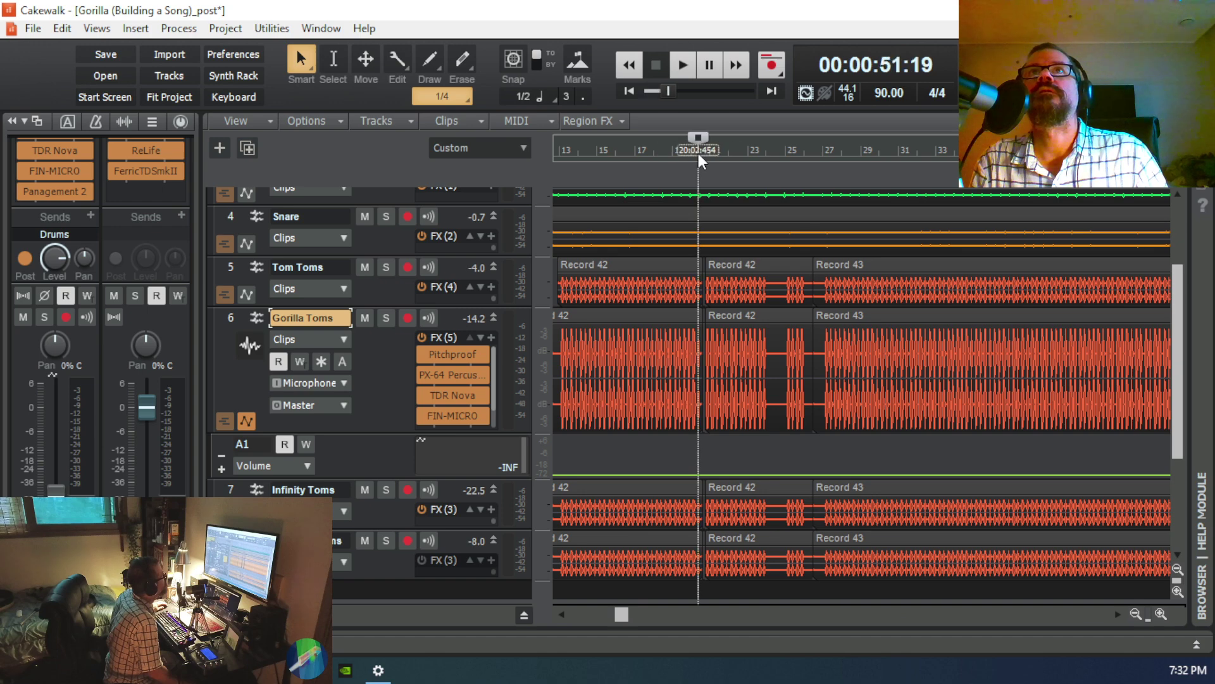
key(space)
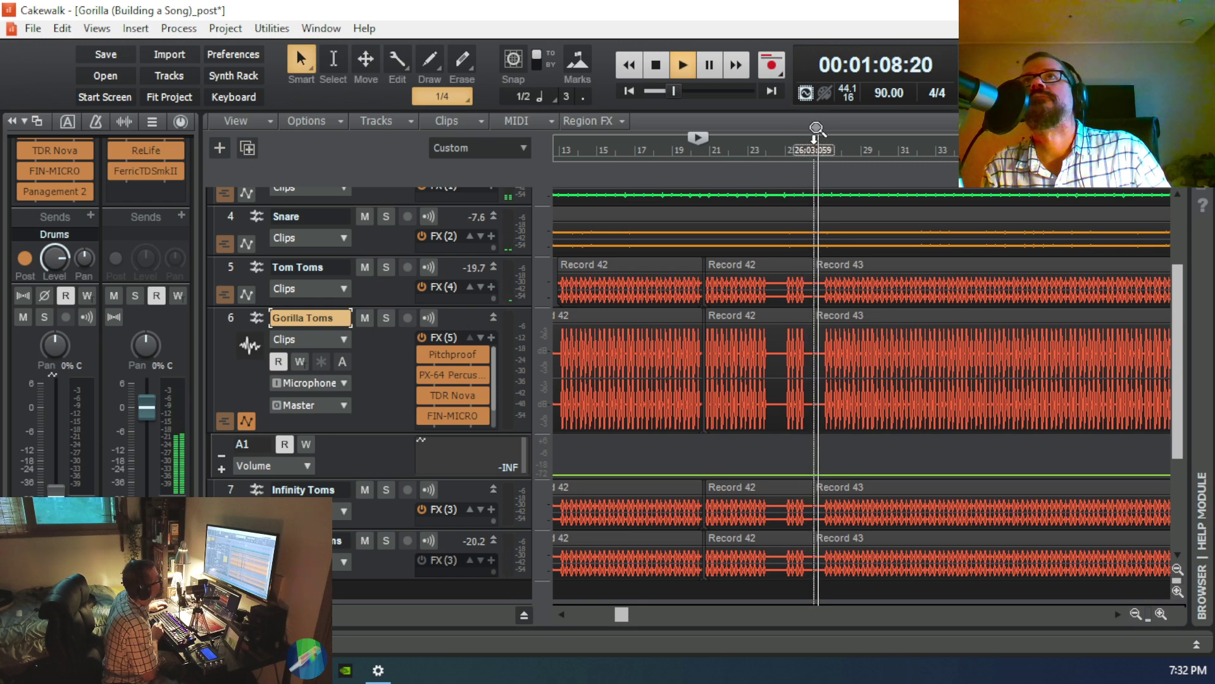
click(818, 148)
key(space)
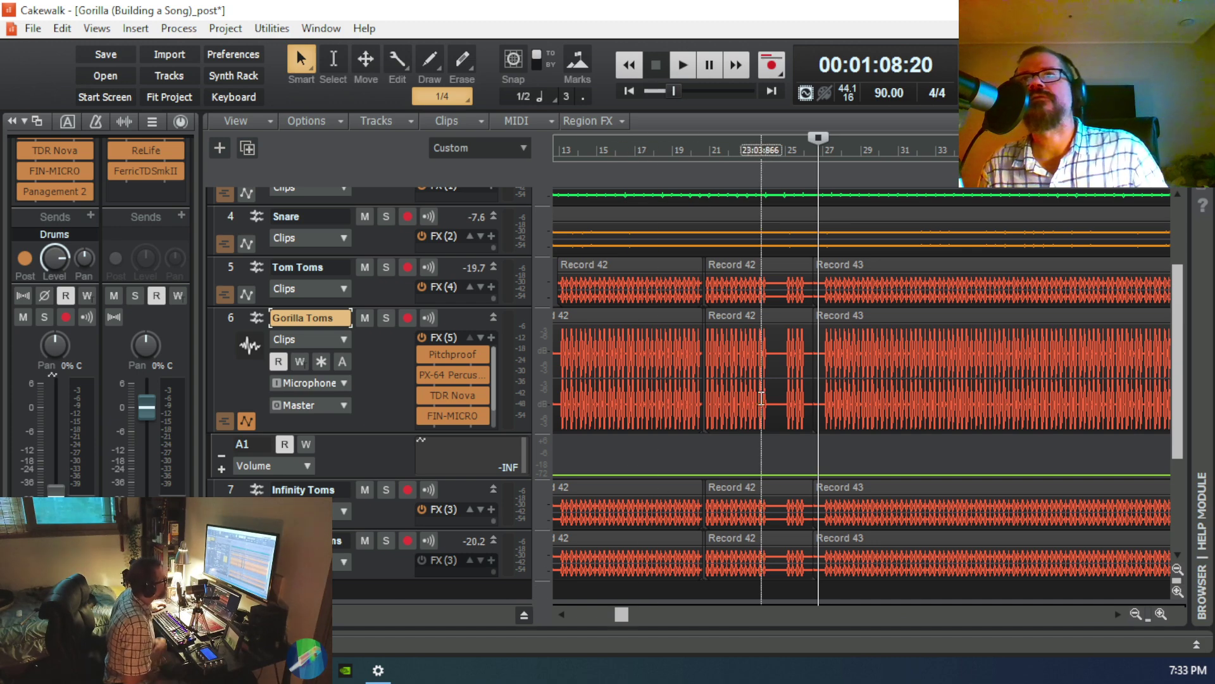
Step: Select the Record 43 clip on the Gorilla Toms track and inspect the waveform around its first drum hits
click(824, 378)
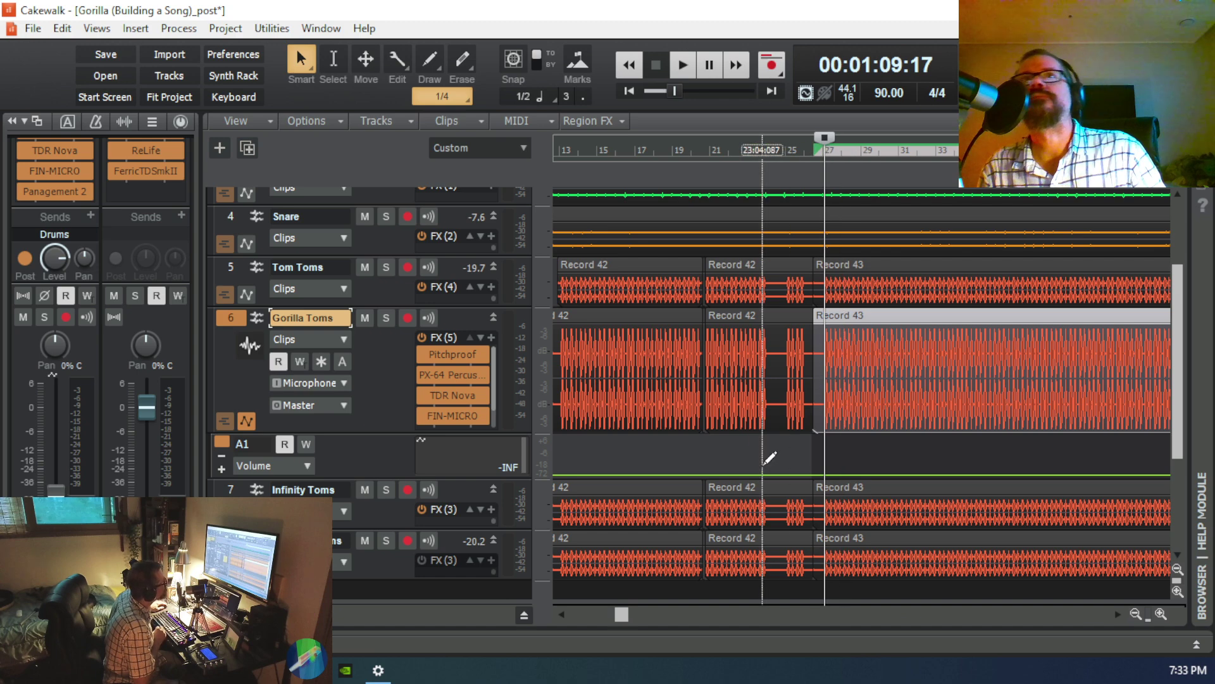
drag(626, 616, 600, 615)
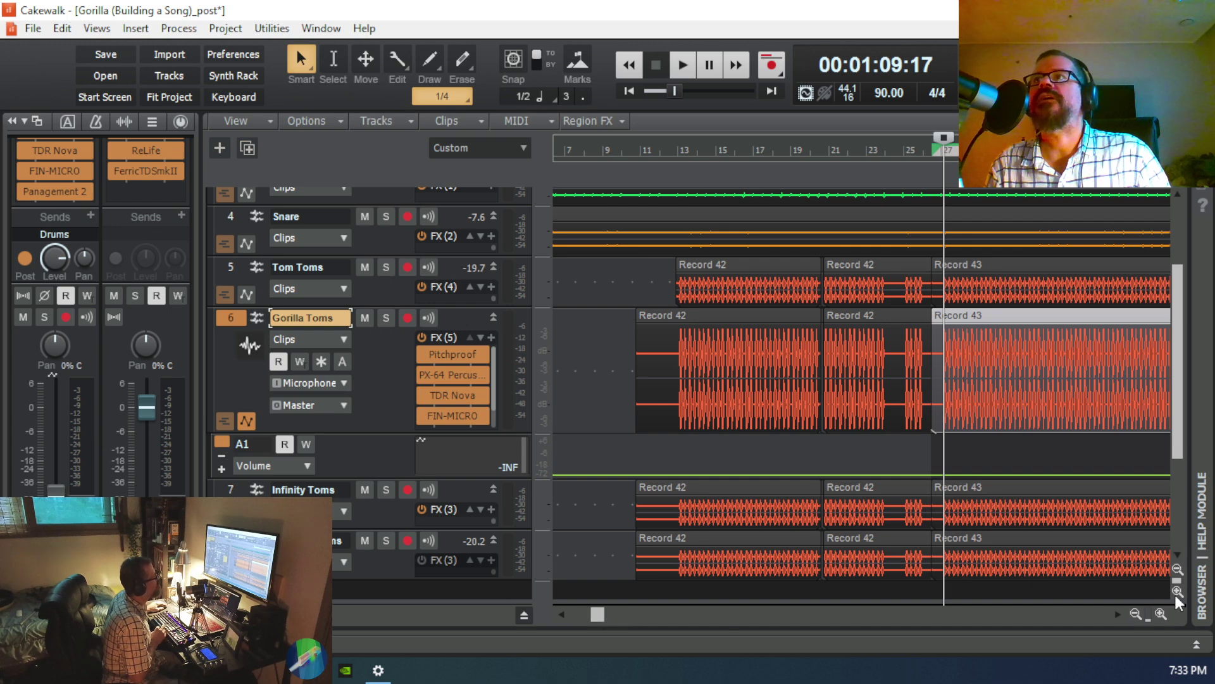
click(1158, 611)
click(1158, 612)
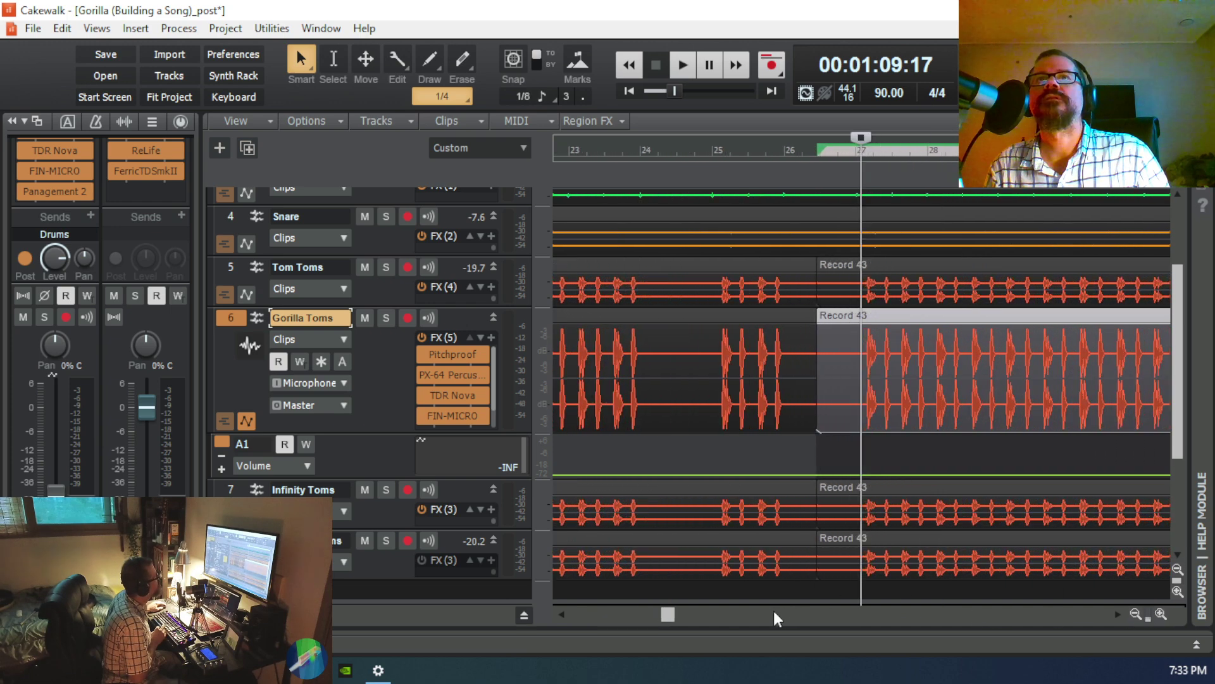
drag(666, 613, 616, 615)
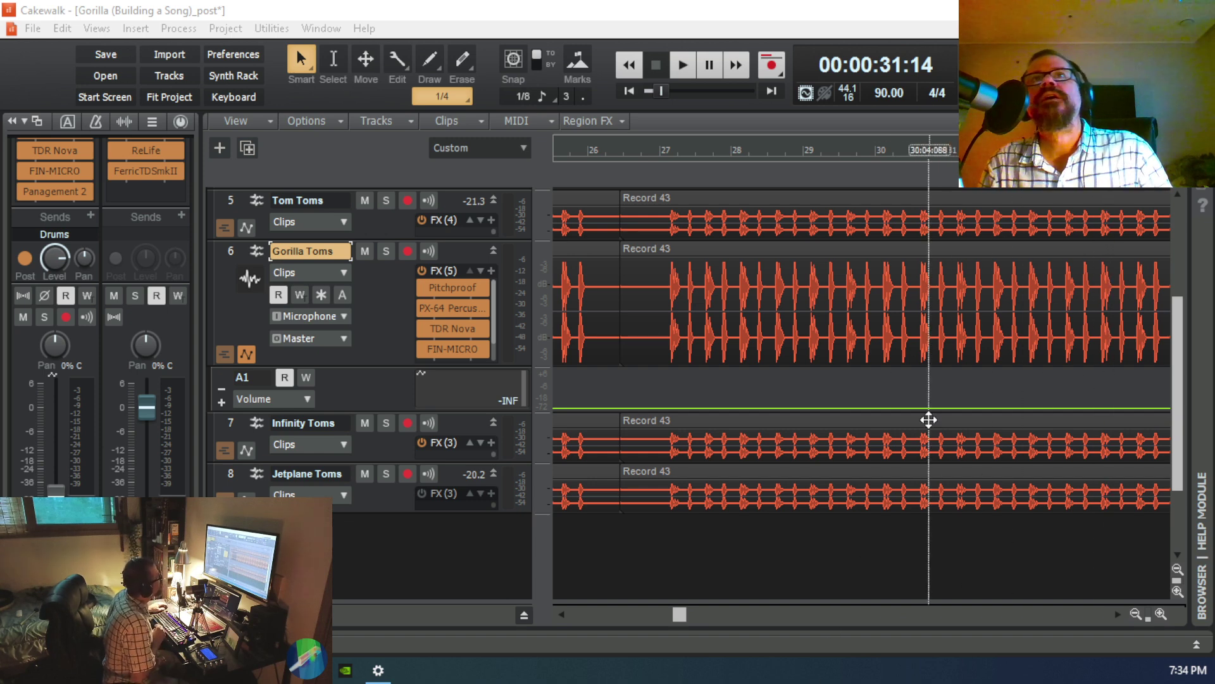
Step: Start playback from the first drum hit of the Gorilla Toms track's Record 43 clip, at about bar 27
click(668, 311)
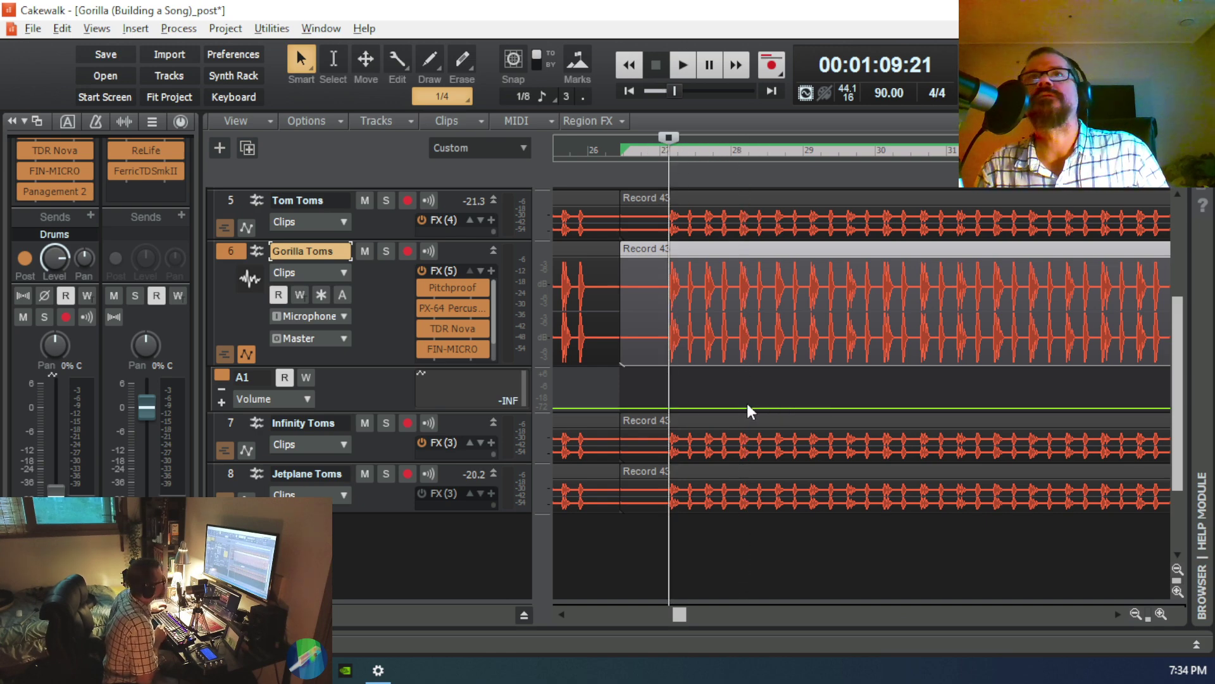
key(alt+space)
click(716, 9)
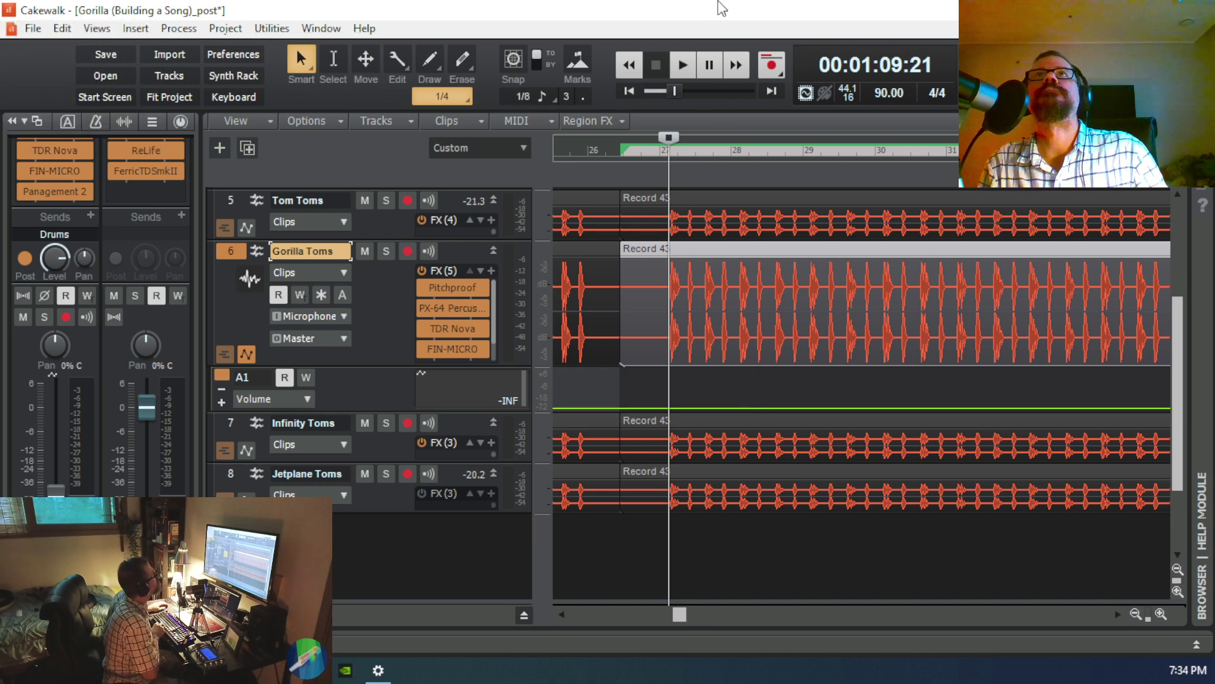
key(space)
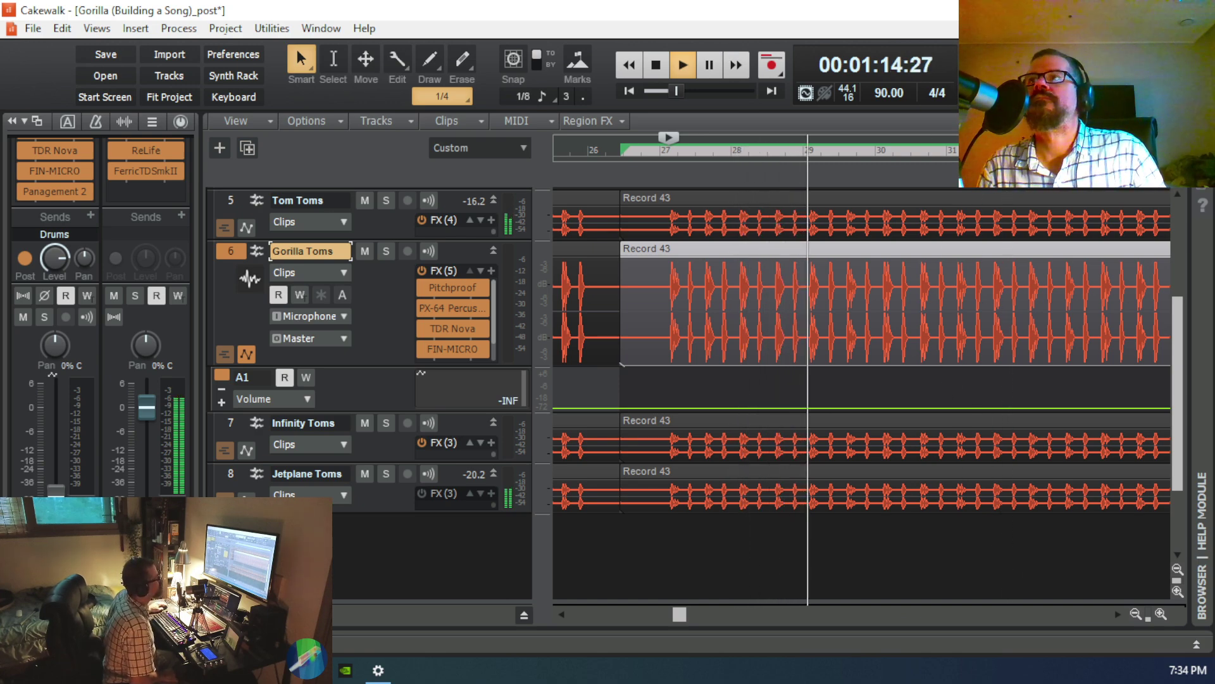
Step: Follow the playback of the Record 43 clips, place the playhead shortly before bar 36, and stop playback there
click(1135, 614)
click(1135, 613)
click(1134, 613)
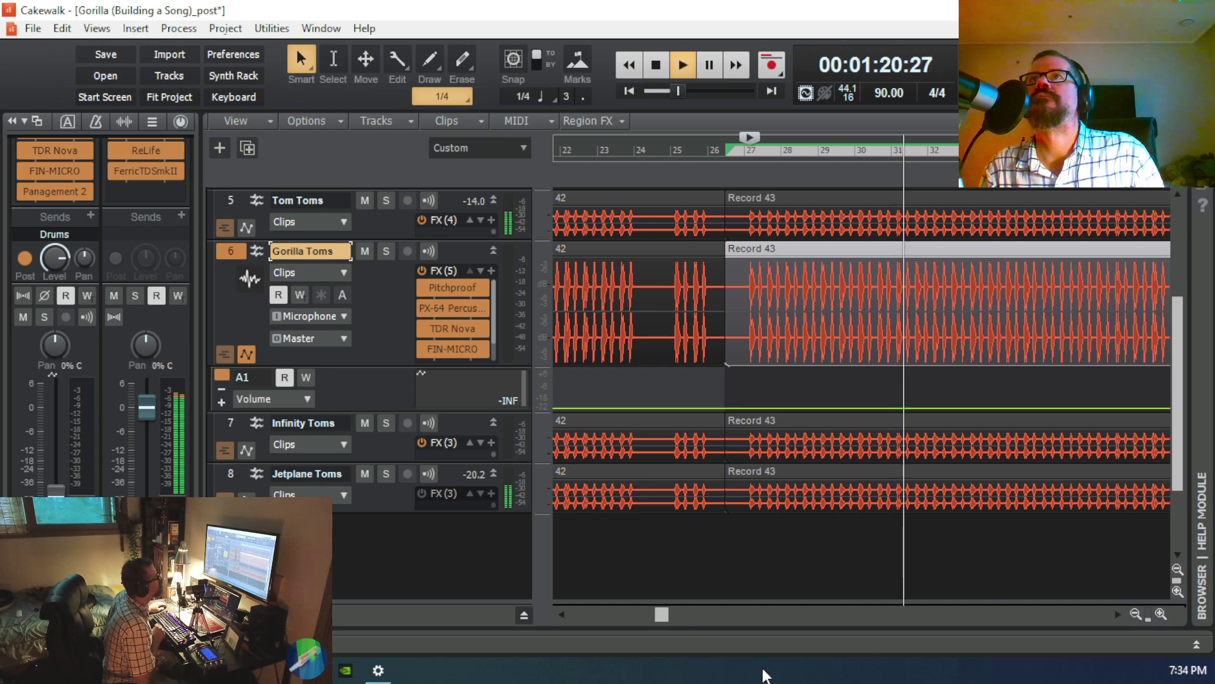
click(1117, 614)
click(1116, 614)
click(1116, 614)
click(1116, 614)
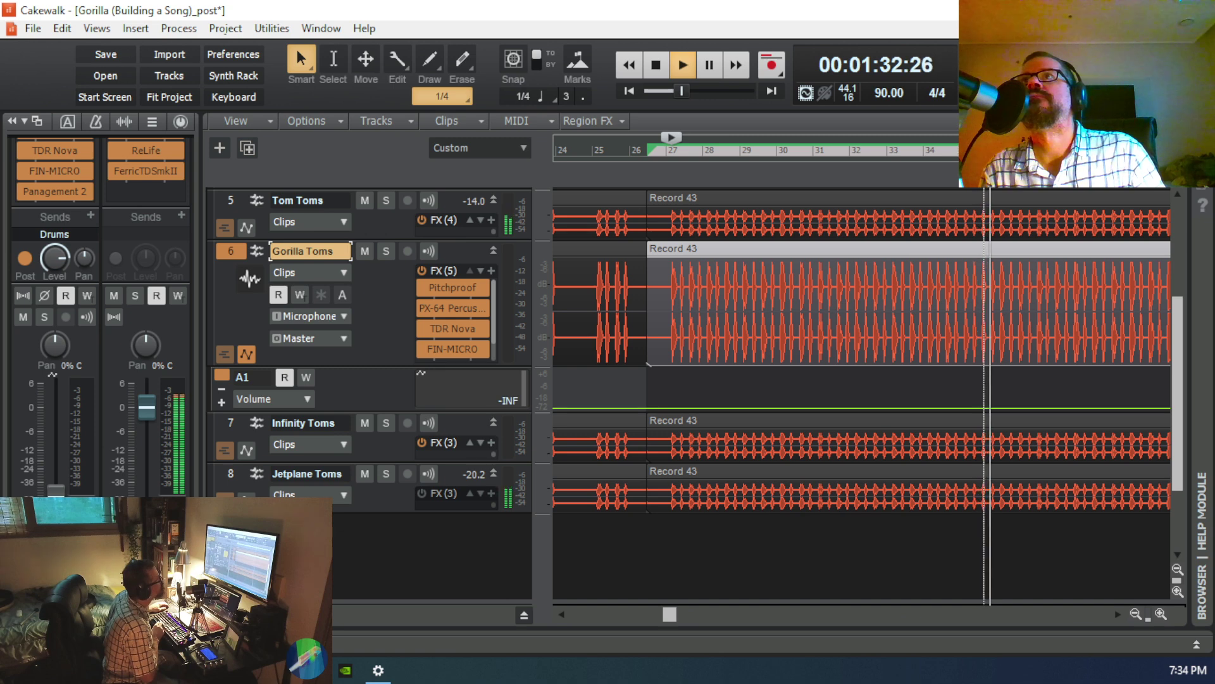
click(991, 150)
key(space)
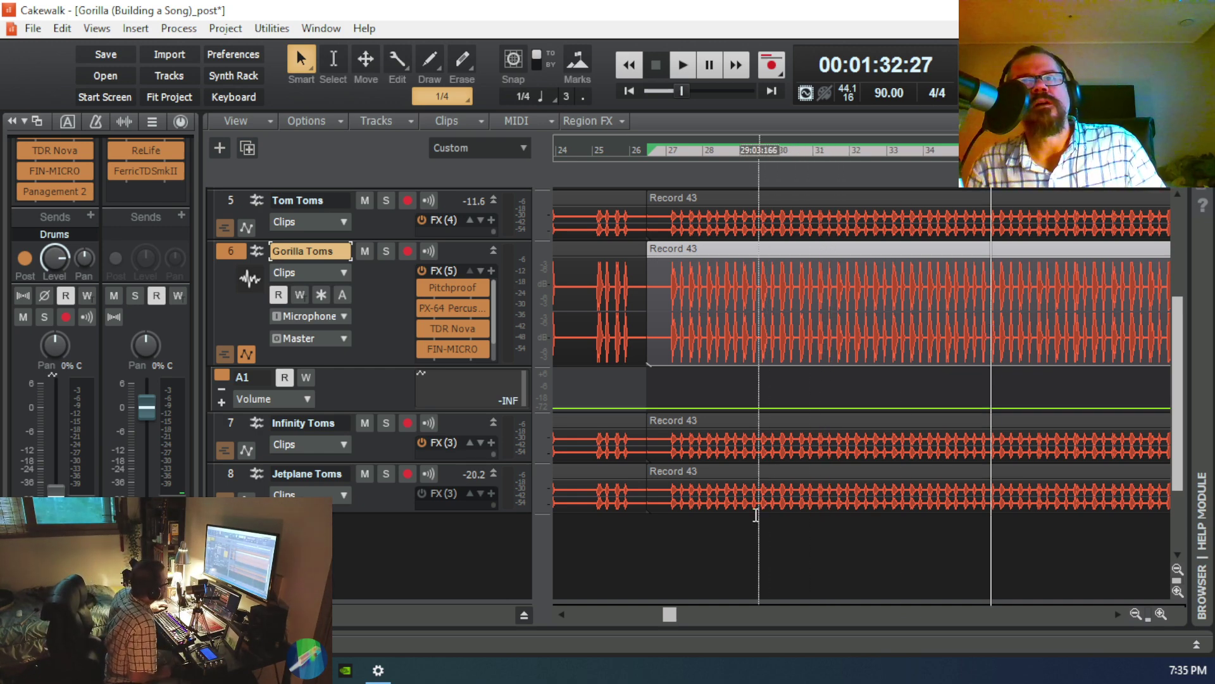
Step: Raise the Gorilla Toms fader to -6.6 dB in the console, solo the track, and play briefly to test the level
click(1197, 643)
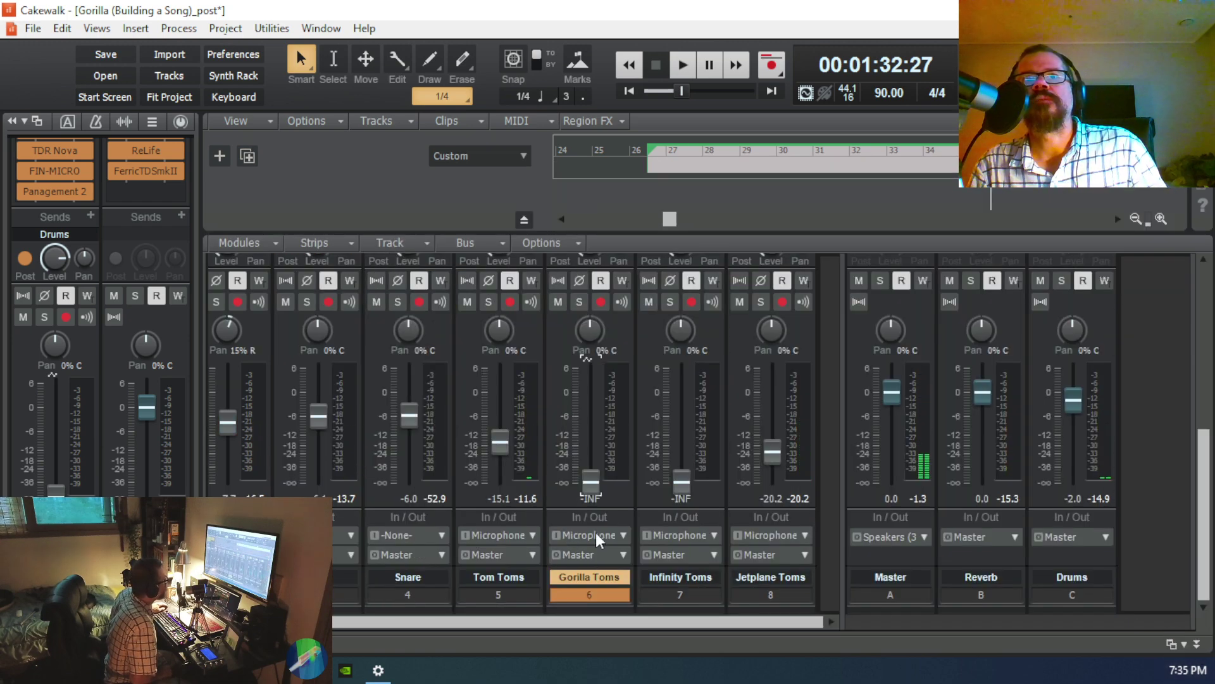
drag(590, 481, 591, 418)
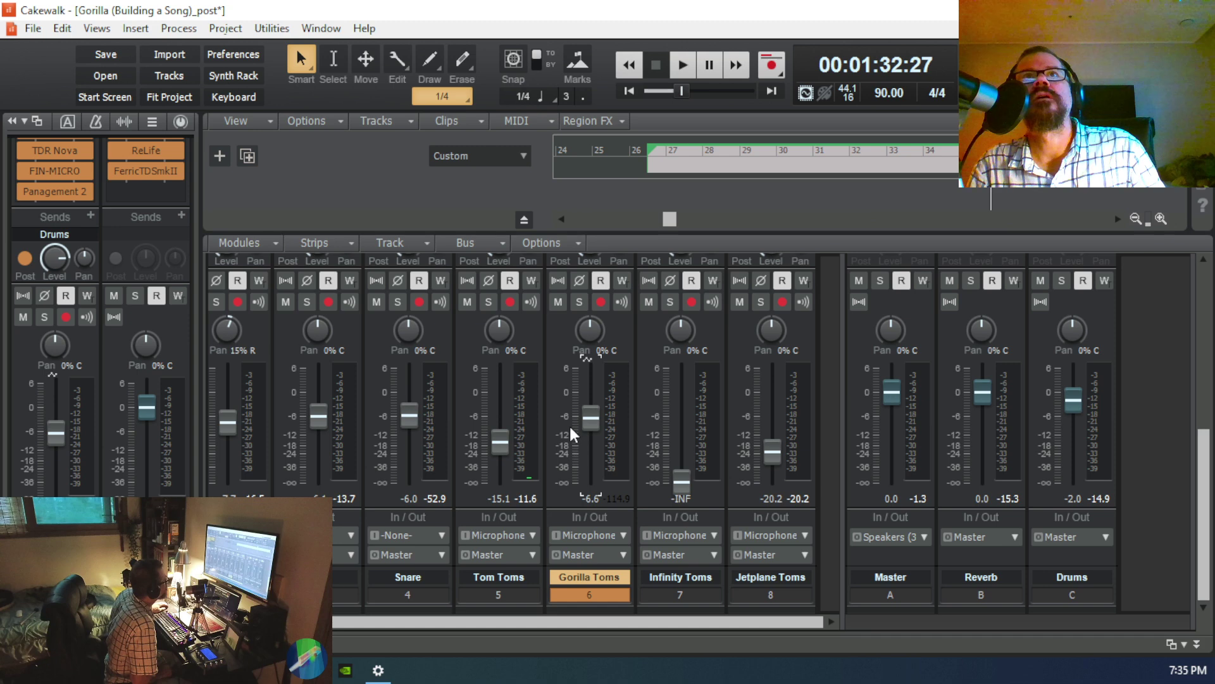
click(579, 302)
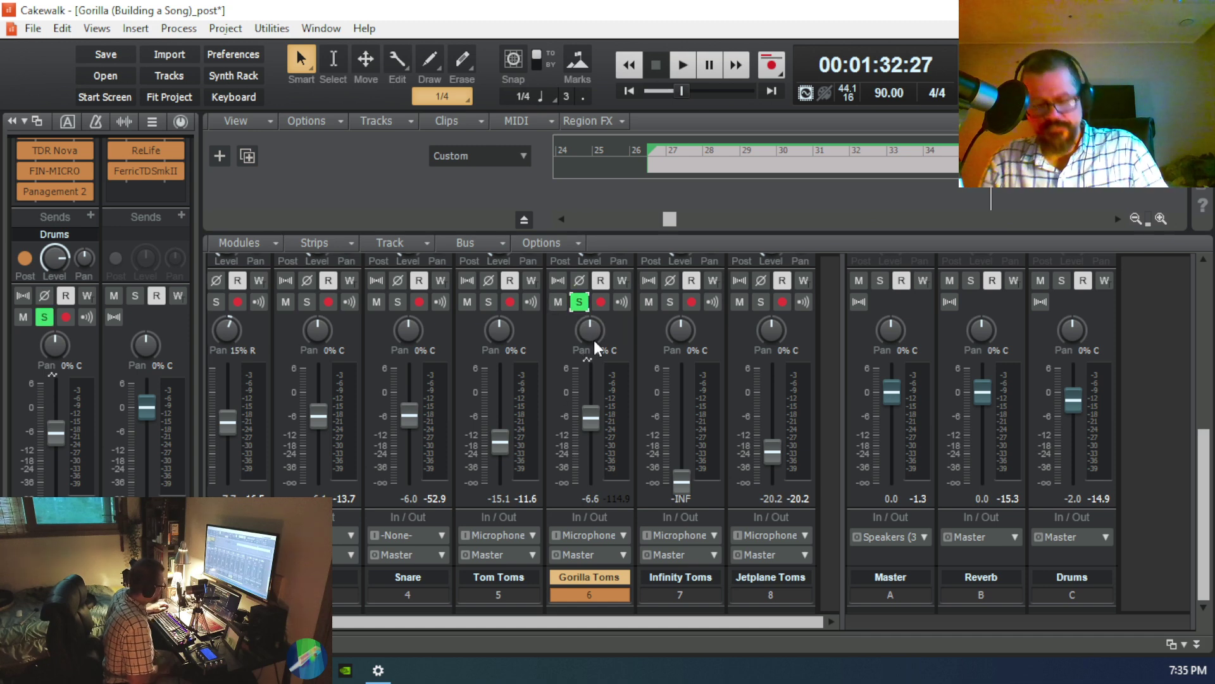
key(space)
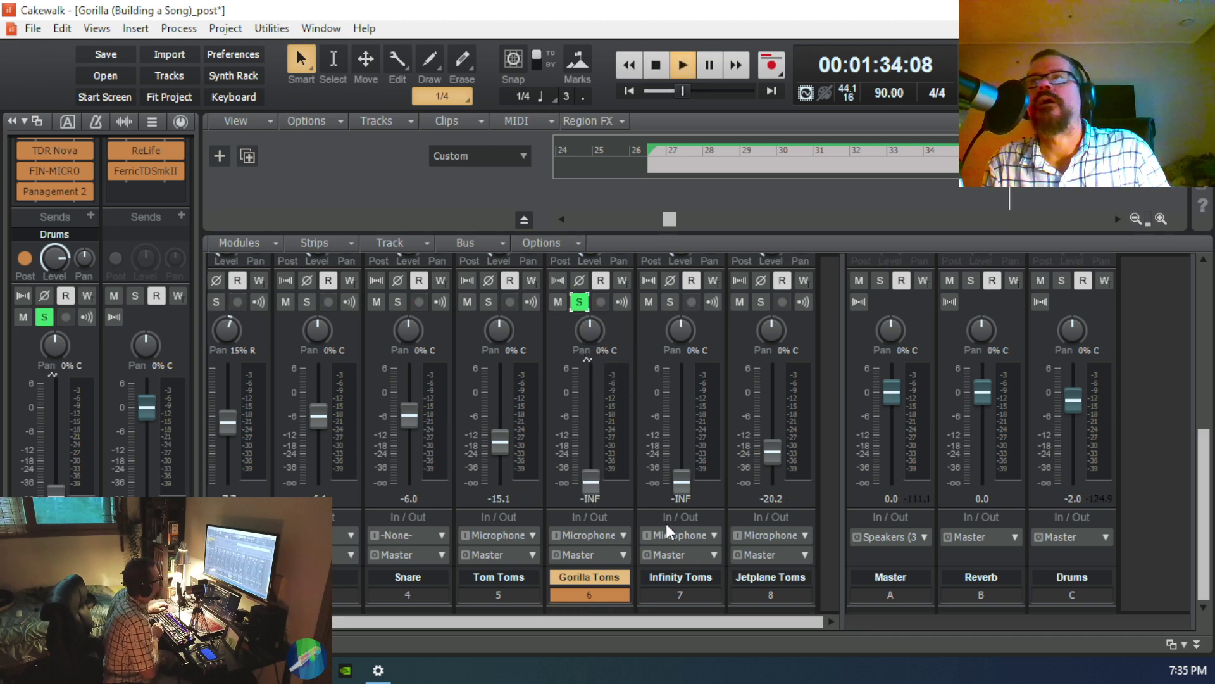
key(space)
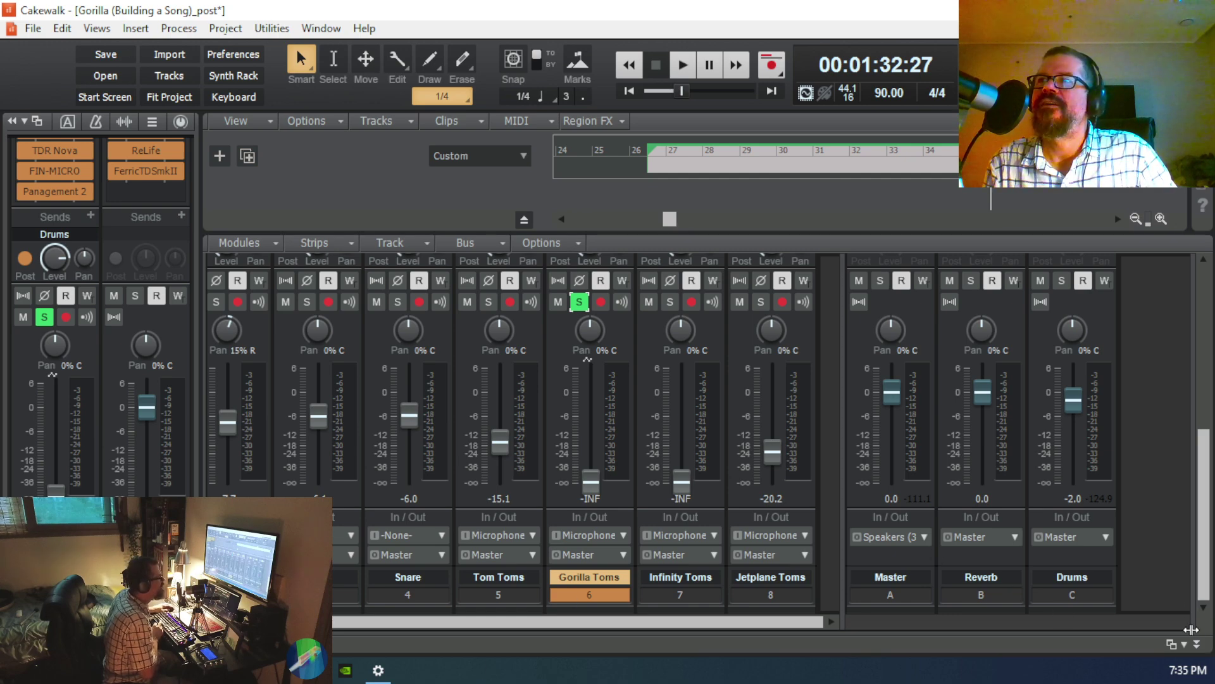
click(1196, 644)
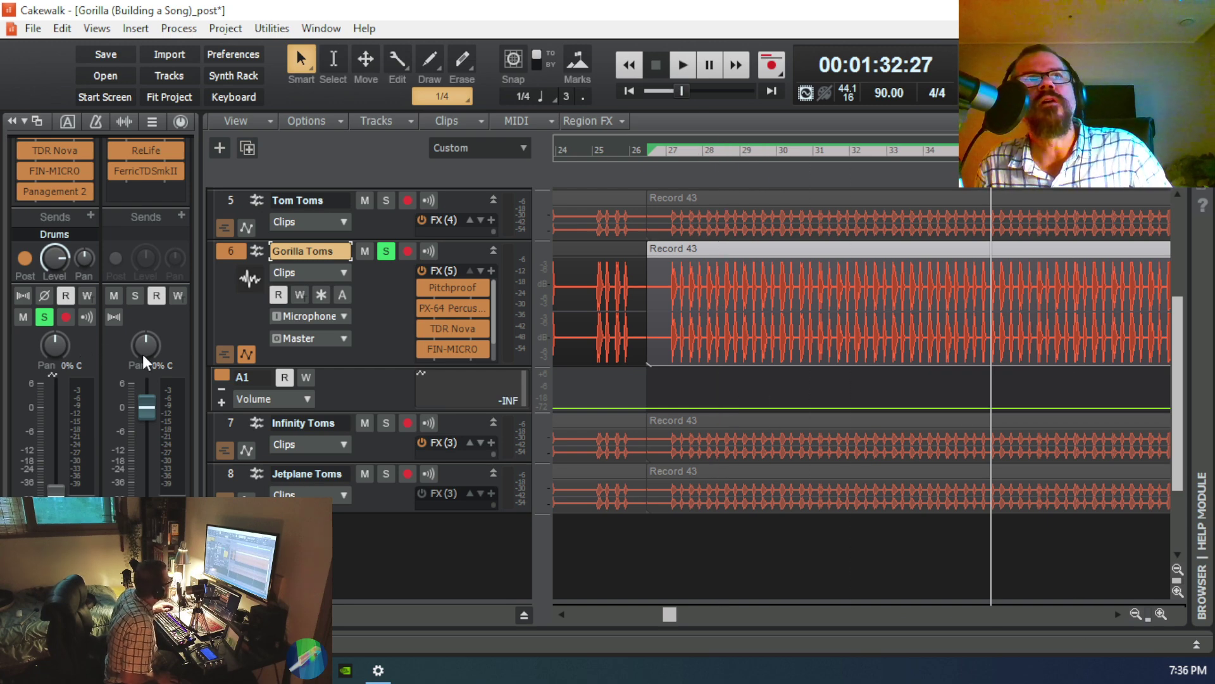
right_click(372, 342)
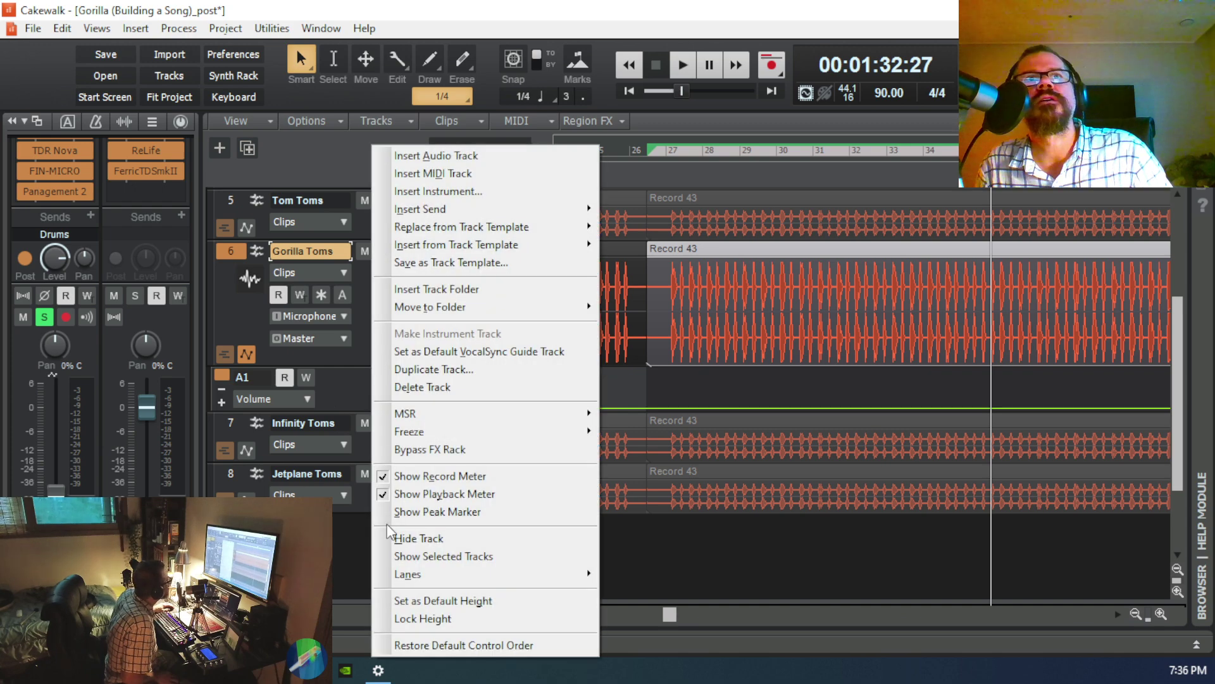
mouse_move(465, 570)
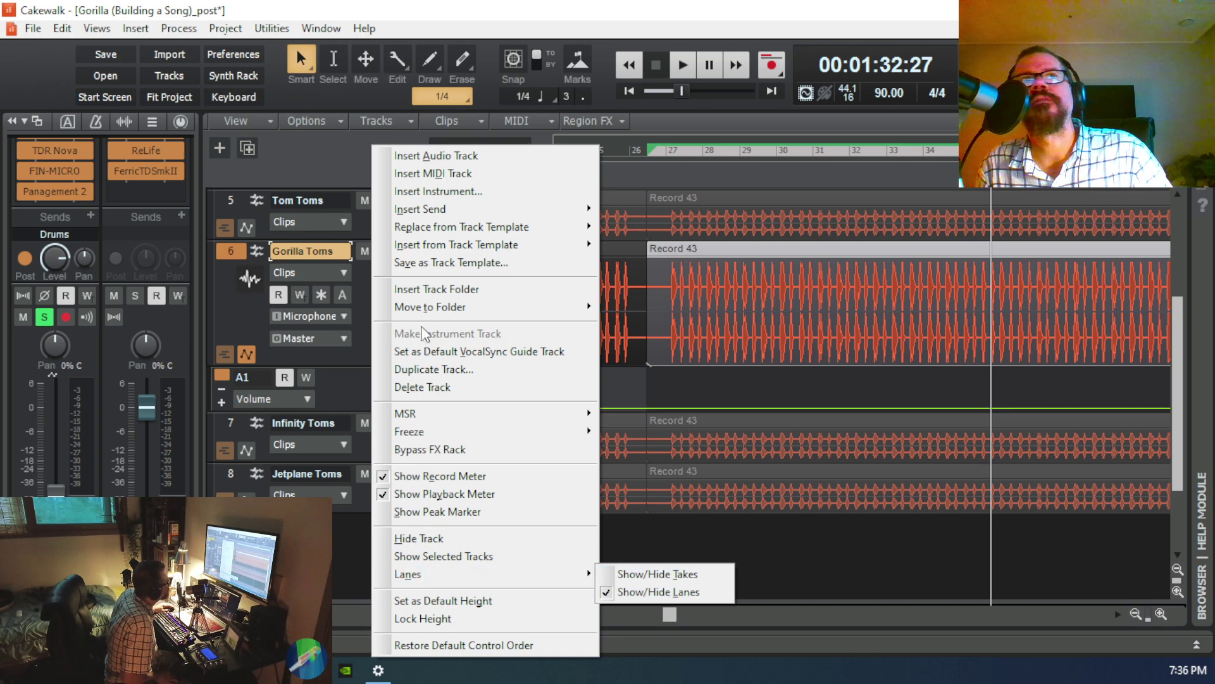
click(361, 358)
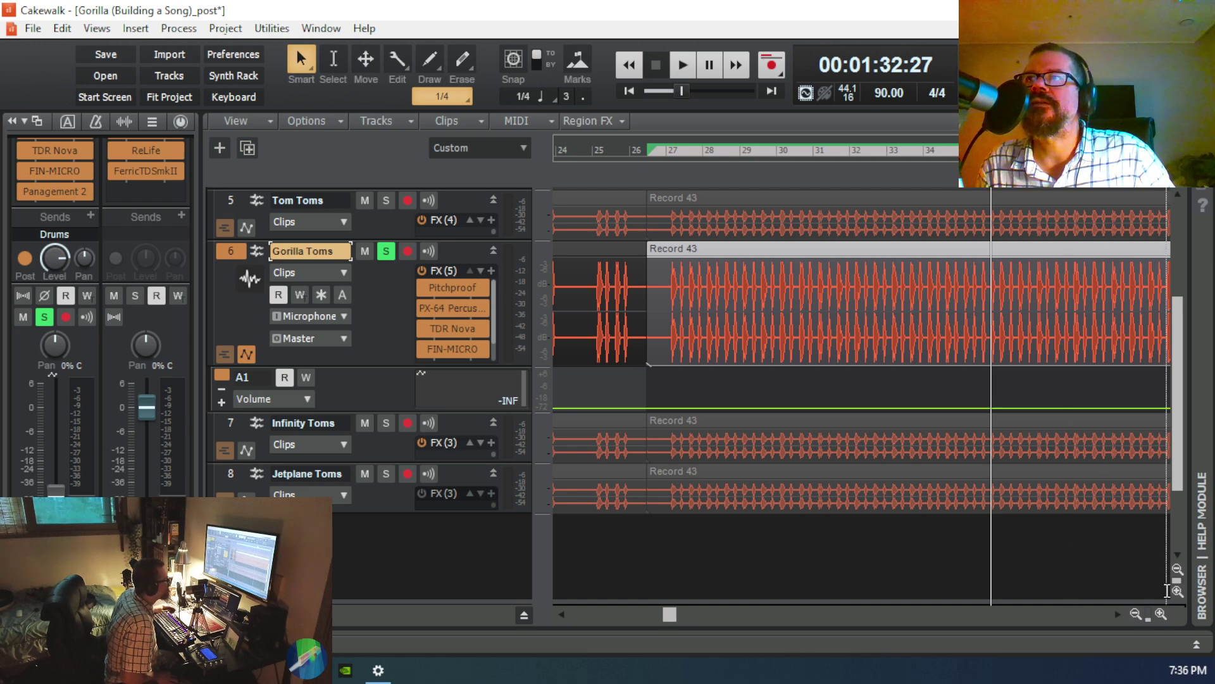
click(1196, 645)
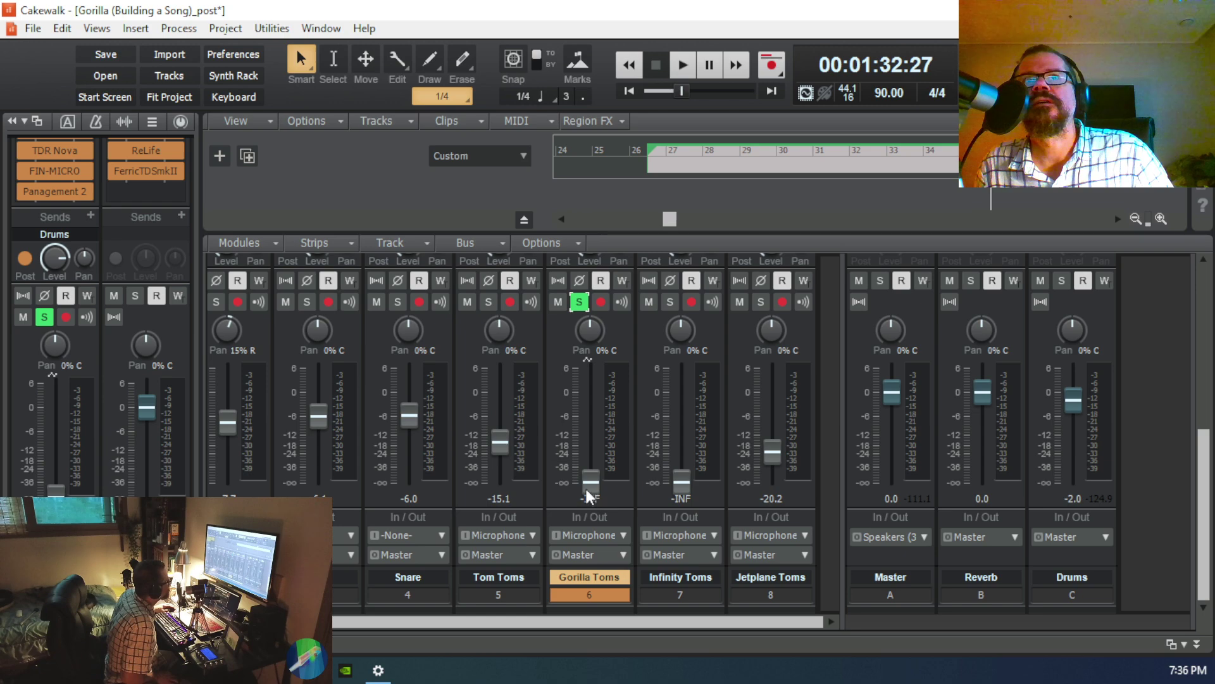
mouse_move(588, 495)
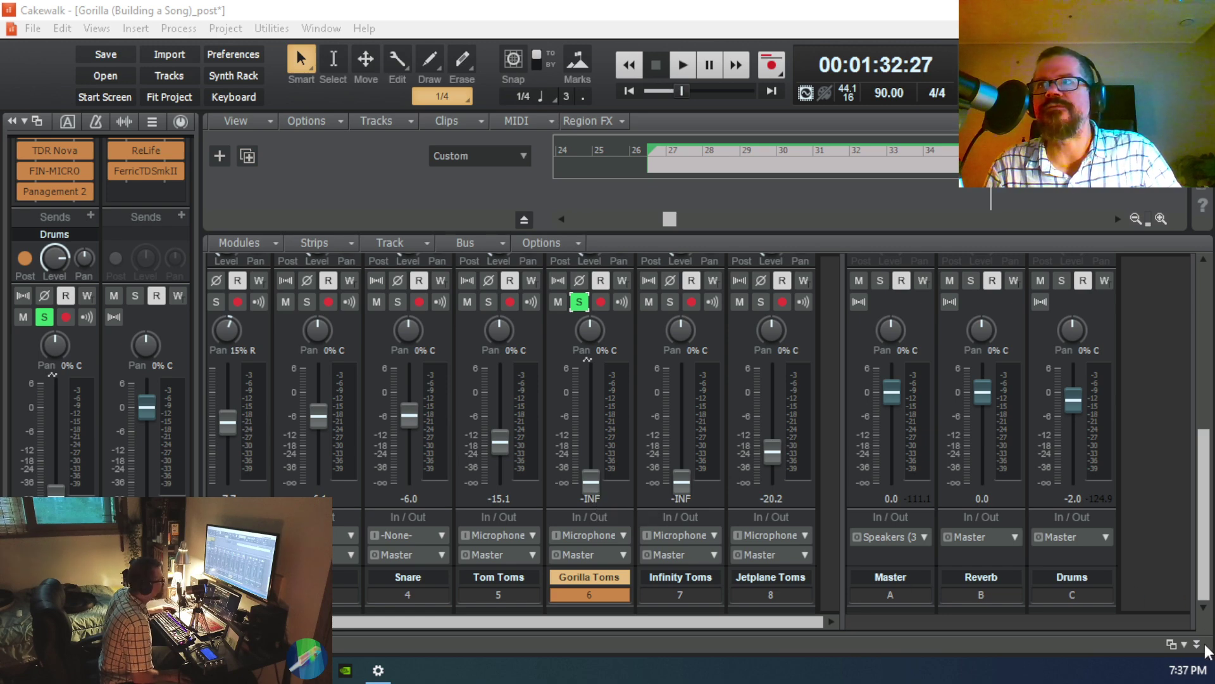
click(1197, 645)
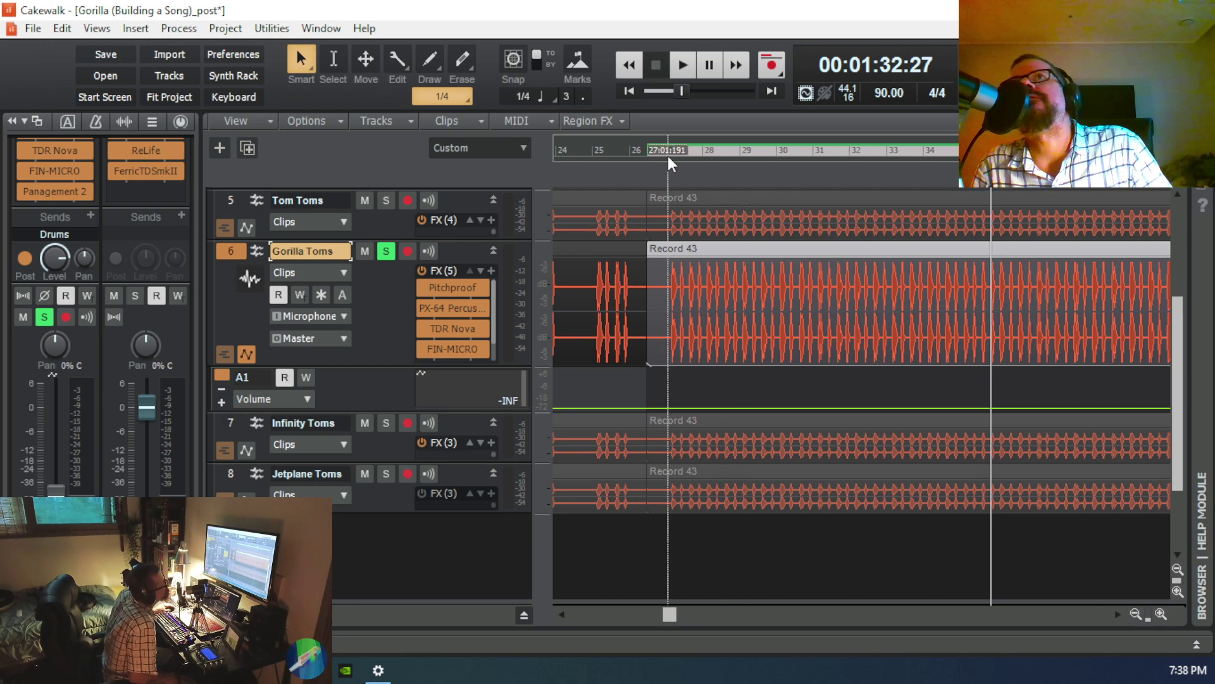
right_click(618, 150)
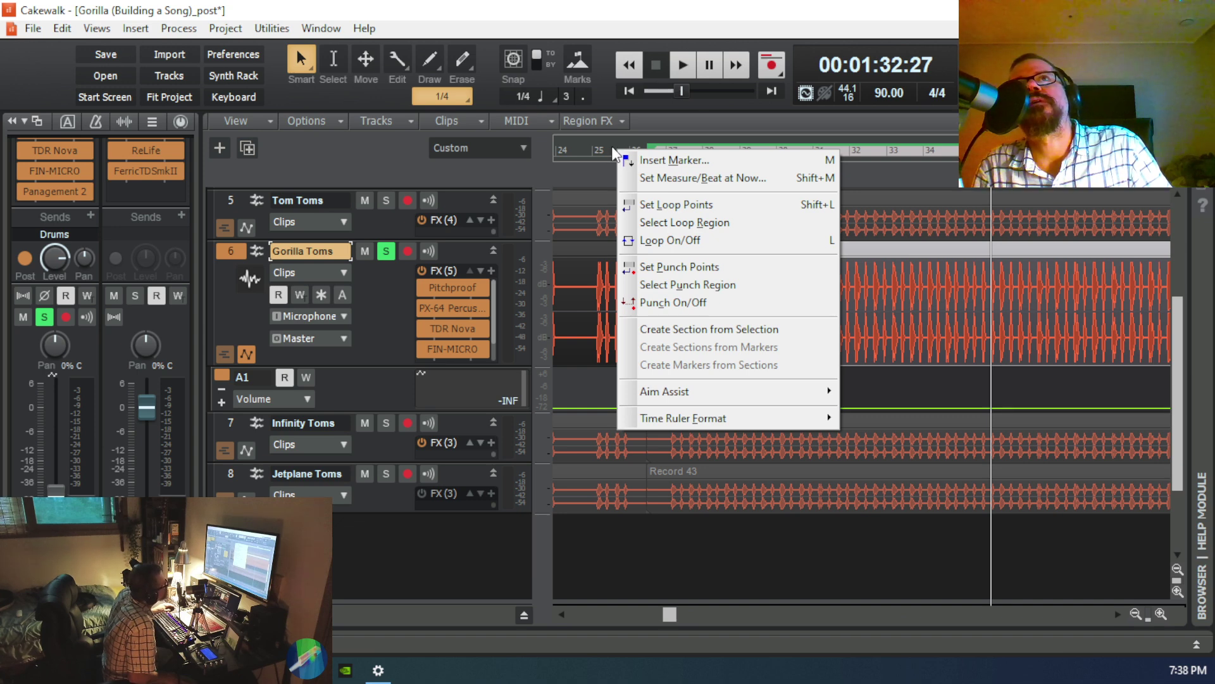
click(699, 116)
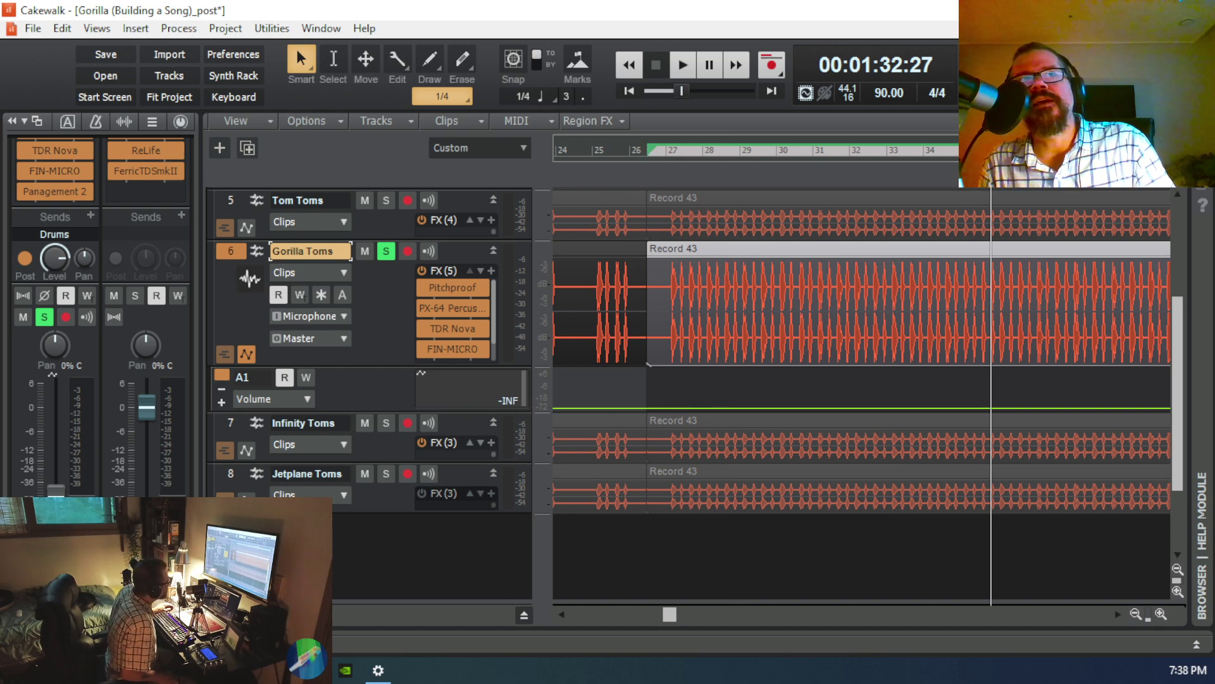
Step: Make the Gorilla Toms volume automation lane taller and place a -INF node on the first drum hit after bar 27
mouse_move(464, 411)
mouse_down()
mouse_move(464, 485)
mouse_move(464, 401)
mouse_move(464, 516)
mouse_move(464, 415)
mouse_move(464, 516)
mouse_move(464, 435)
mouse_up()
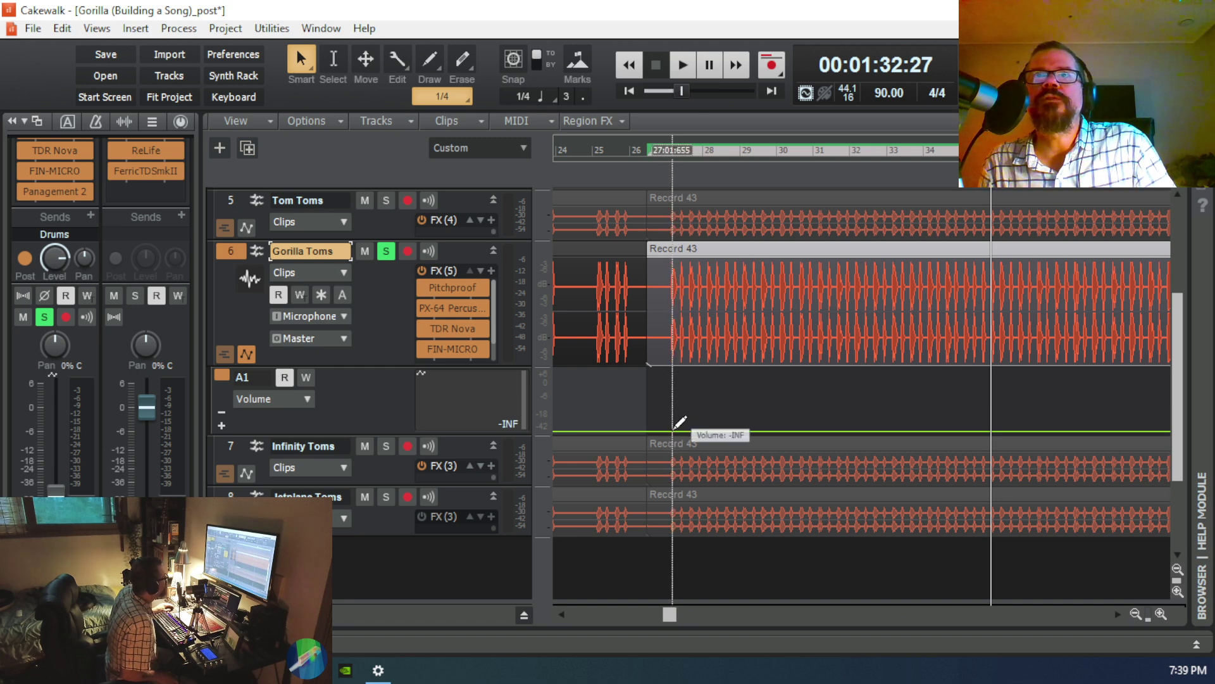
click(1161, 613)
click(1161, 614)
click(1161, 613)
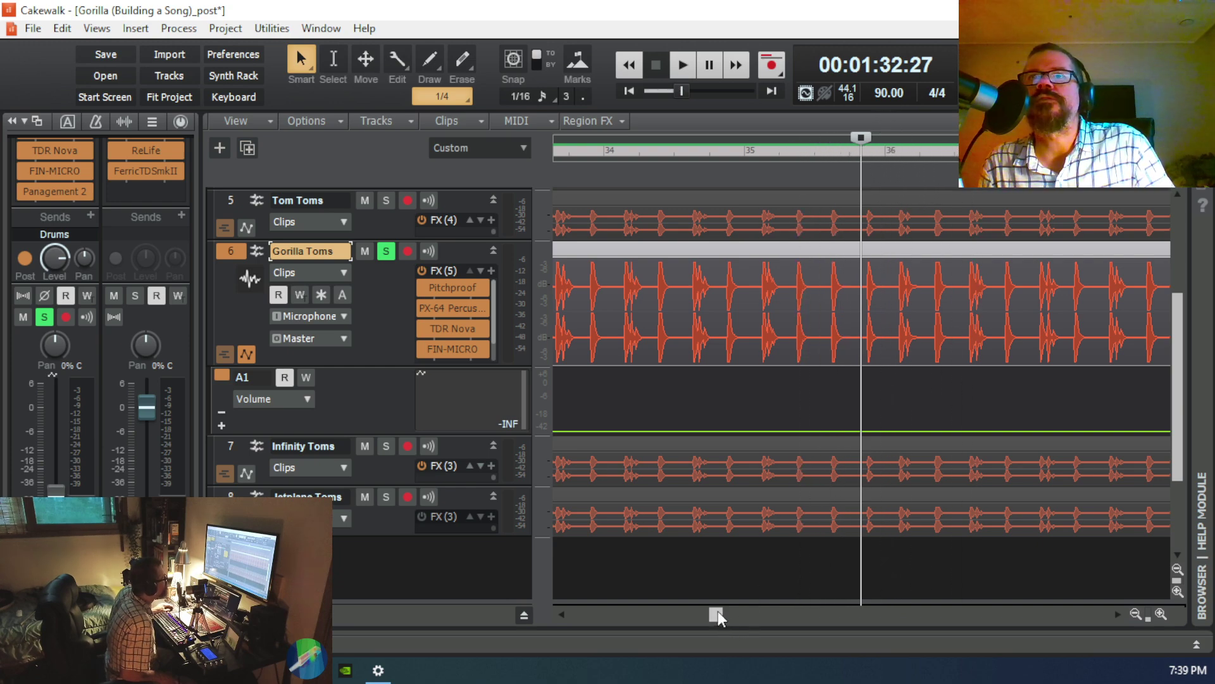
drag(717, 611, 682, 614)
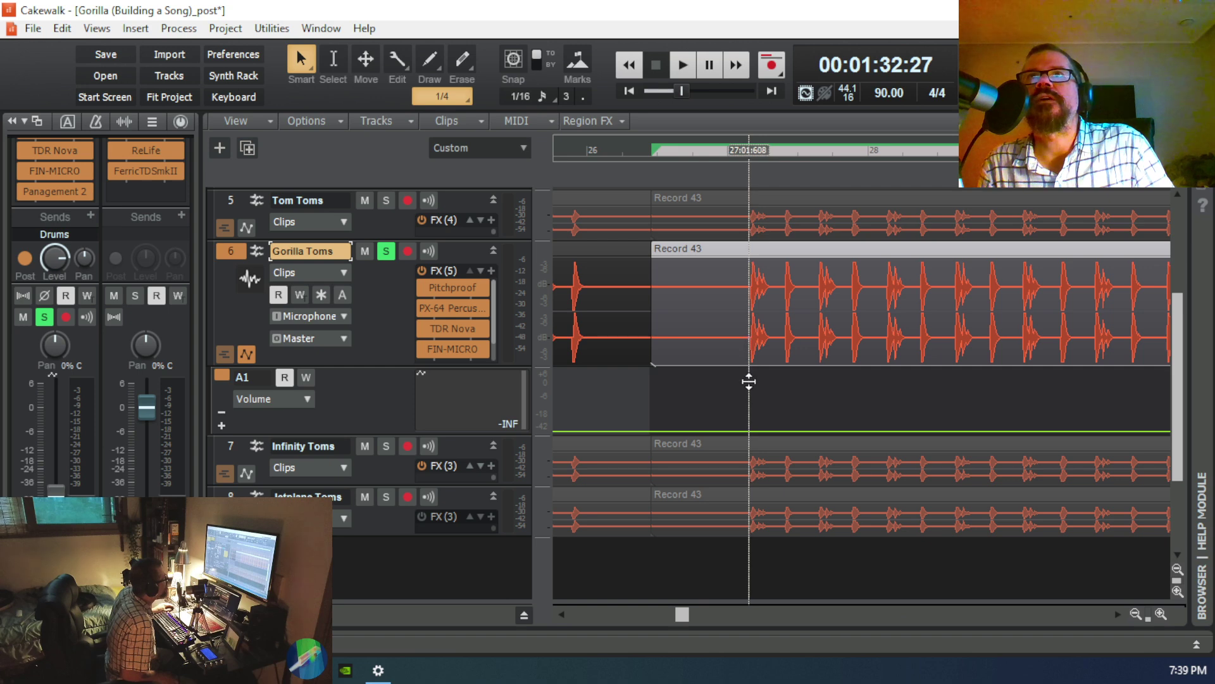
click(752, 429)
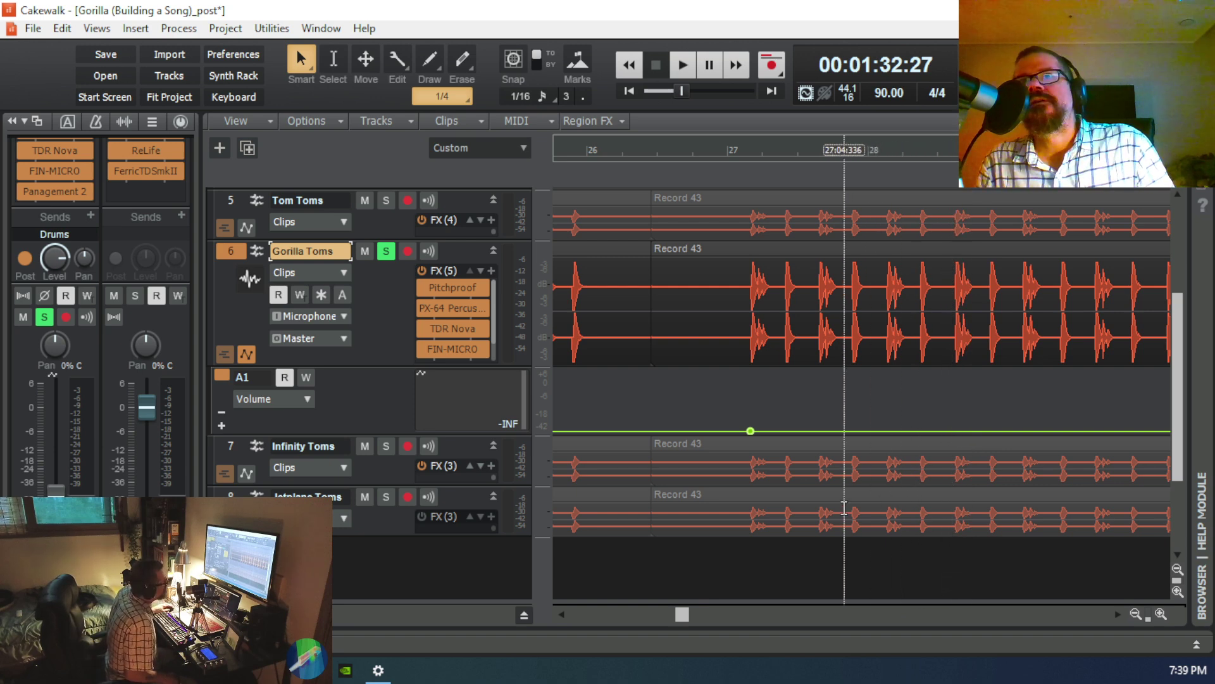
mouse_move(750, 430)
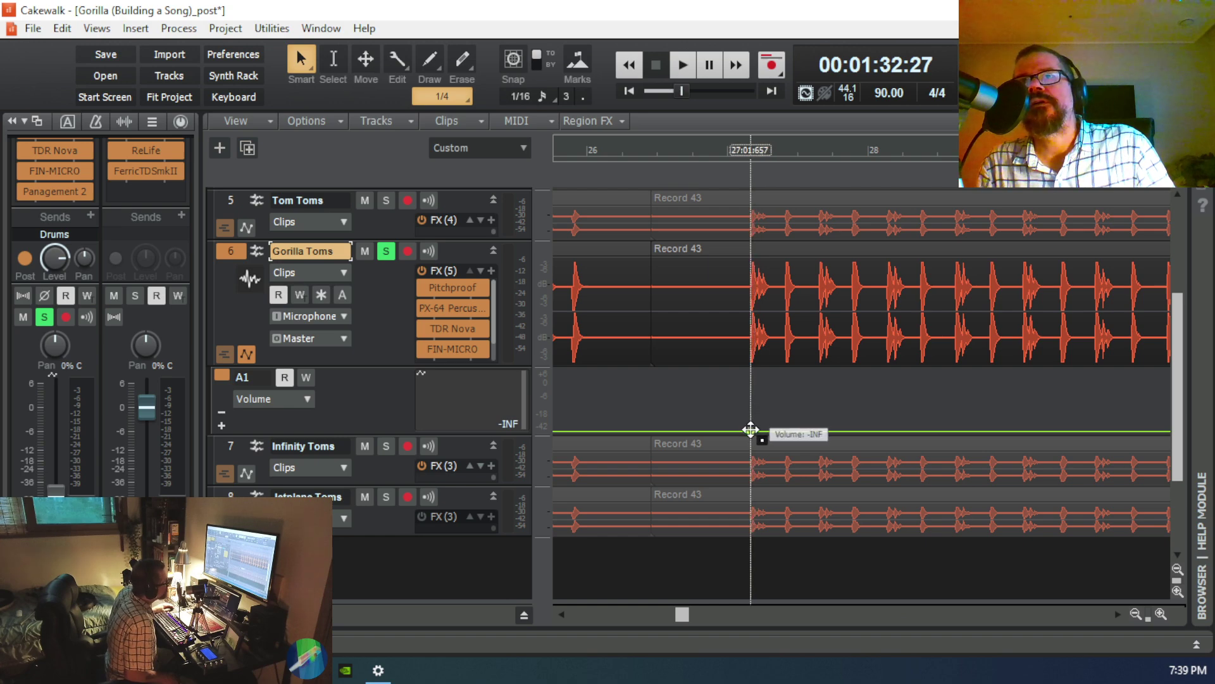
mouse_move(750, 430)
mouse_down()
mouse_move(711, 429)
mouse_move(819, 430)
mouse_move(696, 430)
mouse_move(732, 428)
mouse_move(727, 380)
mouse_move(741, 434)
mouse_move(740, 377)
mouse_move(754, 431)
mouse_up()
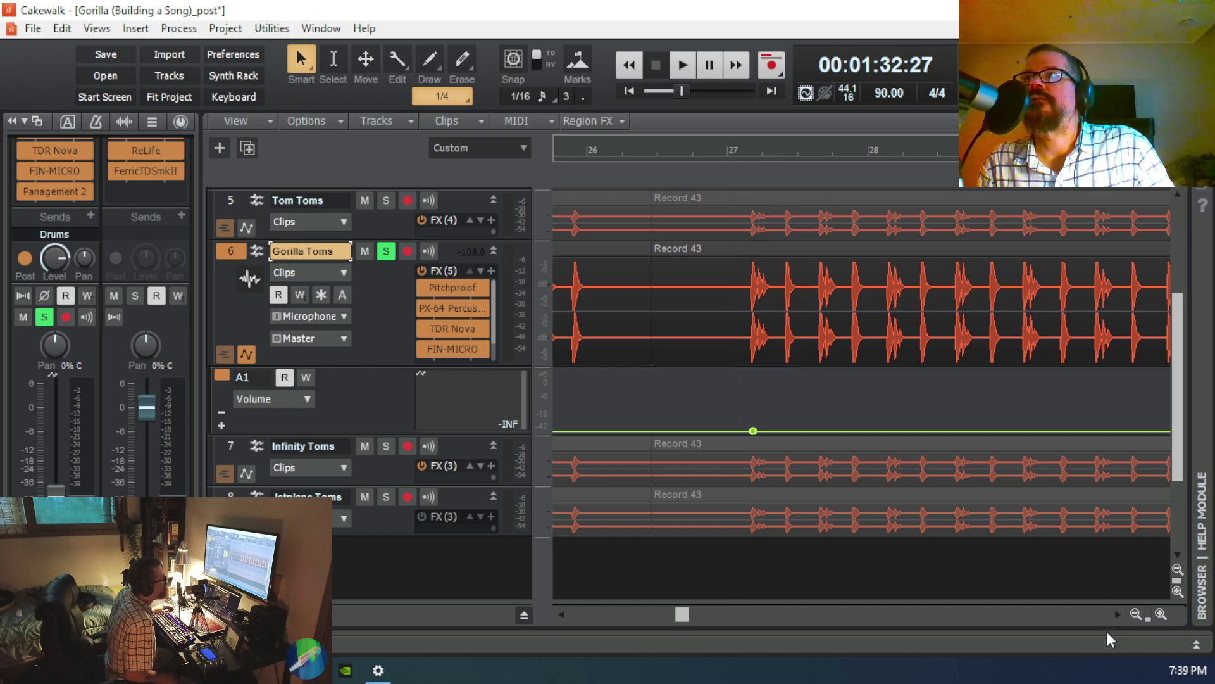
Step: Raise the volume automation node near bar 27 on the Gorilla Toms track to about -6.8 dB
click(1134, 614)
click(1135, 613)
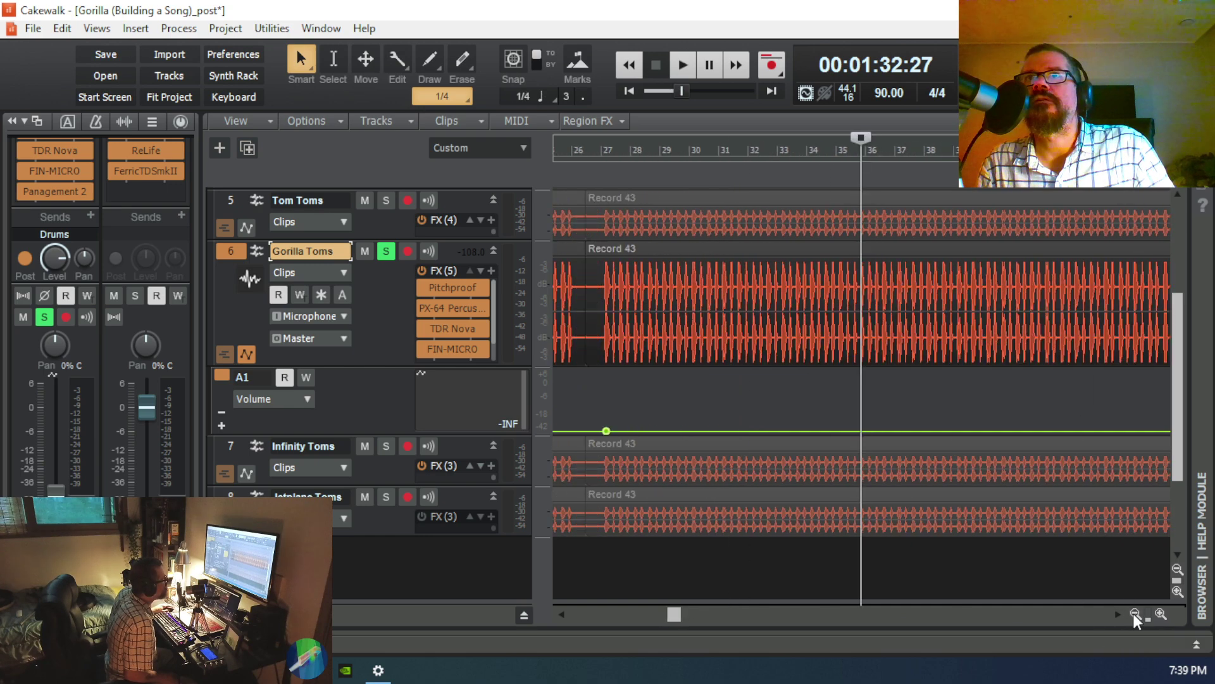
drag(674, 615, 645, 614)
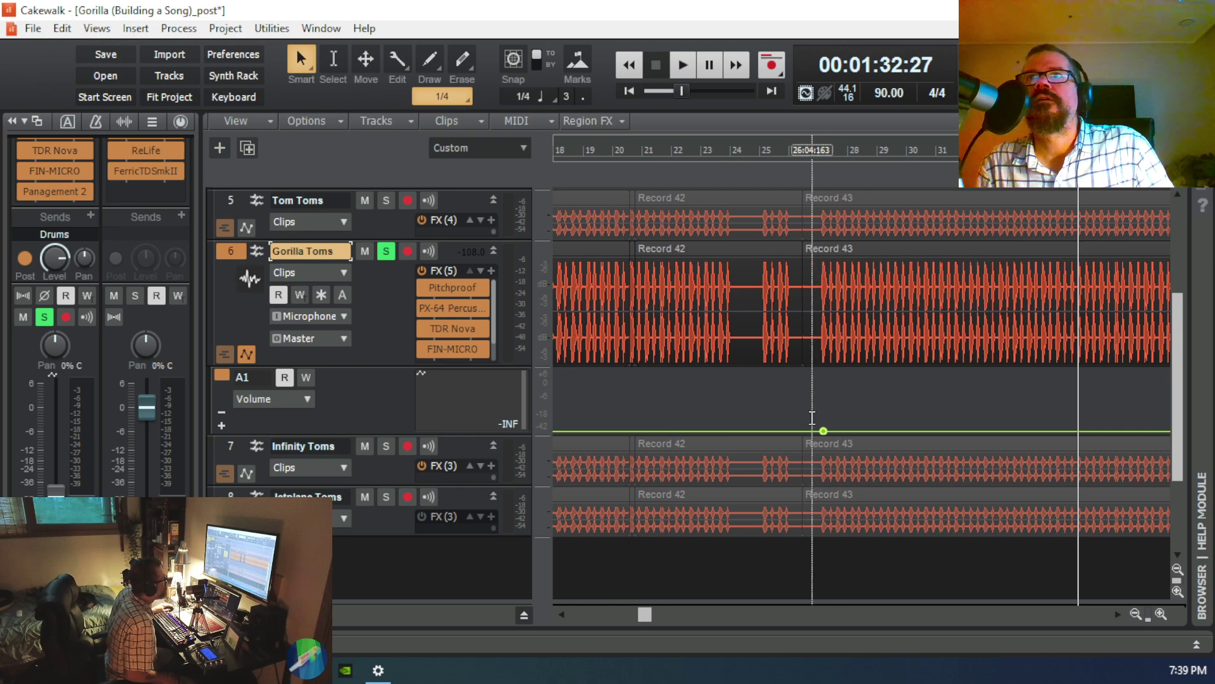
mouse_move(823, 431)
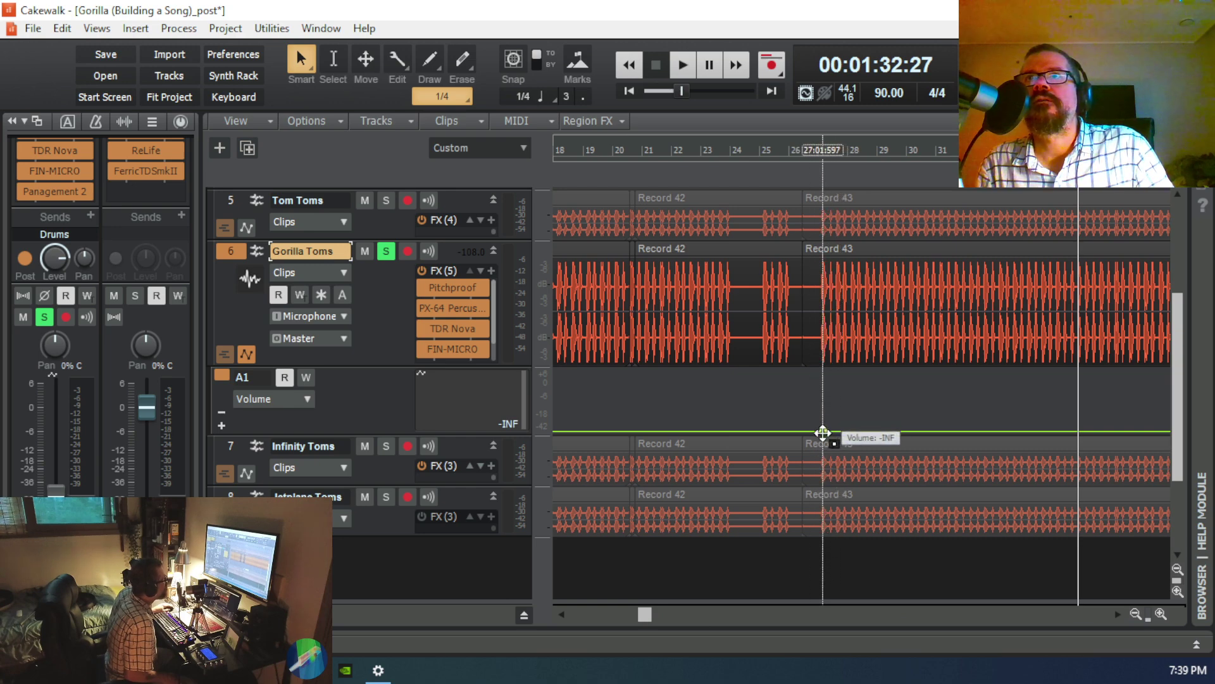
drag(823, 431, 819, 398)
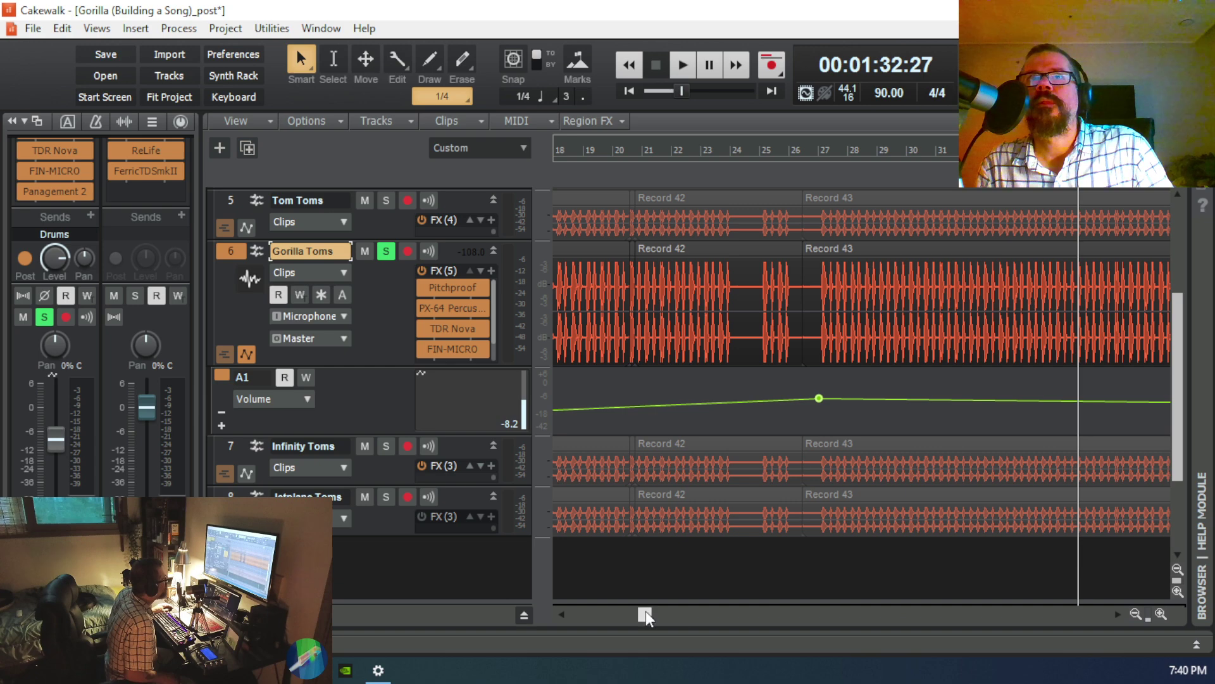
Step: Inspect the volume ramp from the song start to the bar 27 node, and lower that node back to -INF
drag(646, 613, 568, 614)
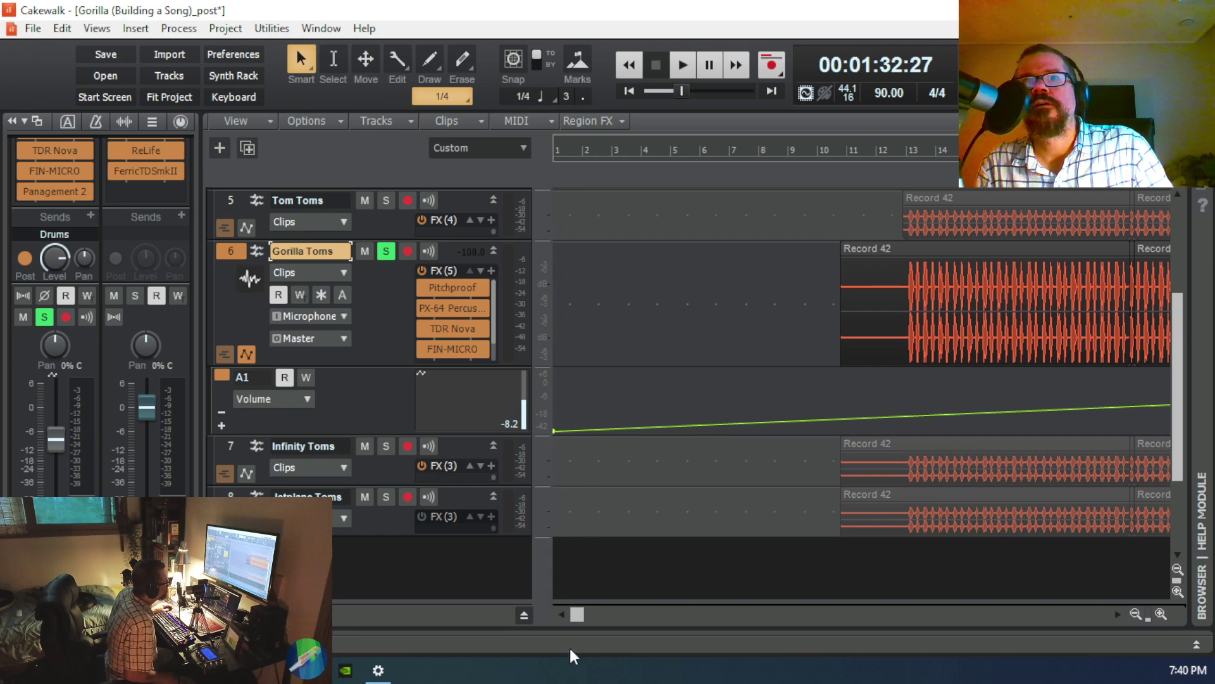
drag(580, 613, 600, 644)
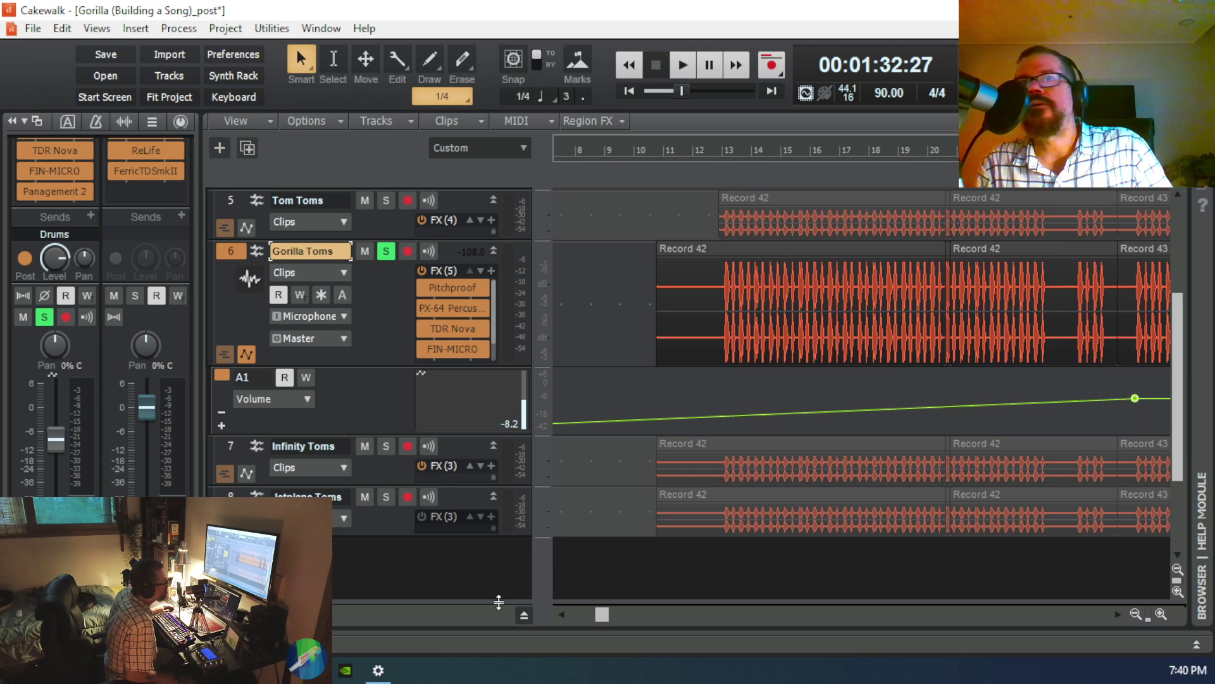
drag(603, 613, 666, 615)
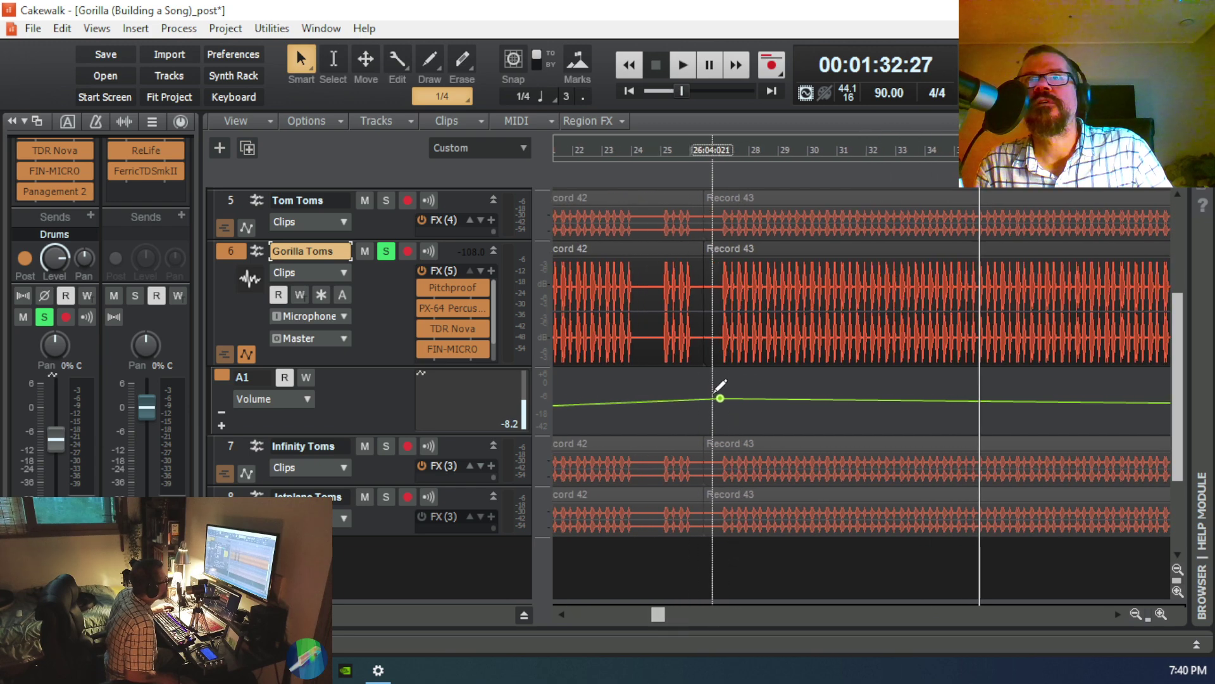
mouse_move(718, 398)
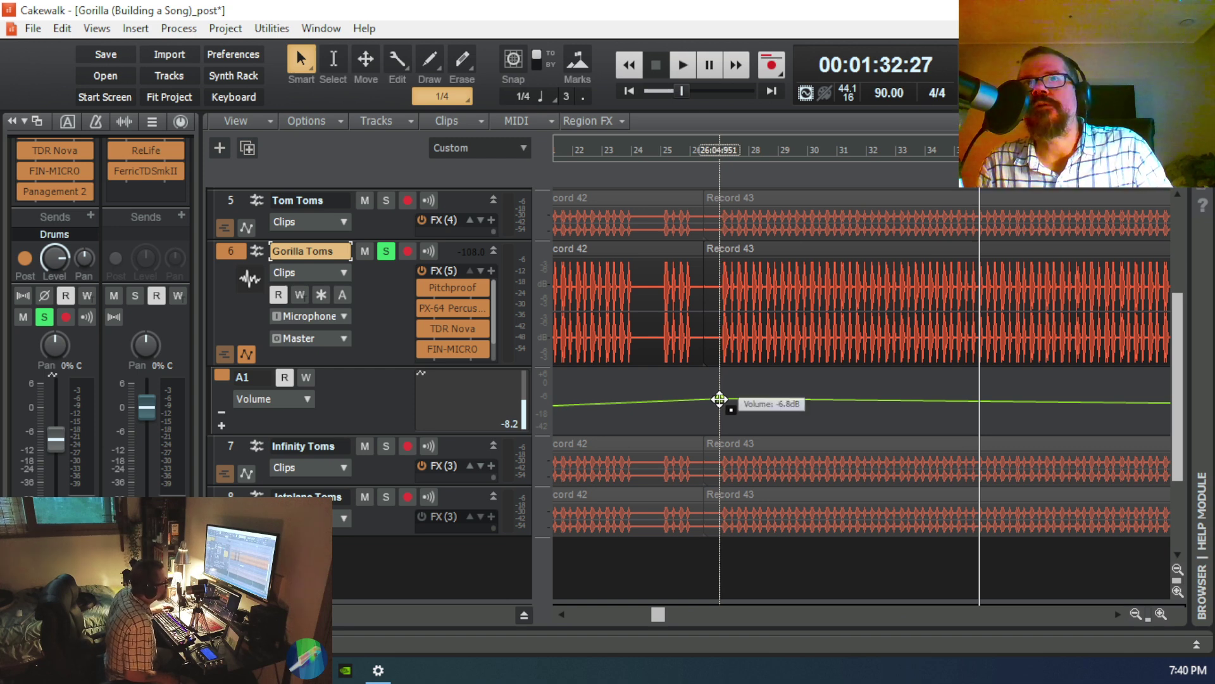
drag(720, 399, 721, 431)
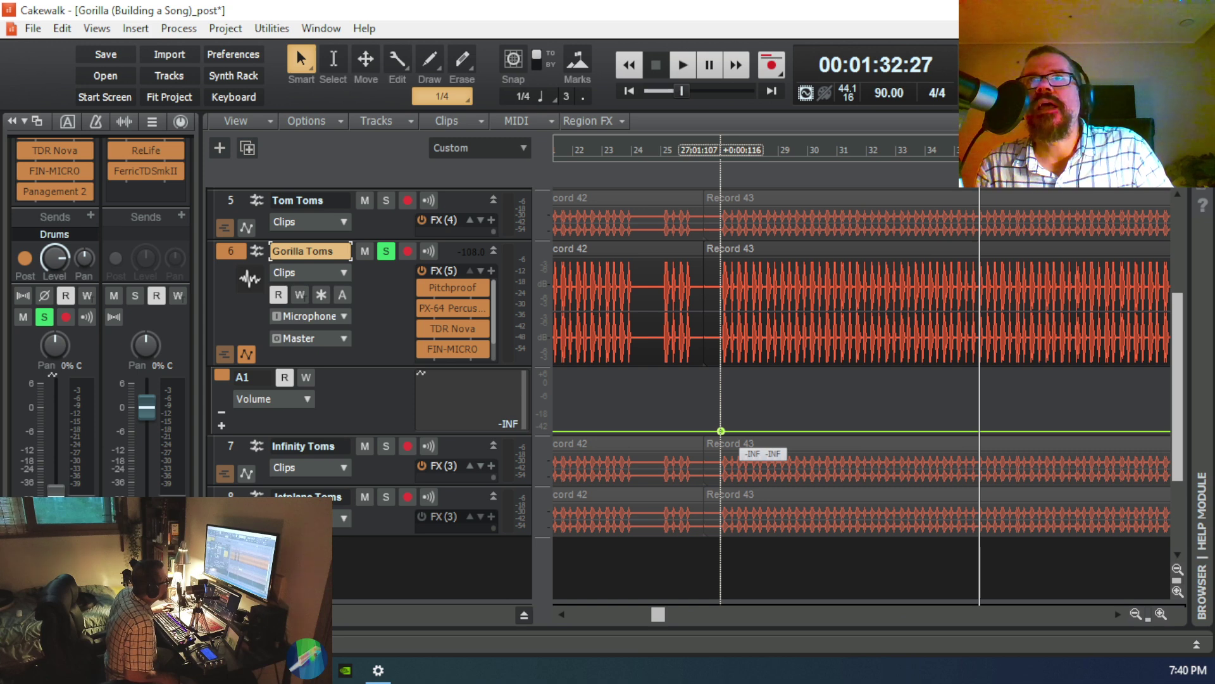
Step: Add a second volume node above the -INF node near bar 27 on Gorilla Toms at about -18.3 dB
drag(721, 431, 721, 431)
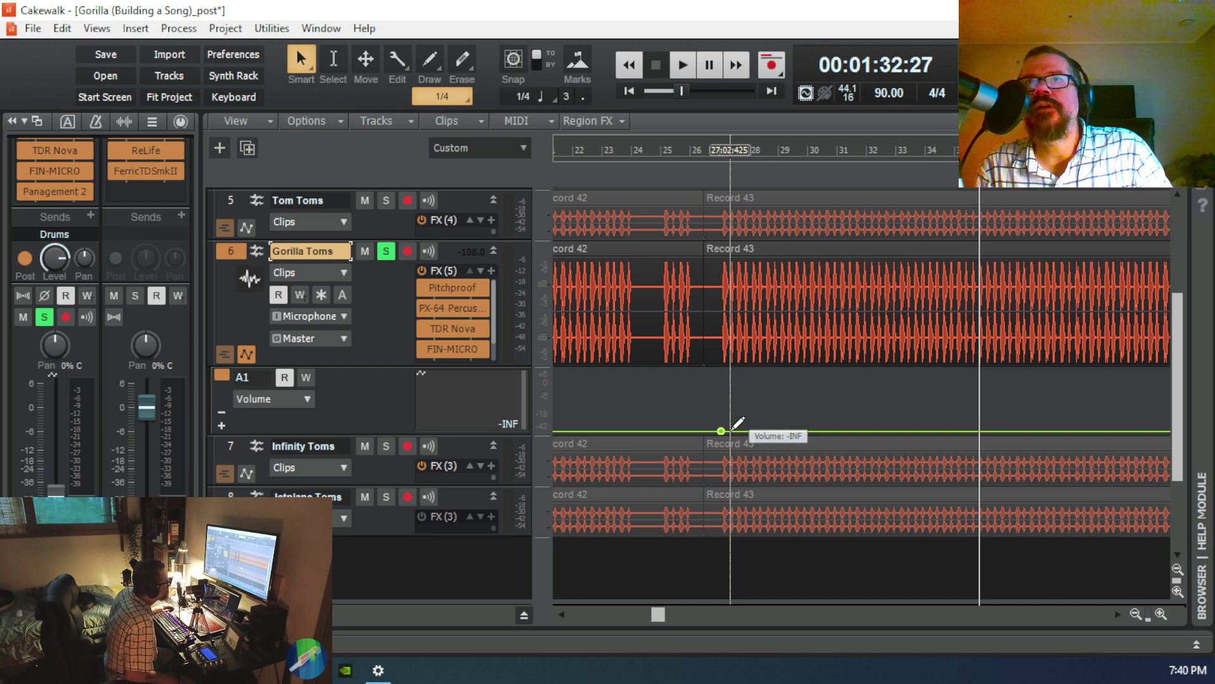
drag(731, 430, 722, 402)
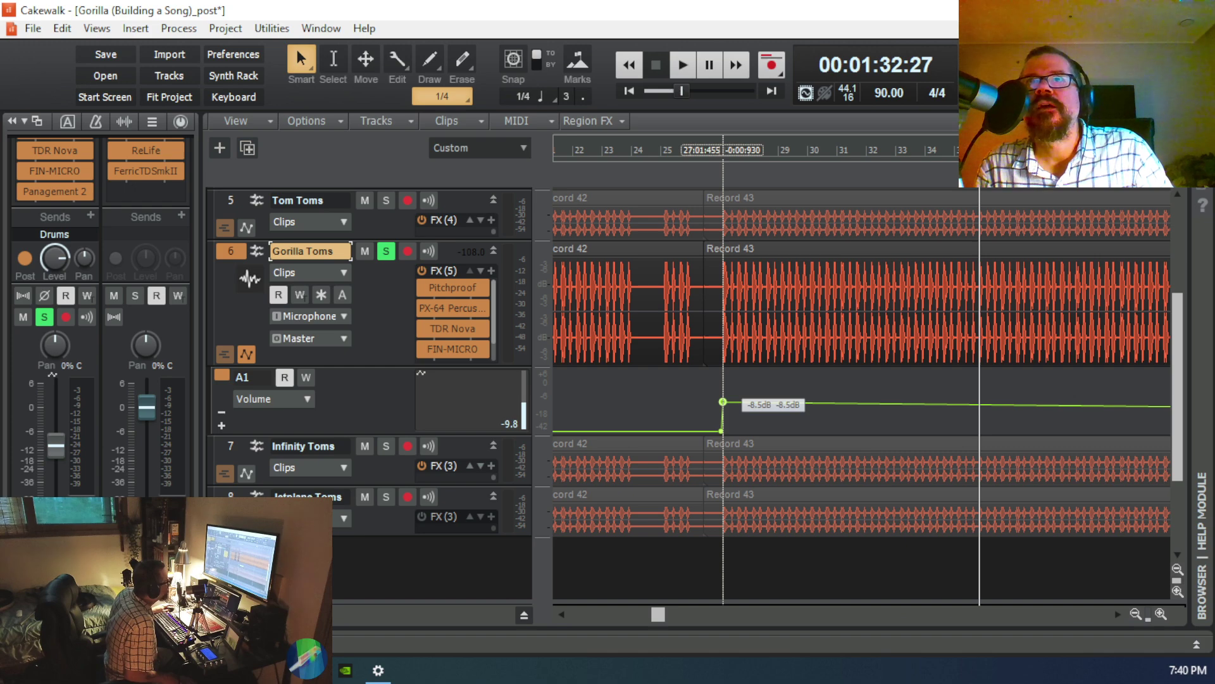
drag(722, 402, 721, 413)
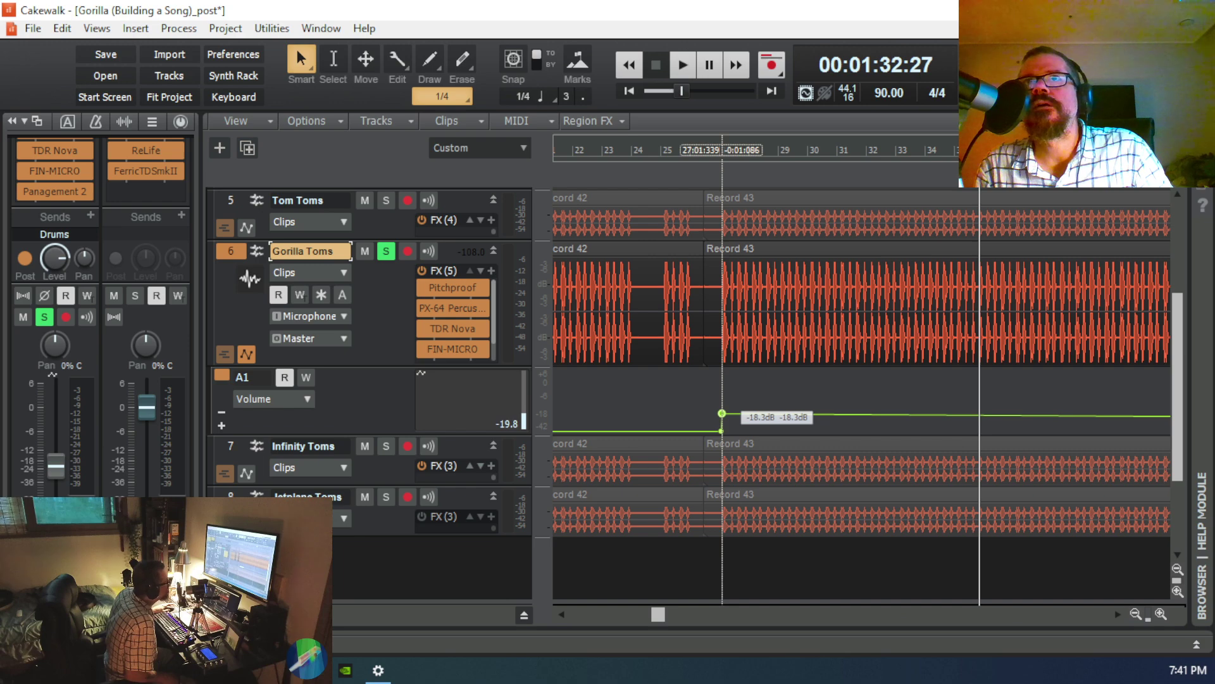
drag(721, 413, 722, 413)
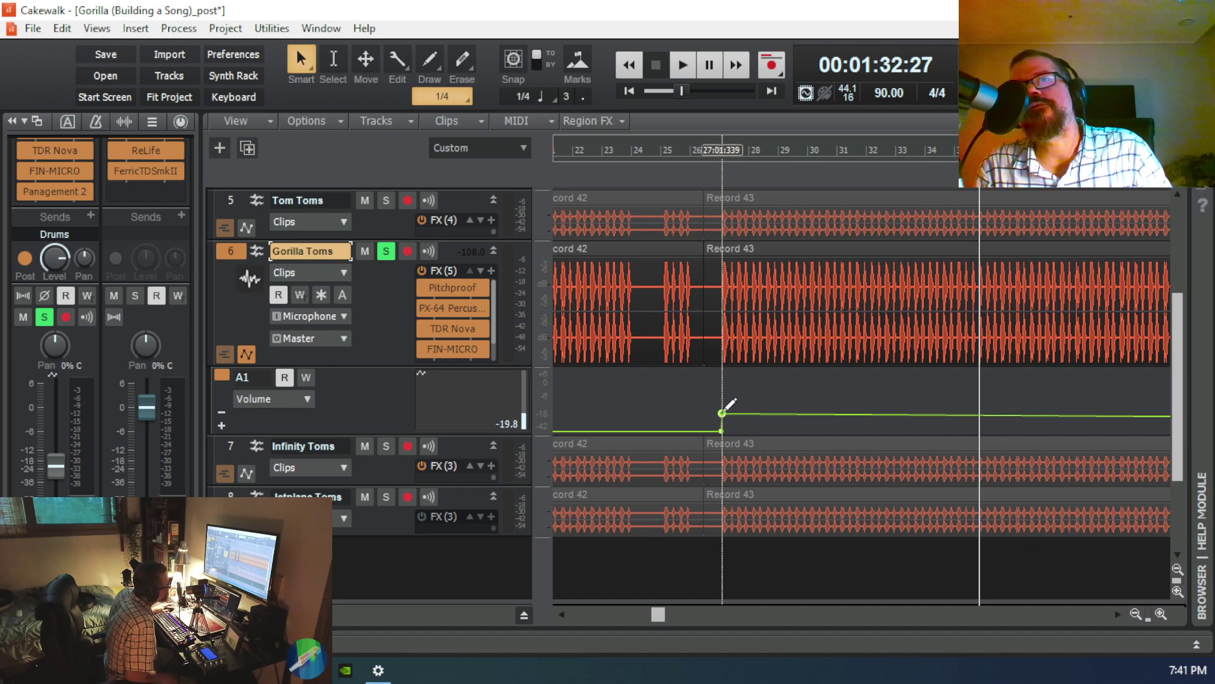
mouse_move(723, 412)
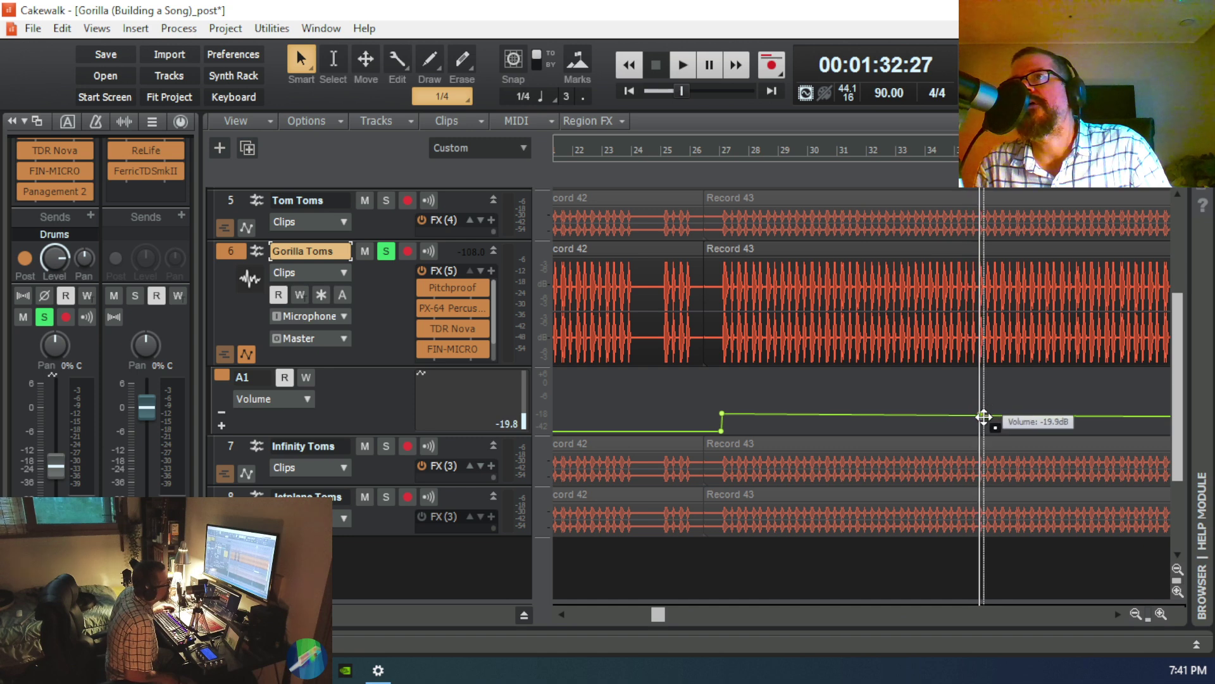
Step: End the raised Gorilla Toms volume section late in bar 35 with one node at about -18.4 dB and another directly below at -INF
drag(980, 417, 983, 431)
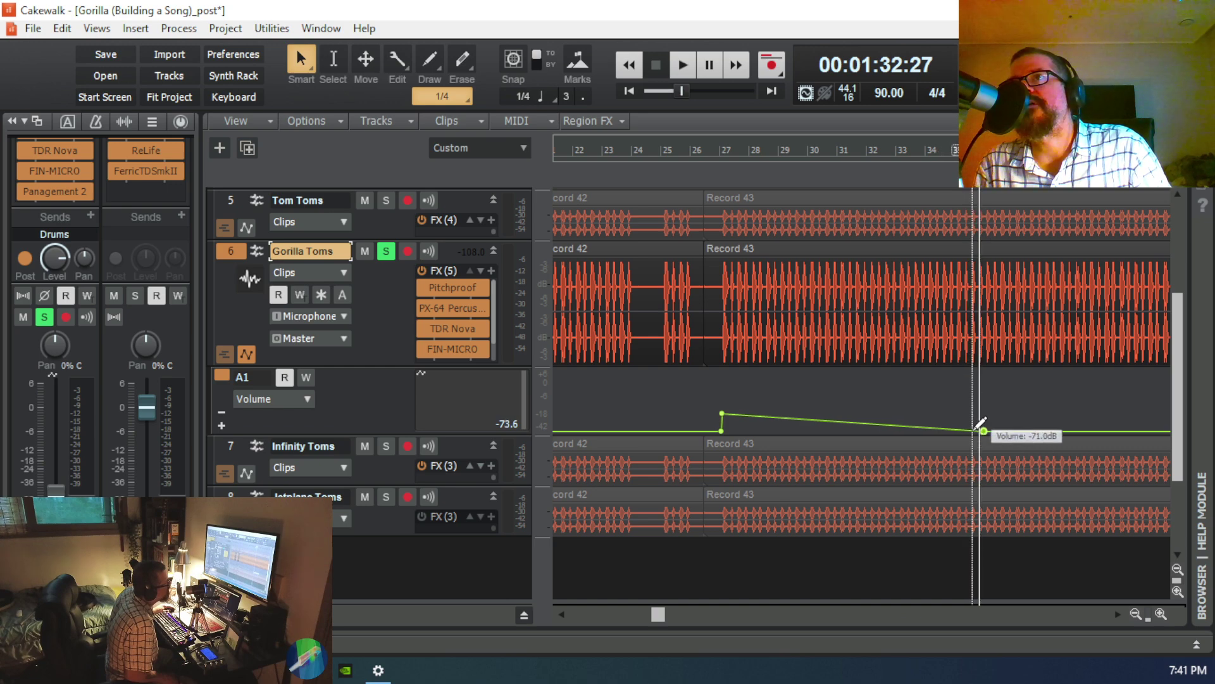
drag(977, 429, 979, 412)
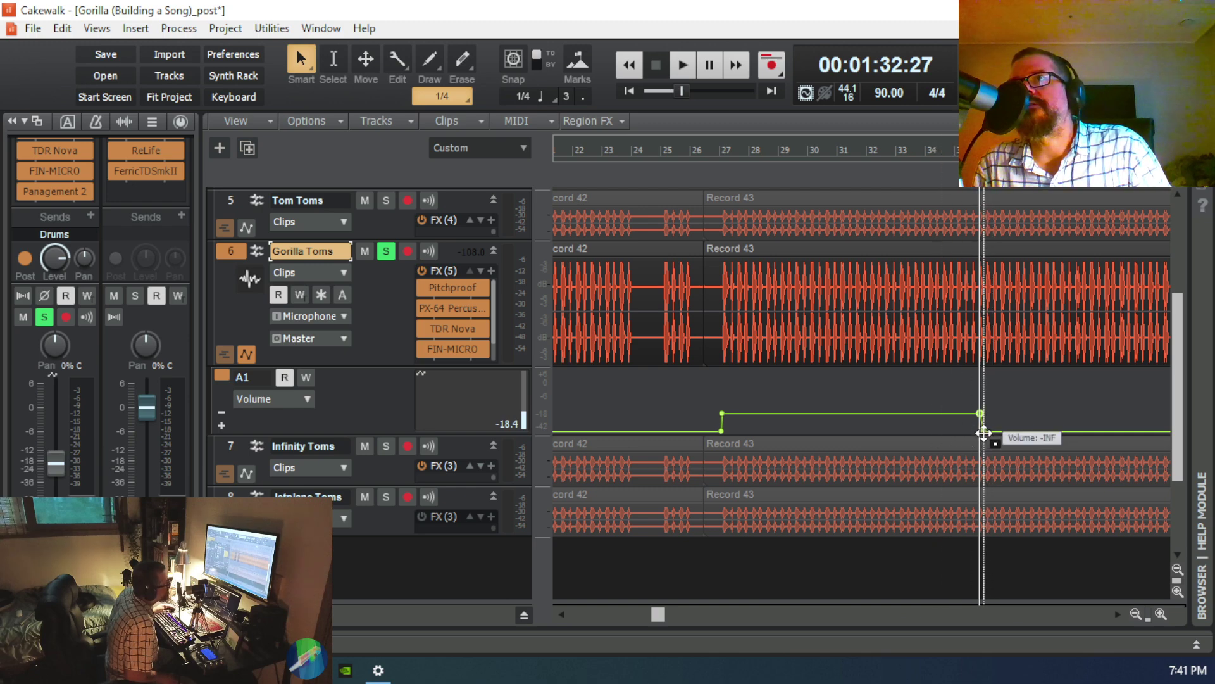
drag(983, 430, 981, 430)
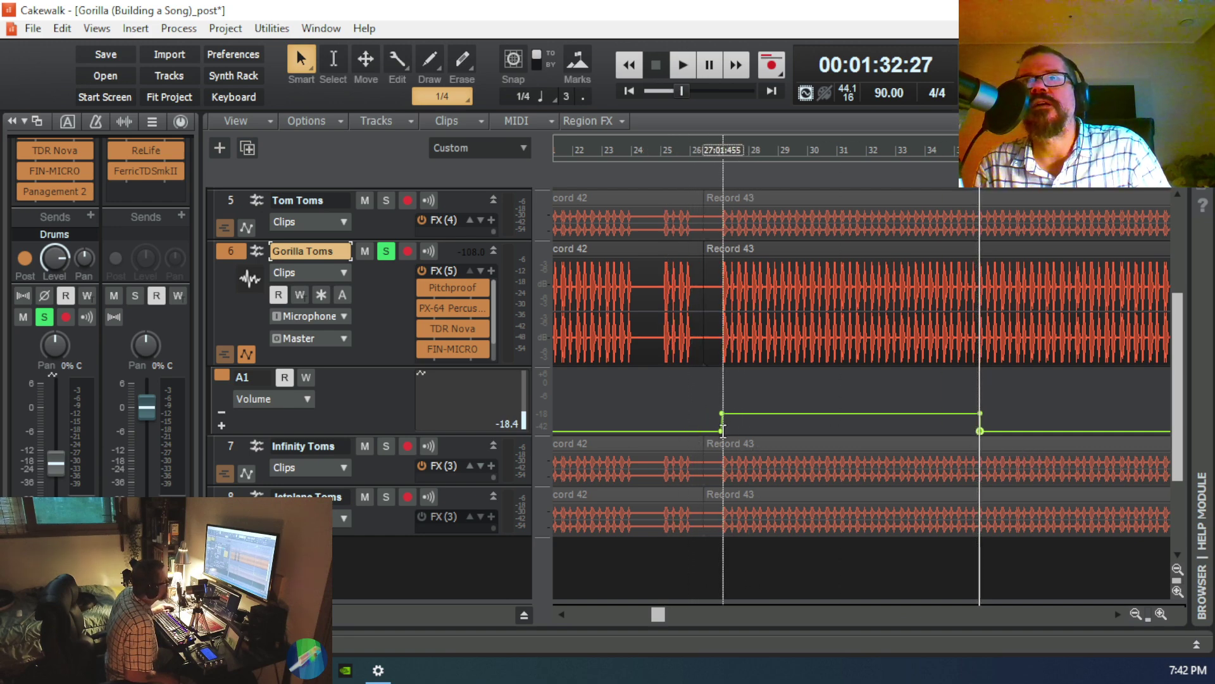
Step: Move the two volume nodes at the start of the raised section slightly earlier, aligned vertically just before the bar 27 drum hit
mouse_move(722, 430)
mouse_down()
mouse_move(712, 430)
mouse_move(744, 413)
mouse_move(721, 412)
mouse_up()
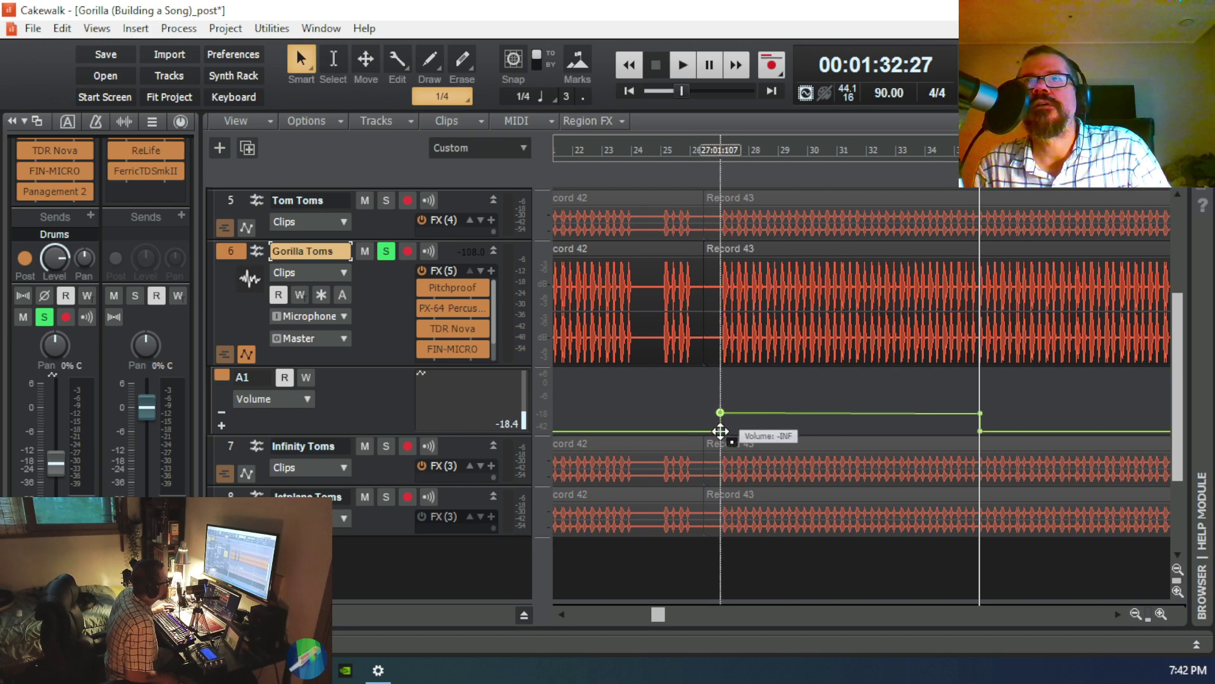
drag(721, 431, 723, 431)
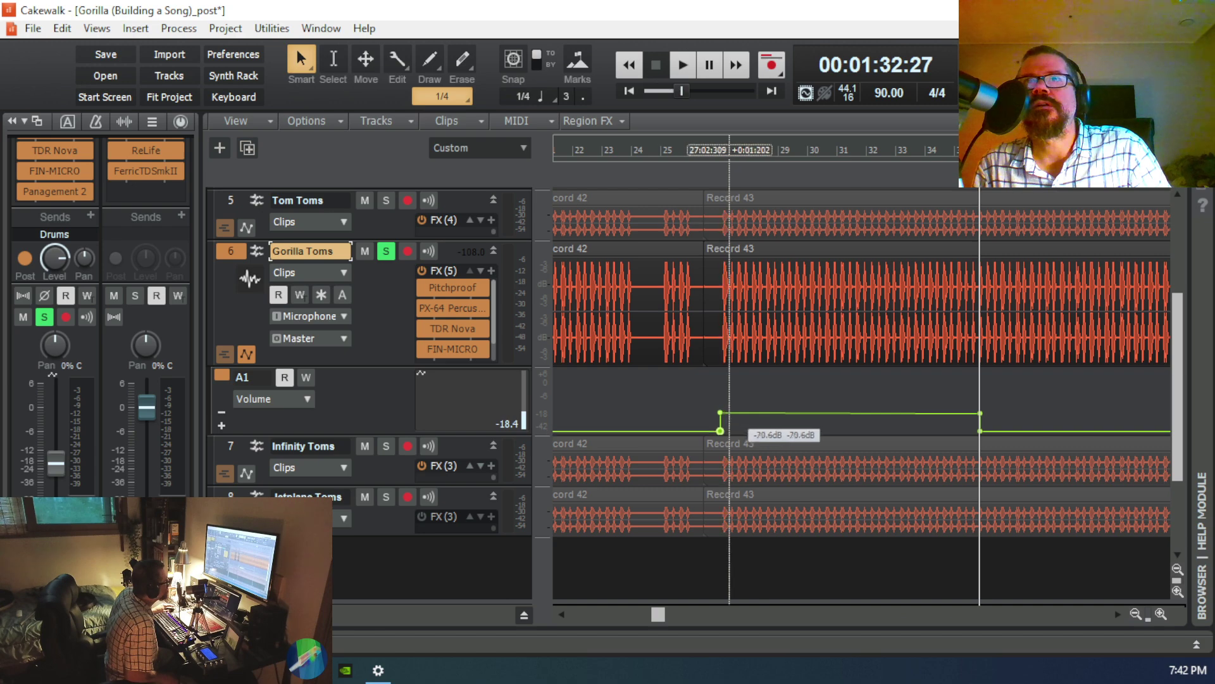
drag(717, 415, 720, 413)
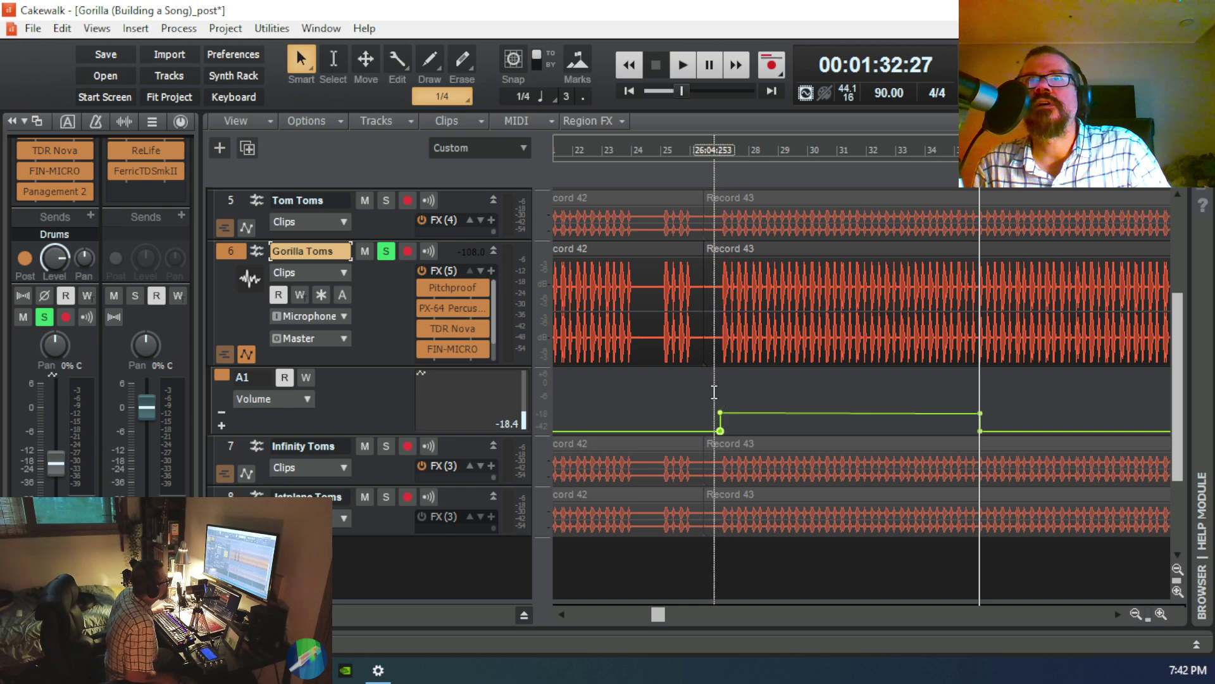
click(723, 402)
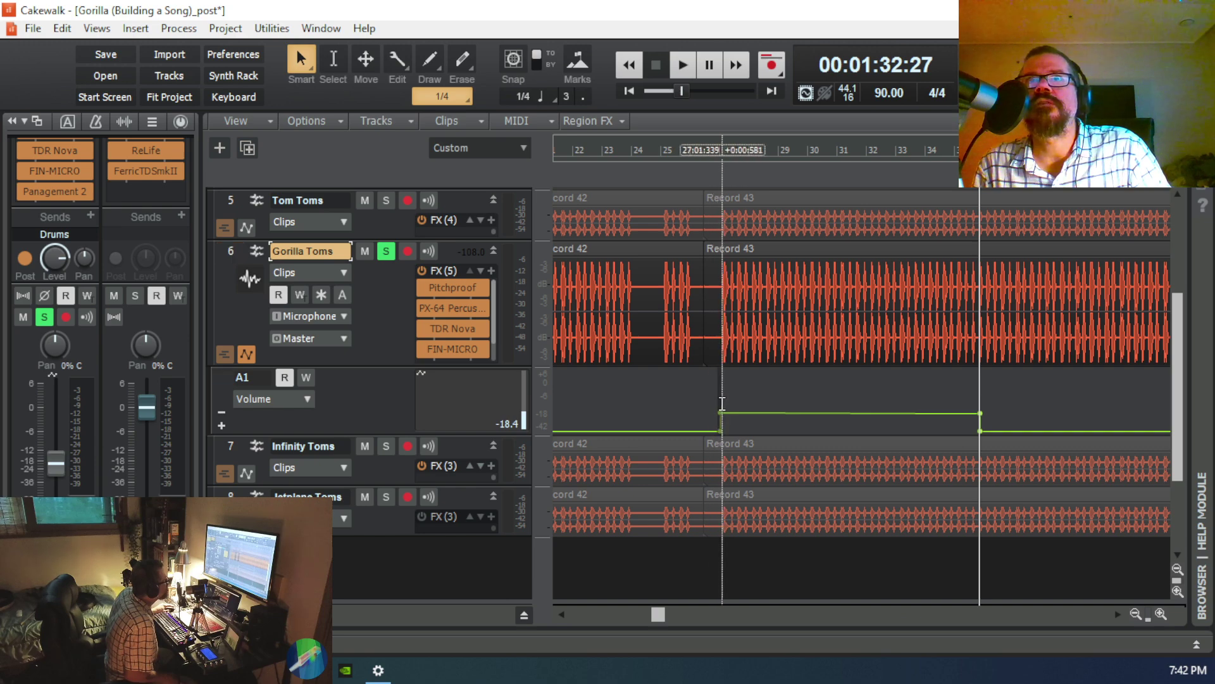
click(722, 403)
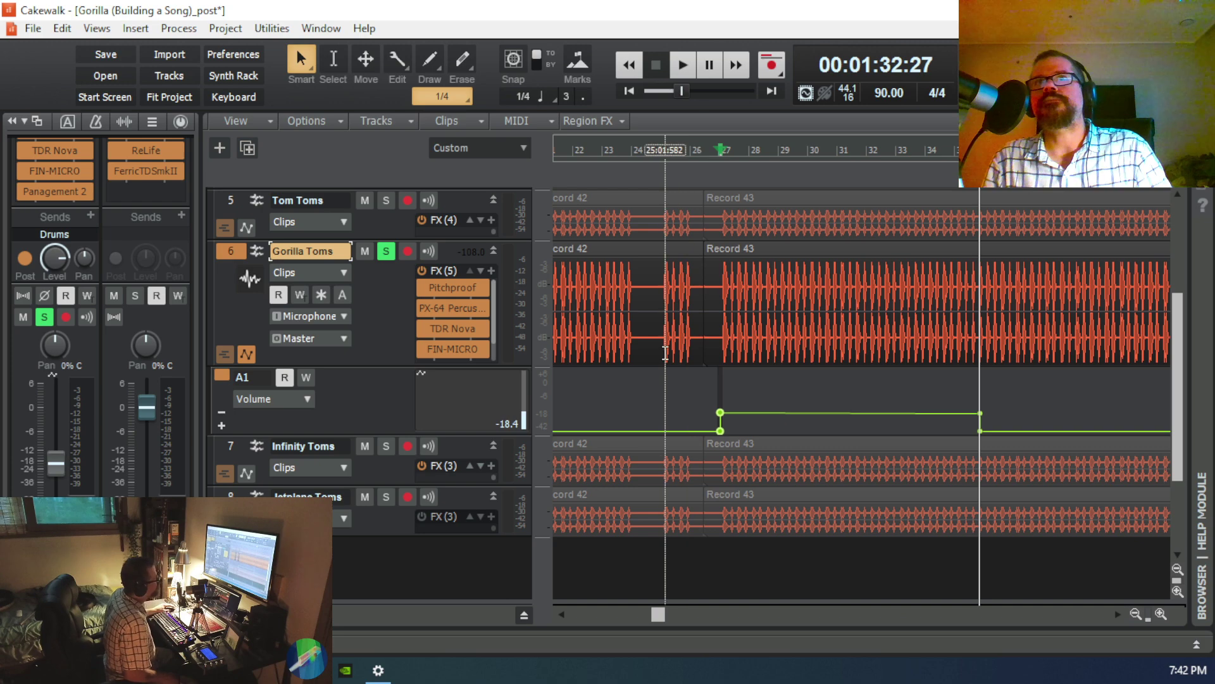
Step: Check the level and time of the upper volume node near bar 27 in its node properties
click(785, 385)
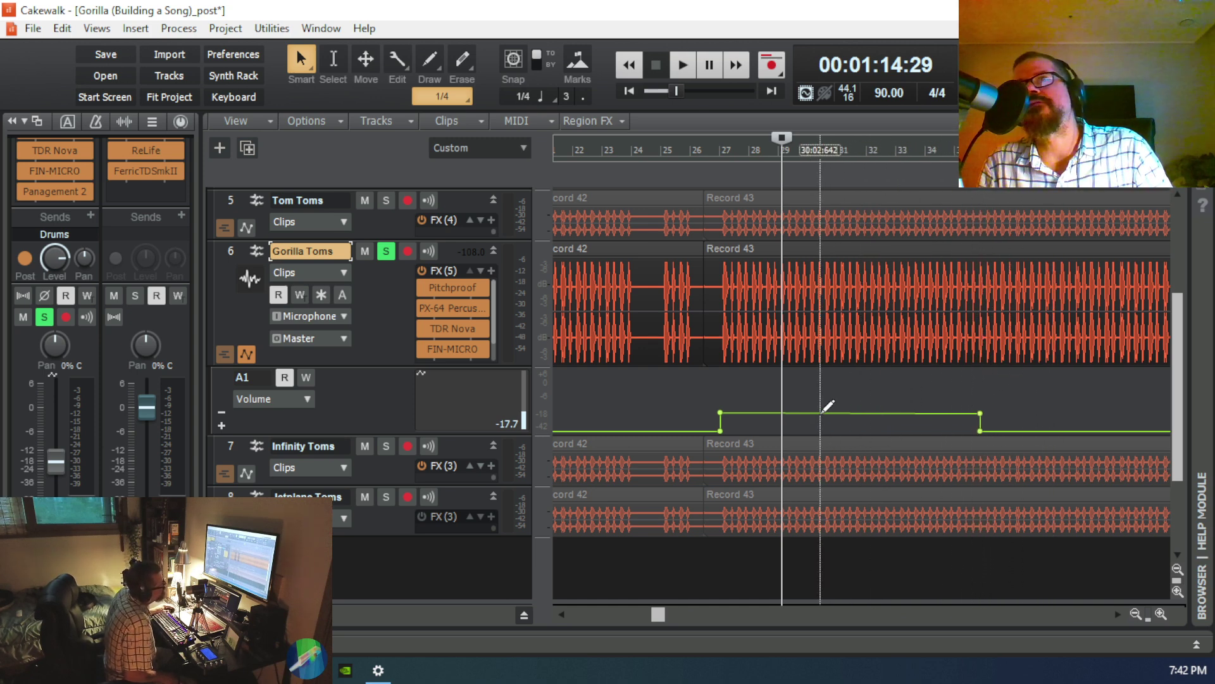
mouse_move(721, 413)
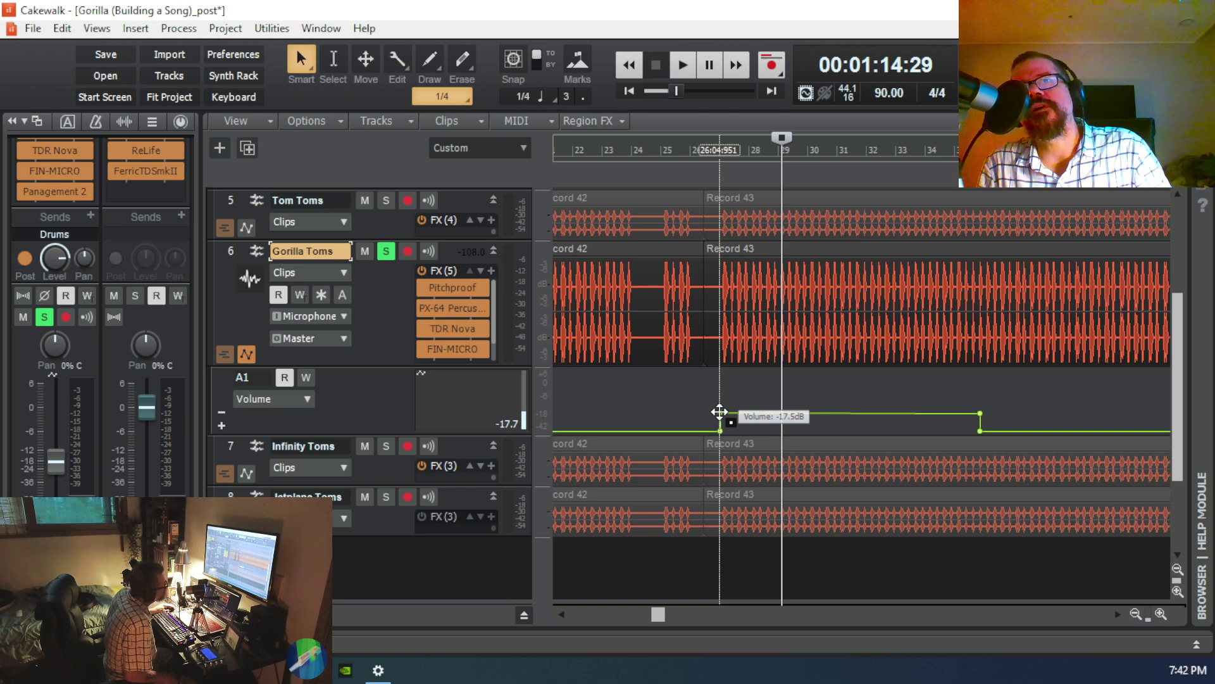
right_click(720, 412)
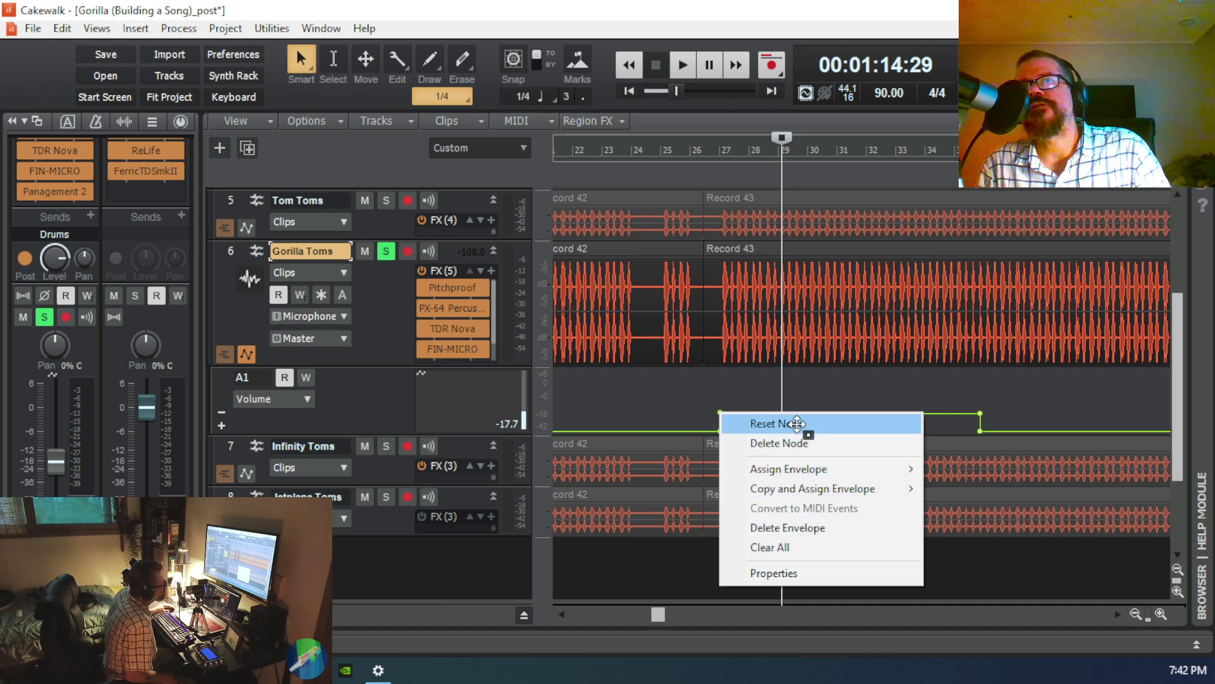
click(797, 573)
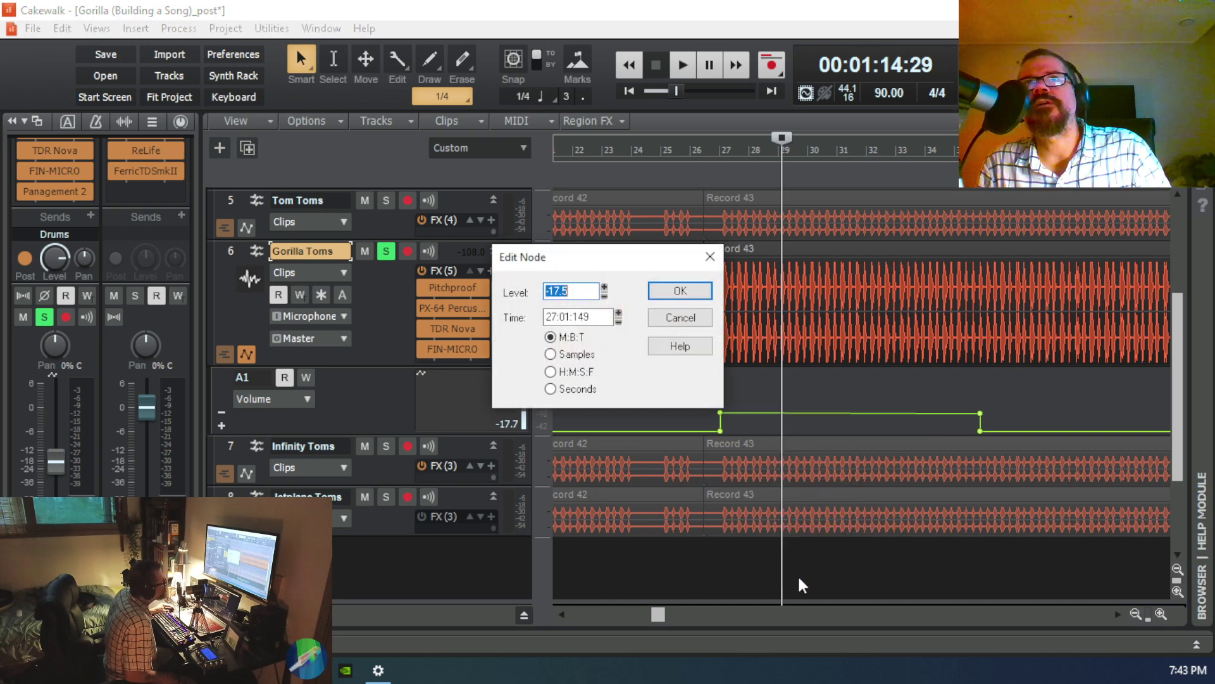
click(572, 292)
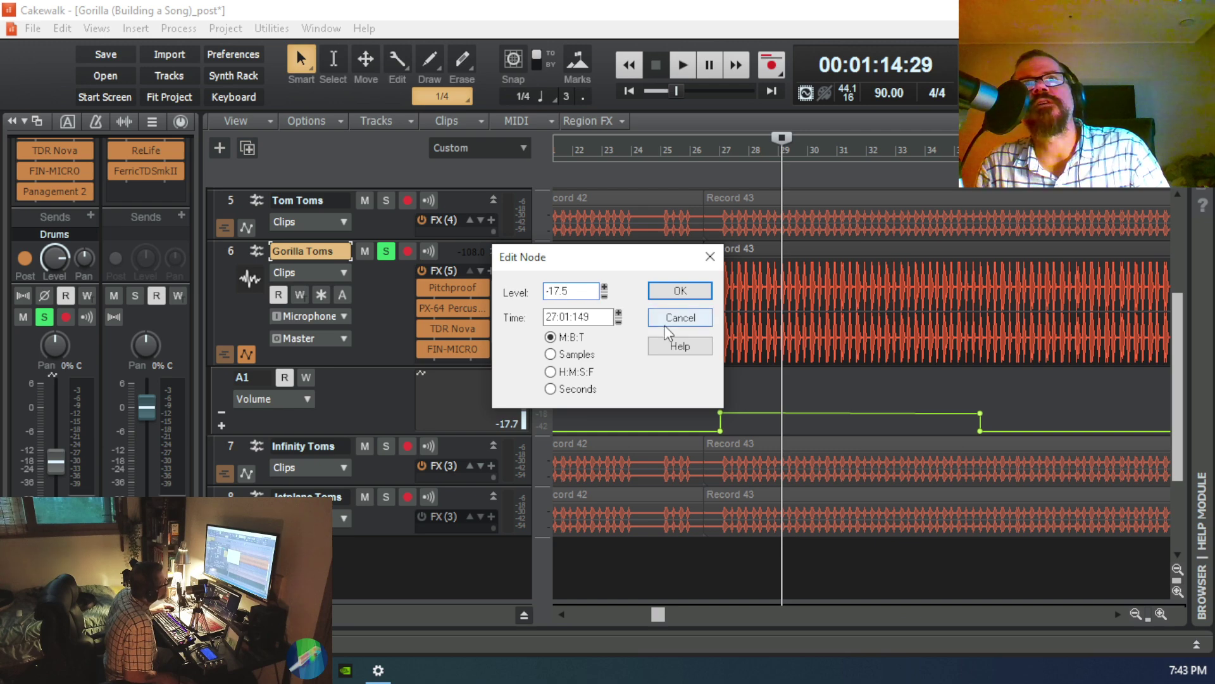
click(682, 292)
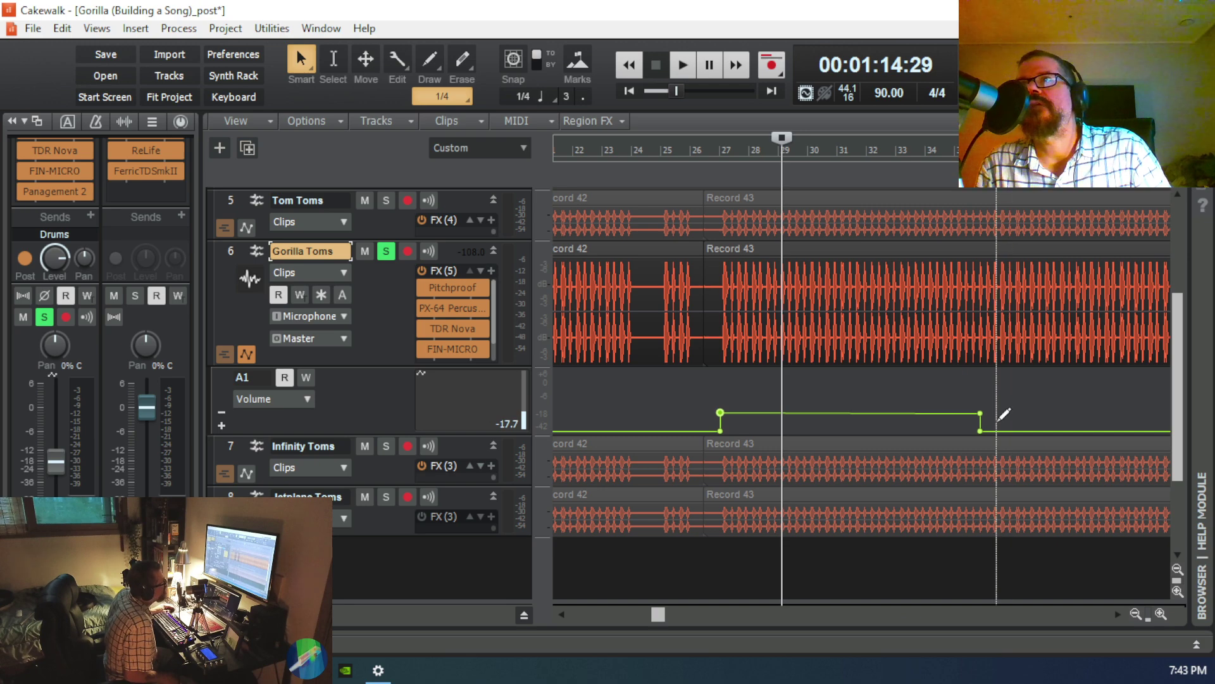
Step: Set the level of the upper volume node late in bar 35 to -17.5 dB in its node properties
mouse_move(978, 415)
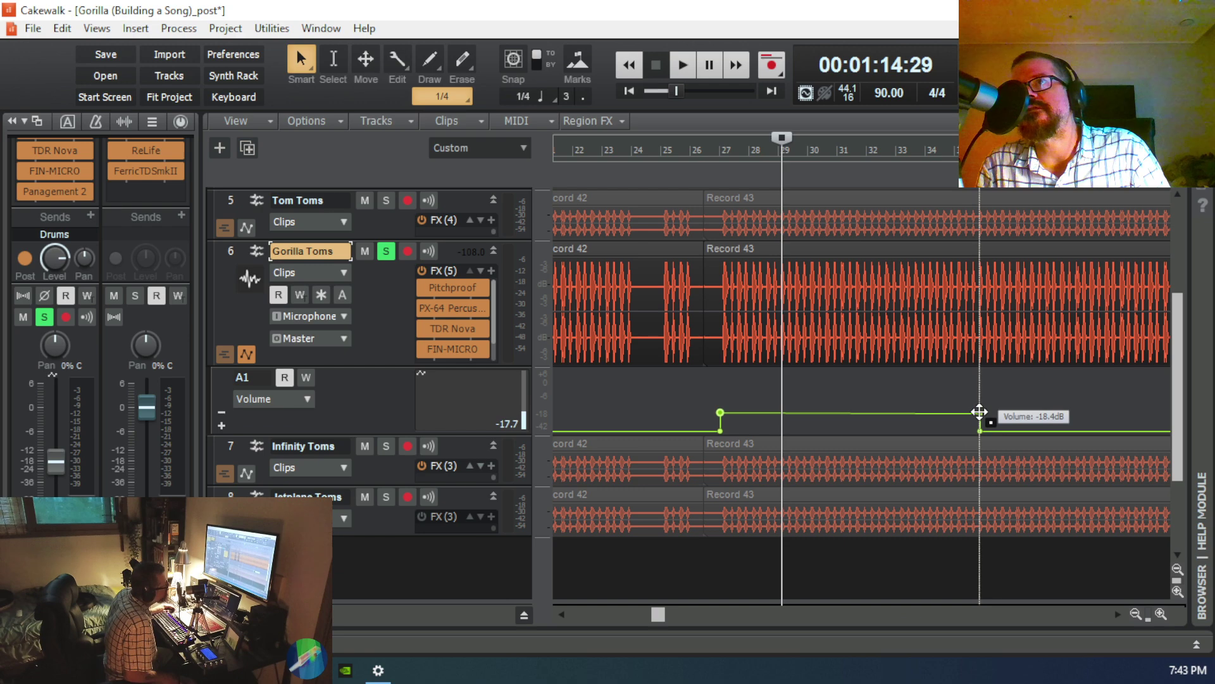
right_click(979, 413)
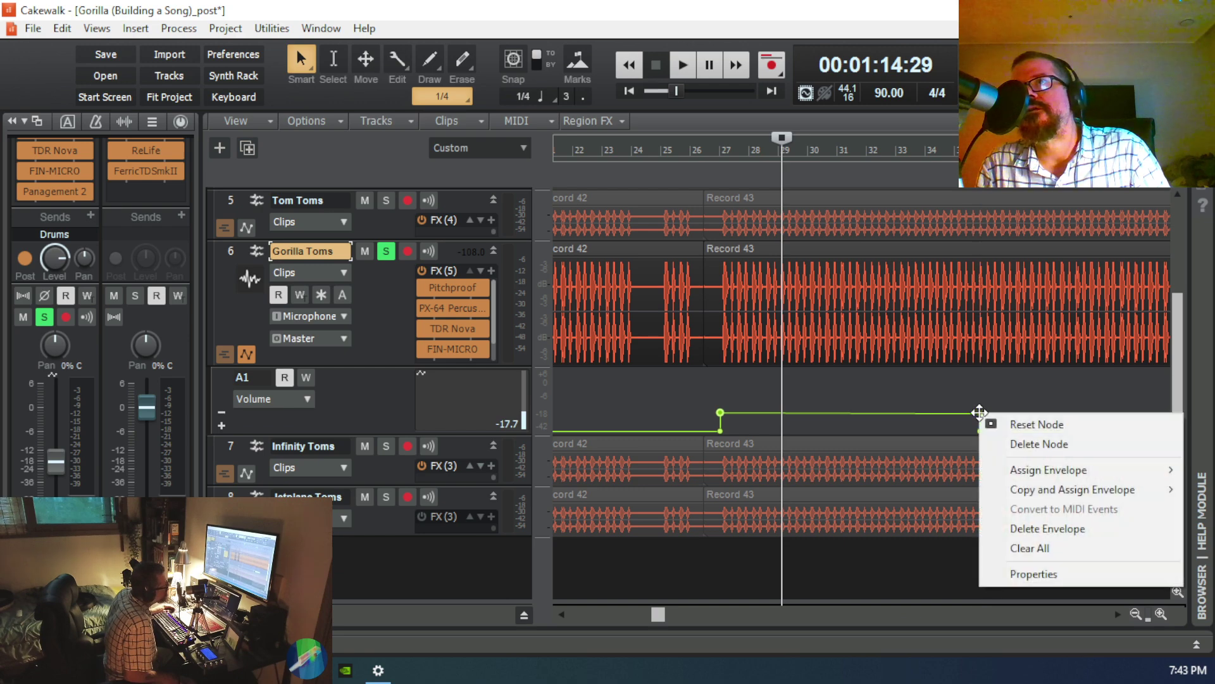
click(1034, 574)
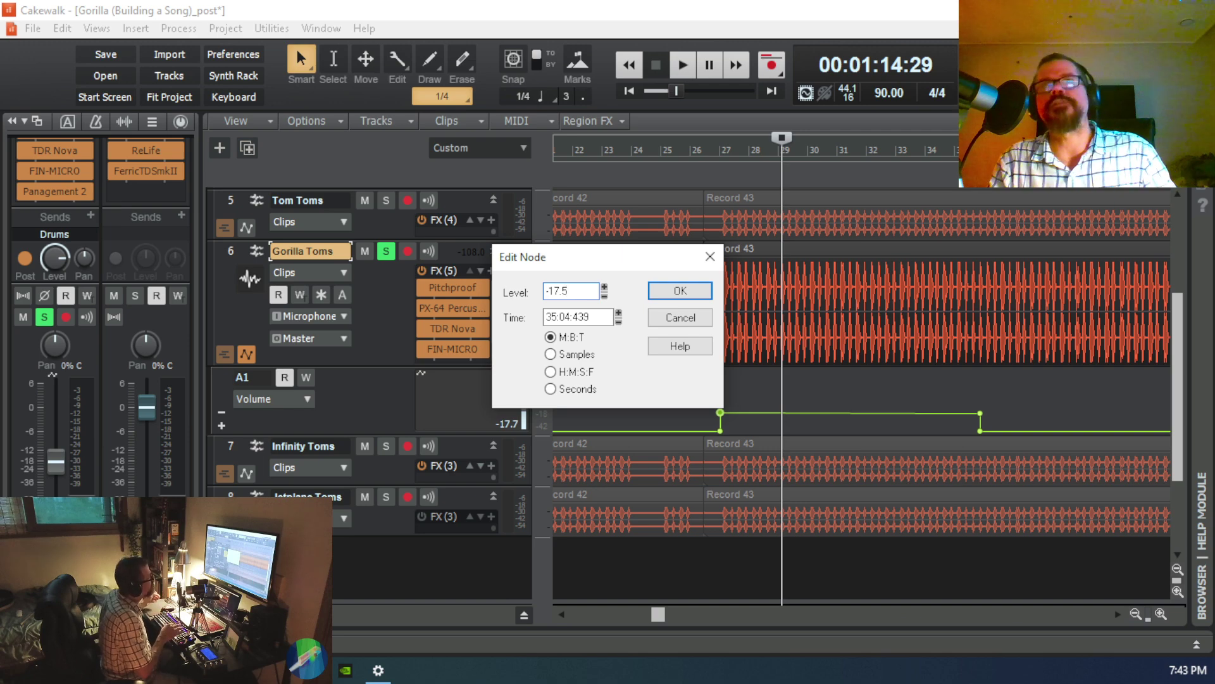
text(-17.5)
key(Return)
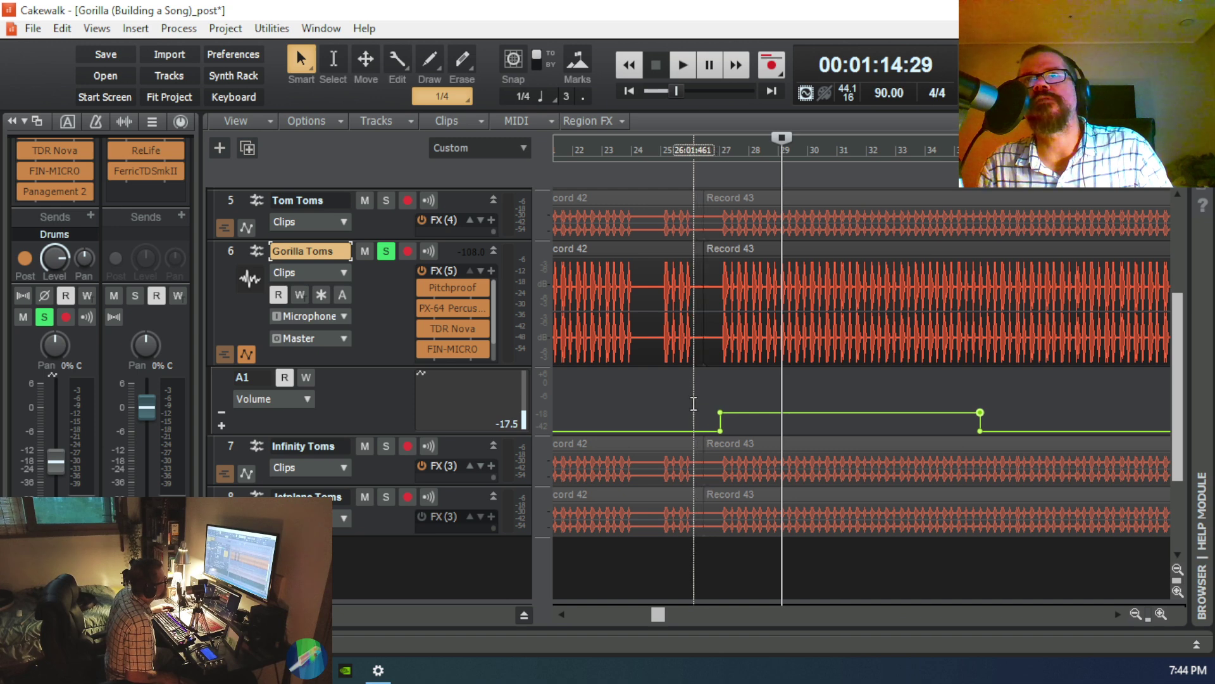
Step: Play the soloed Gorilla Toms from just before bar 27, and again from just before the volume drop in bar 35
click(663, 410)
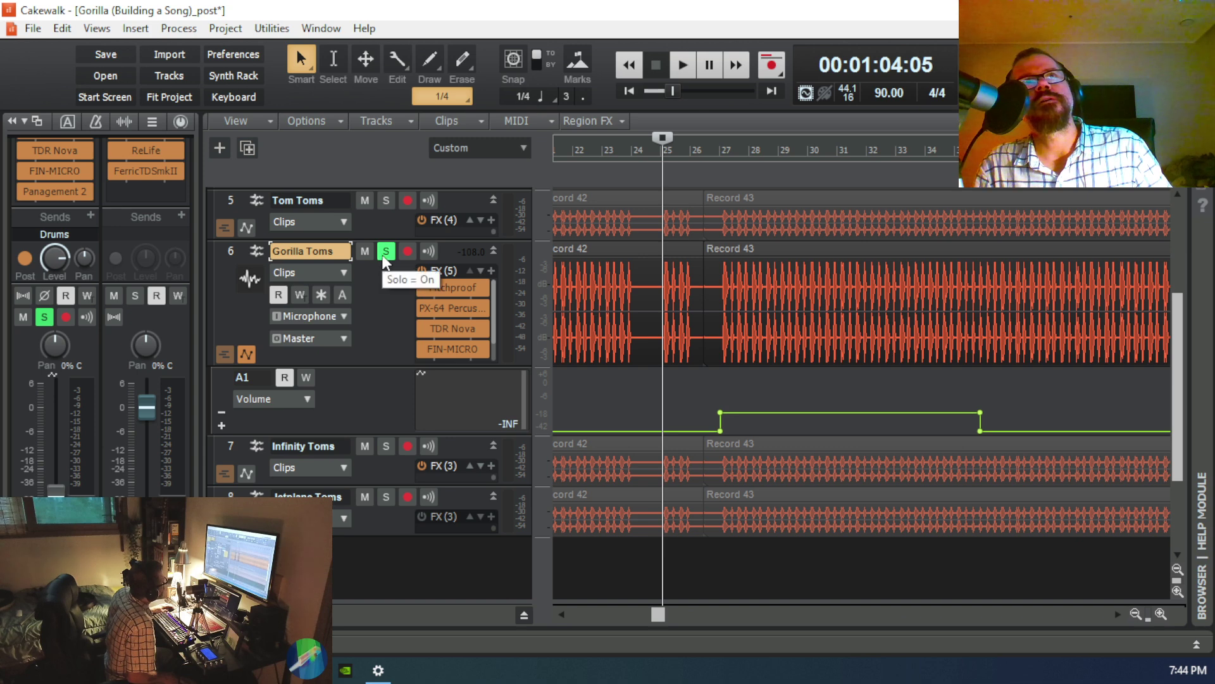
click(710, 400)
click(705, 400)
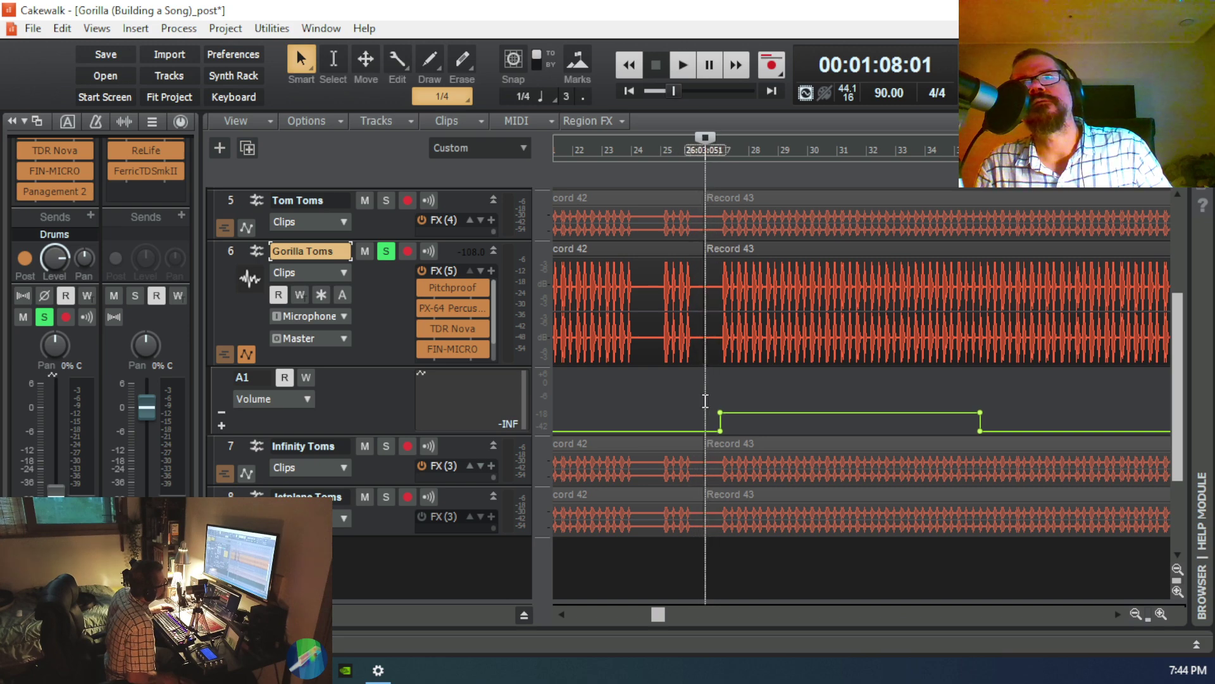
key(space)
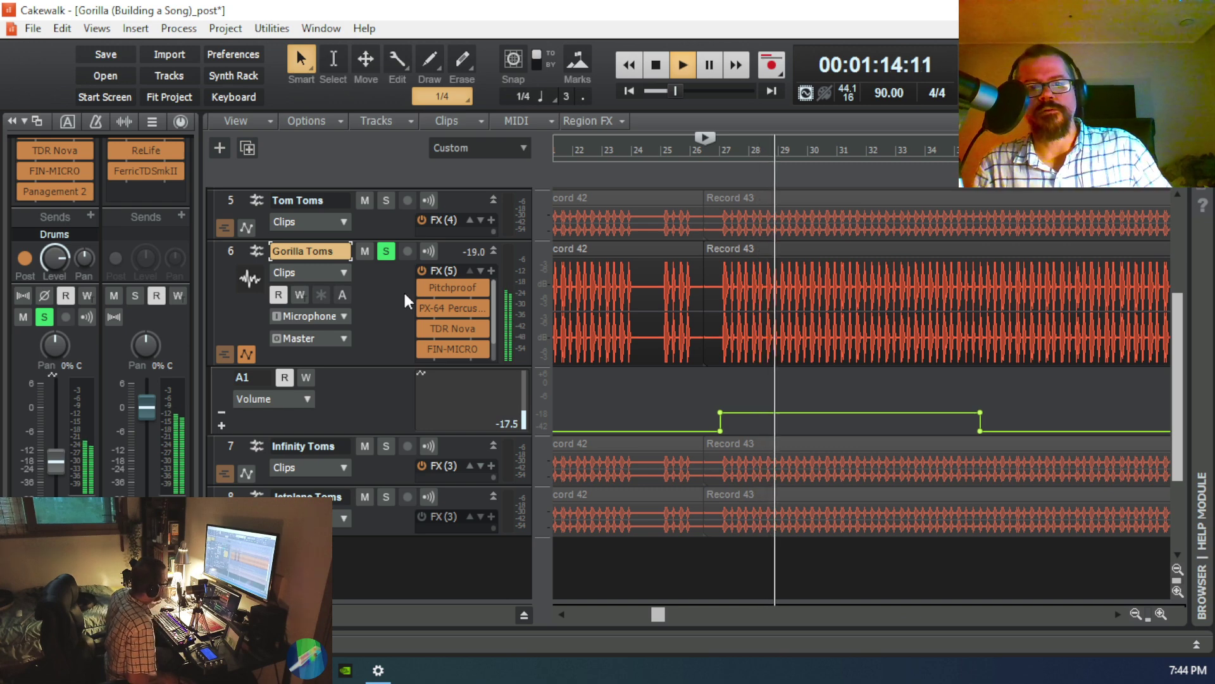
click(960, 388)
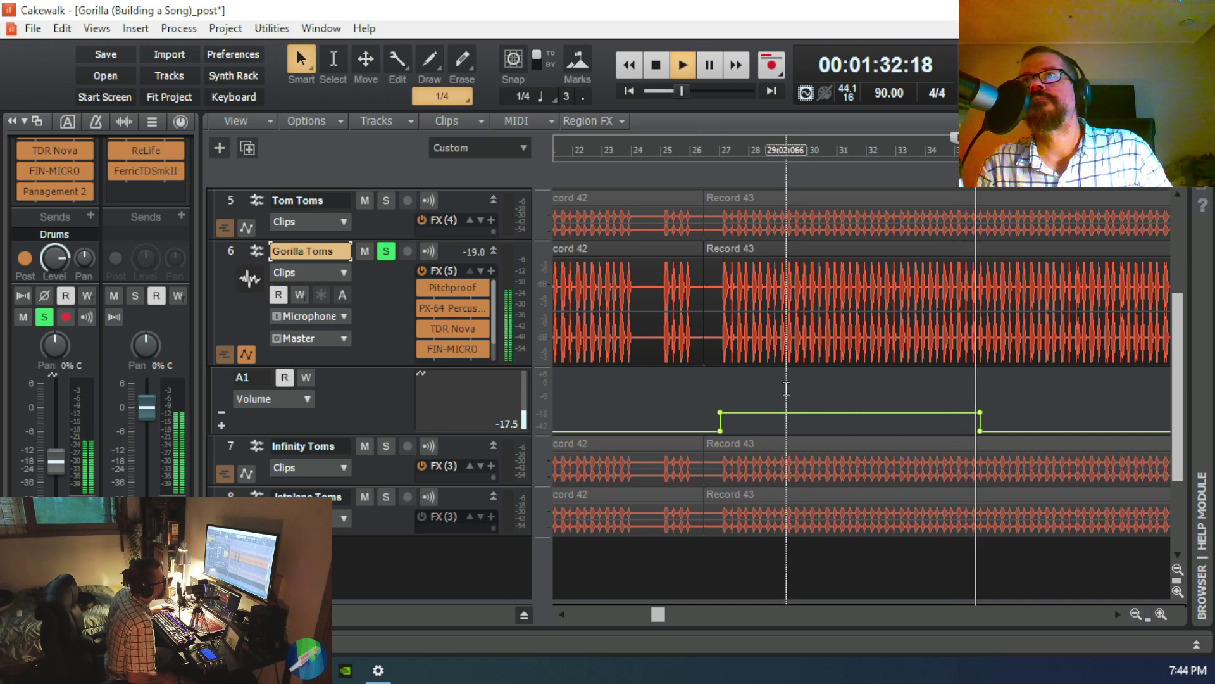
key(space)
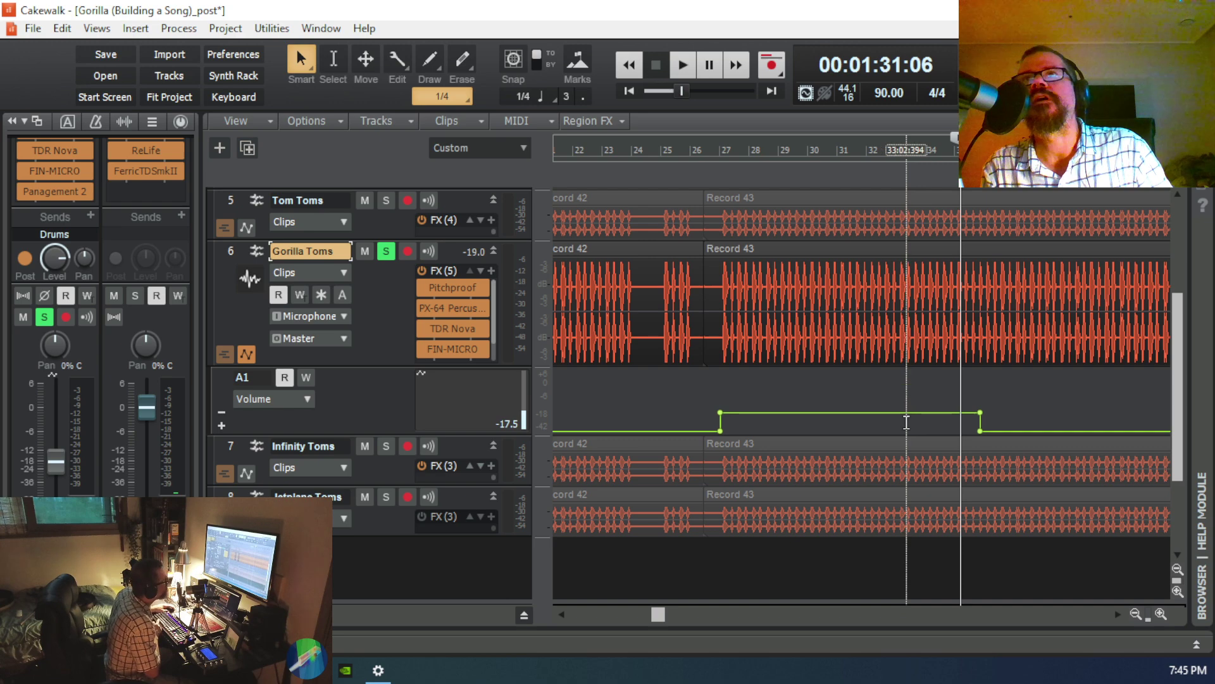
Step: Unsolo Gorilla Toms and play the full mix from just before bar 25 through the automated section
click(387, 252)
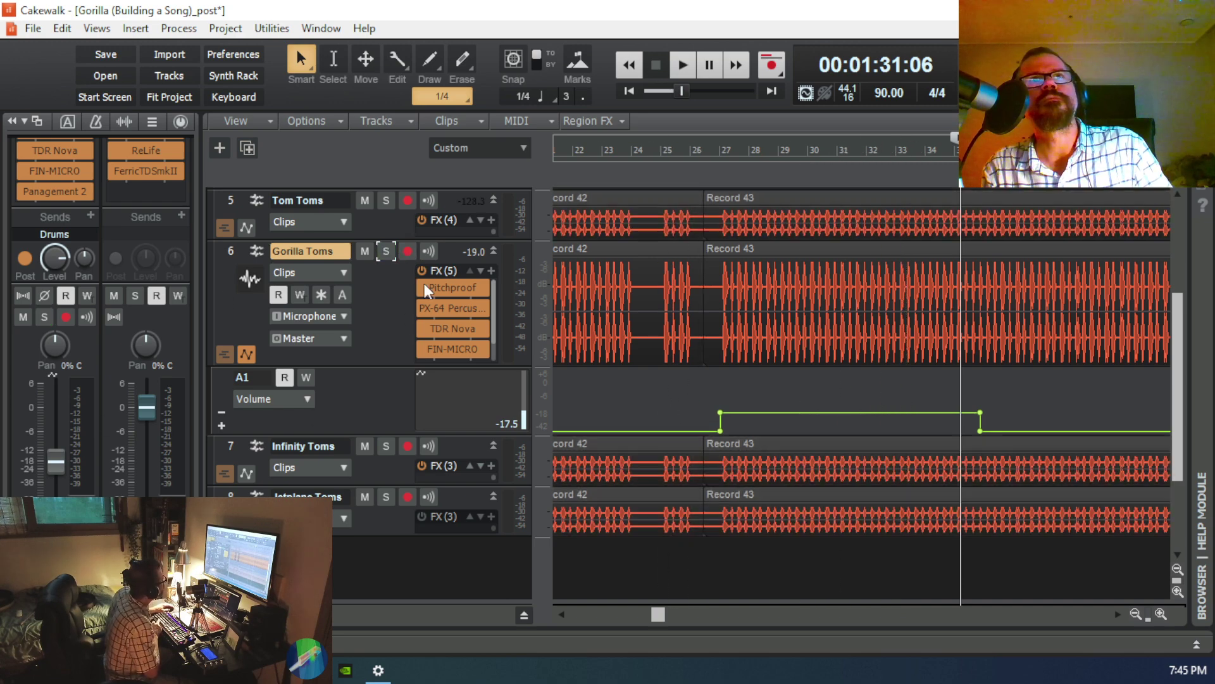
click(655, 417)
key(space)
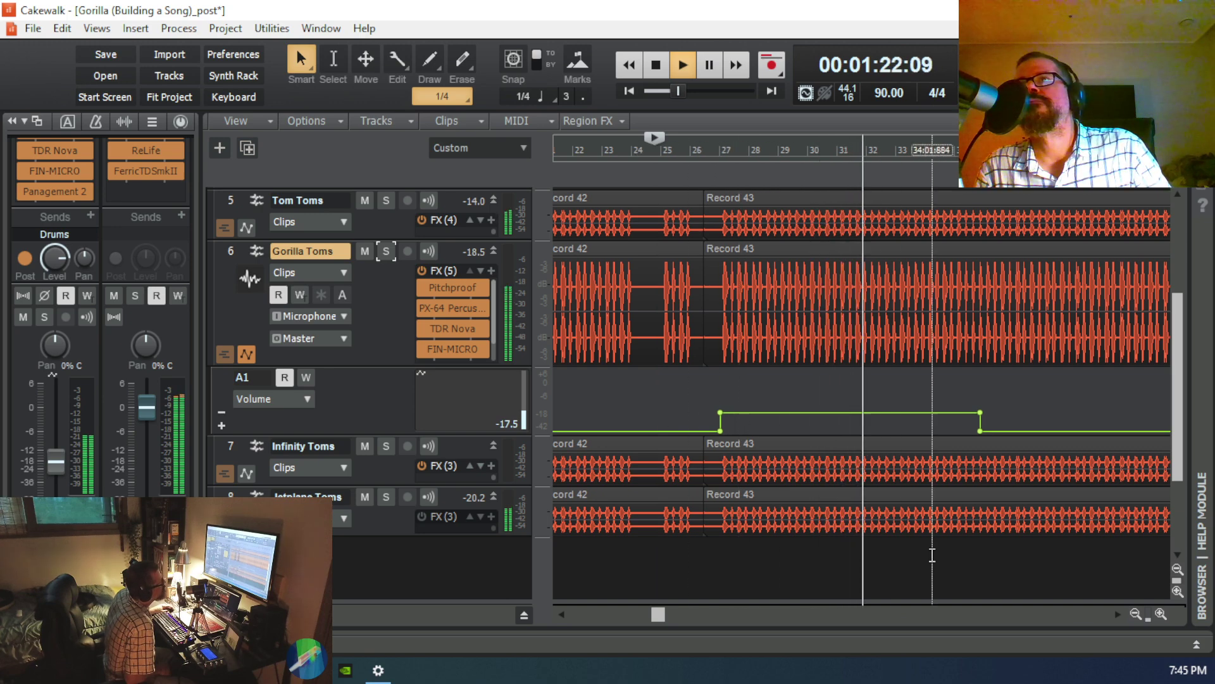
click(1160, 614)
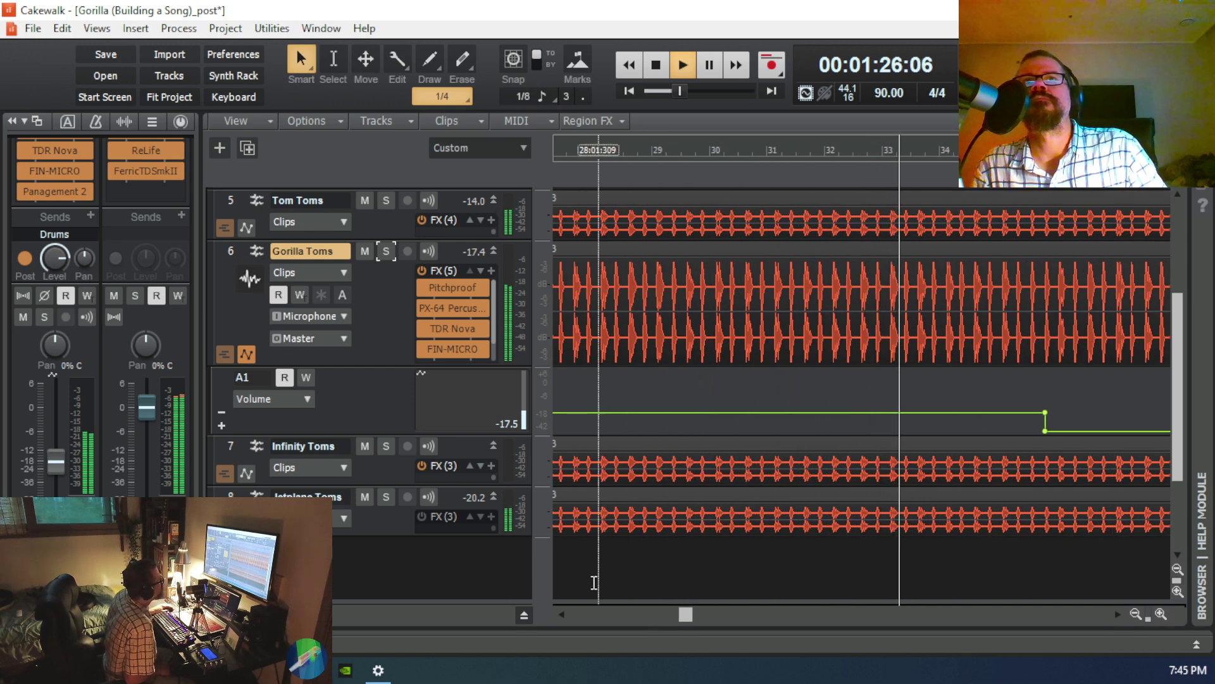
click(657, 66)
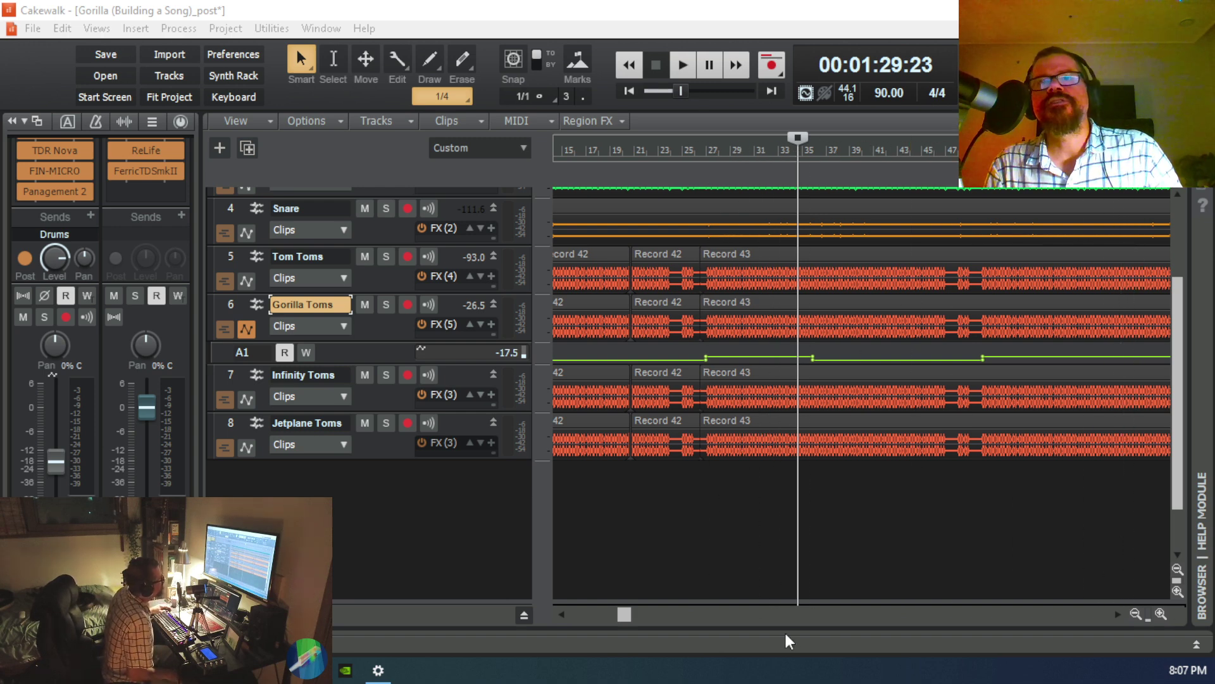
Step: Fit the whole project in view and review the Gorilla Toms volume automation nodes across the song
click(178, 100)
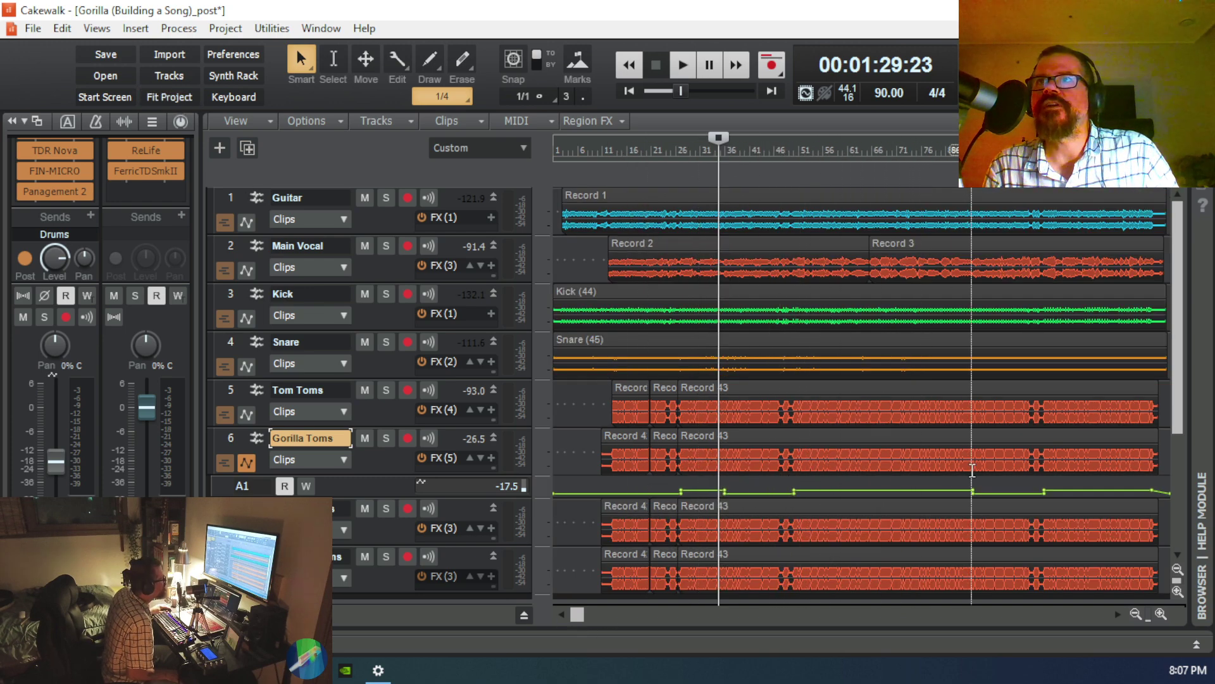
double_click(685, 488)
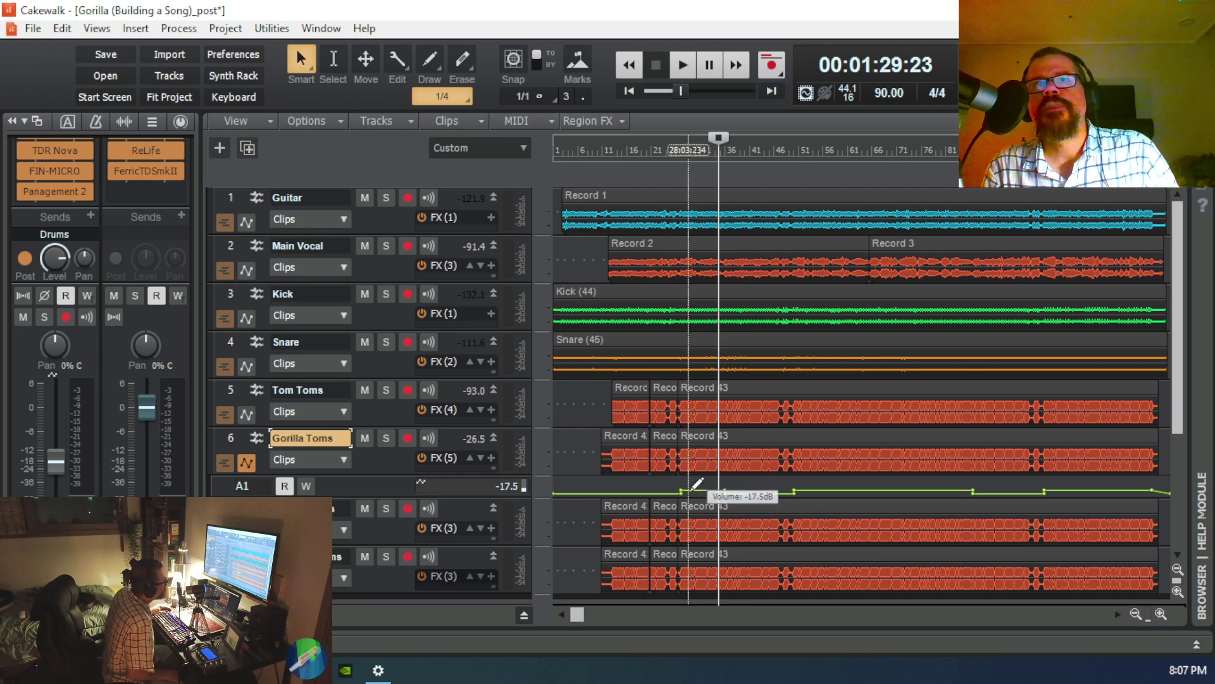
double_click(722, 491)
double_click(795, 489)
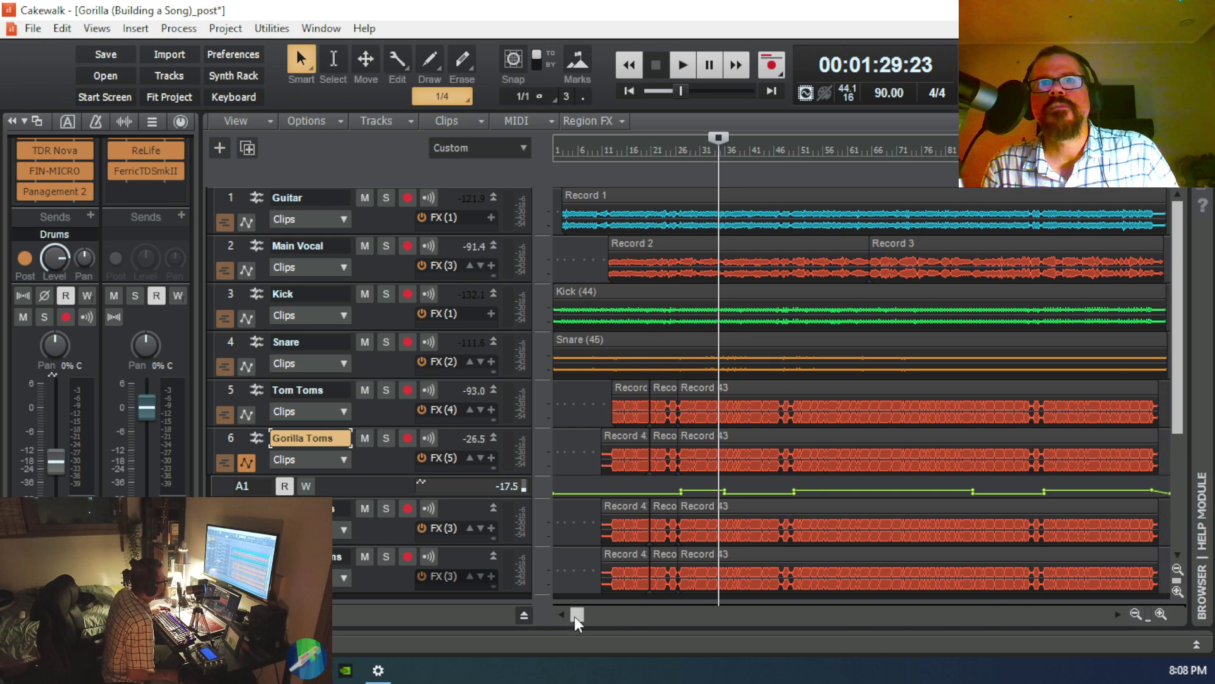
Step: Play the full mix from bar 121 through the final Gorilla Toms volume ramp at the end of the song
drag(576, 615, 753, 633)
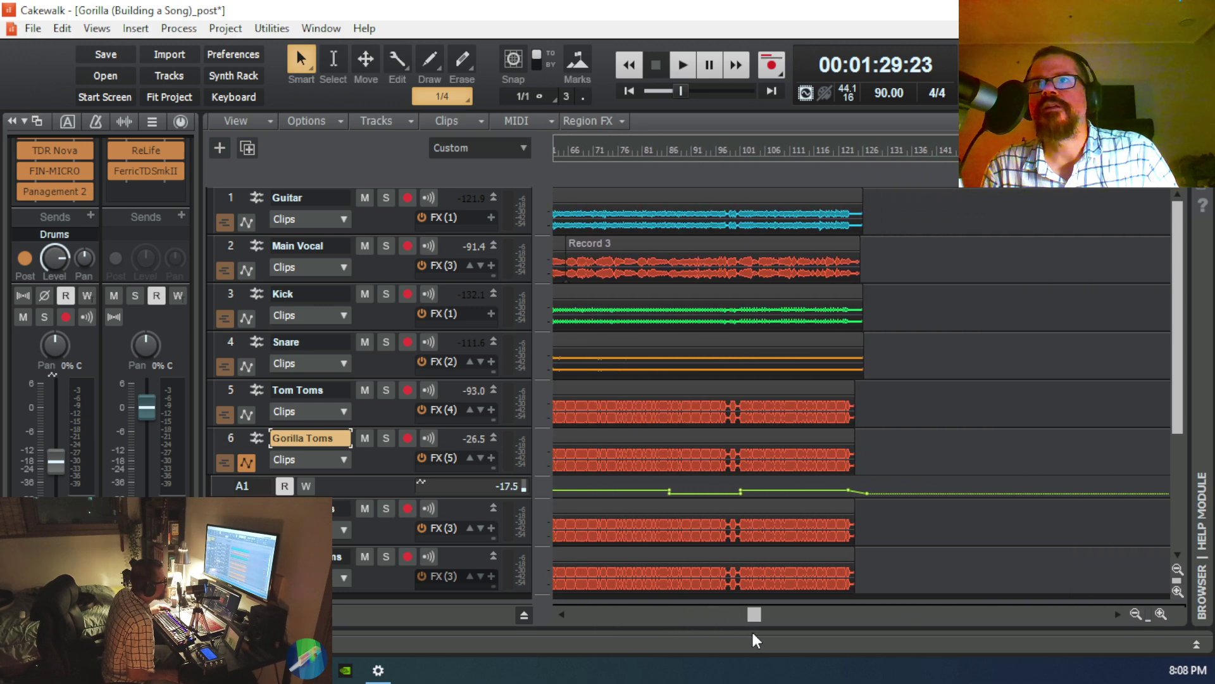
click(840, 466)
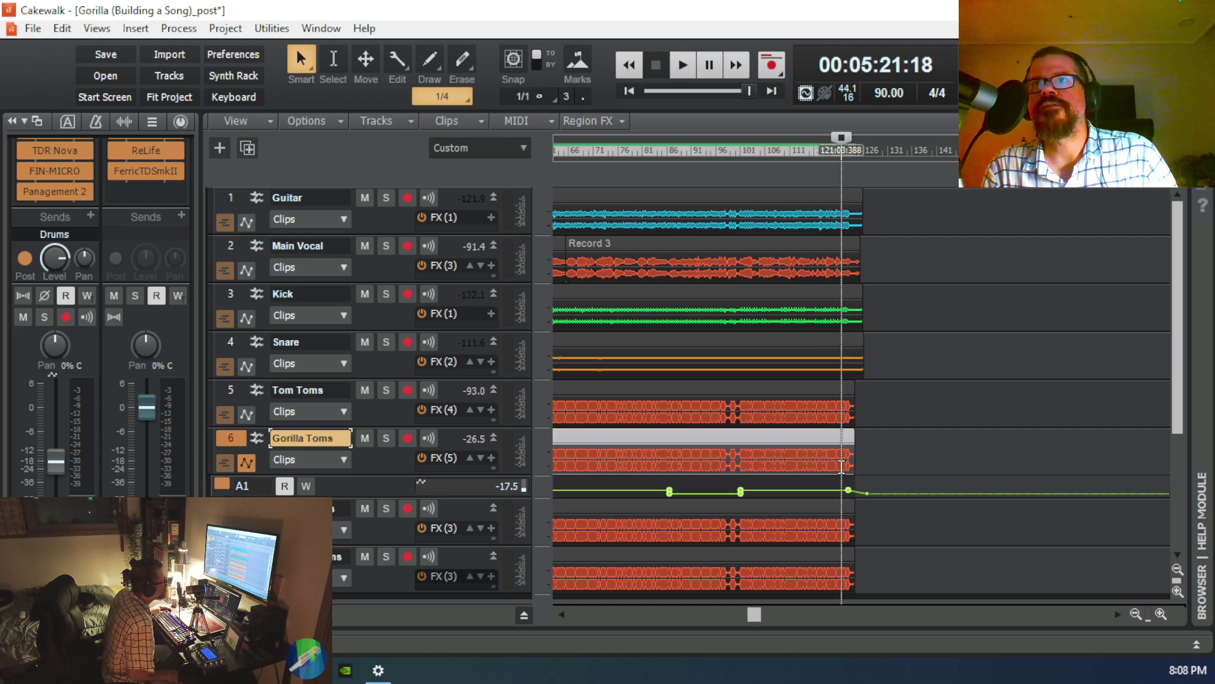
key(space)
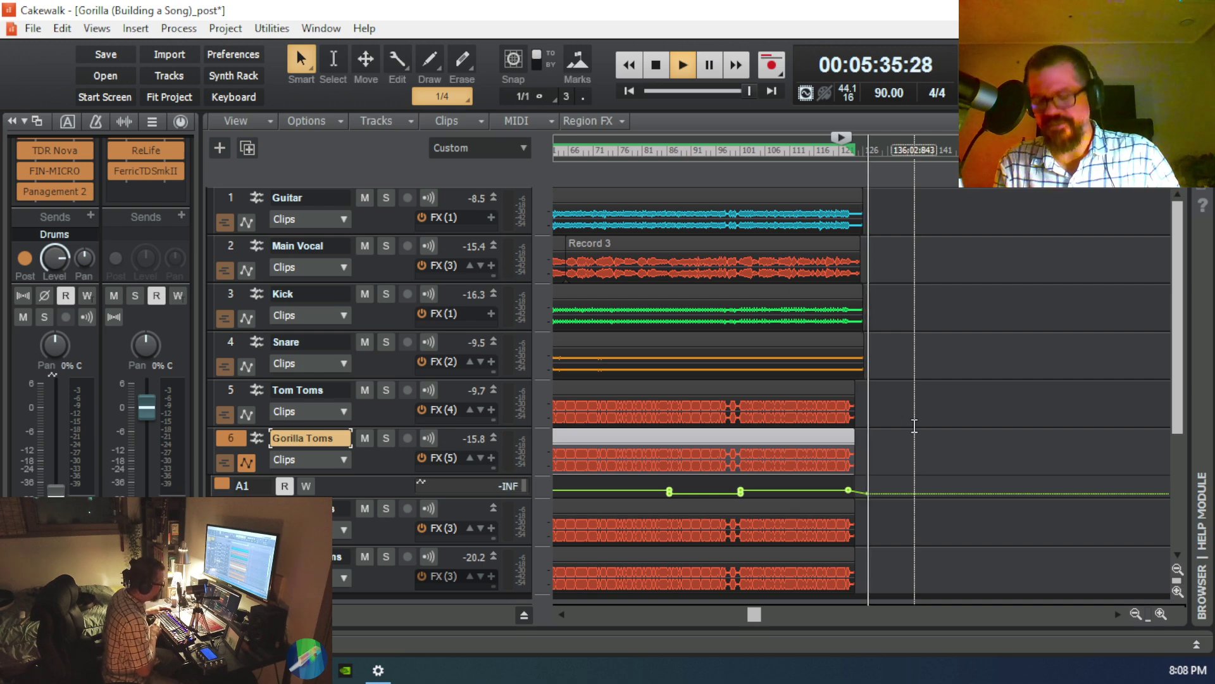
key(space)
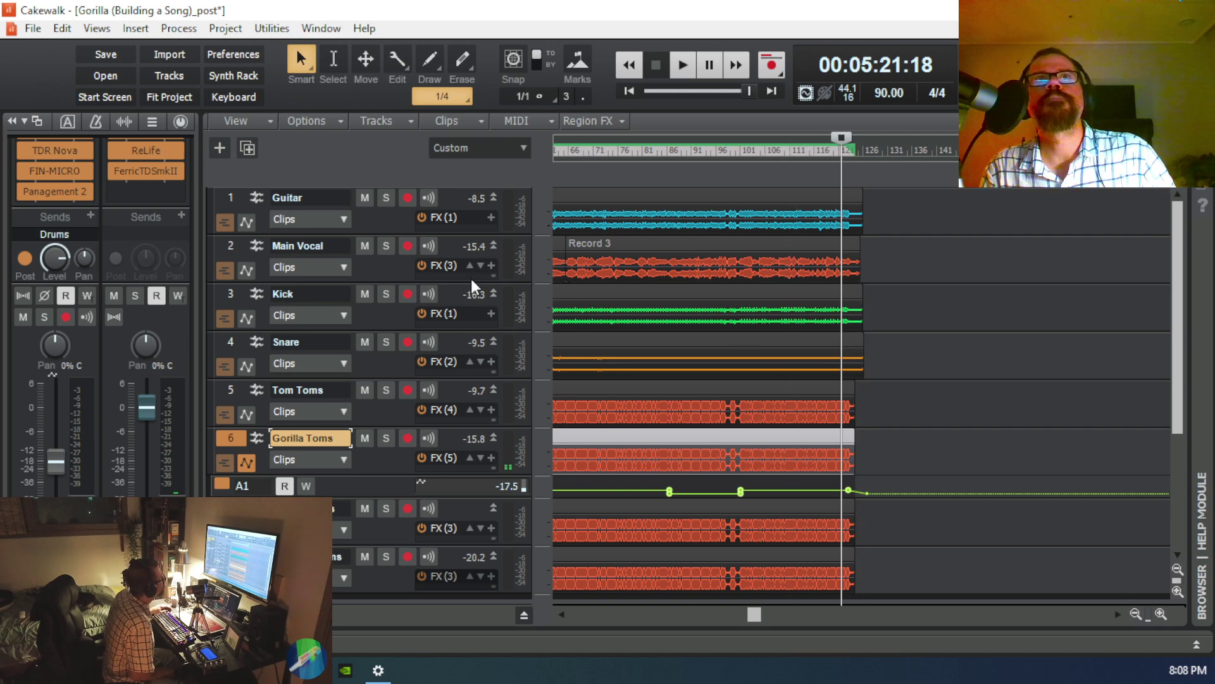
Step: Enlarge the Main Vocal track, trim the end of its Record 3 clip back to about bar 124, and play the ending
drag(472, 280, 464, 398)
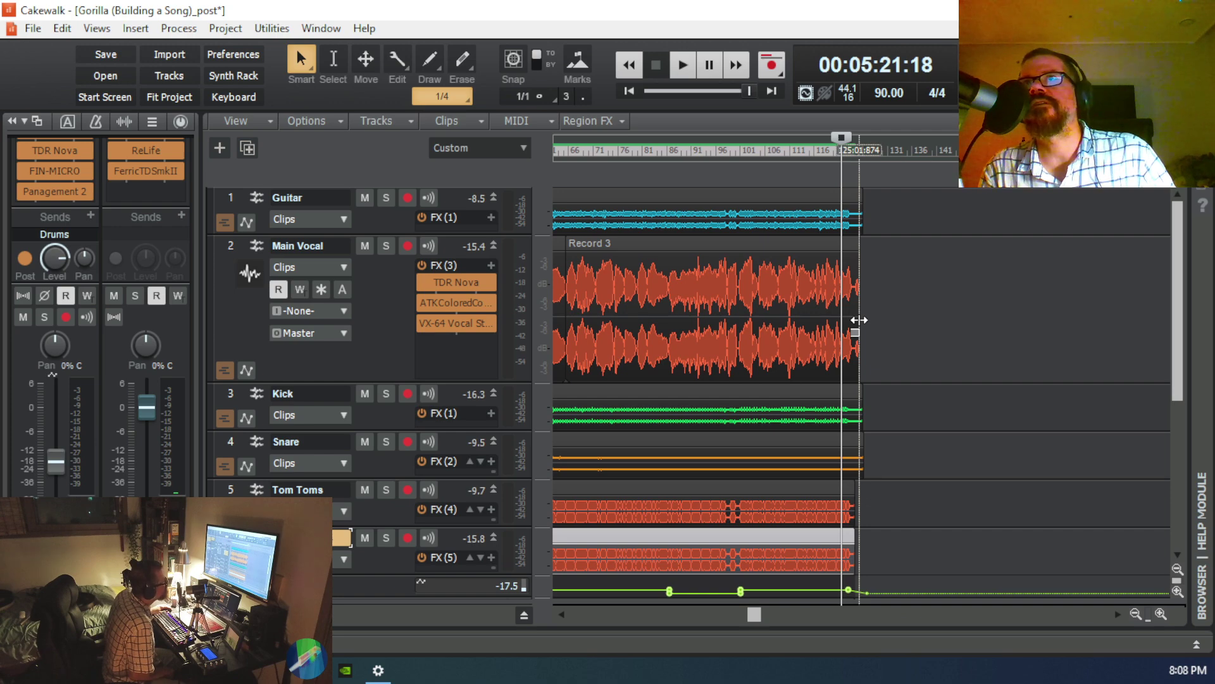
mouse_move(858, 319)
mouse_down()
mouse_move(856, 341)
mouse_move(869, 343)
mouse_move(853, 343)
mouse_up()
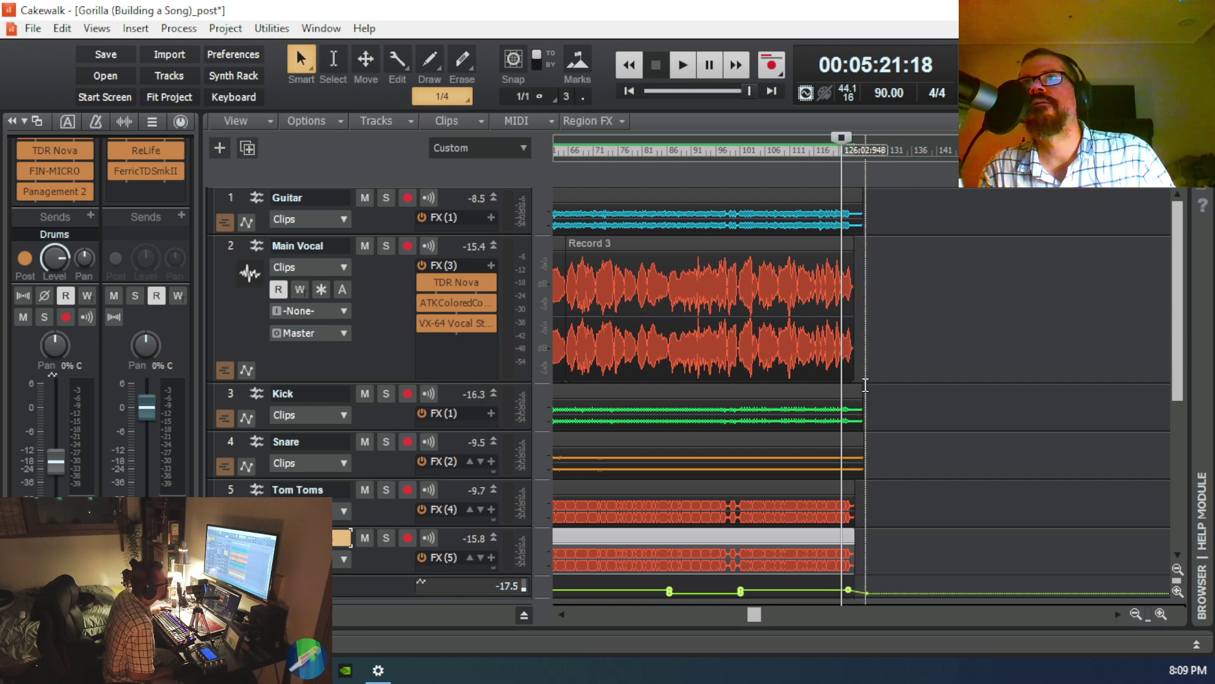
key(space)
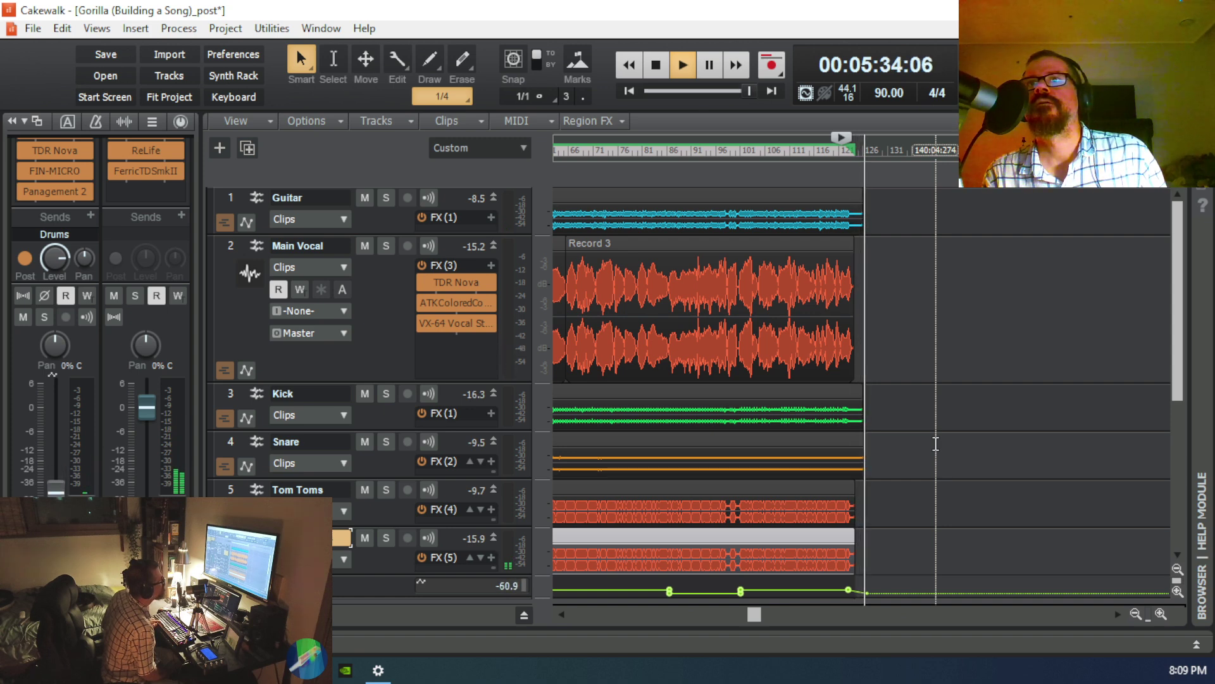
key(space)
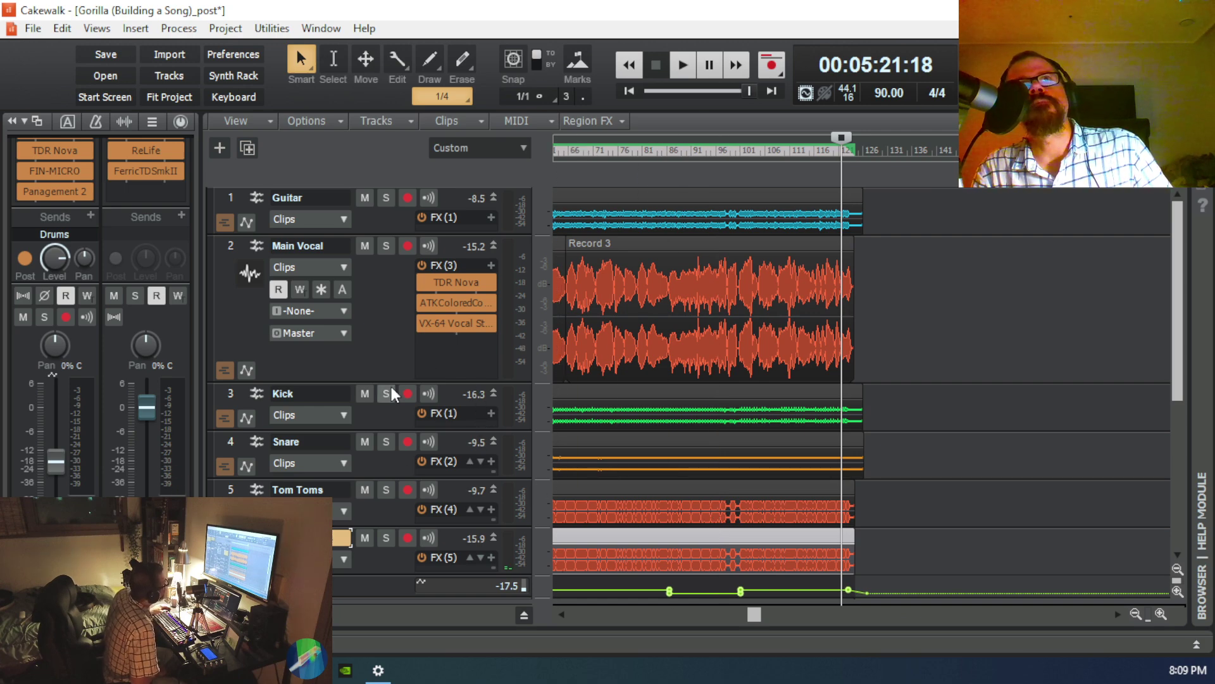
Step: Solo Main Vocal, trim the end of its last clip slightly further near bar 124, and play it from bar 121
click(385, 248)
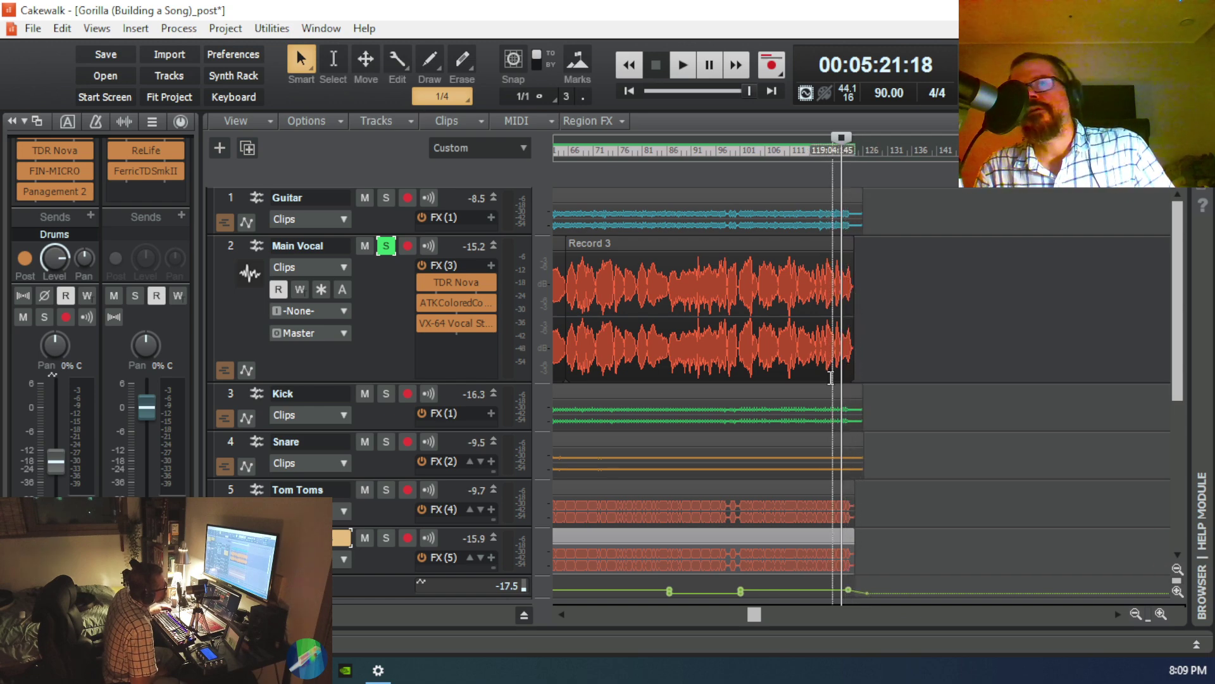
click(1161, 613)
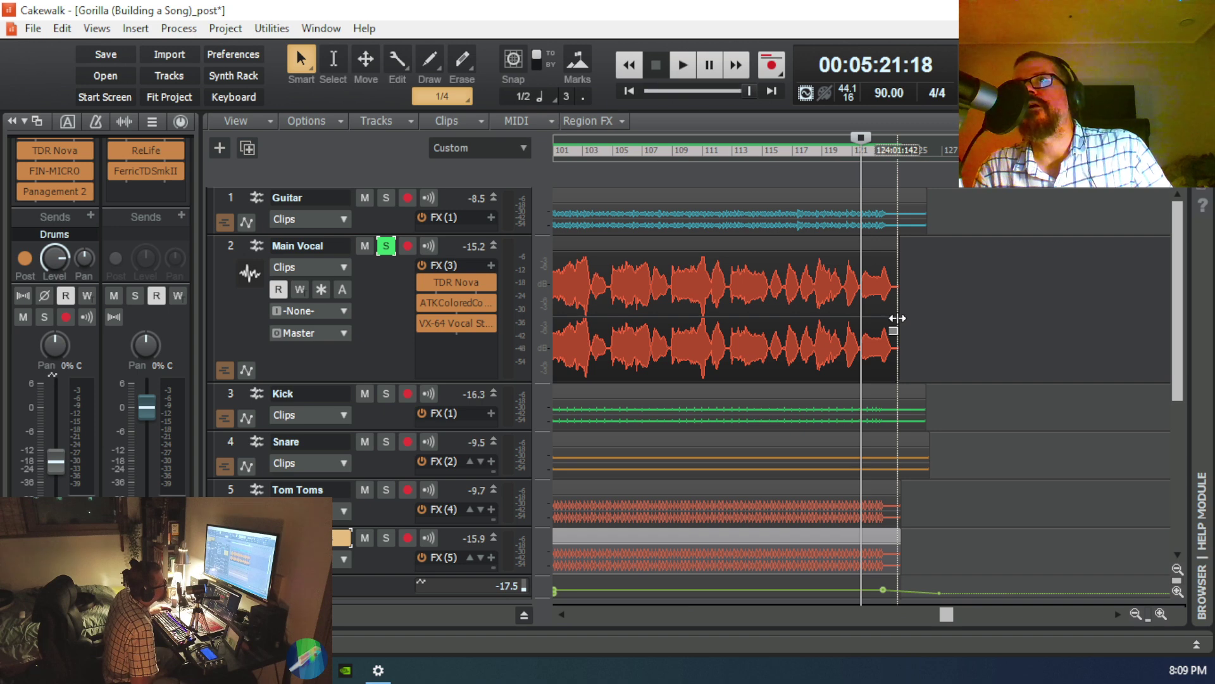
drag(897, 318, 896, 320)
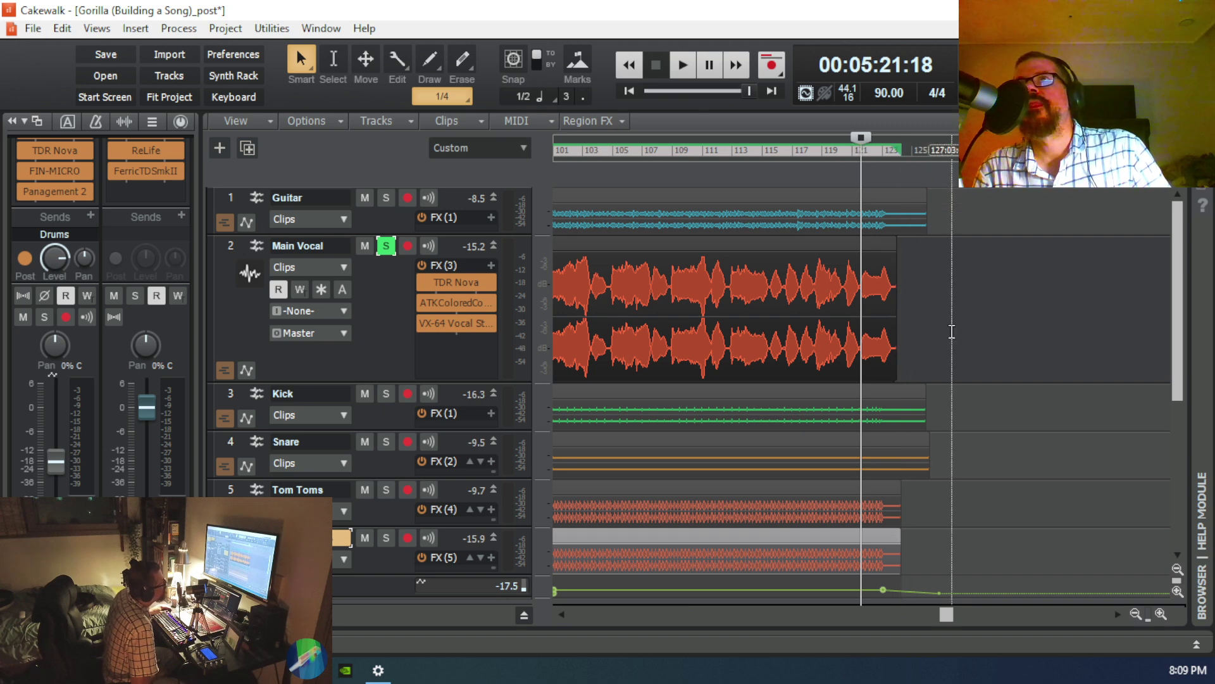
key(space)
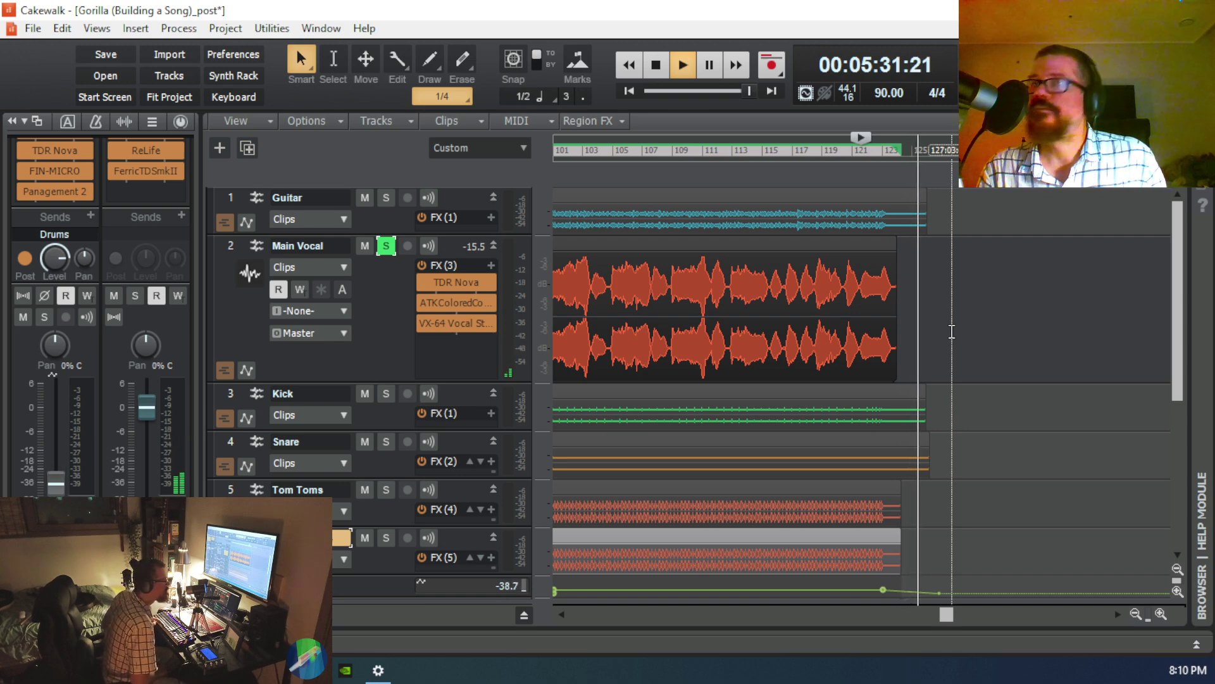
key(space)
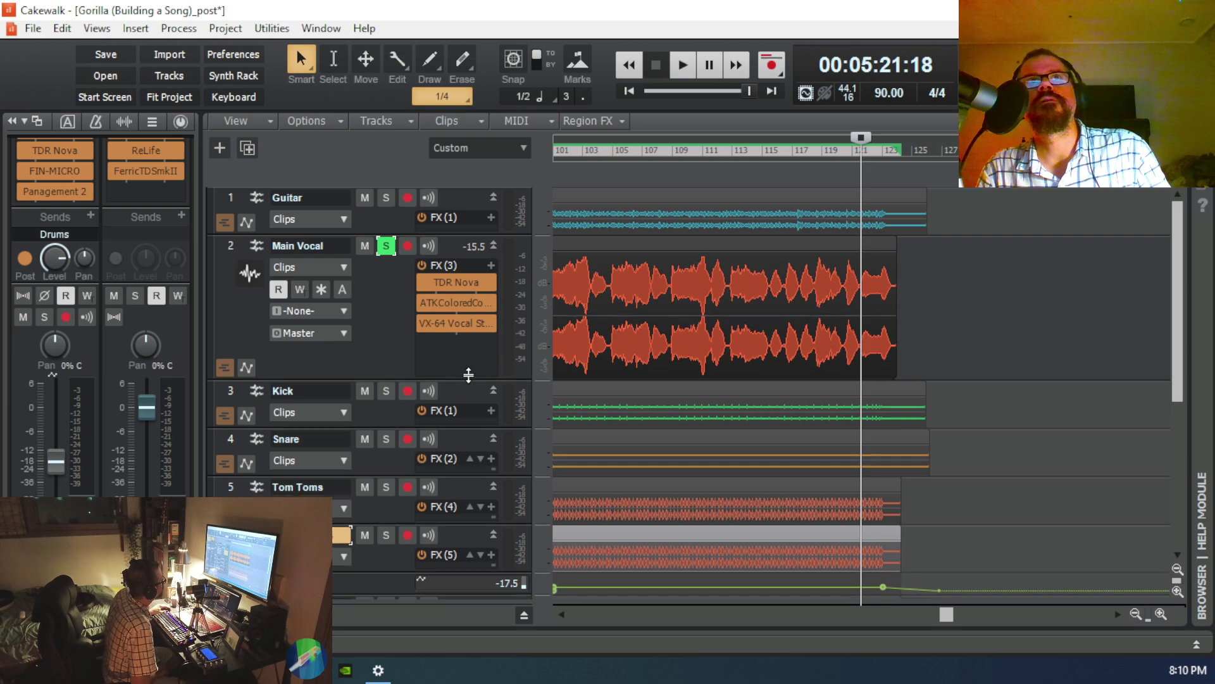
Step: Collapse and unsolo the Main Vocal track, and enlarge the Gorilla Toms track with its volume automation lane
drag(473, 380, 444, 245)
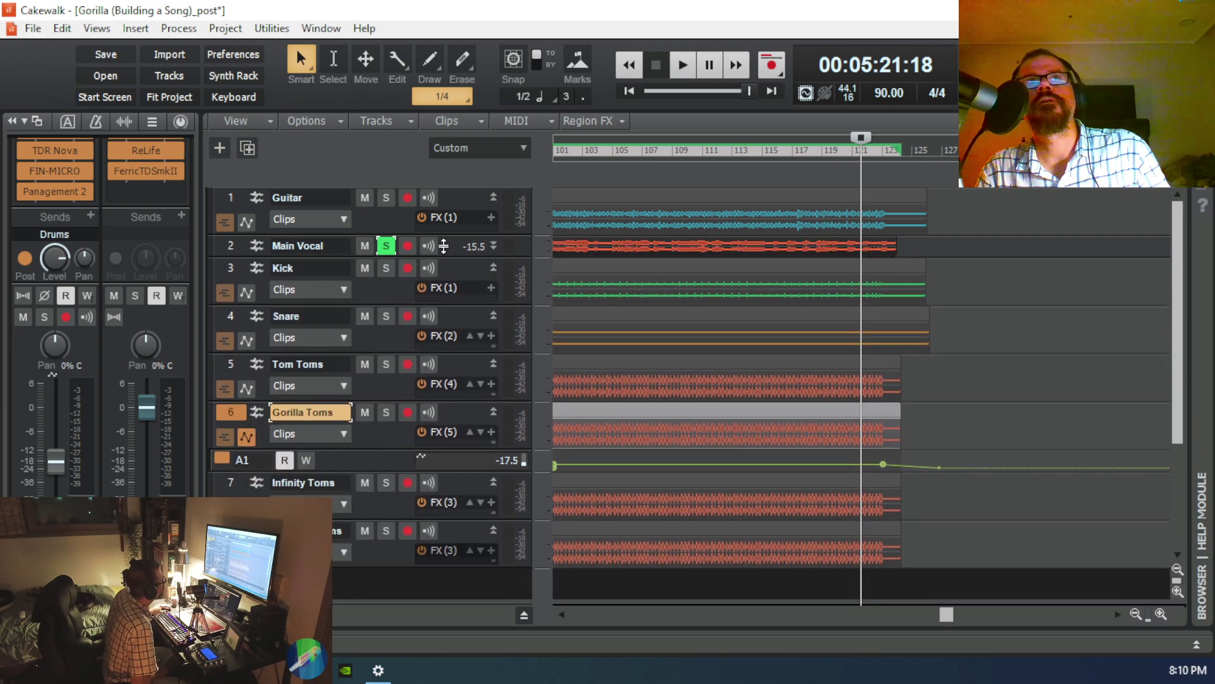
click(386, 245)
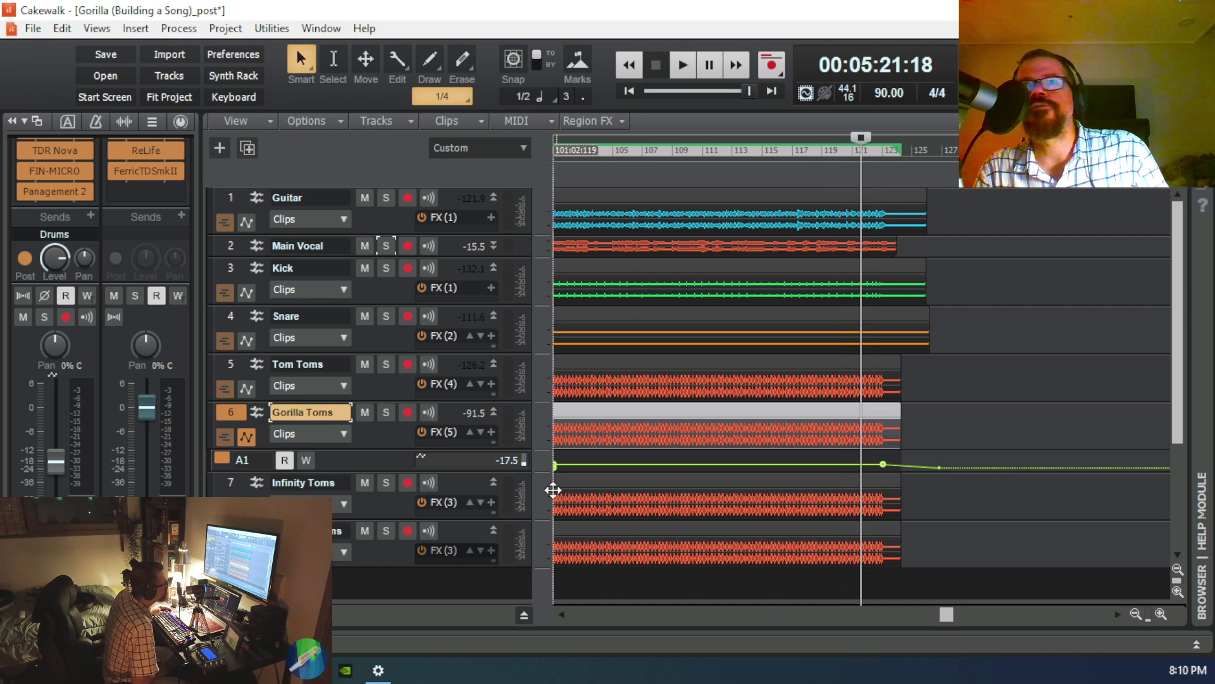
drag(472, 448, 465, 516)
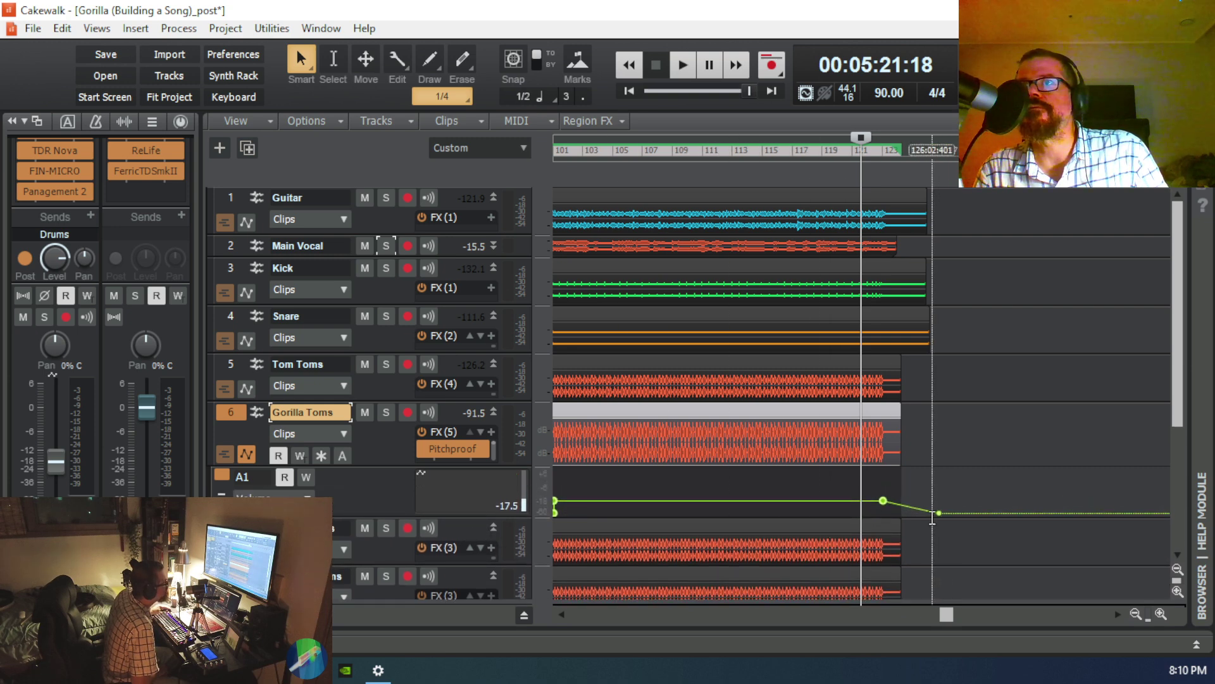
Step: Raise the final Gorilla Toms volume node in bar 126 and set its level to -17.5 dB in the node properties
mouse_move(937, 510)
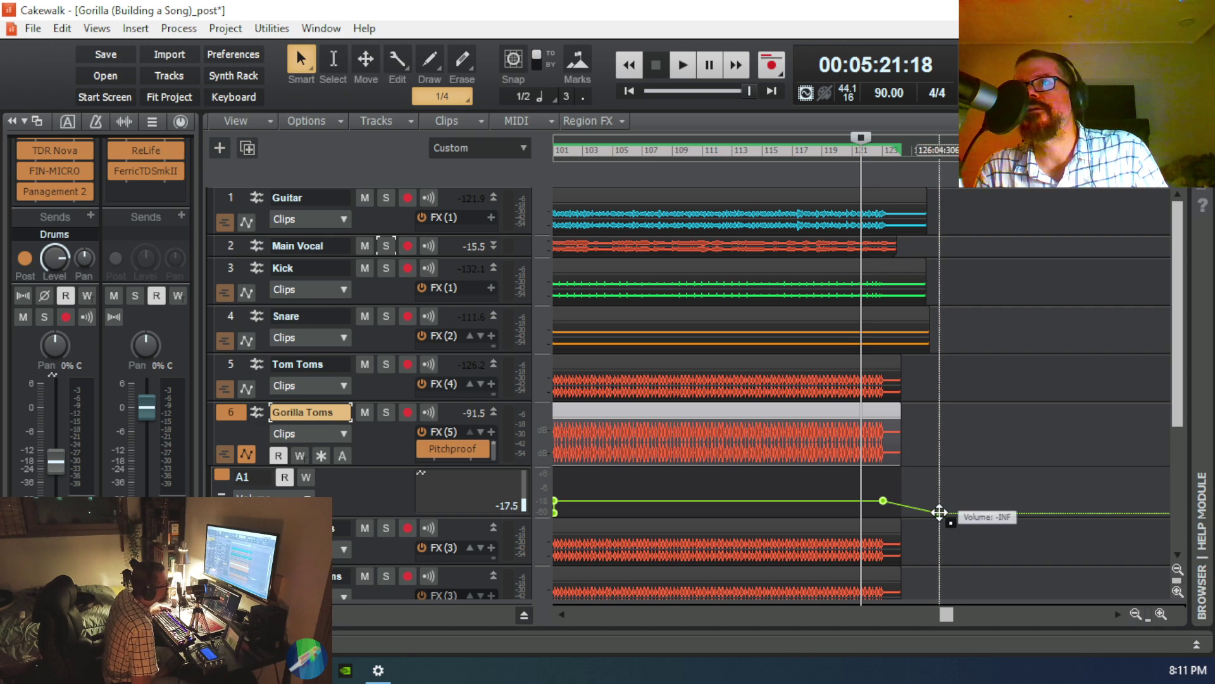
mouse_move(939, 512)
mouse_down()
mouse_move(885, 500)
mouse_move(939, 511)
mouse_move(938, 501)
mouse_up()
right_click(938, 501)
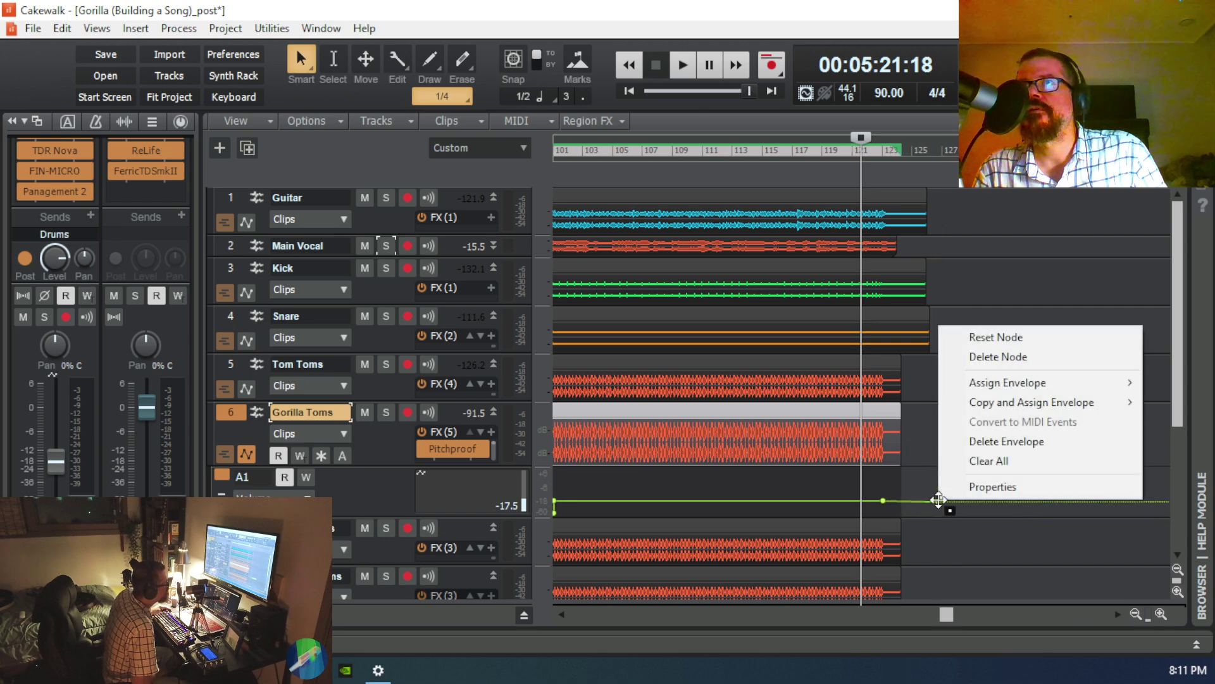
click(956, 486)
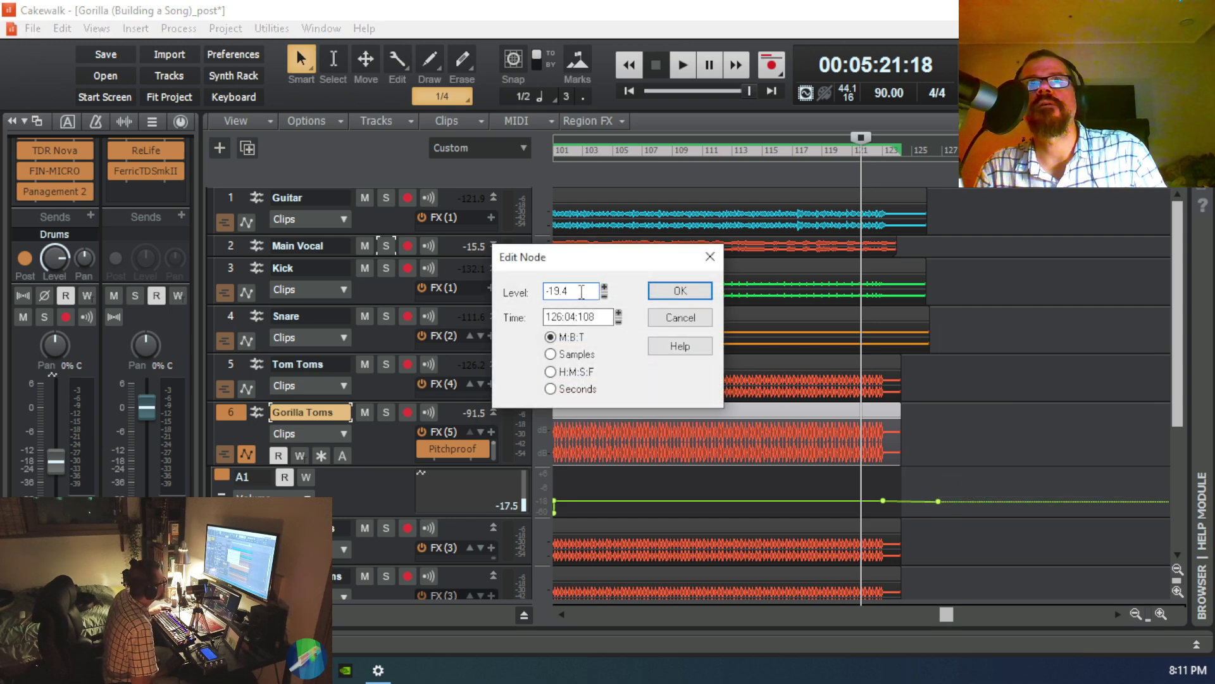
key(BackSpace)
key(BackSpace)
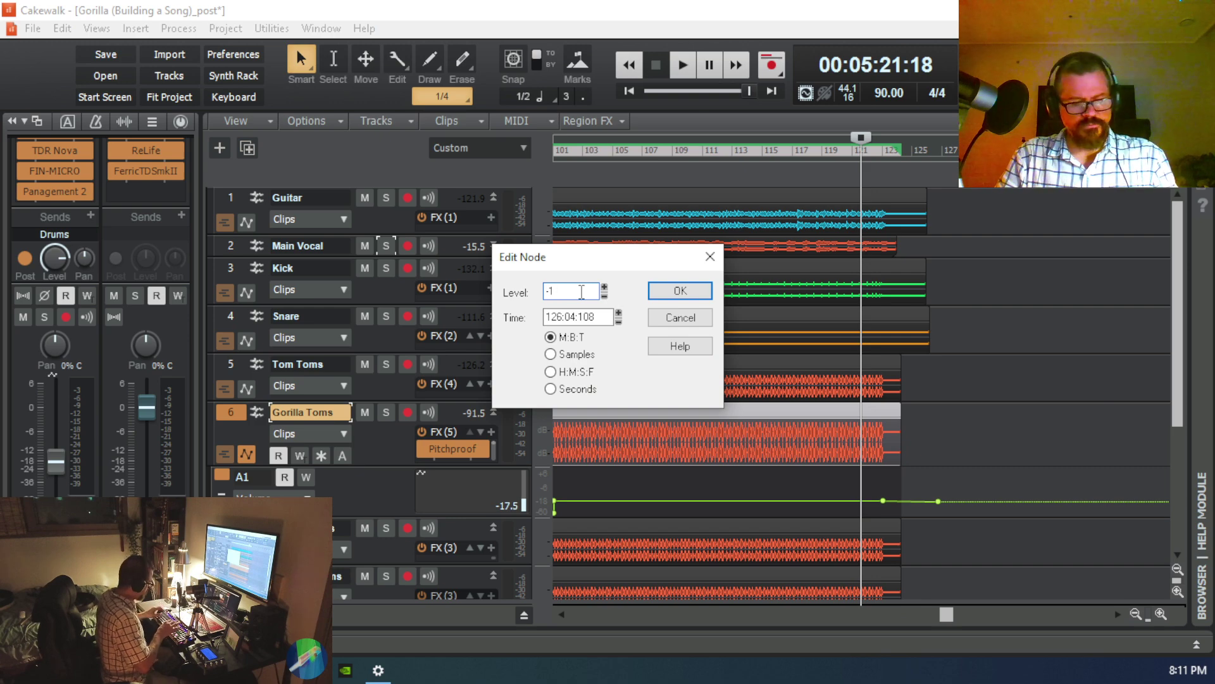
text(7.5)
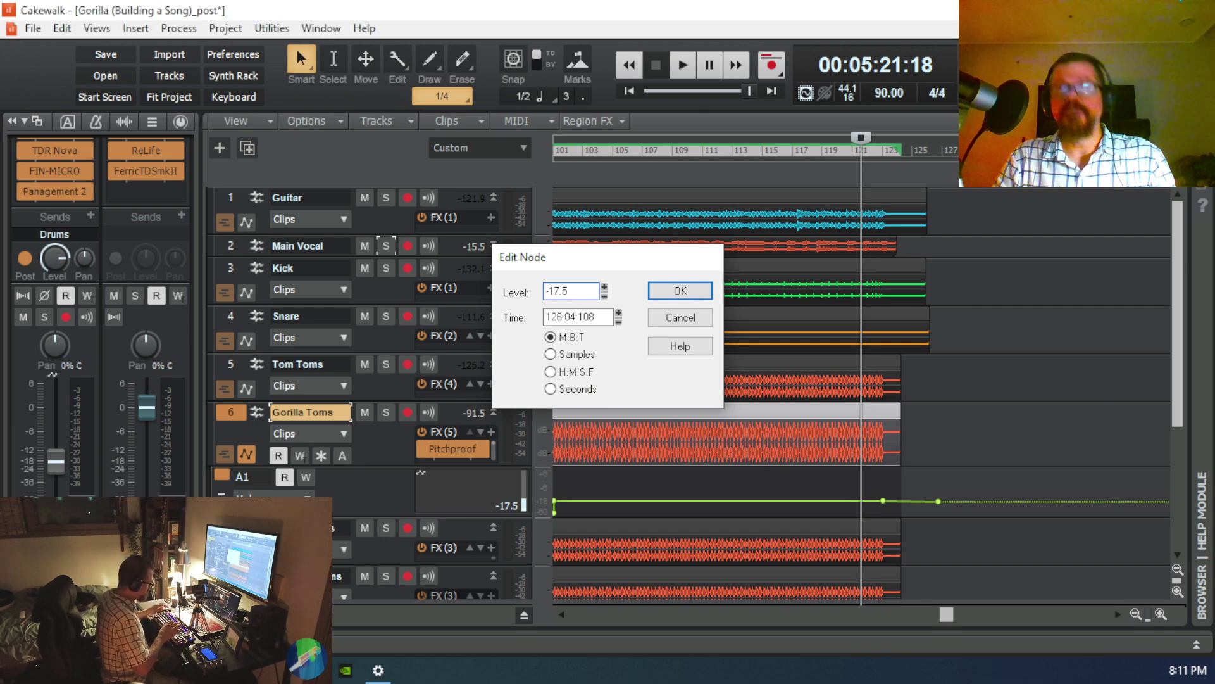
key(Return)
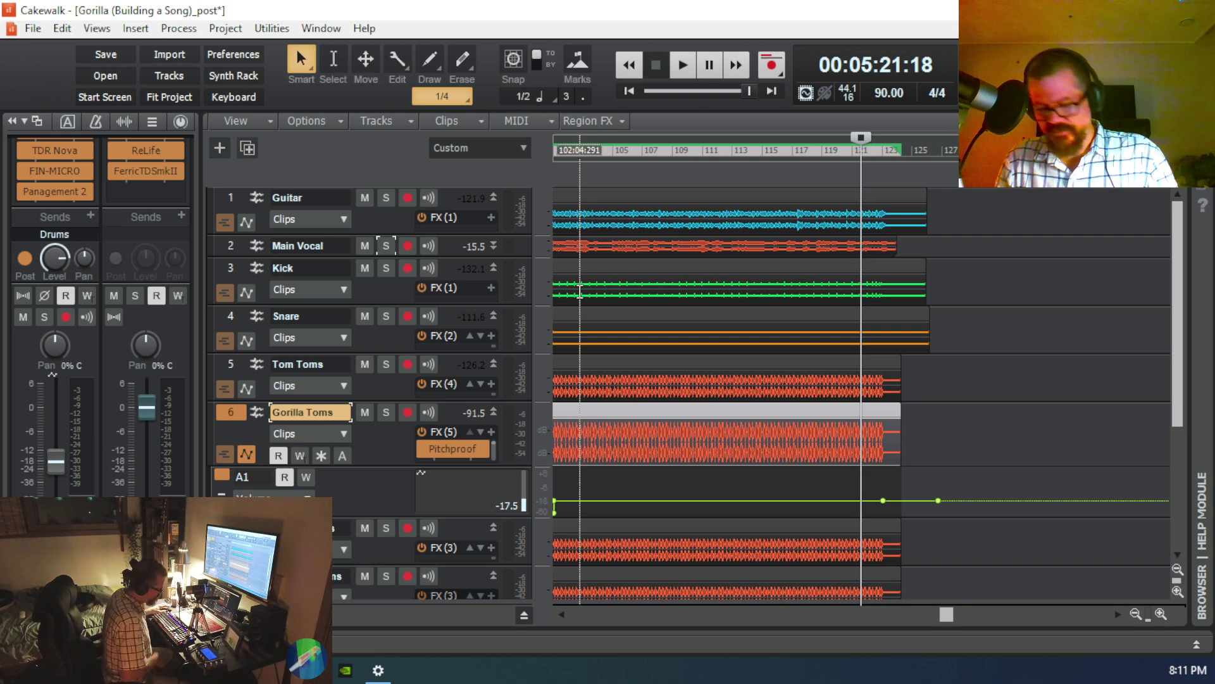
Step: Play the full mix ending from bar 121 with the Gorilla Toms volume held level instead of fading
key(space)
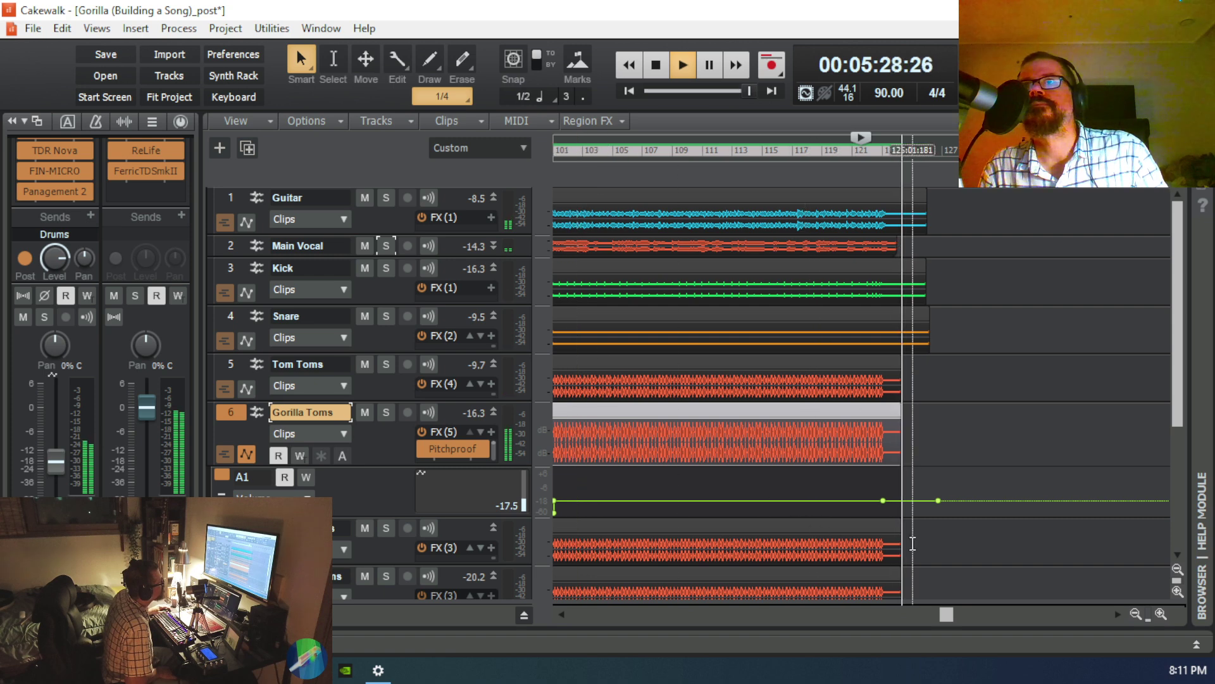
double_click(936, 501)
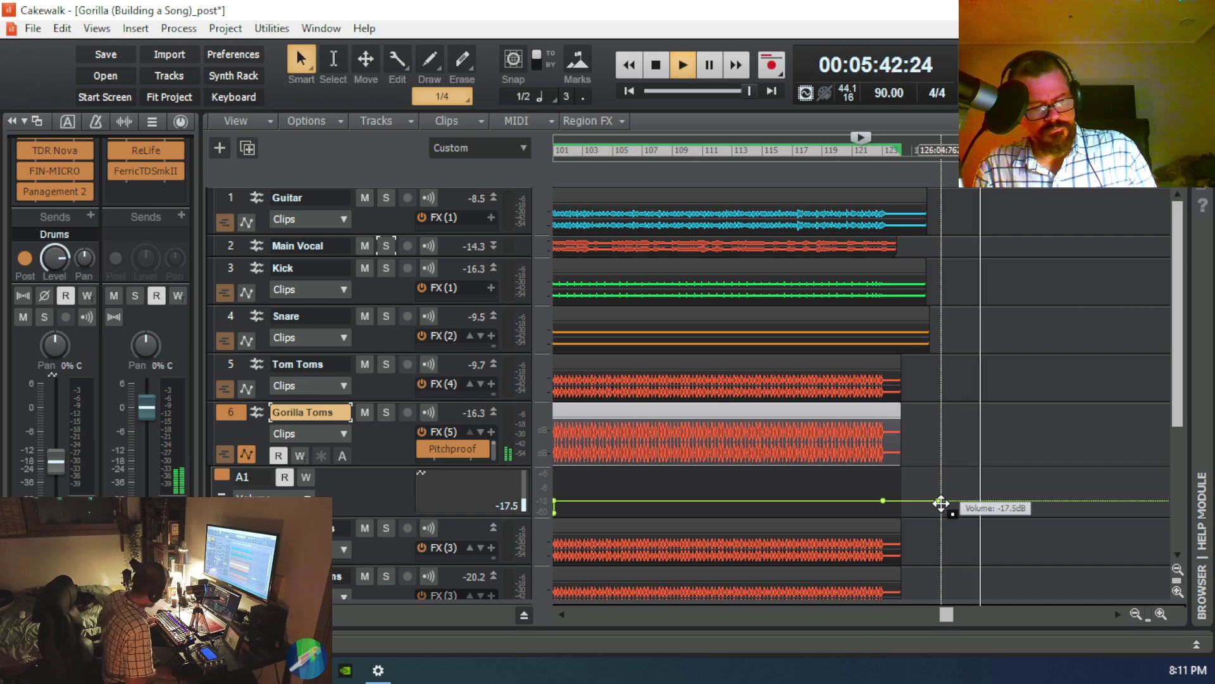
key(space)
Step: Lower the final Gorilla Toms volume node in bar 126 to -INF and play the fade-out from bar 121
drag(941, 503, 941, 513)
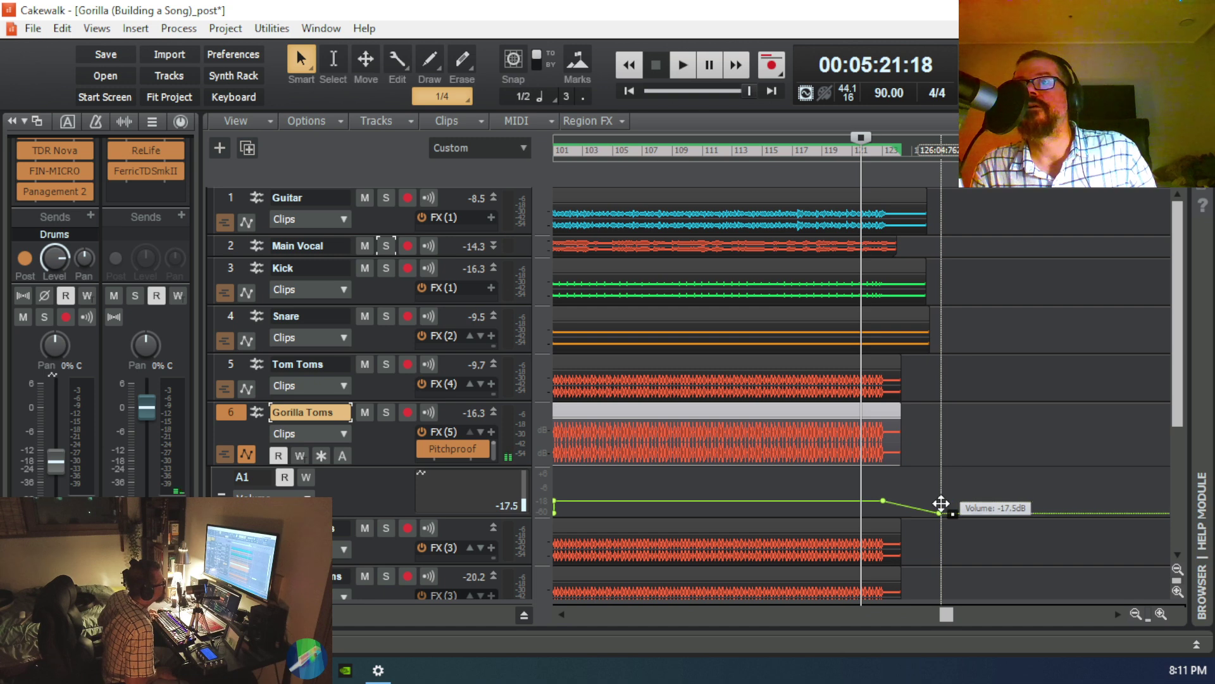
key(space)
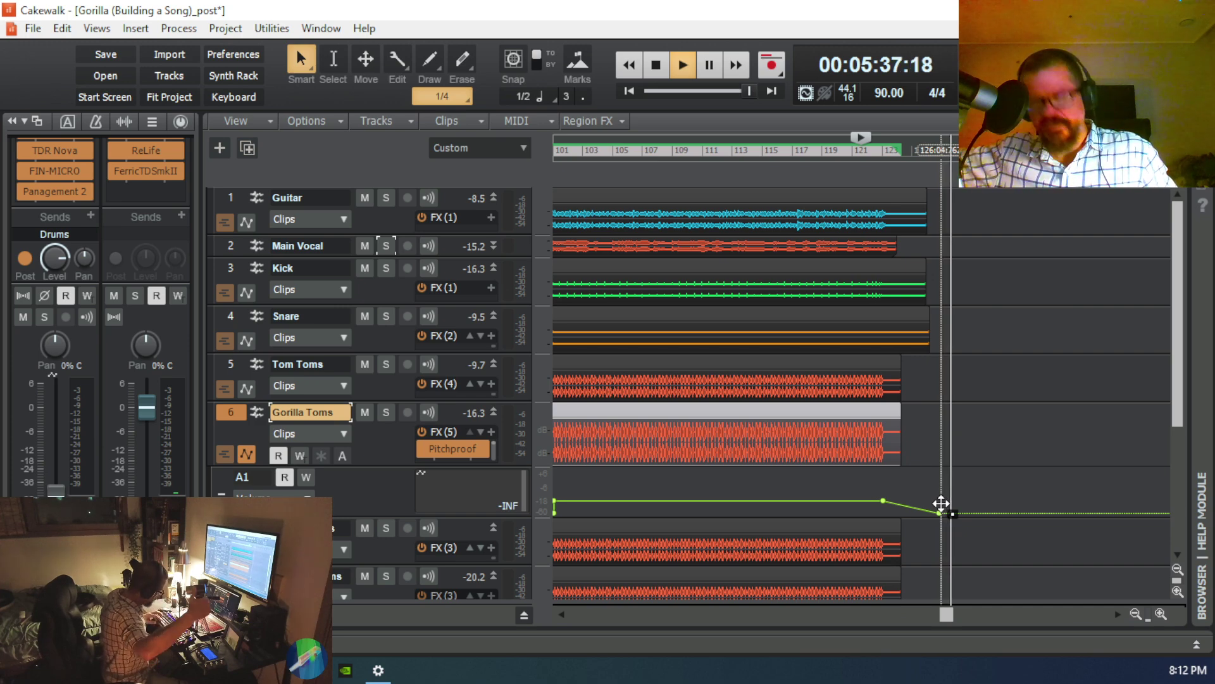
key(space)
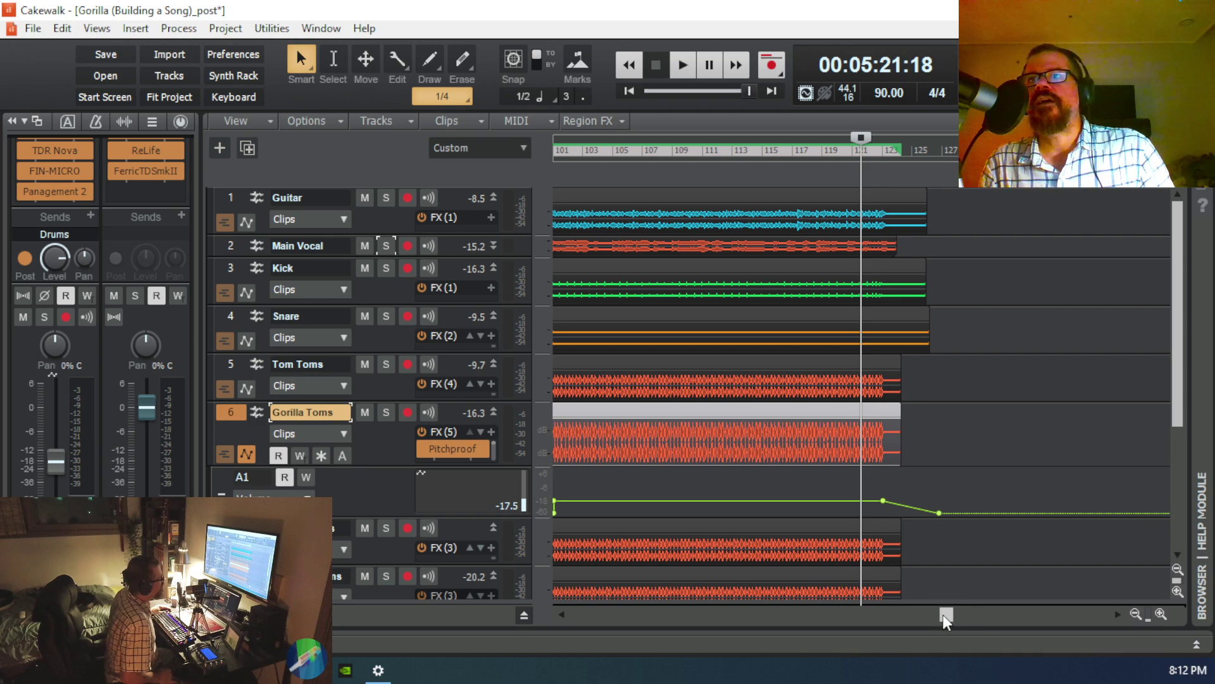
Step: Solo Gorilla Toms and play it twice from bar 35, just before the volume drop
drag(944, 616, 656, 608)
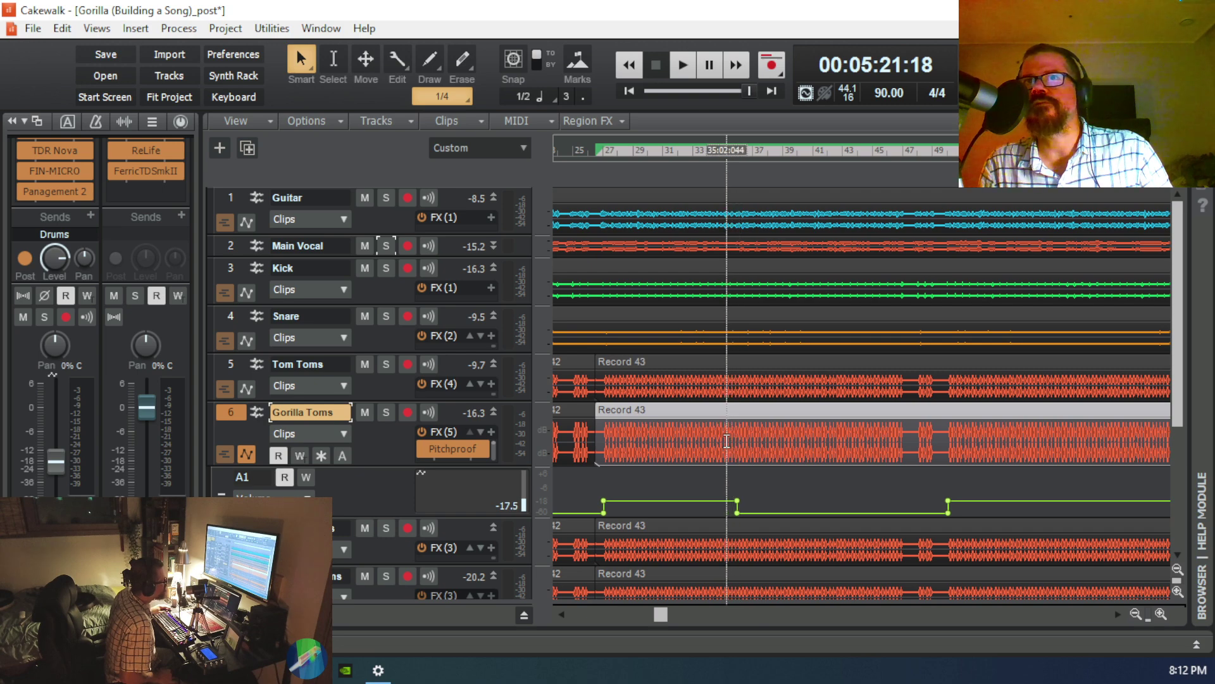
click(726, 440)
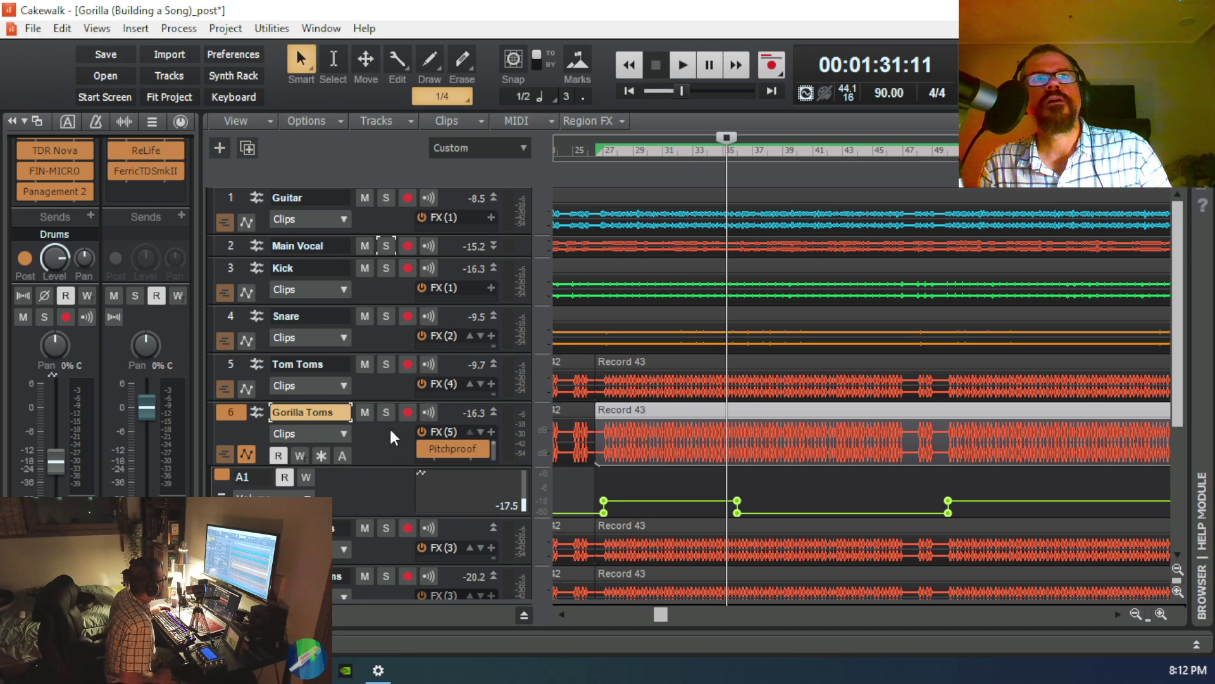
click(392, 411)
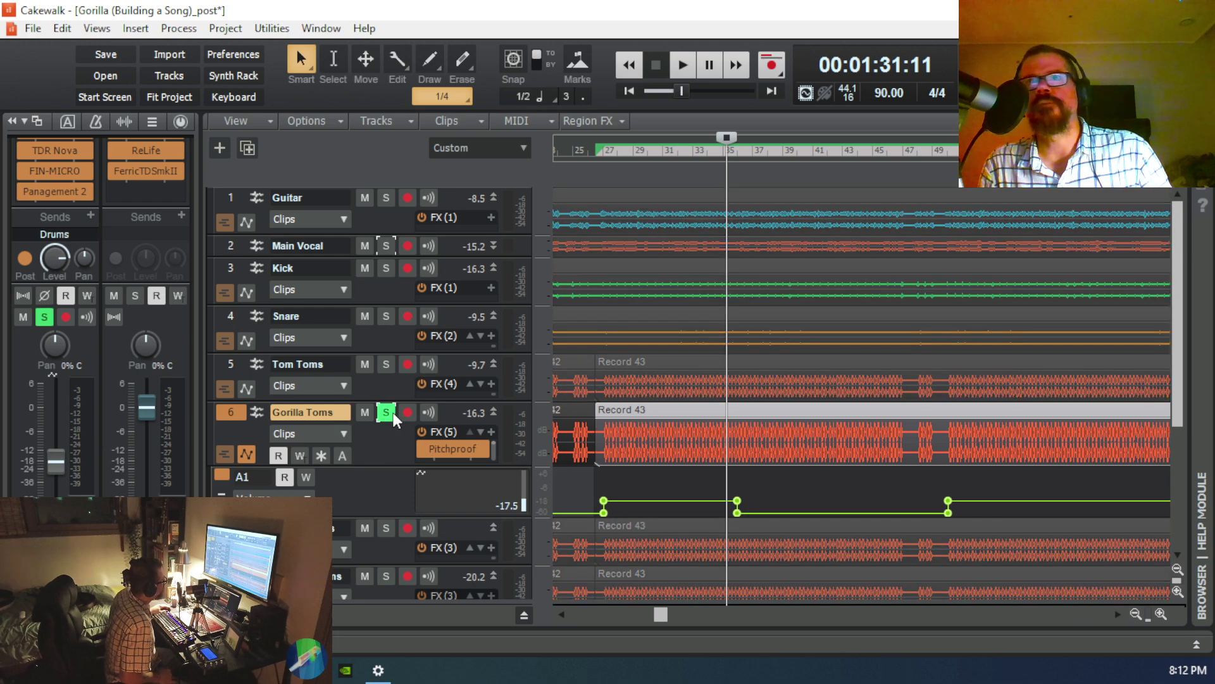
key(space)
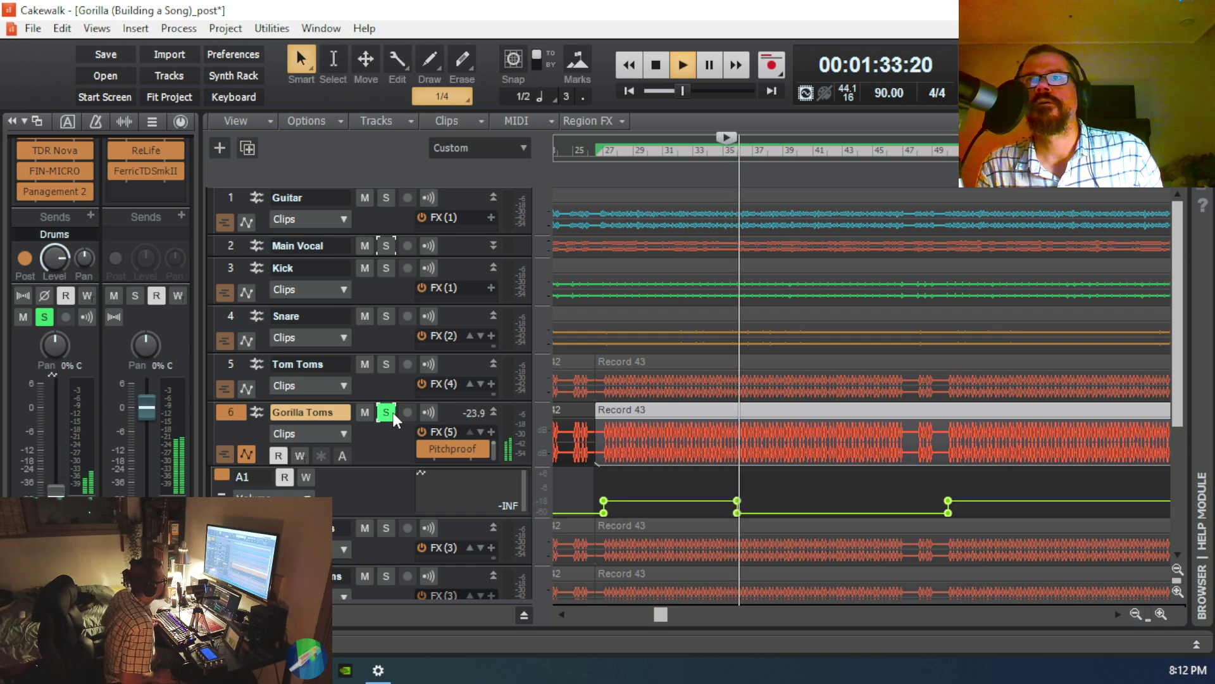
key(space)
key(space)
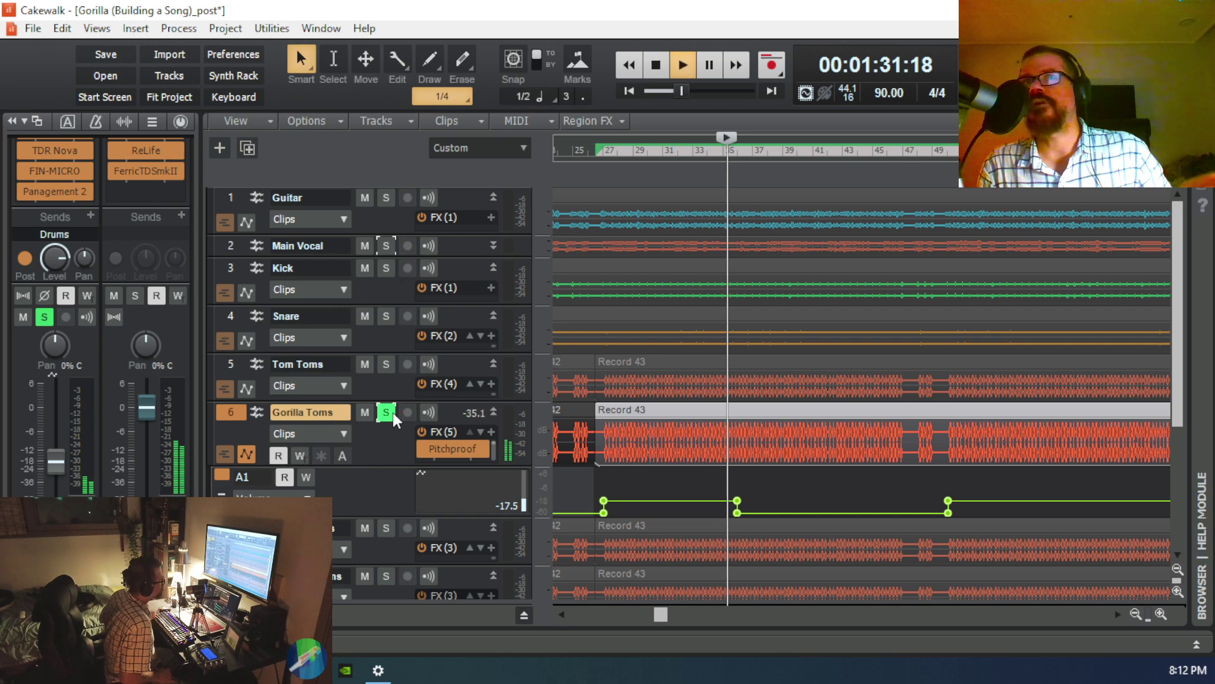
key(space)
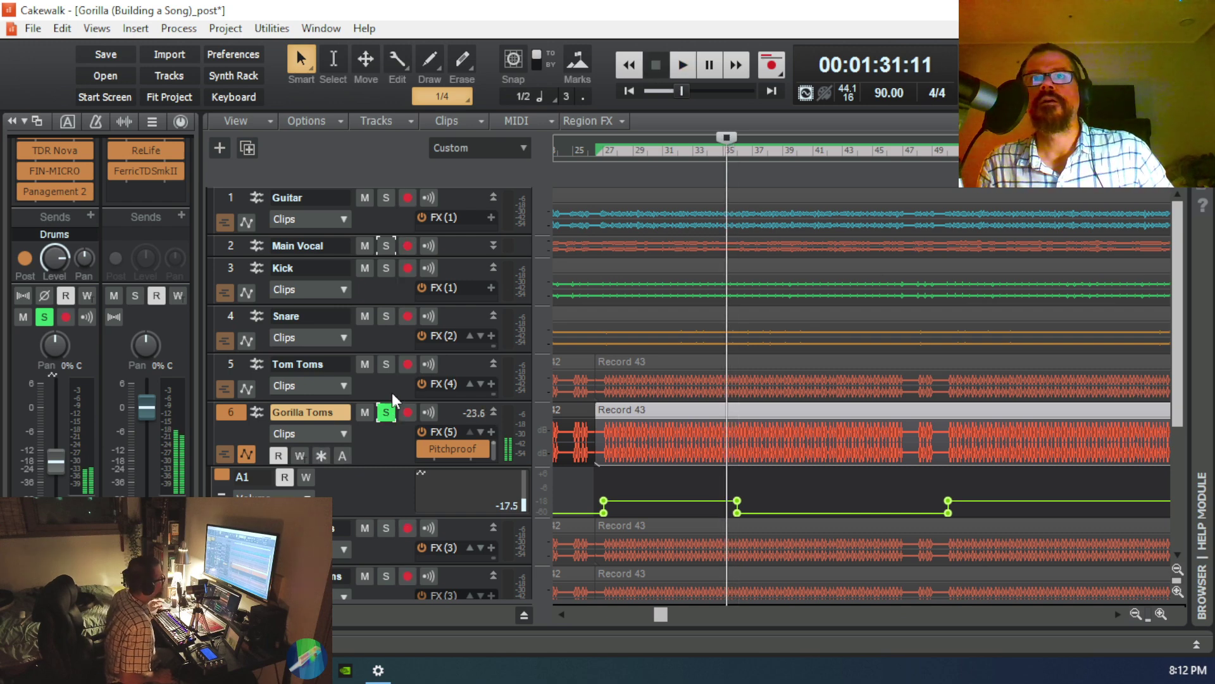
Step: Play the soloed Gorilla Toms twice from bar 31 to hear the abrupt volume drop
click(646, 439)
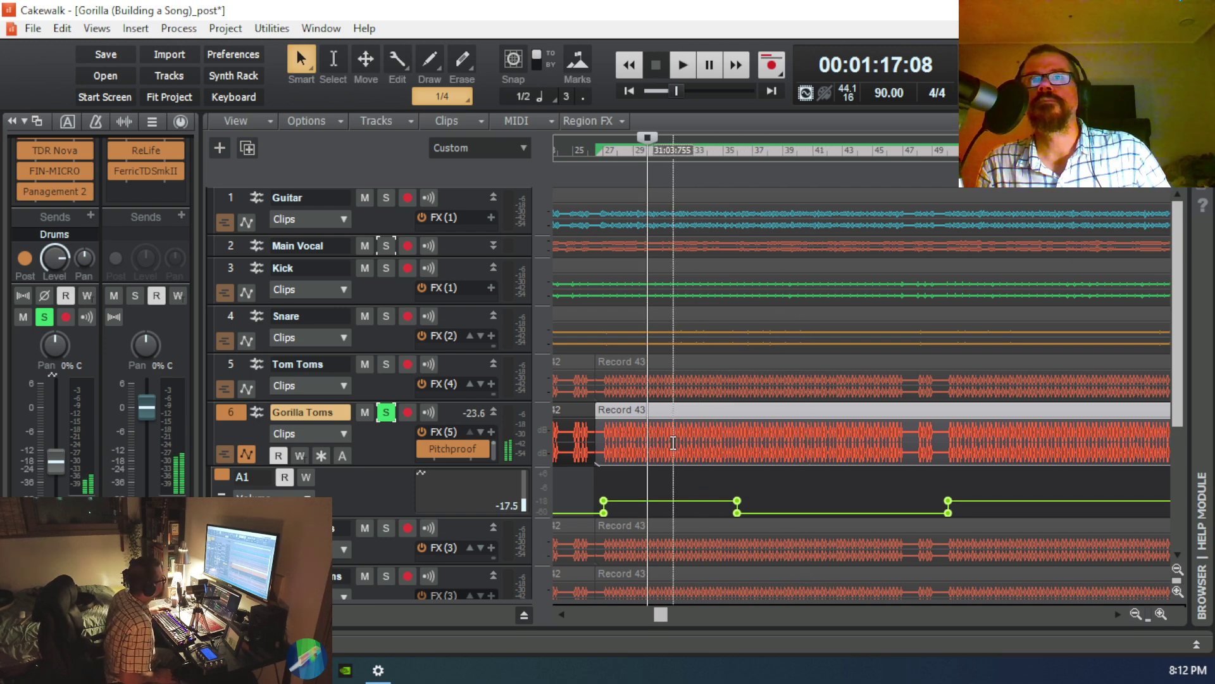
click(676, 441)
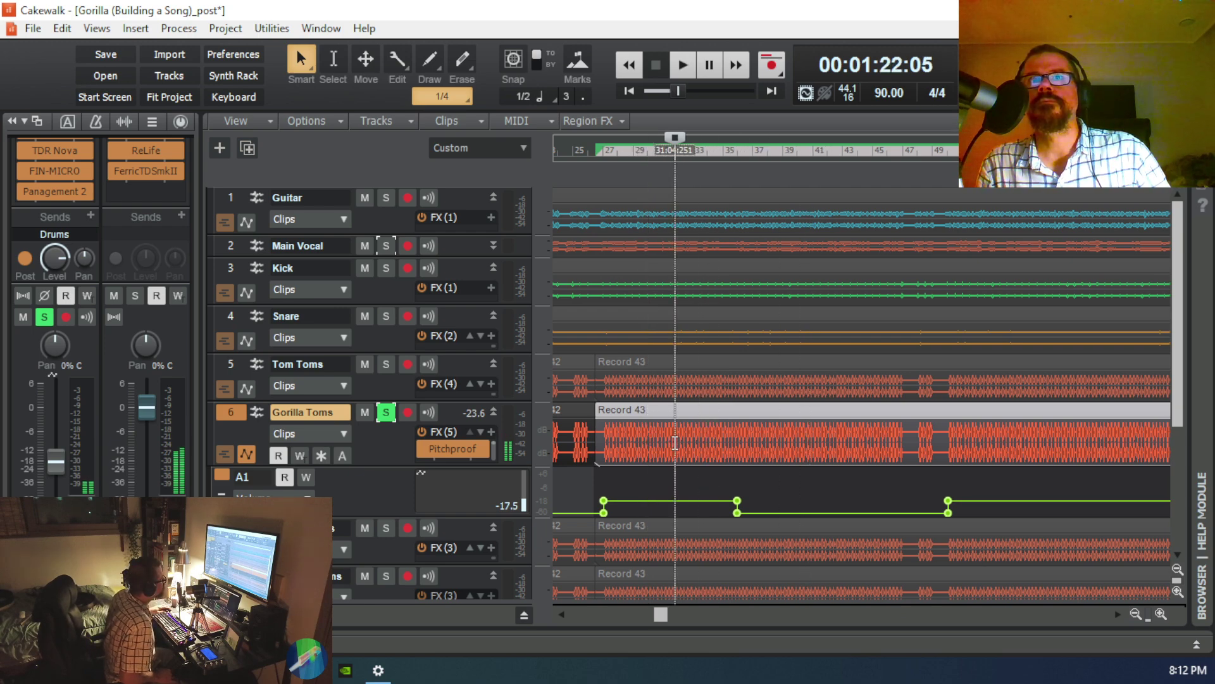
key(space)
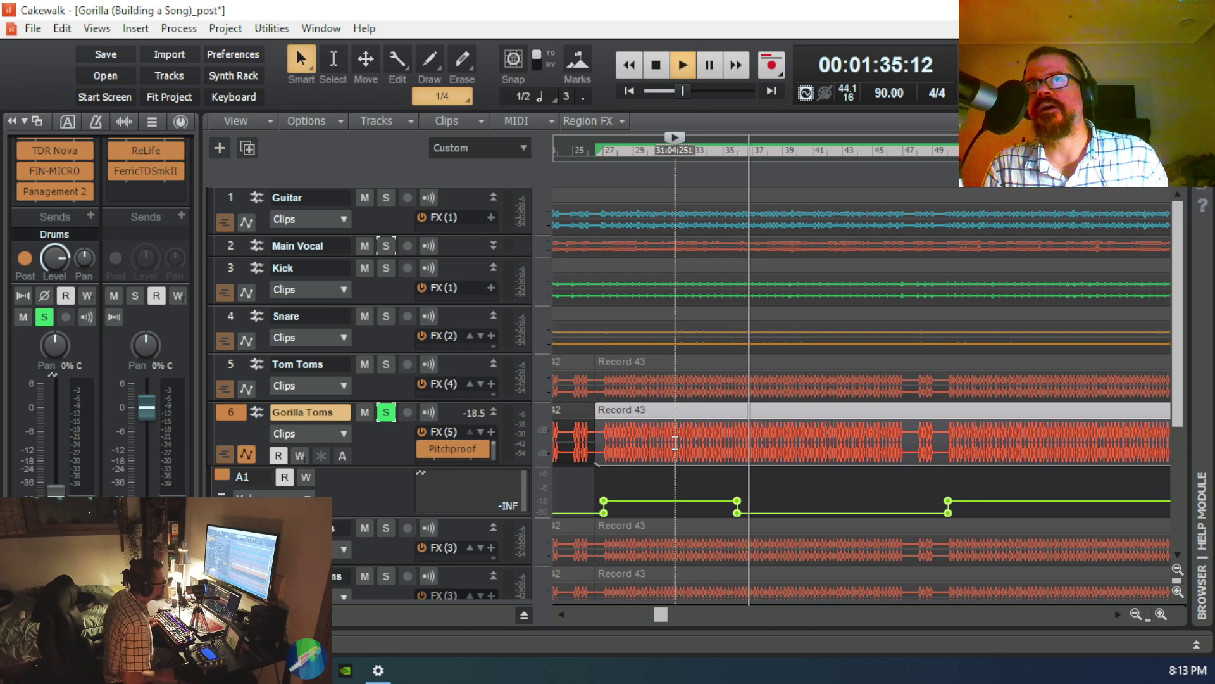
key(space)
key(space)
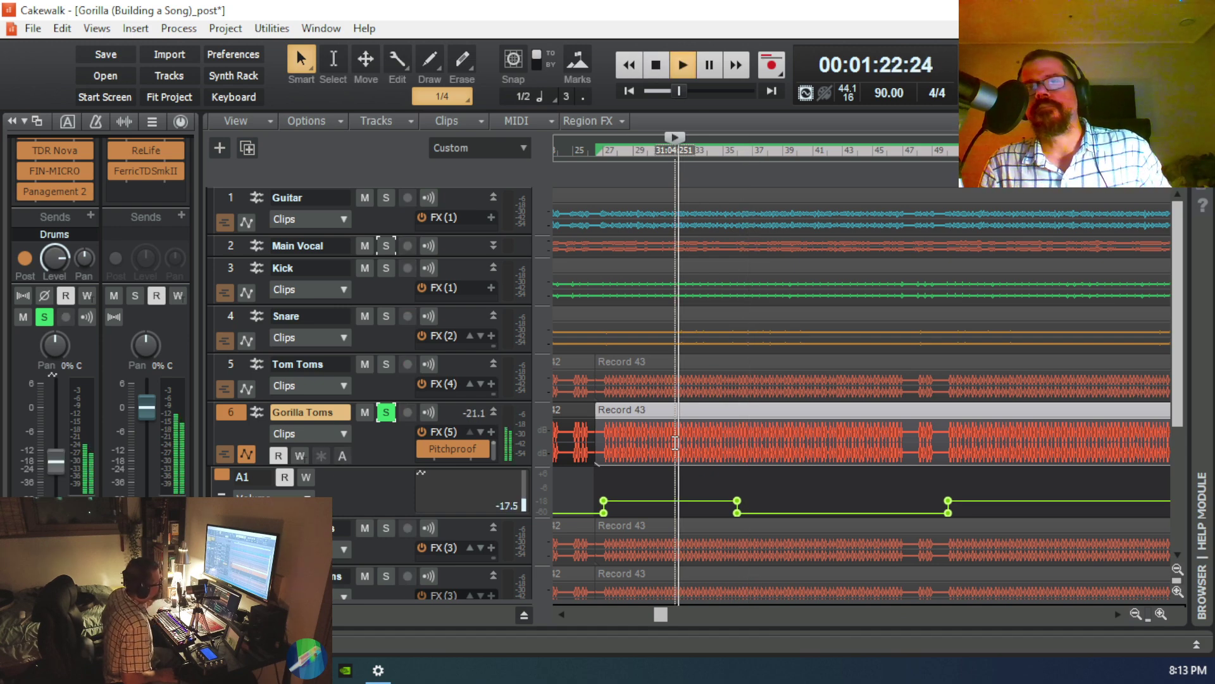
key(space)
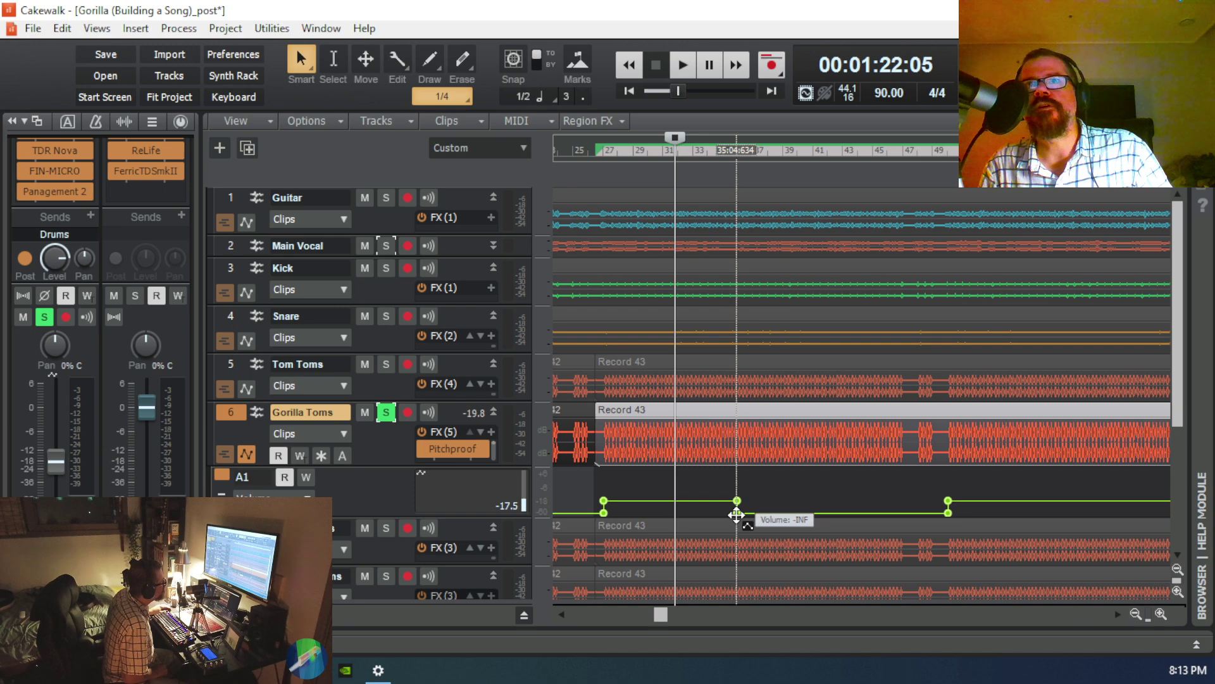
Step: Move the -INF Gorilla Toms volume node in bar 35 to about bar 37, turning the abrupt drop into a sloped fade
drag(736, 515, 738, 515)
key(ctrl+z)
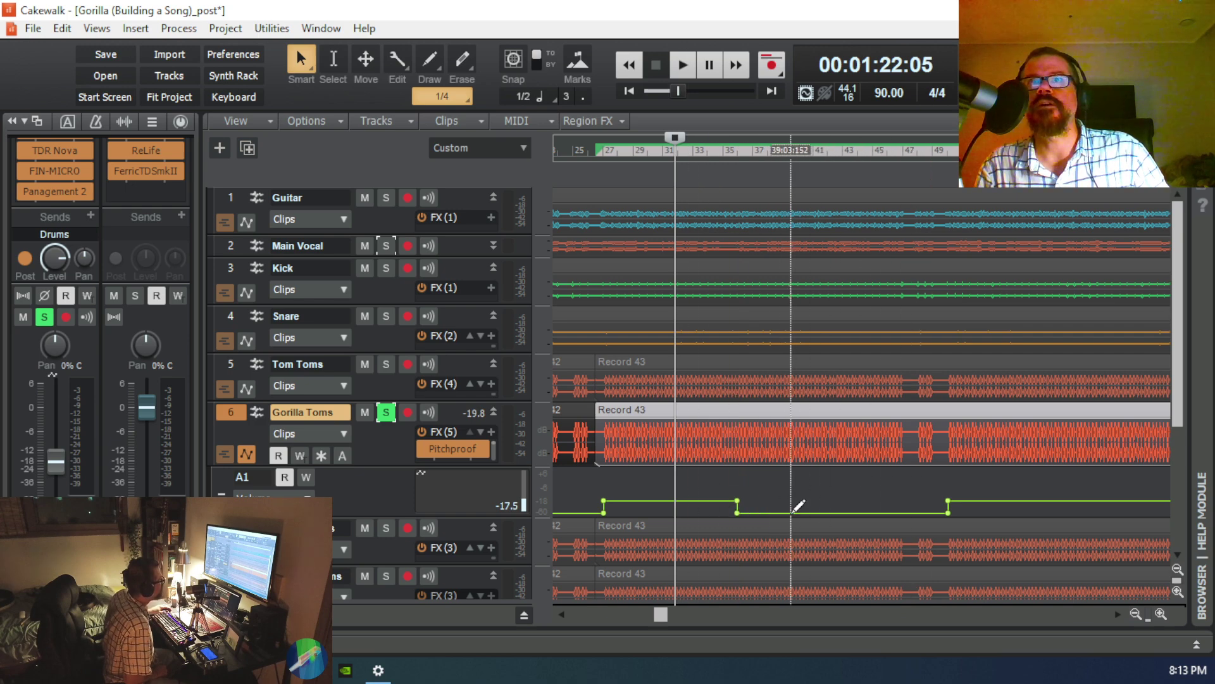
click(774, 476)
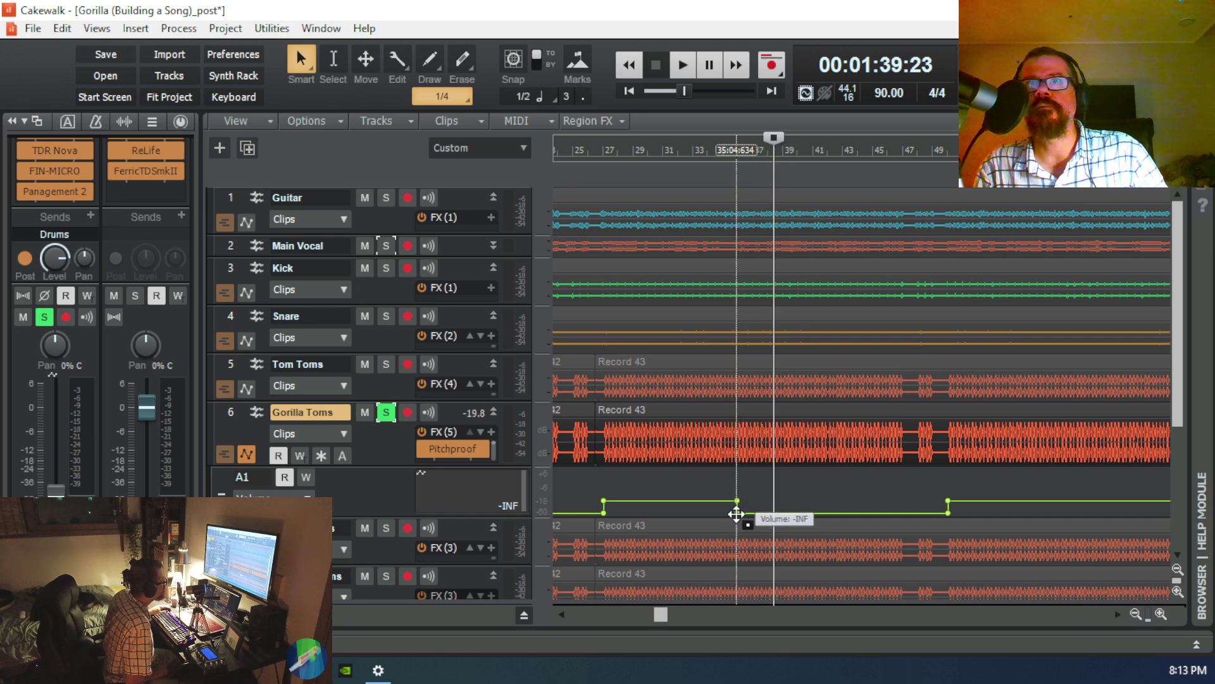
drag(737, 513, 760, 512)
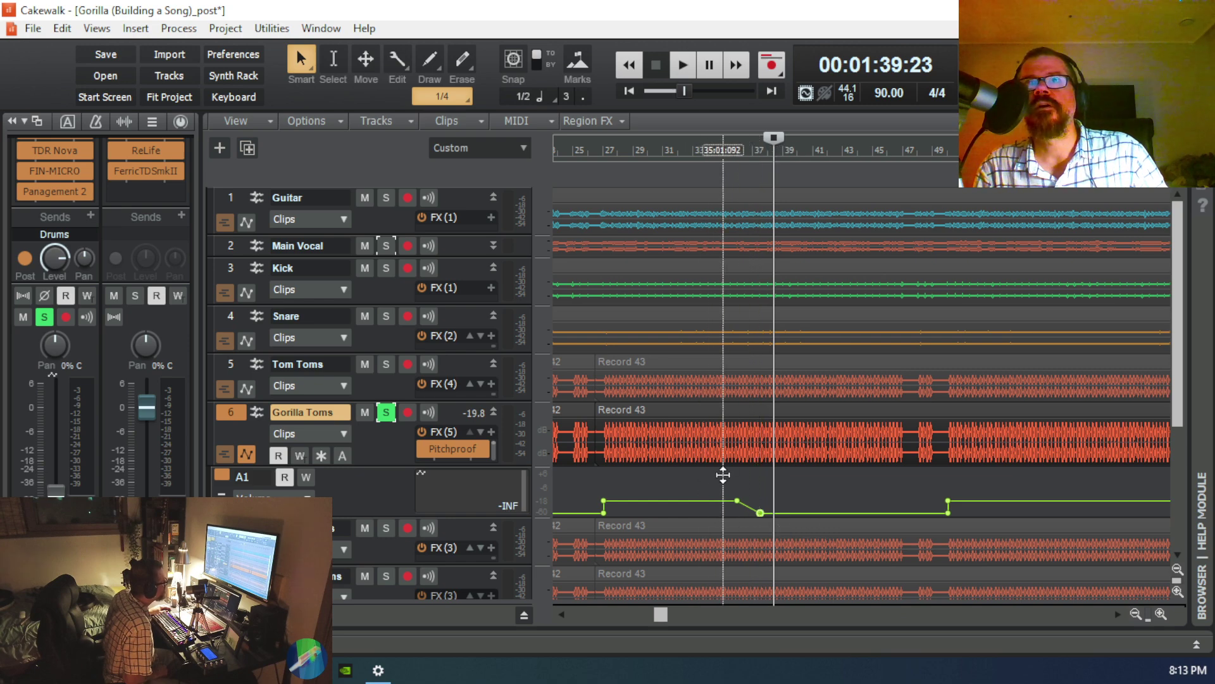
Step: Play the soloed Gorilla Toms from bar 35 through the sloped volume fade
click(724, 446)
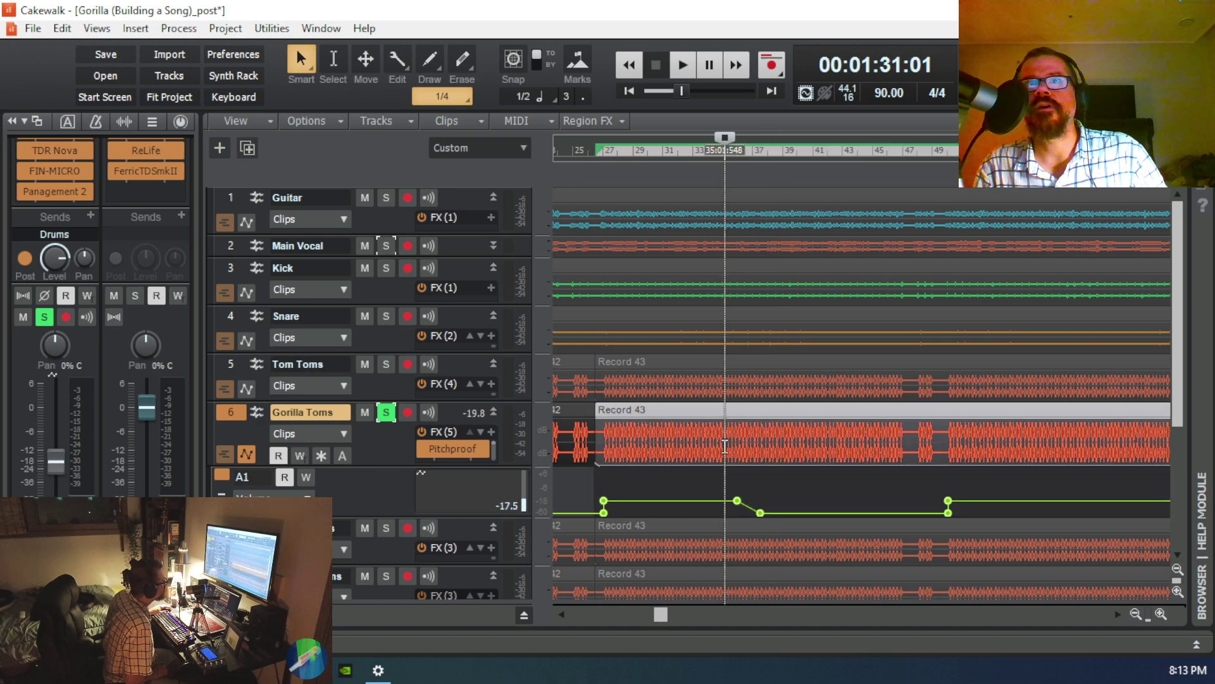
click(575, 484)
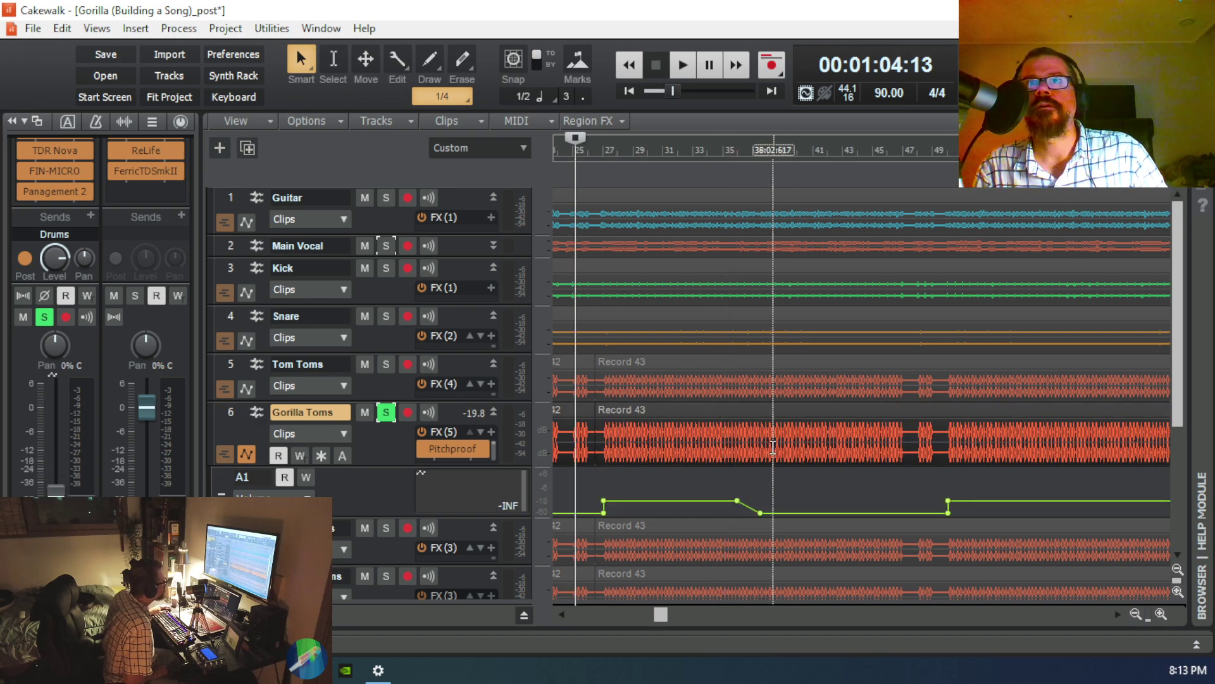
click(725, 441)
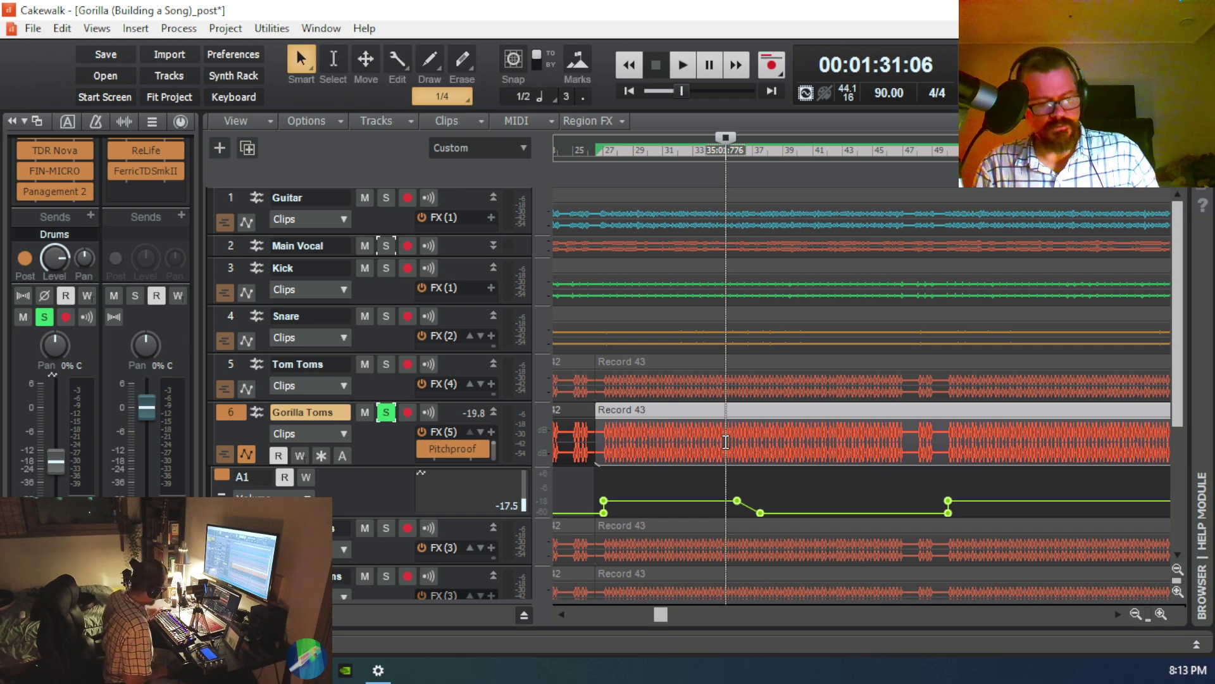
key(space)
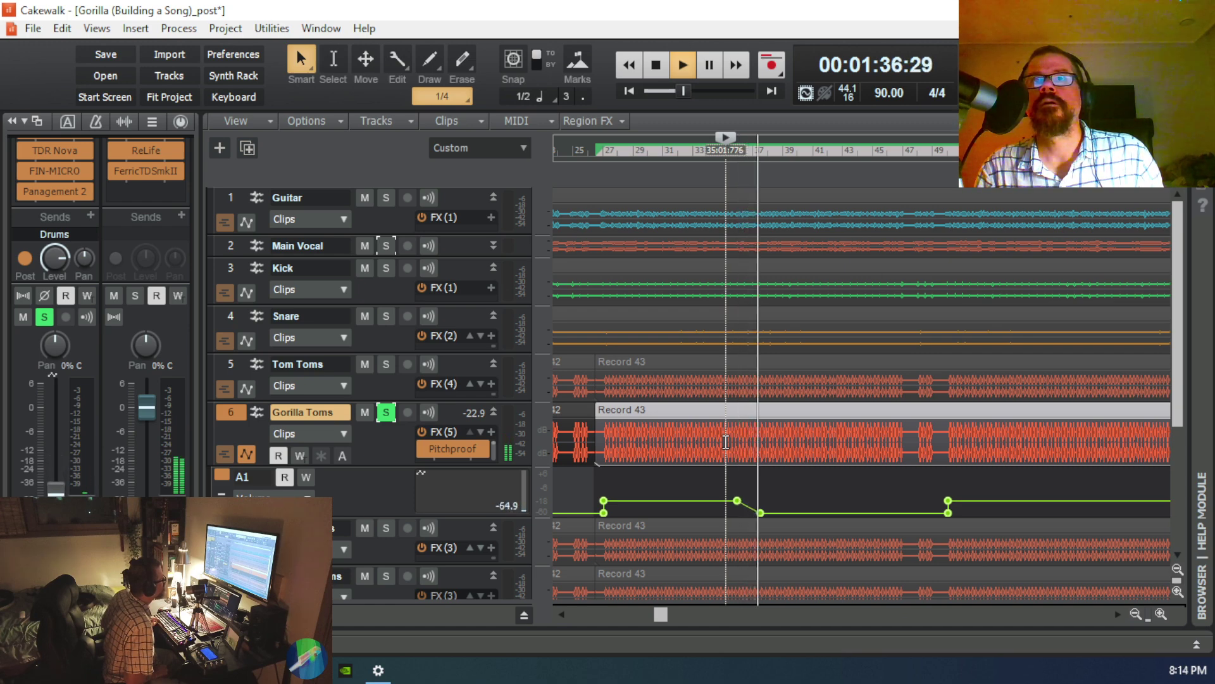
key(space)
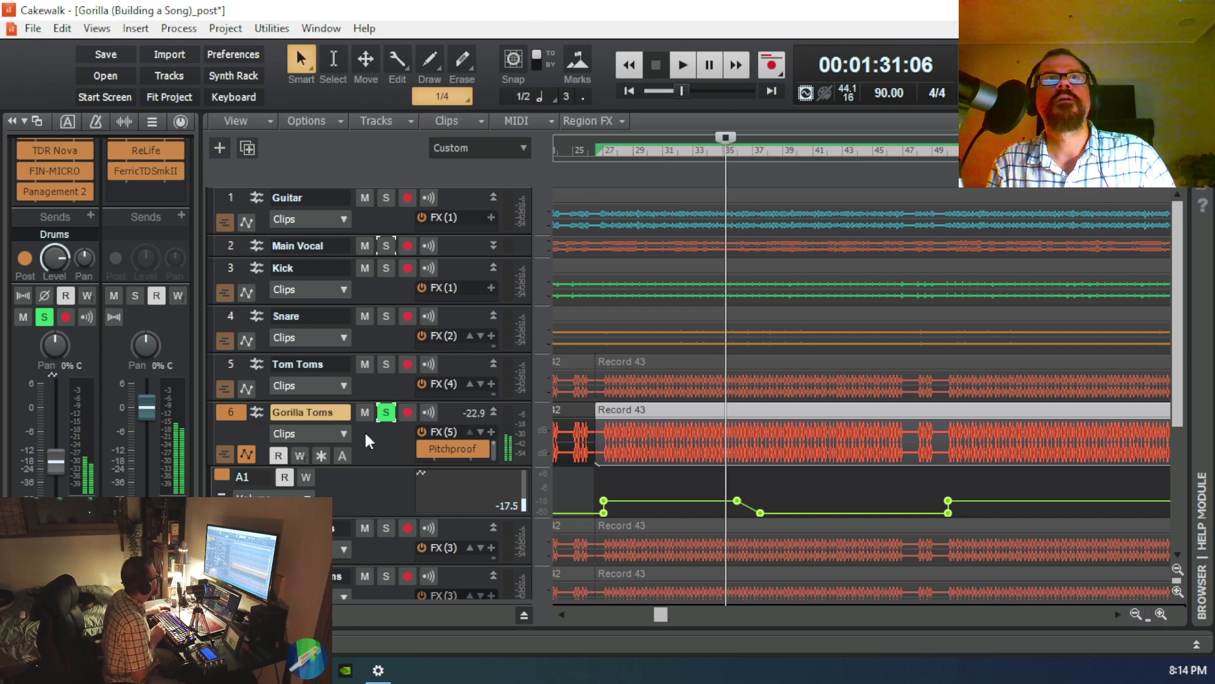
Step: Unsolo Gorilla Toms and play the full mix from bar 32 through the sloped fade
click(686, 450)
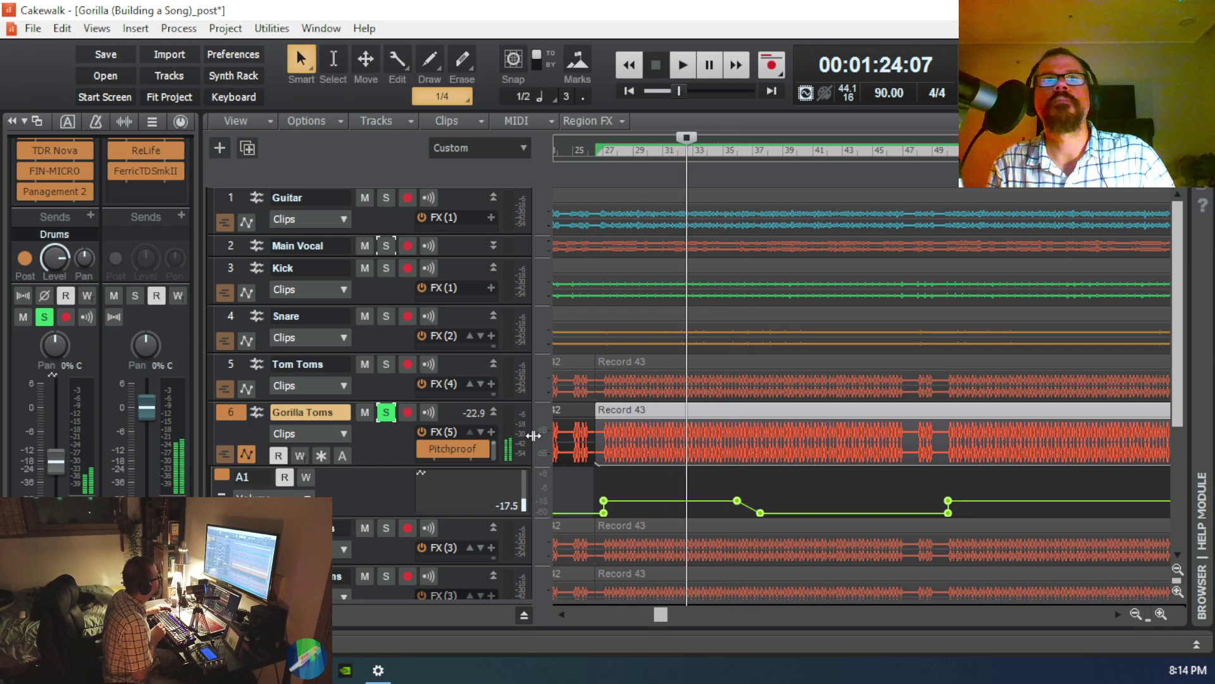
click(387, 411)
key(space)
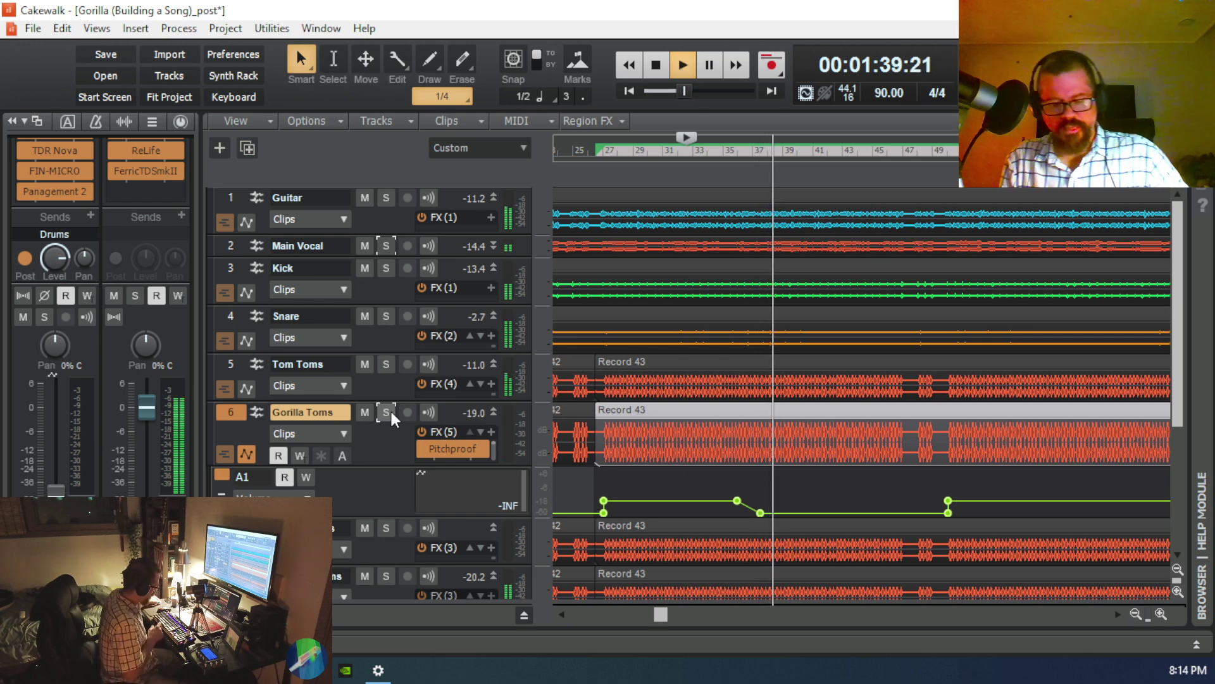
key(space)
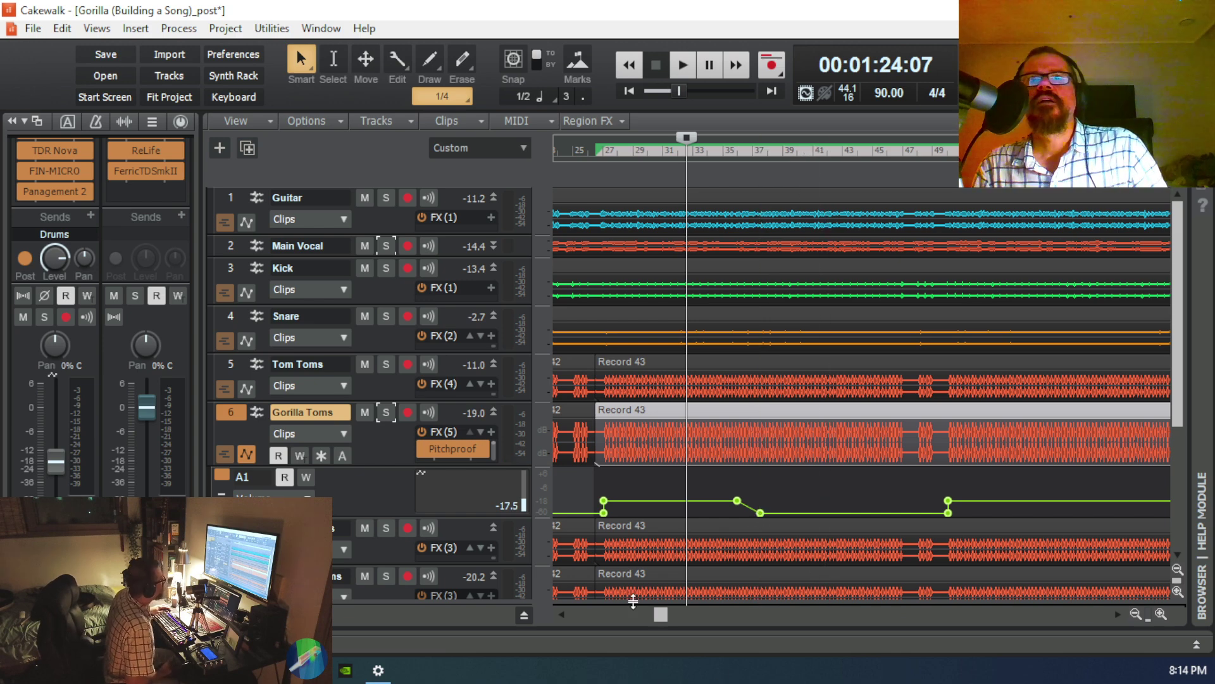
Step: Move the -INF Gorilla Toms volume node in bar 86 to about bar 88 and play the full mix from bar 85
drag(655, 614, 838, 656)
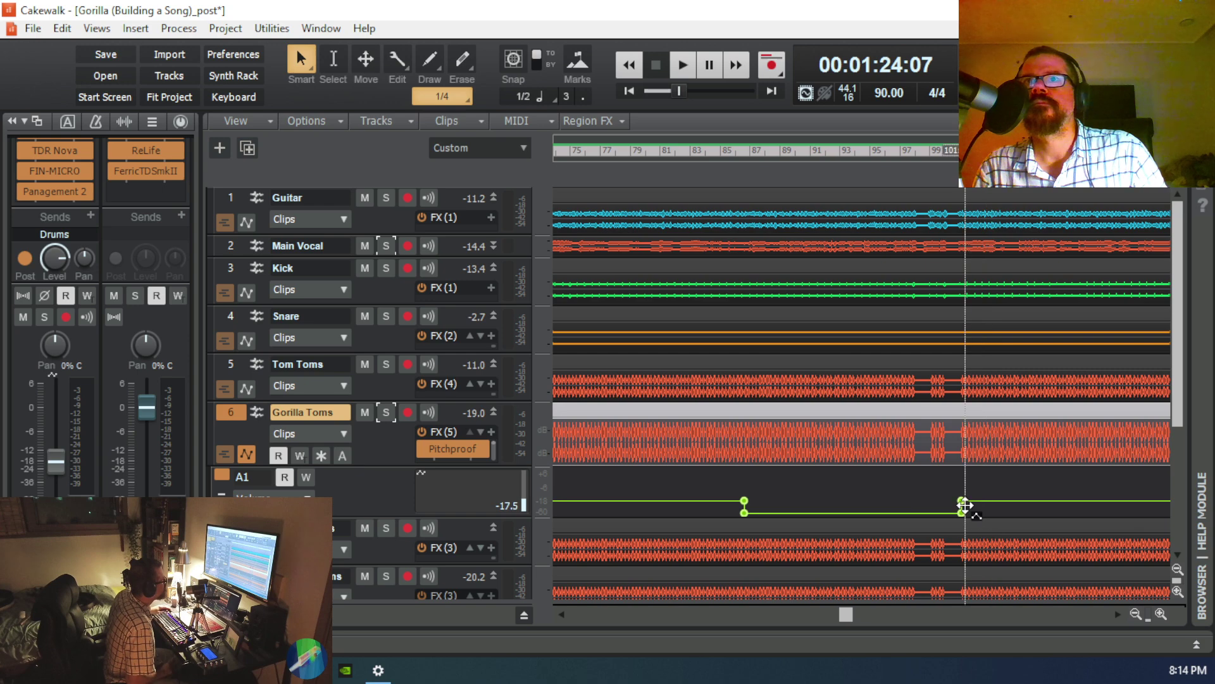
drag(739, 533, 753, 529)
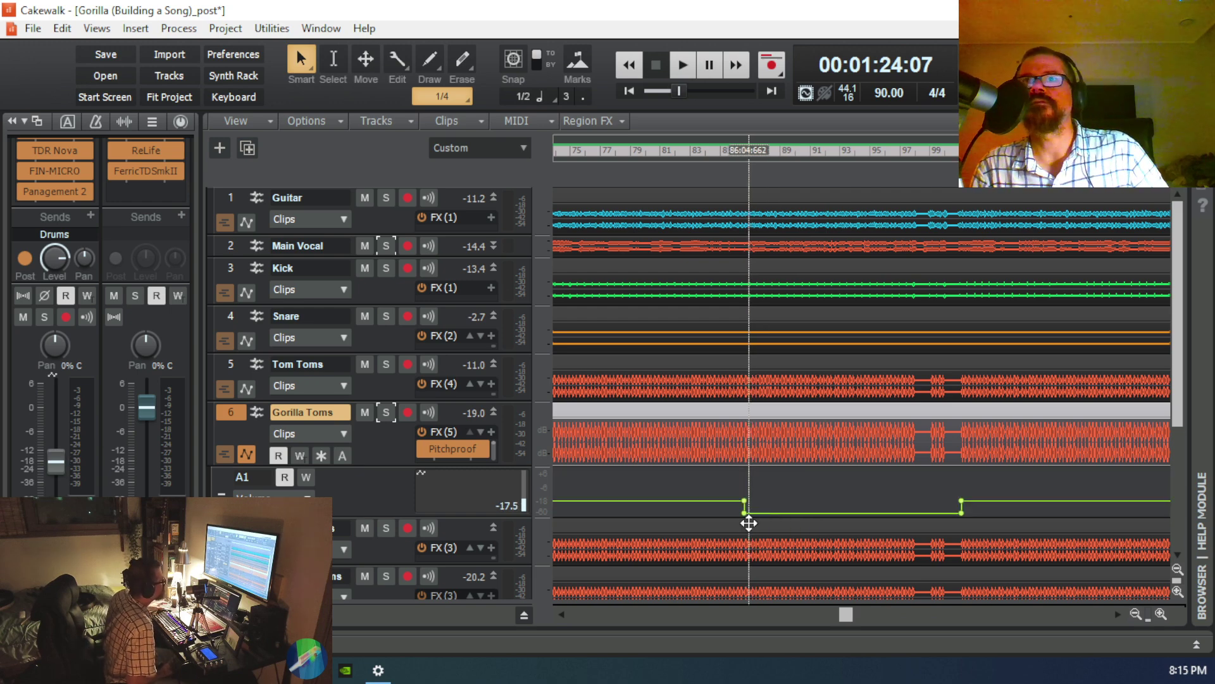
click(729, 480)
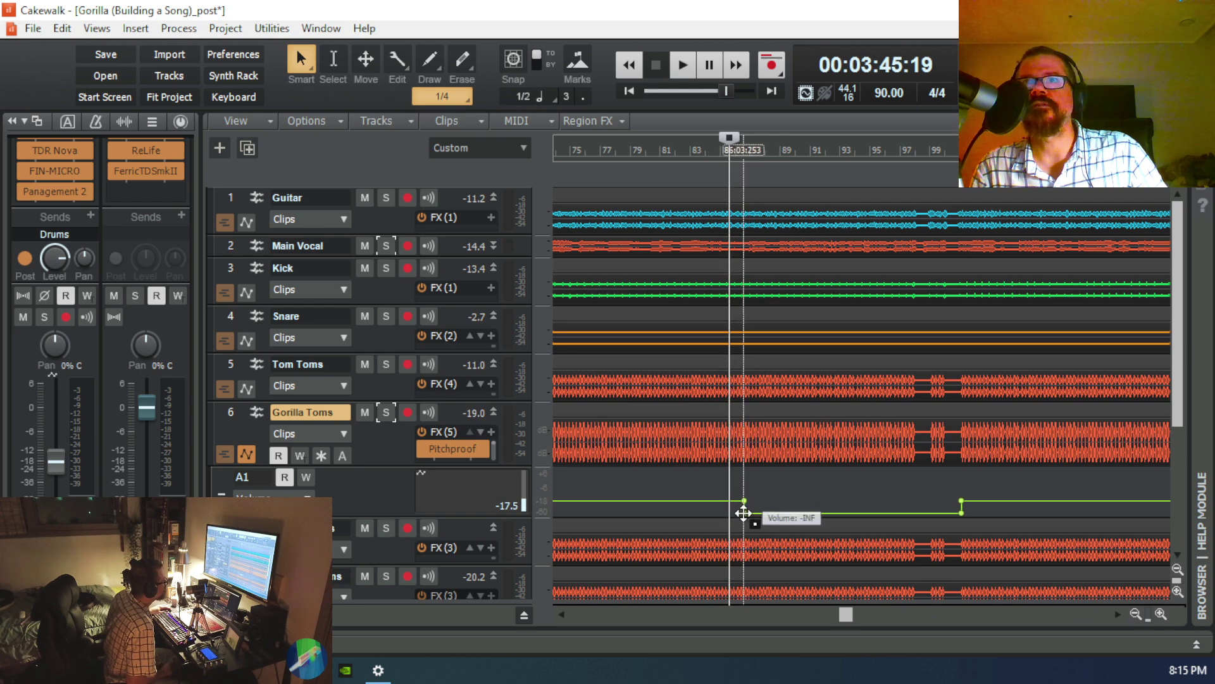
click(743, 513)
drag(744, 513, 766, 512)
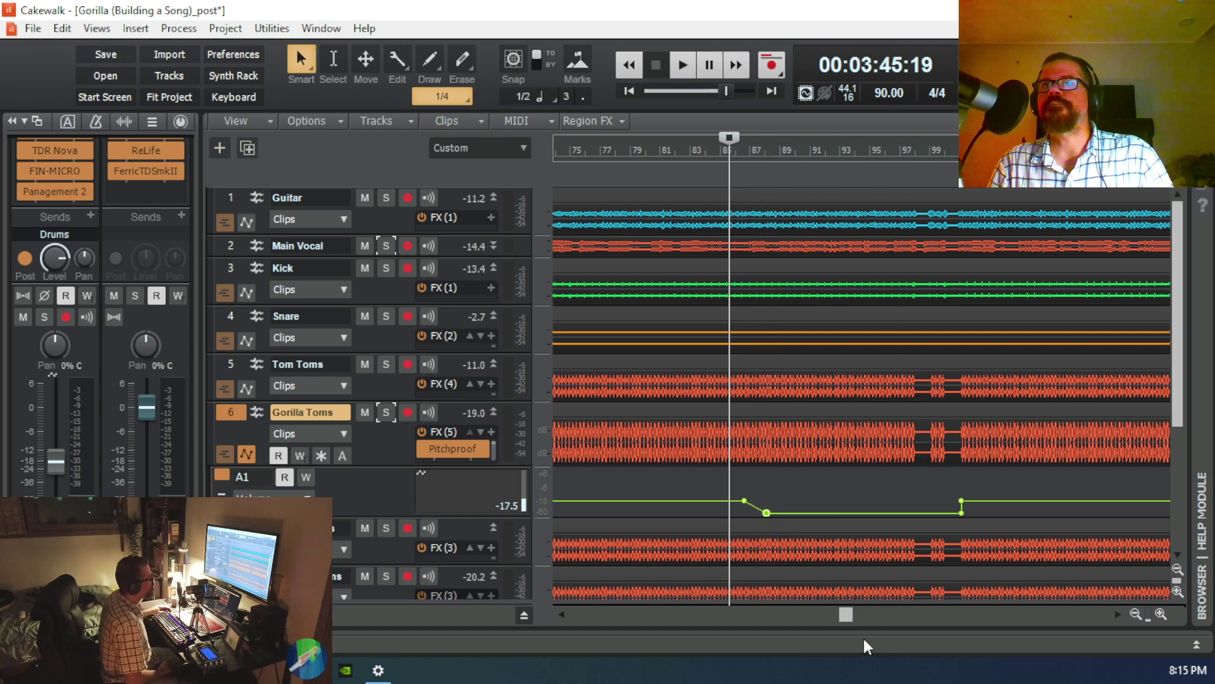
key(space)
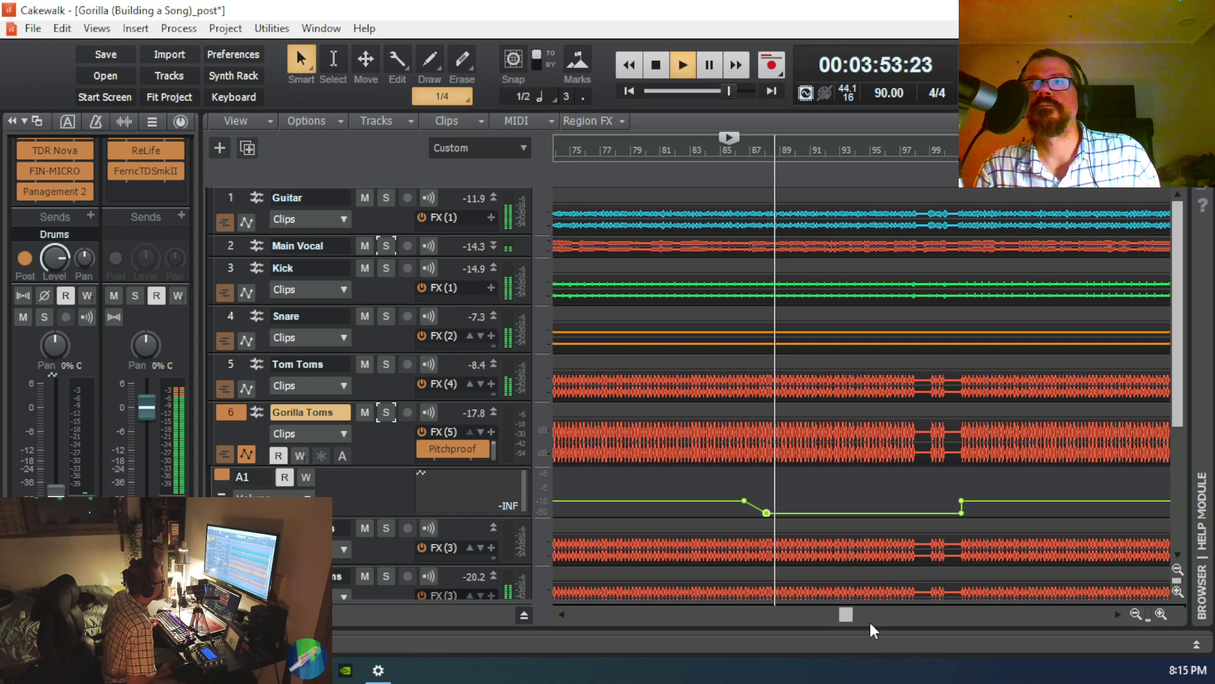
key(space)
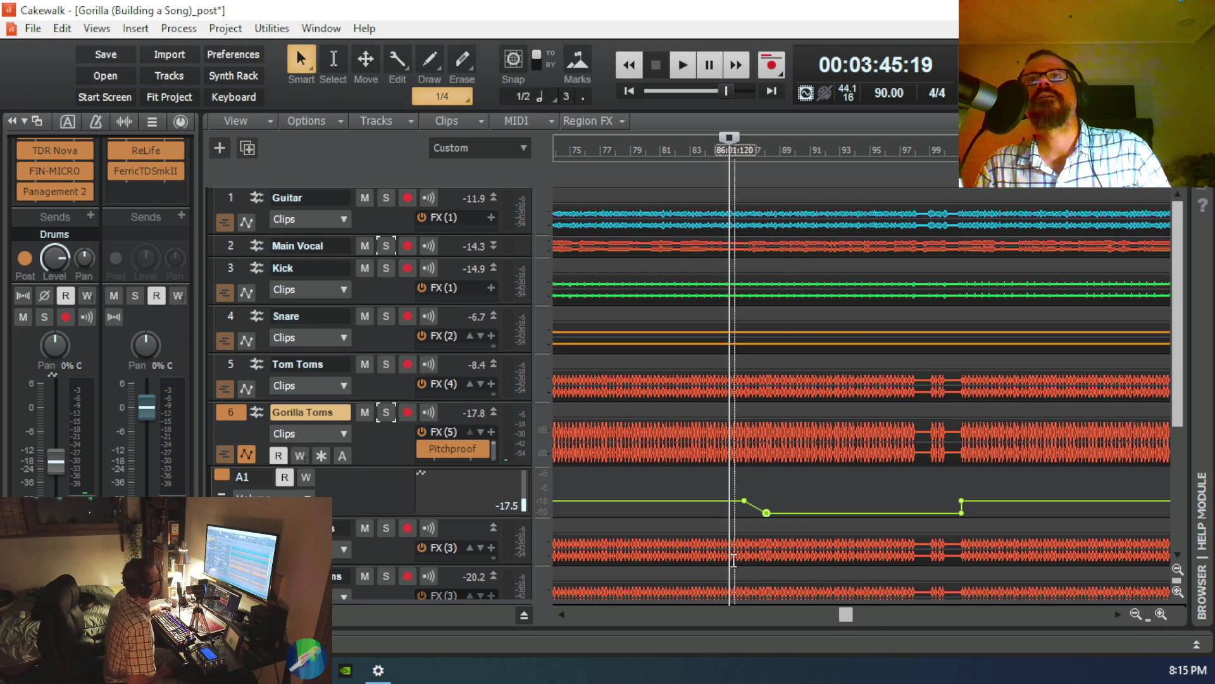
Step: Shrink the Gorilla Toms automation lane and duplicate the track once as track 7, including its events, properties, effects and sends
scroll(673, 560, down, 3)
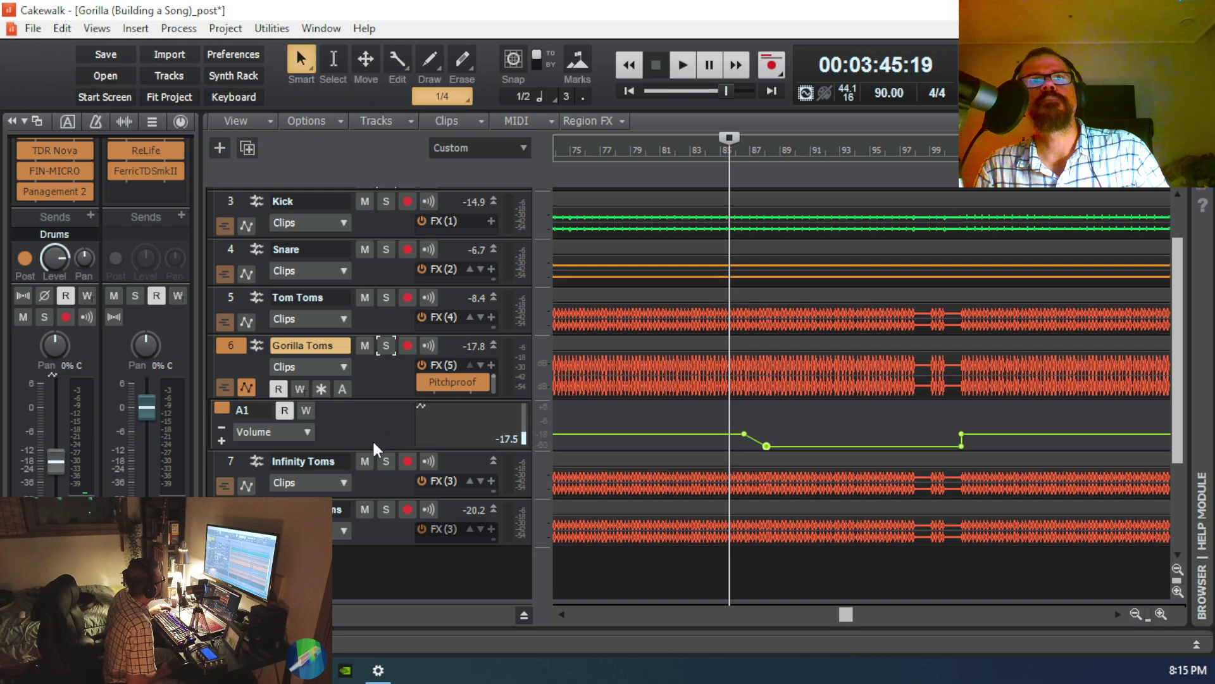
drag(373, 450, 373, 421)
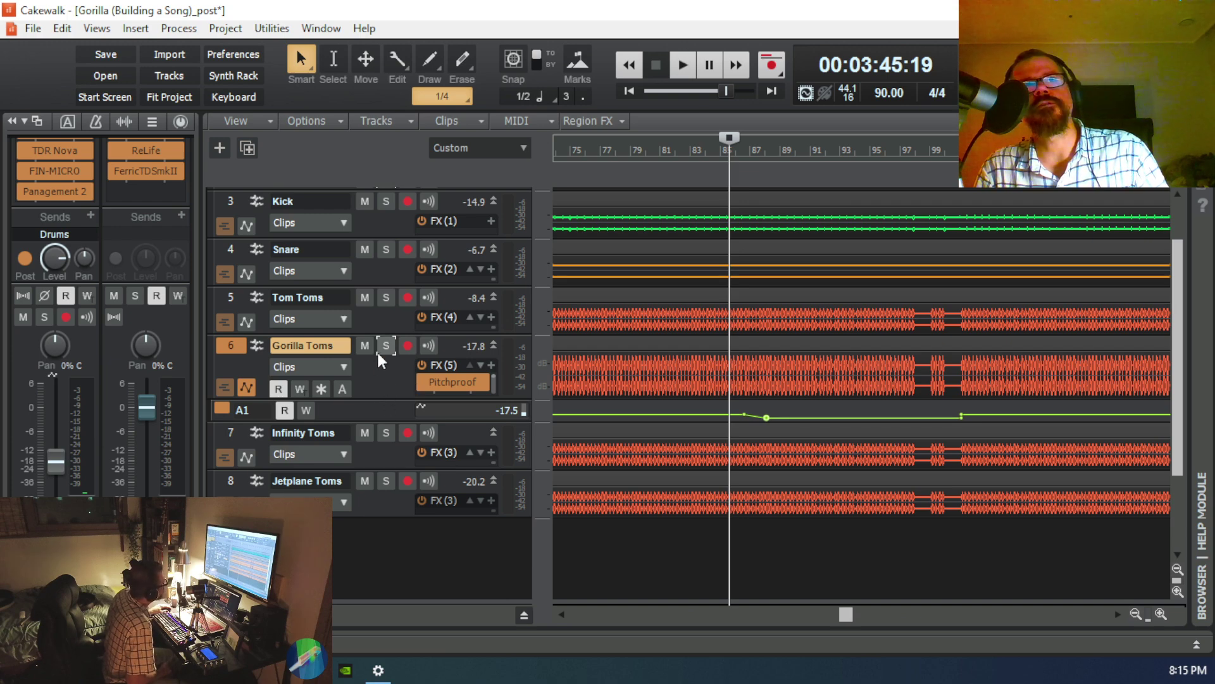
right_click(381, 372)
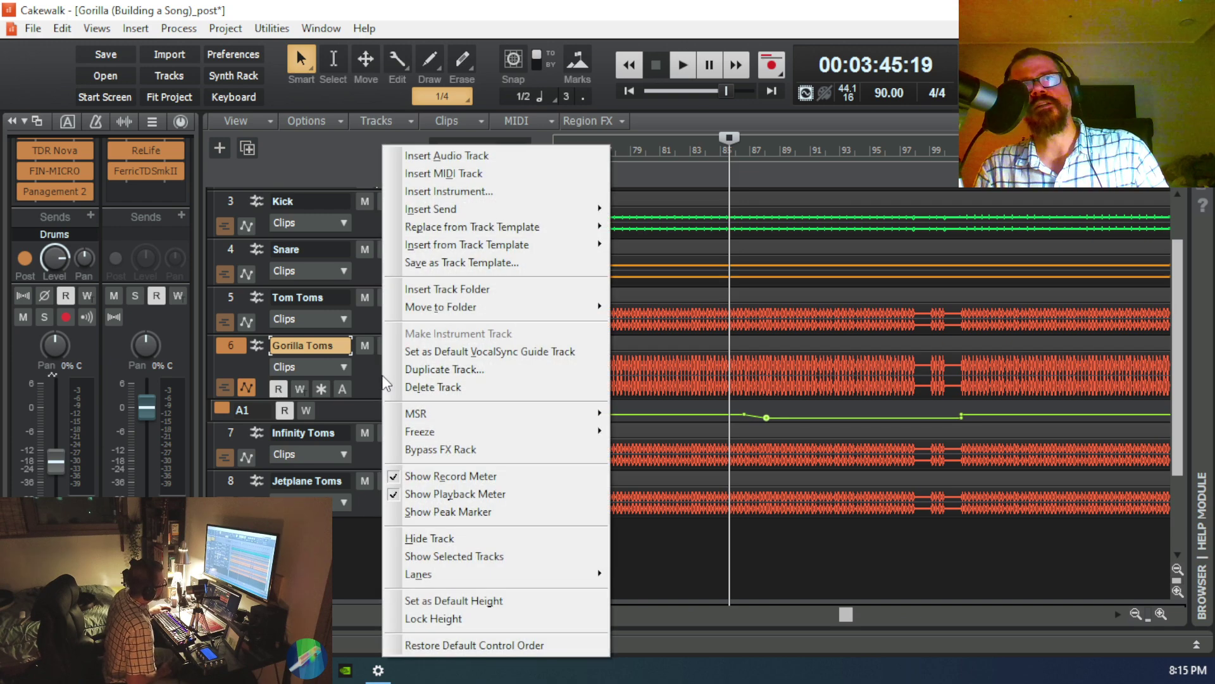
click(417, 371)
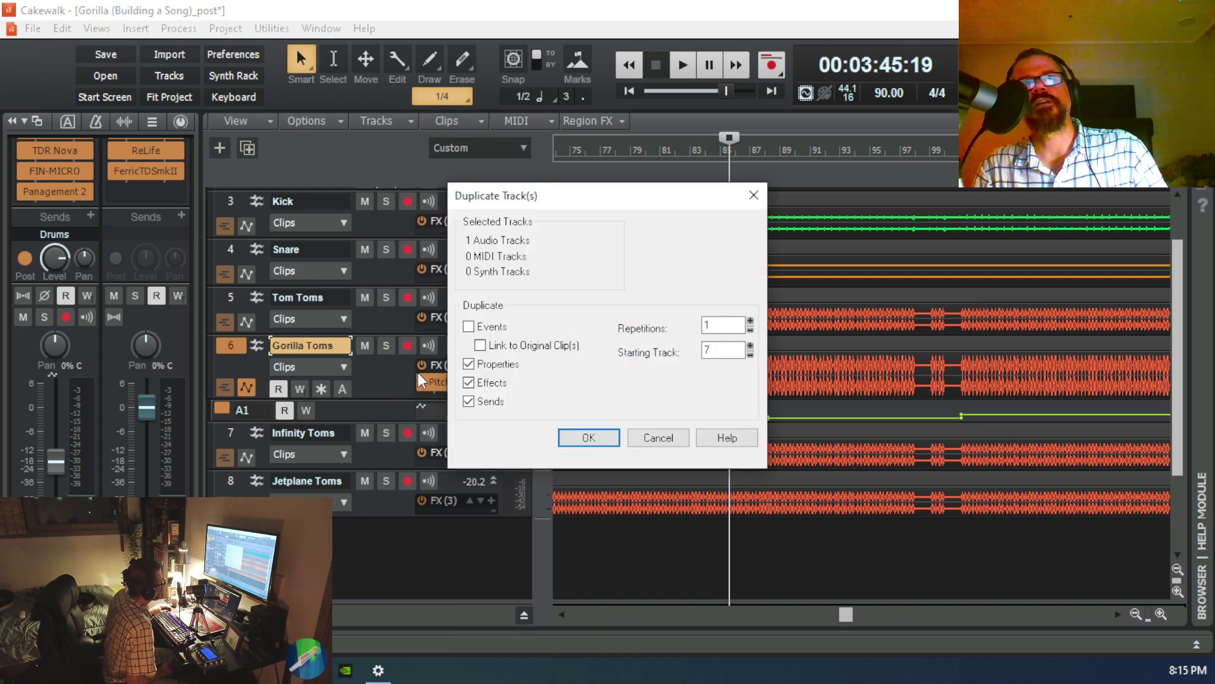
click(466, 326)
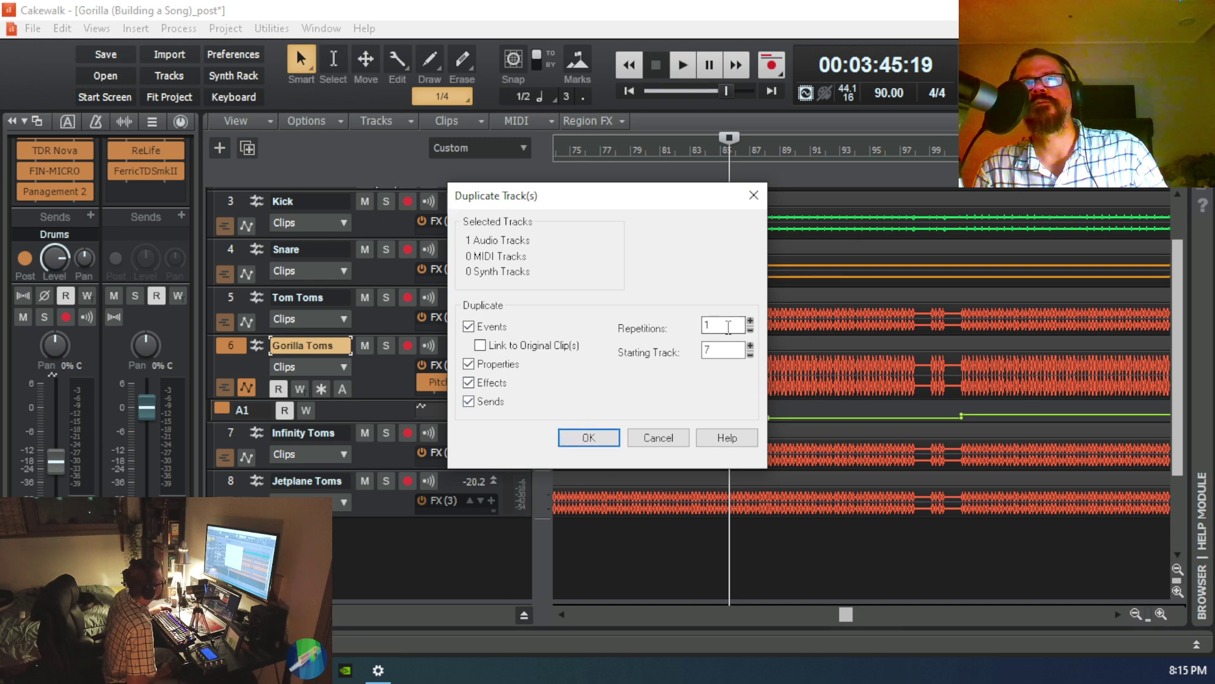
click(585, 439)
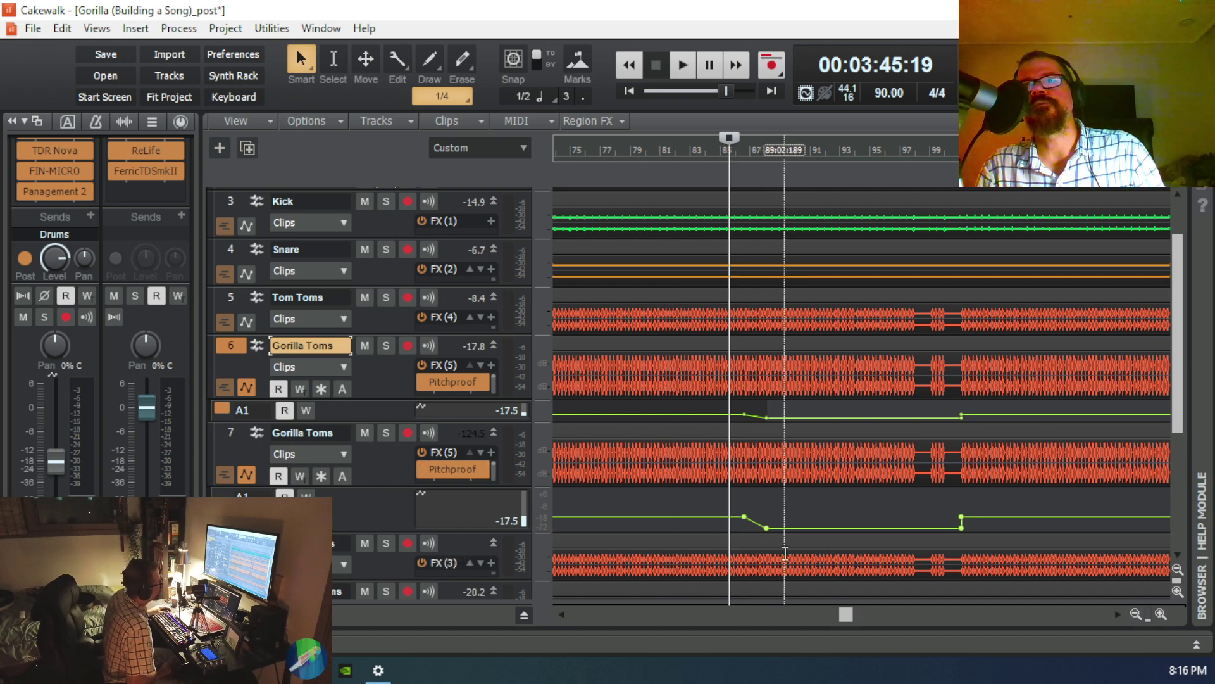
Step: Clear all nodes from the duplicated Gorilla Toms volume envelope on track 7 and check the envelope from start to end
right_click(710, 508)
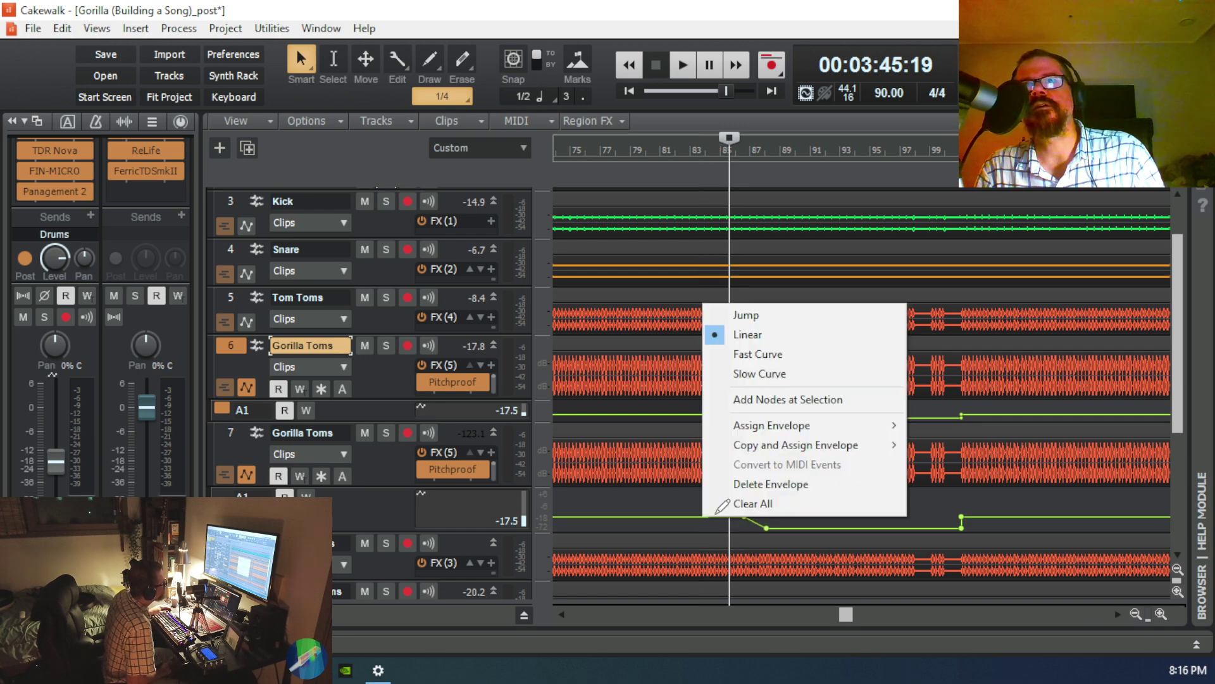
click(738, 503)
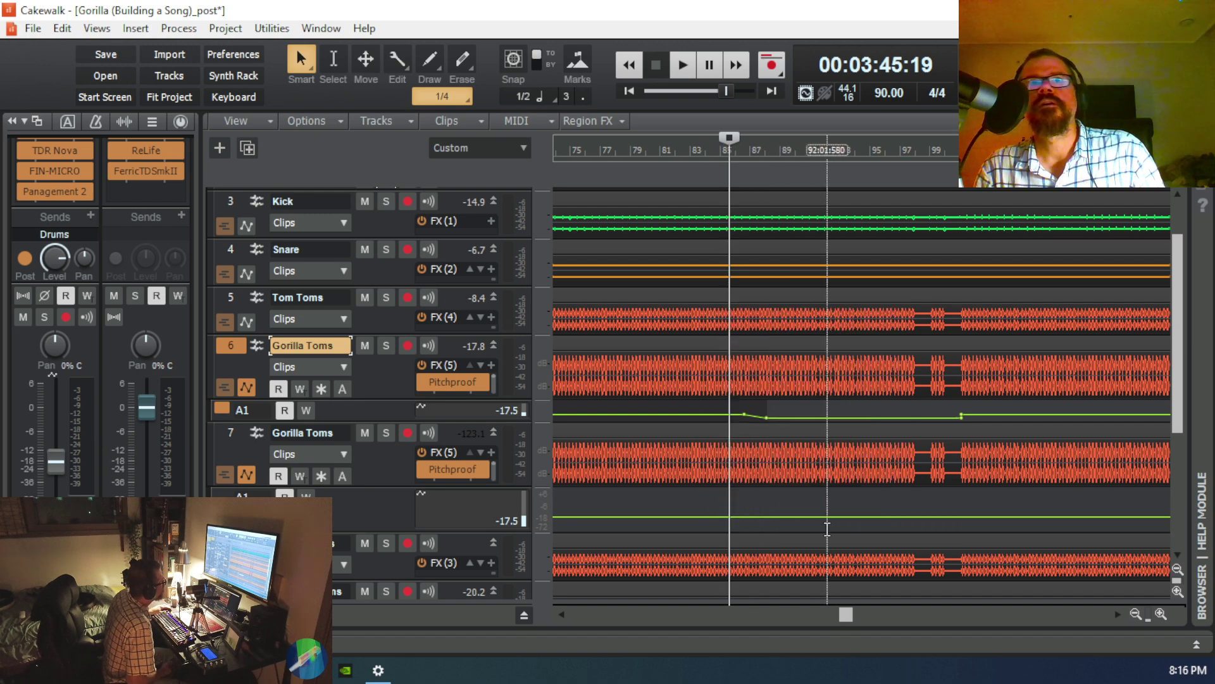
drag(848, 611, 555, 605)
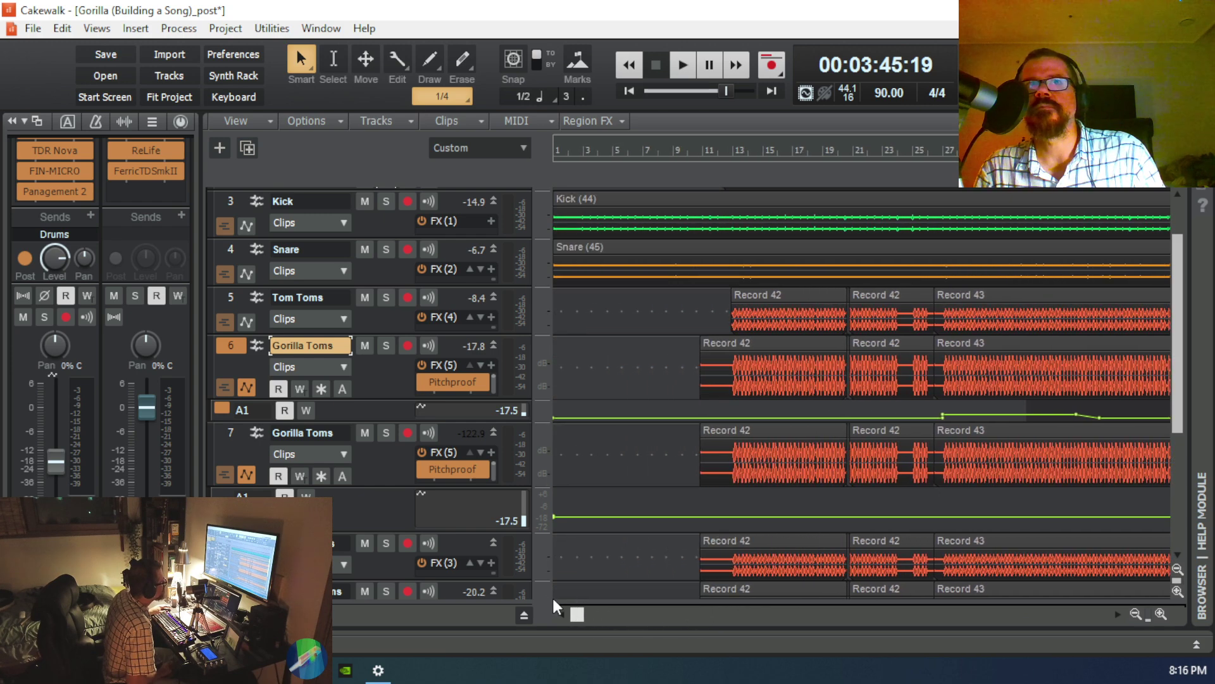
drag(577, 612, 537, 590)
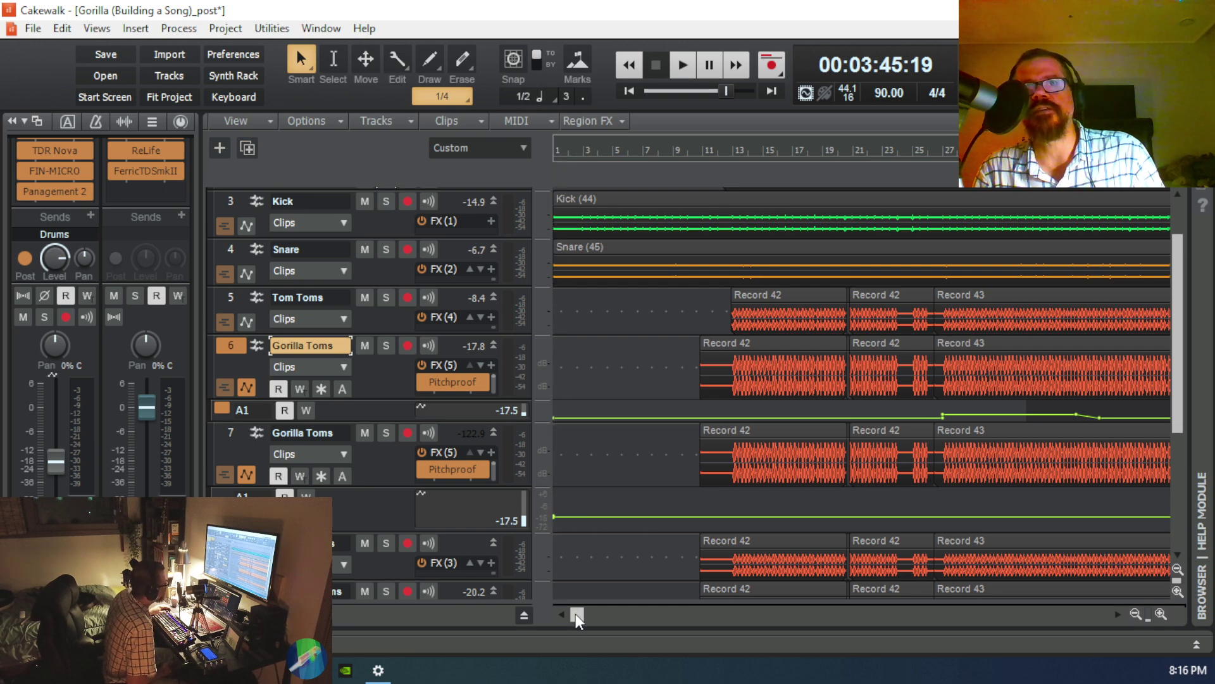
drag(575, 614, 942, 621)
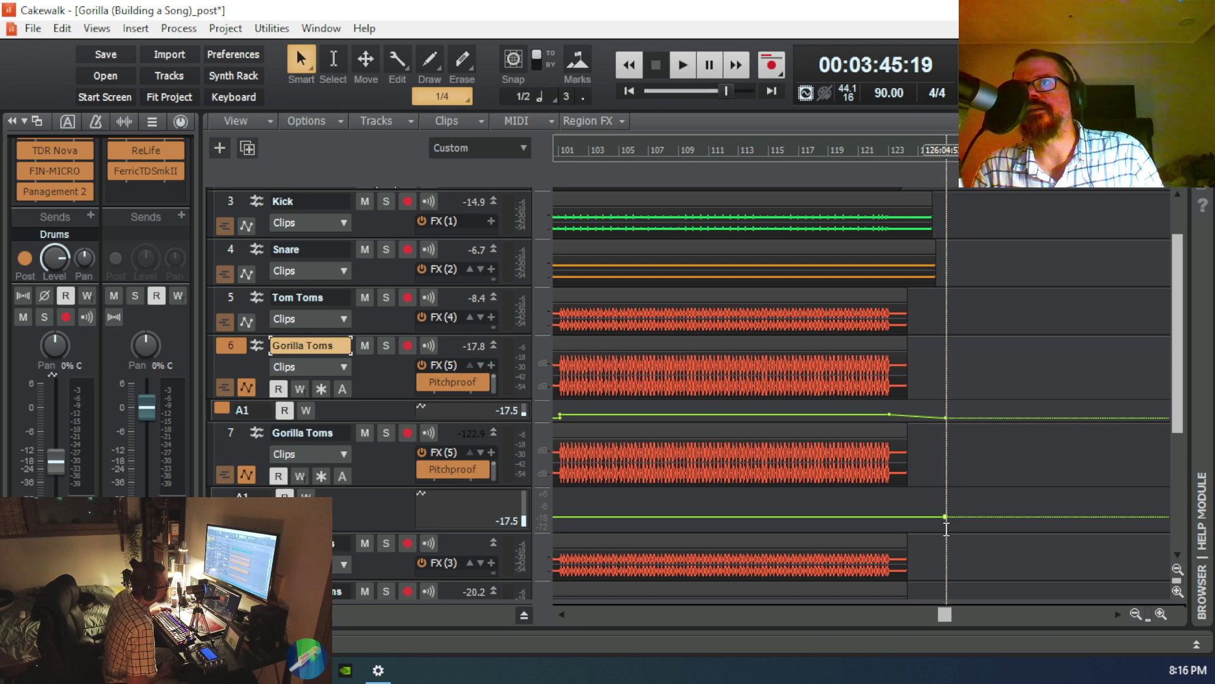
mouse_move(945, 516)
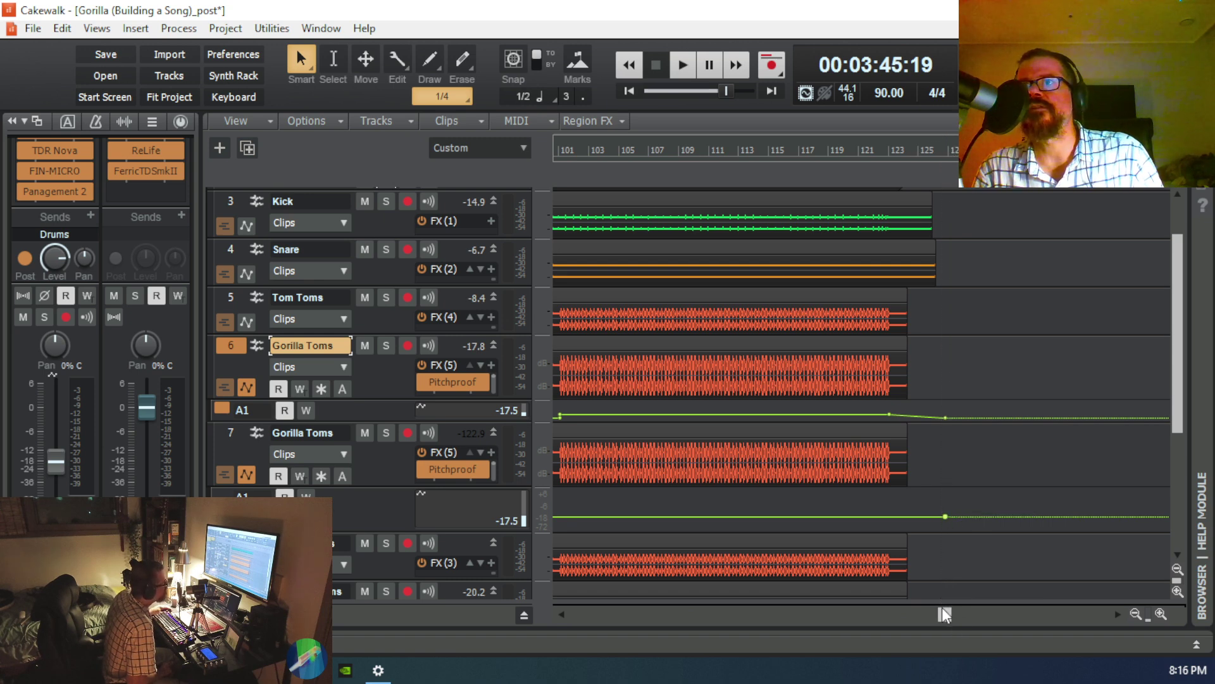
drag(943, 613, 648, 630)
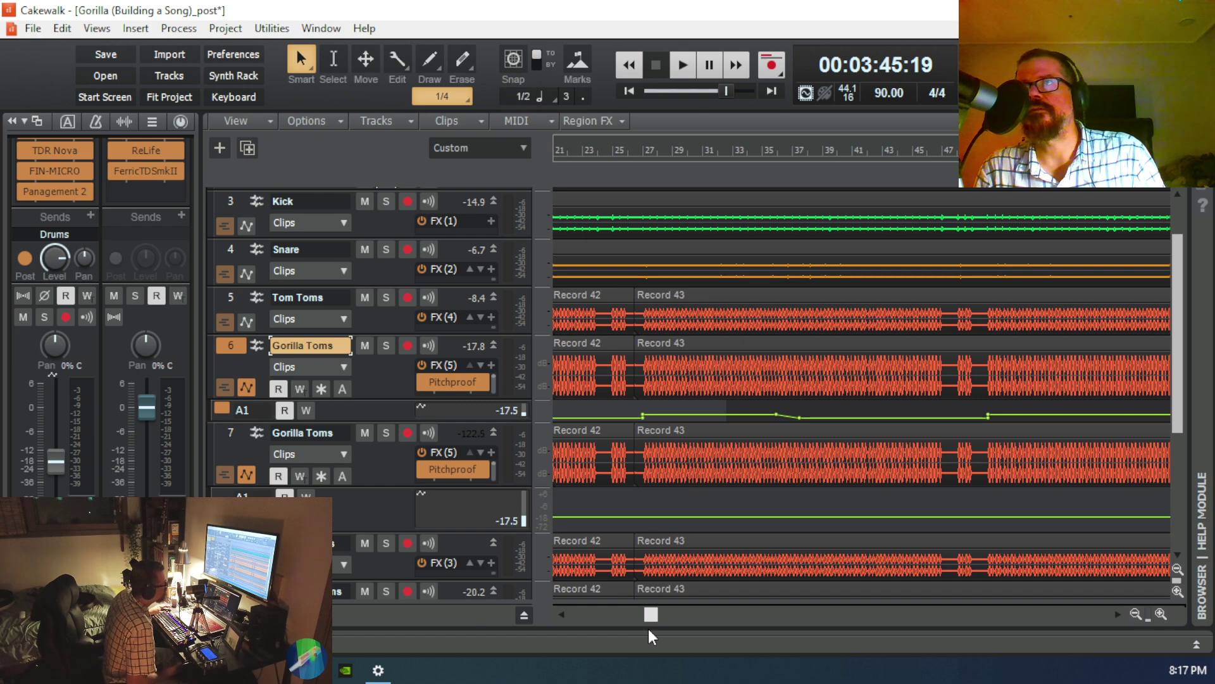
Step: Cut the duplicated Gorilla Toms audio on track 7 from its start up to the volume step at bar 27
drag(648, 629, 638, 628)
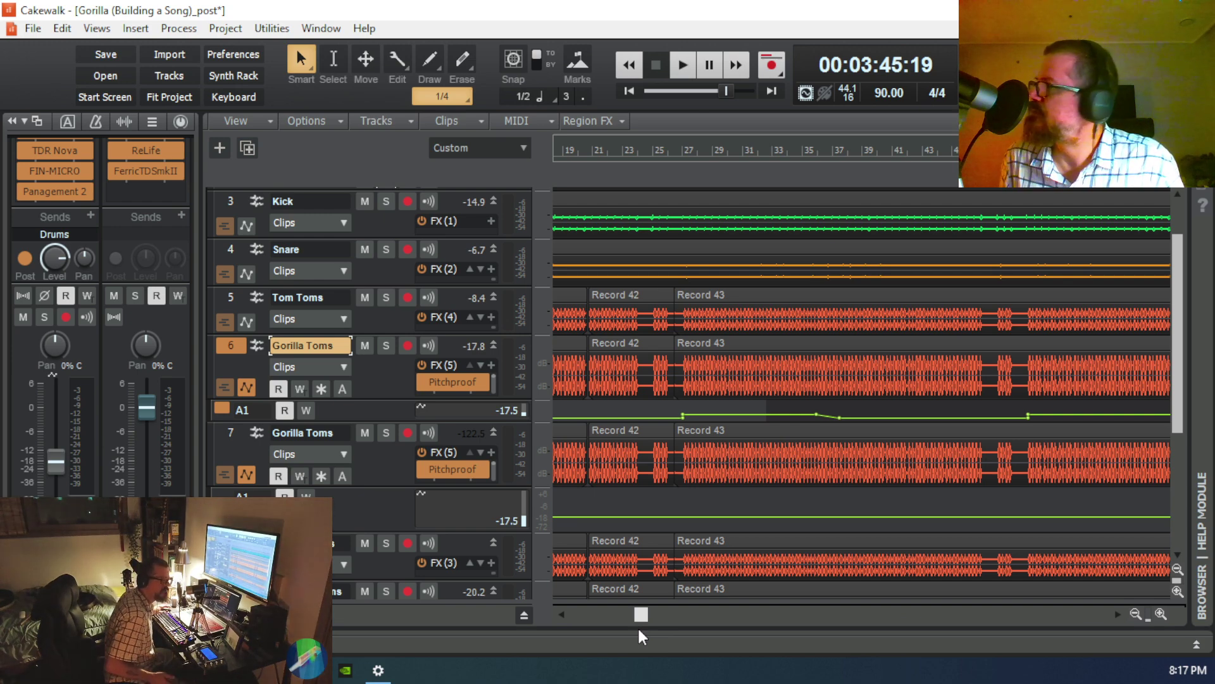
drag(637, 625, 596, 600)
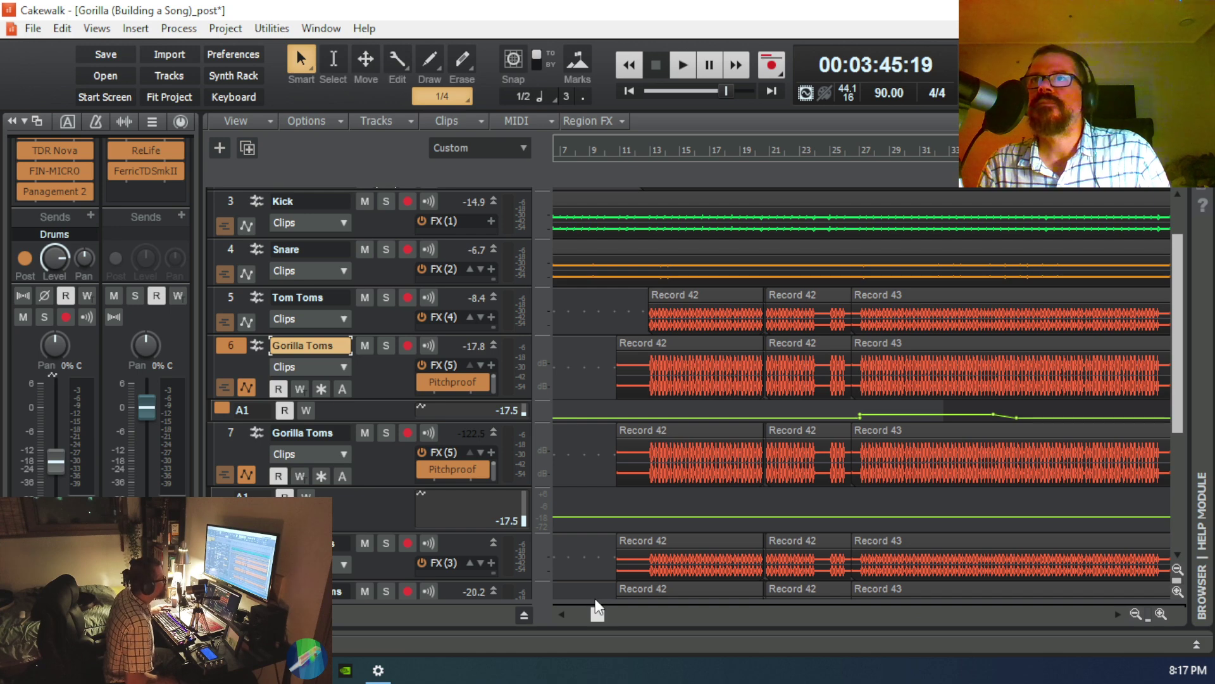
drag(595, 600, 642, 617)
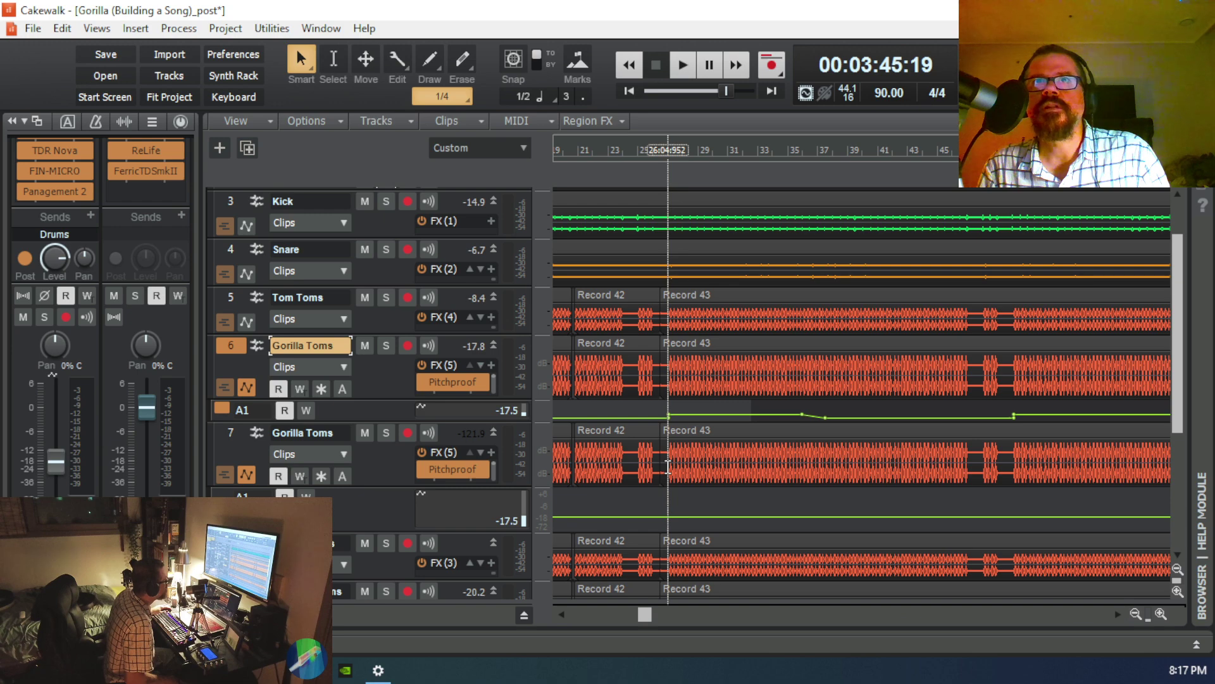
drag(668, 467, 601, 475)
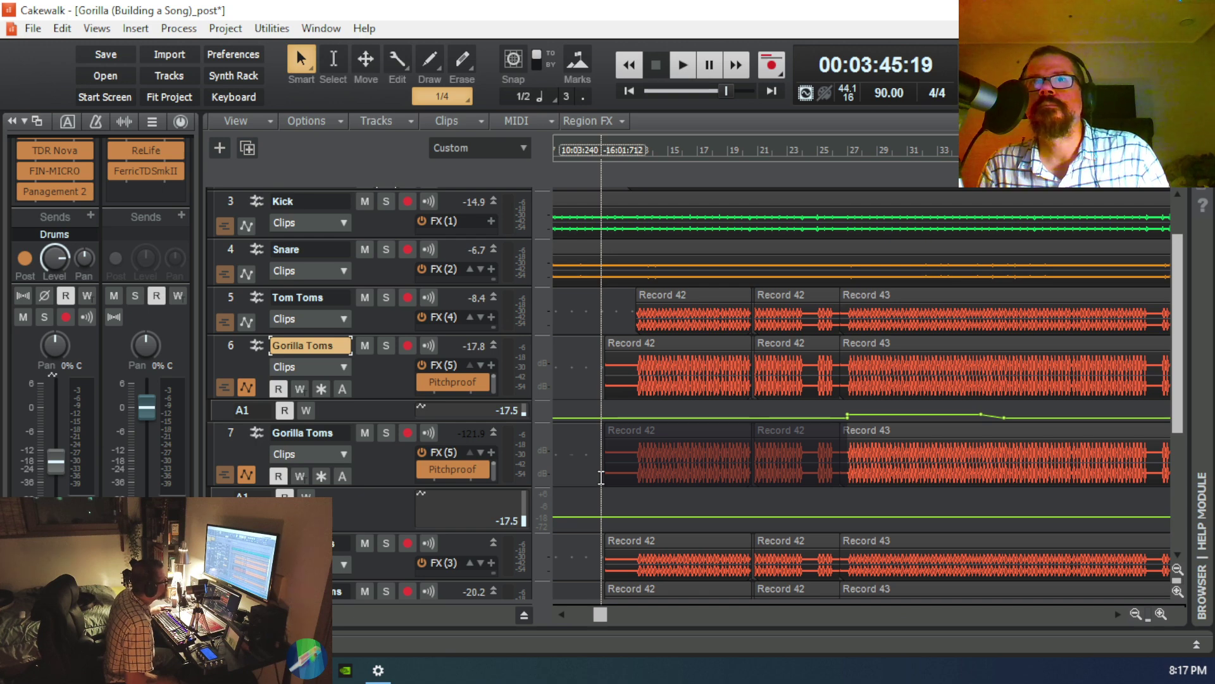
drag(601, 476, 600, 476)
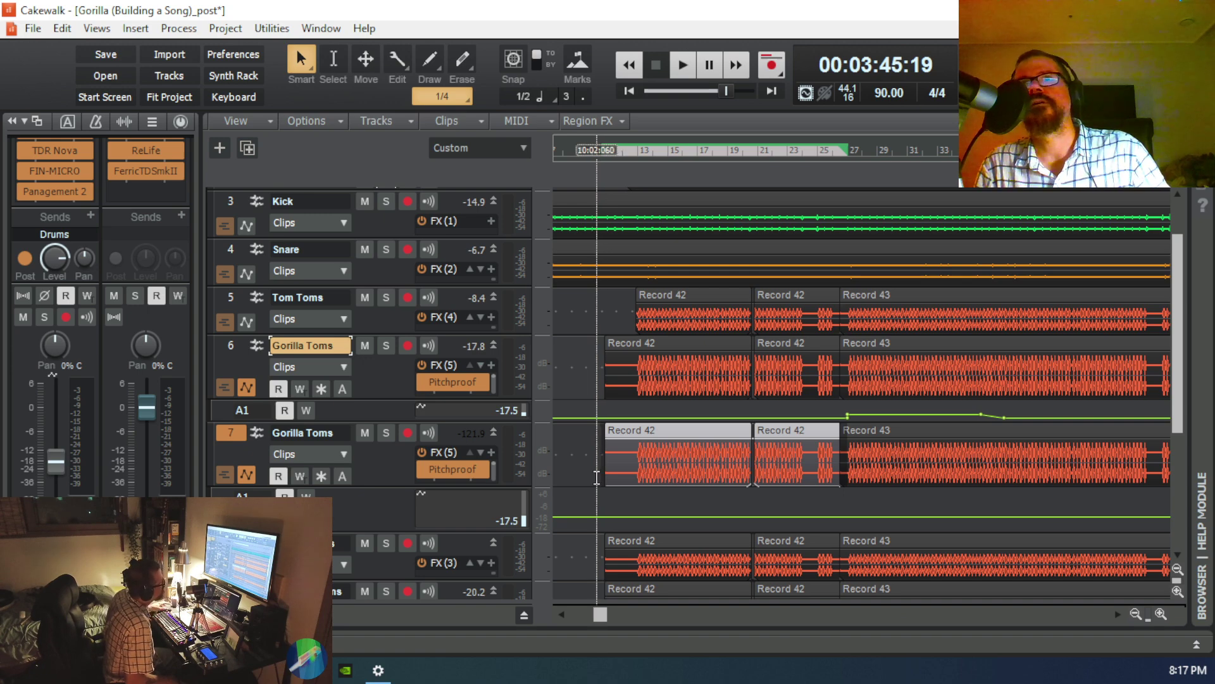
click(70, 27)
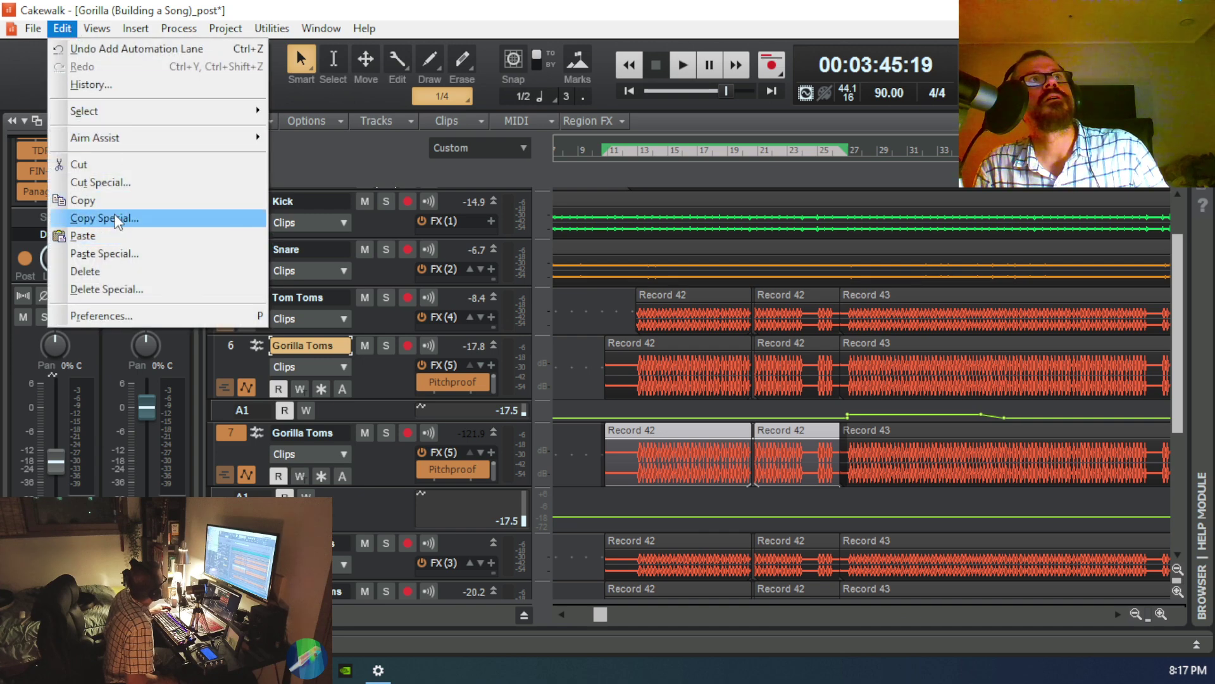
click(110, 169)
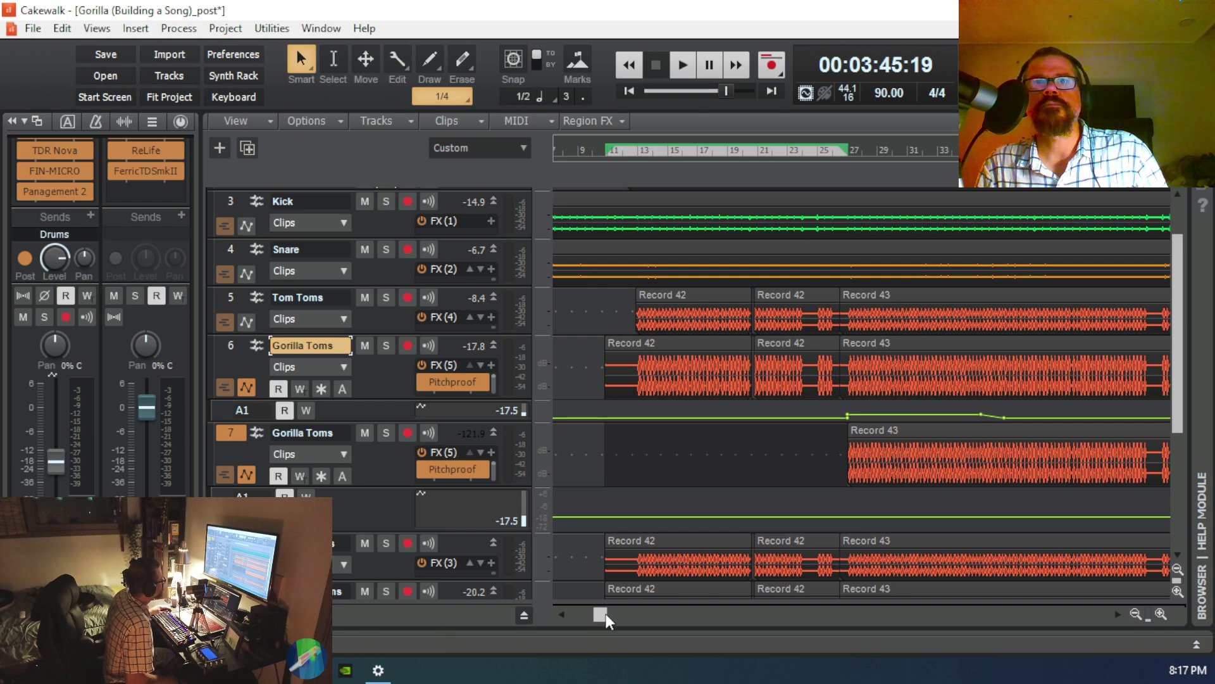
Step: Cut the track 7 audio from the fade's start at about bar 36 to the volume step at about bar 50
drag(599, 616, 668, 619)
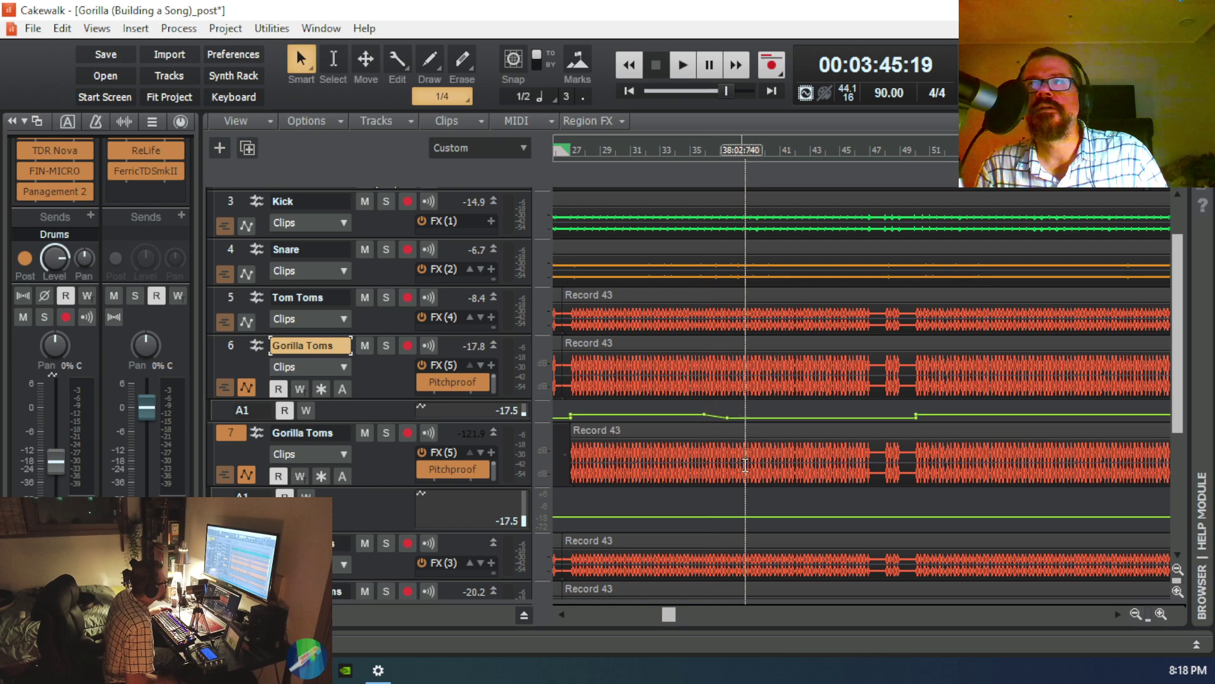
click(1160, 614)
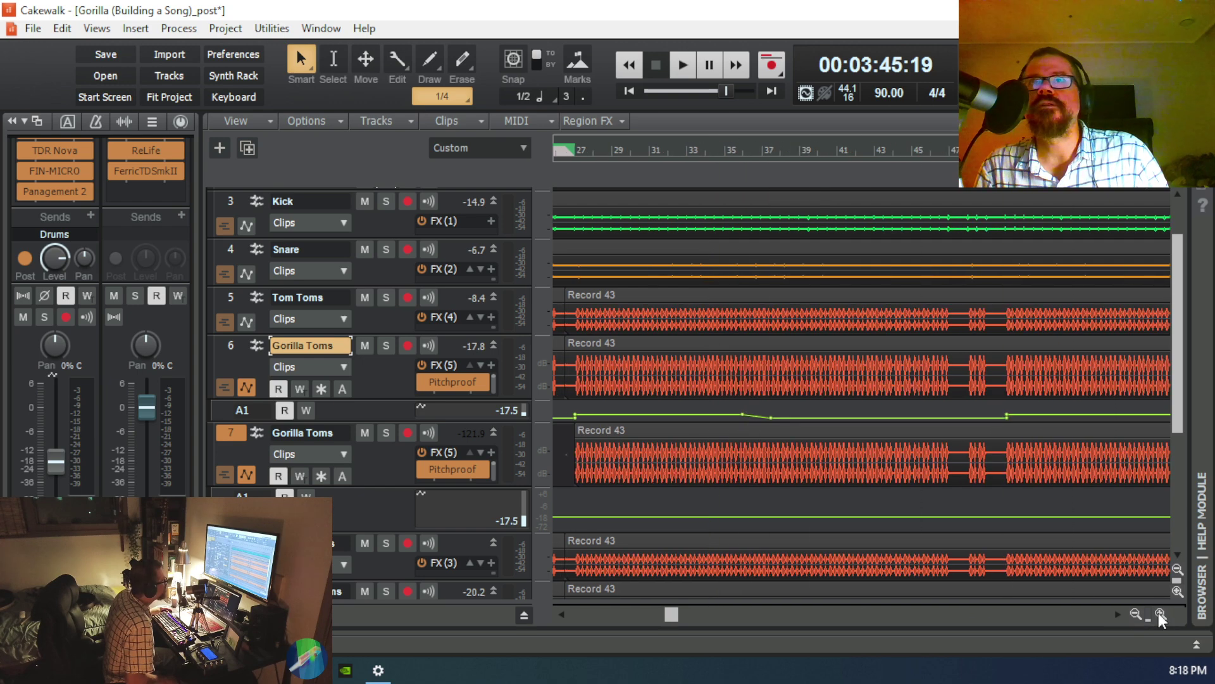
click(1160, 614)
click(1160, 614)
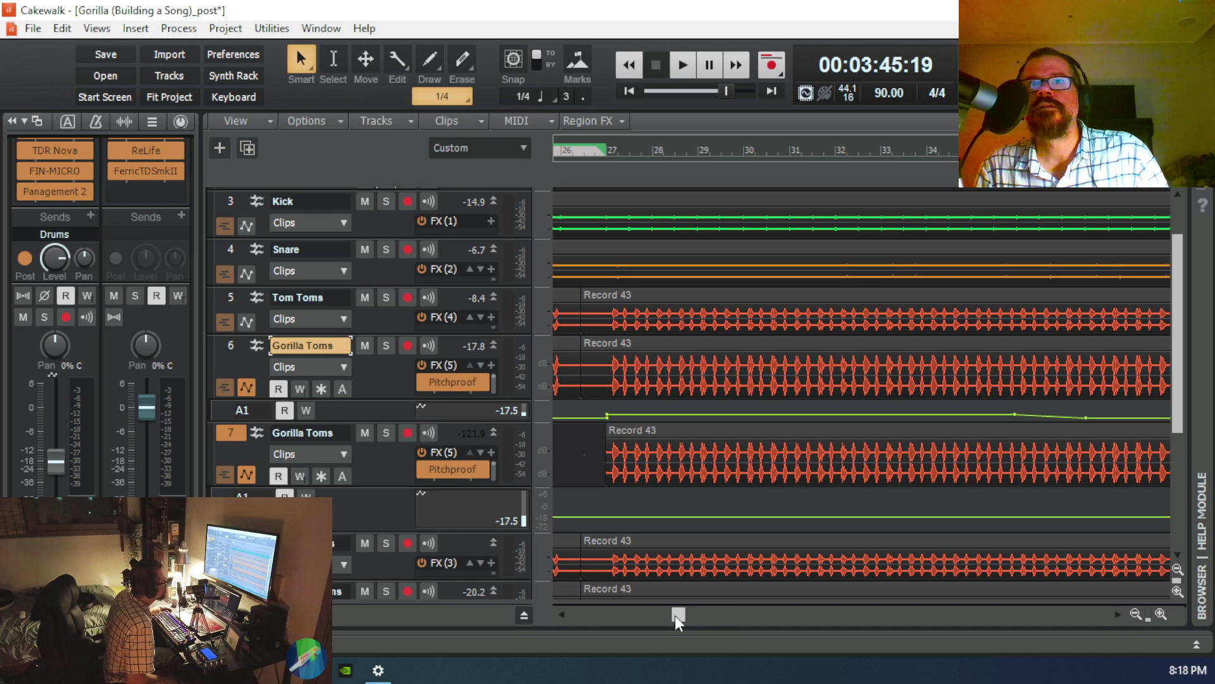
drag(674, 615, 708, 617)
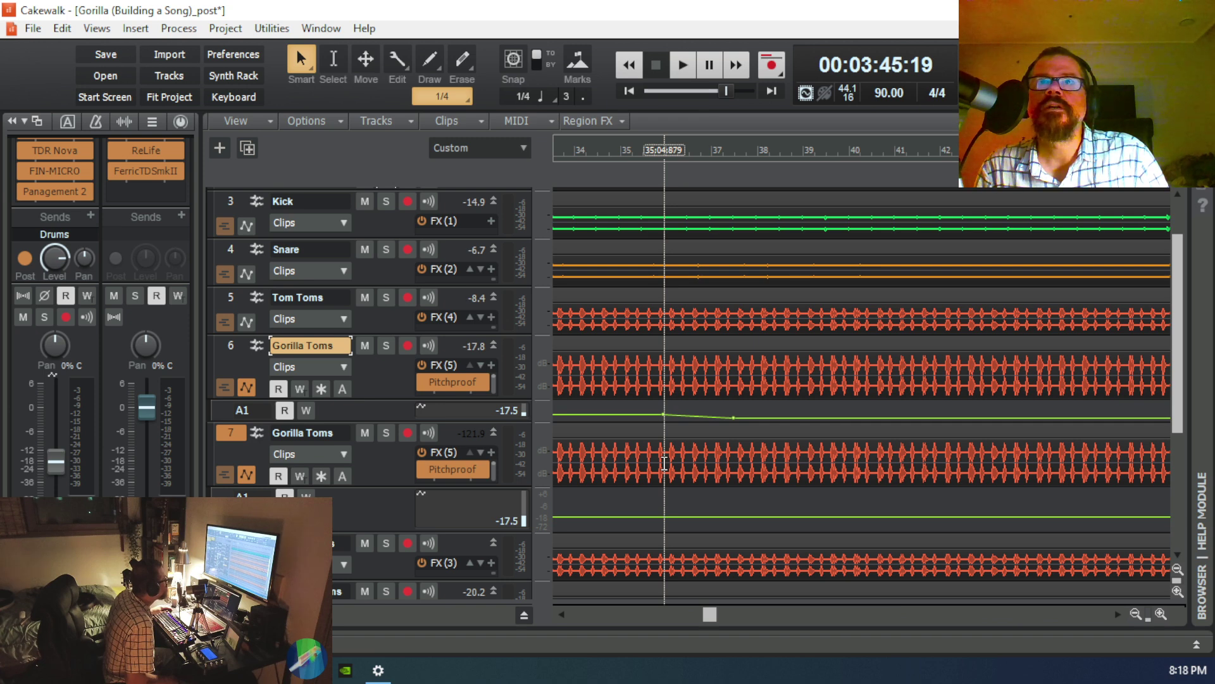
mouse_move(664, 463)
mouse_down()
mouse_move(1190, 481)
mouse_move(1018, 481)
mouse_up()
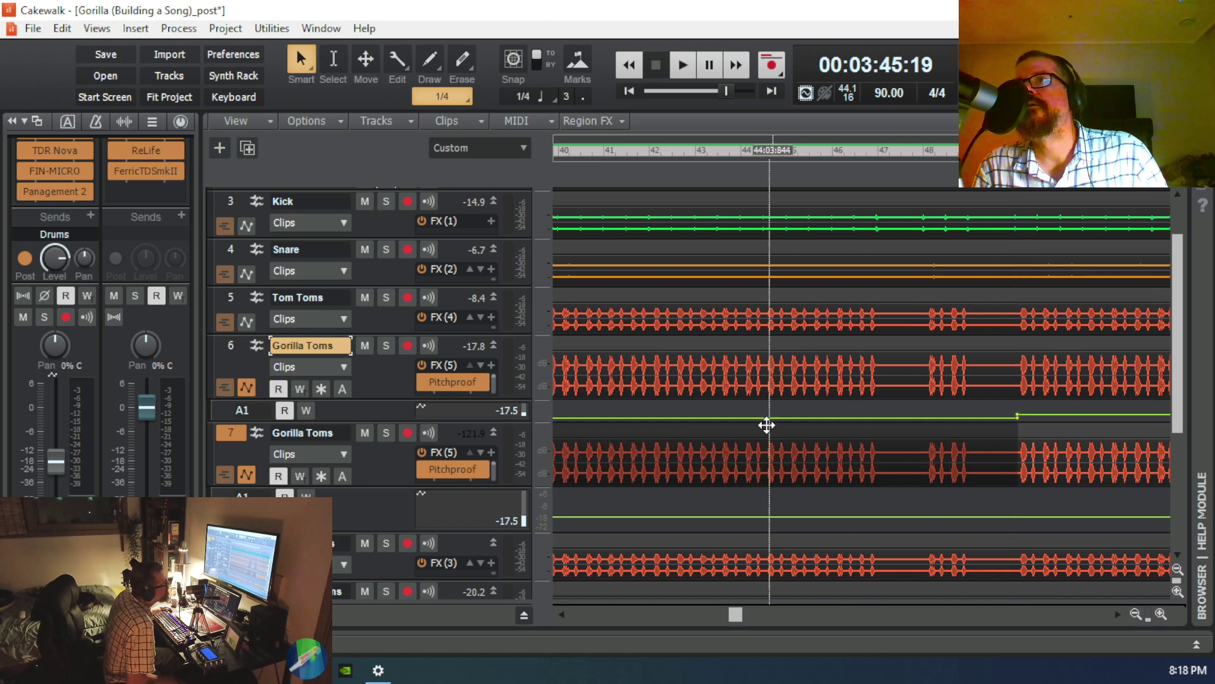
click(73, 29)
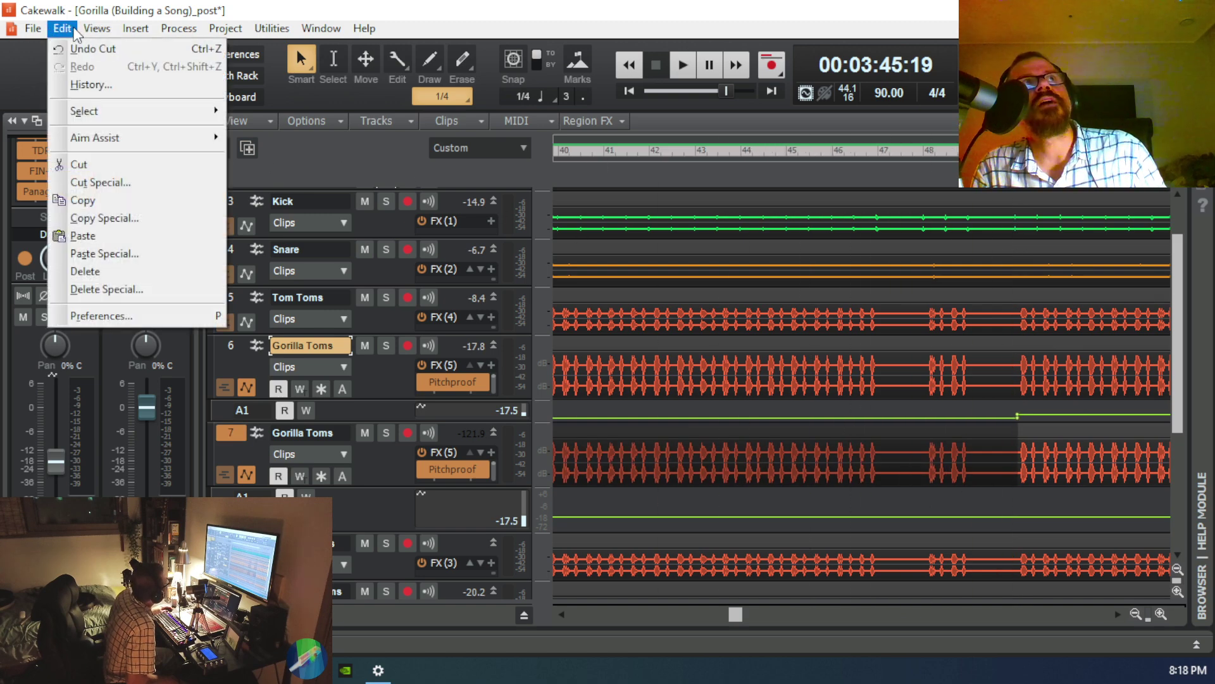
click(108, 171)
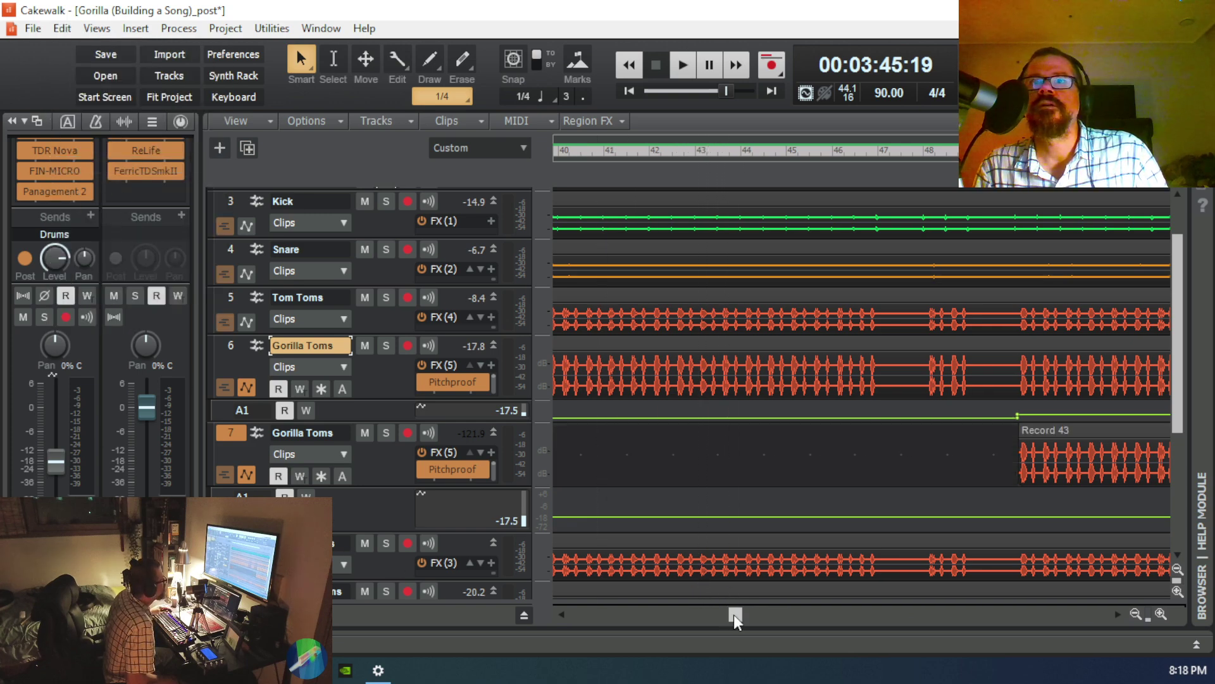
Step: Check the remaining audio on track 7, solo that track and play it from bar 32 past the clip's end
drag(734, 614, 675, 617)
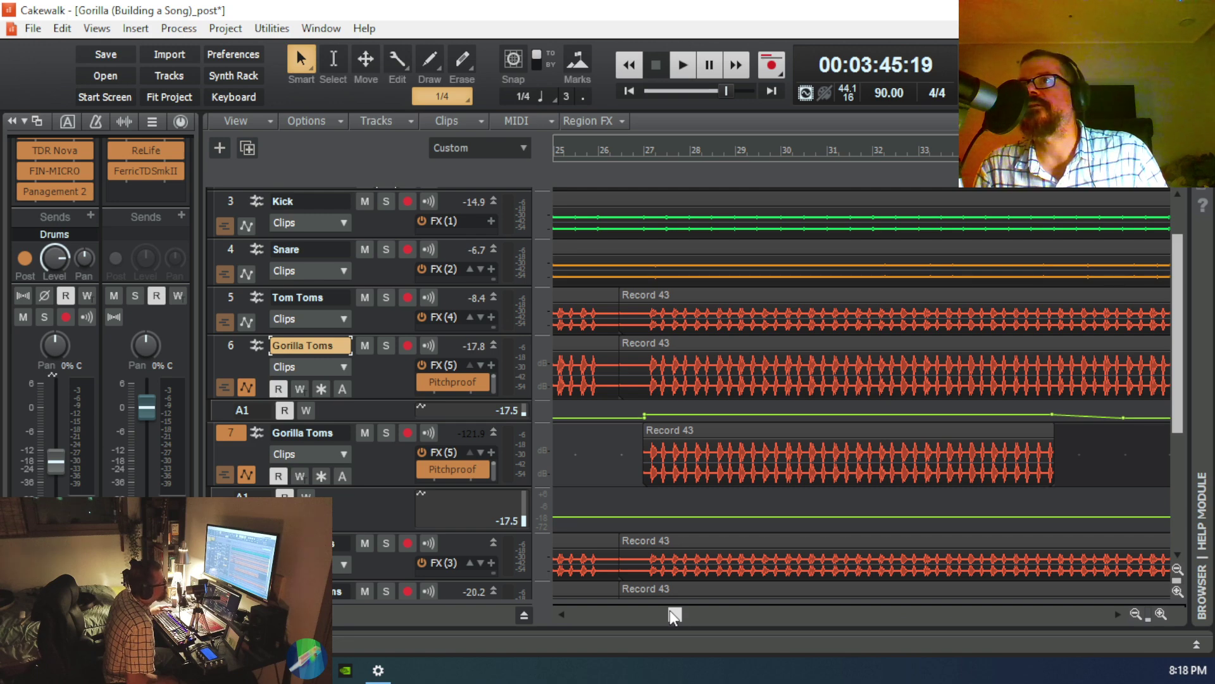
drag(672, 615, 650, 603)
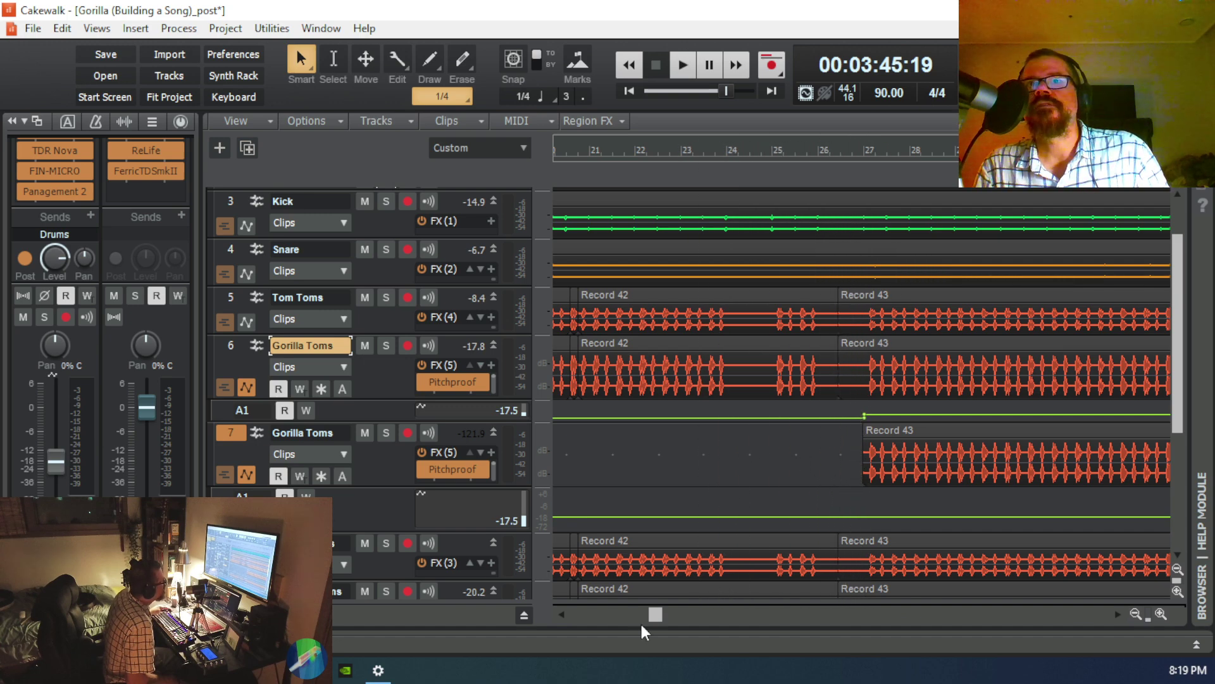
drag(660, 614, 700, 610)
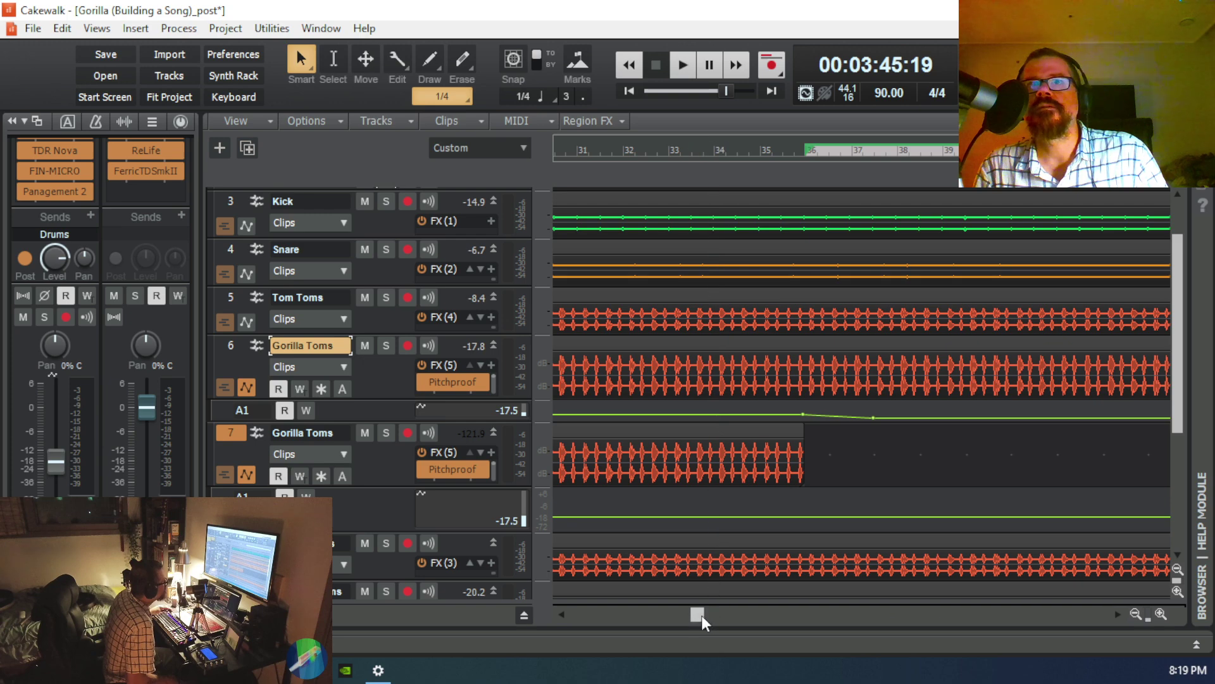
drag(700, 615, 675, 615)
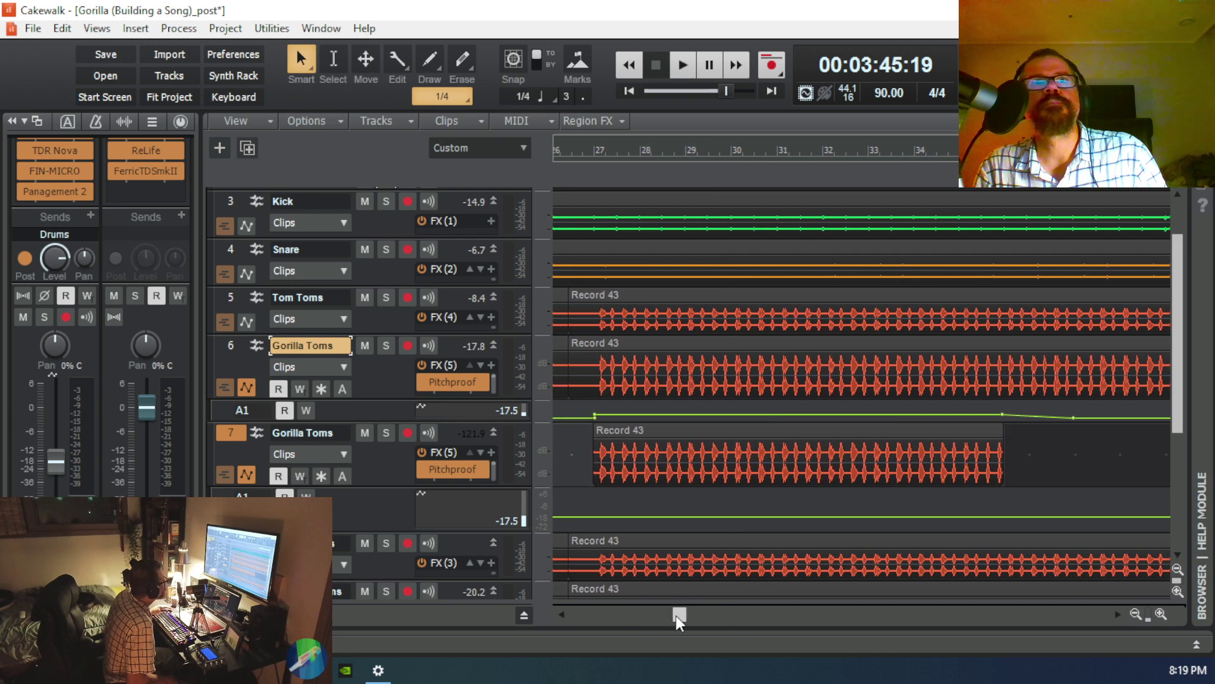
click(386, 433)
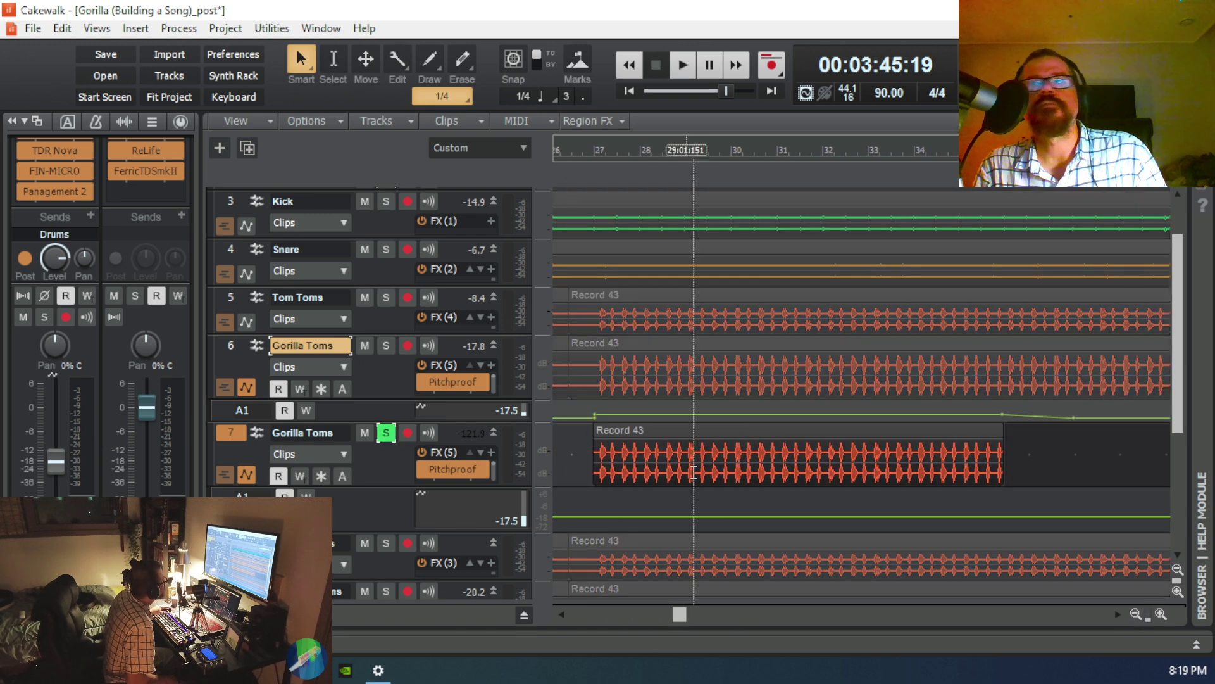
click(824, 473)
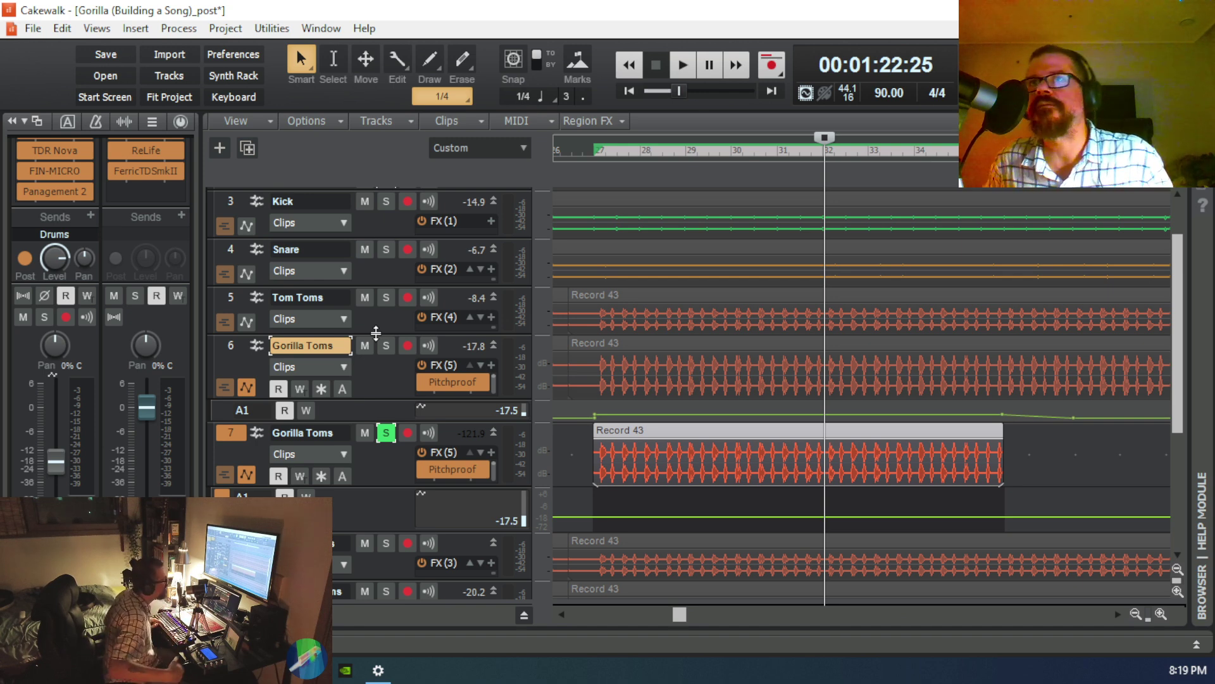
key(space)
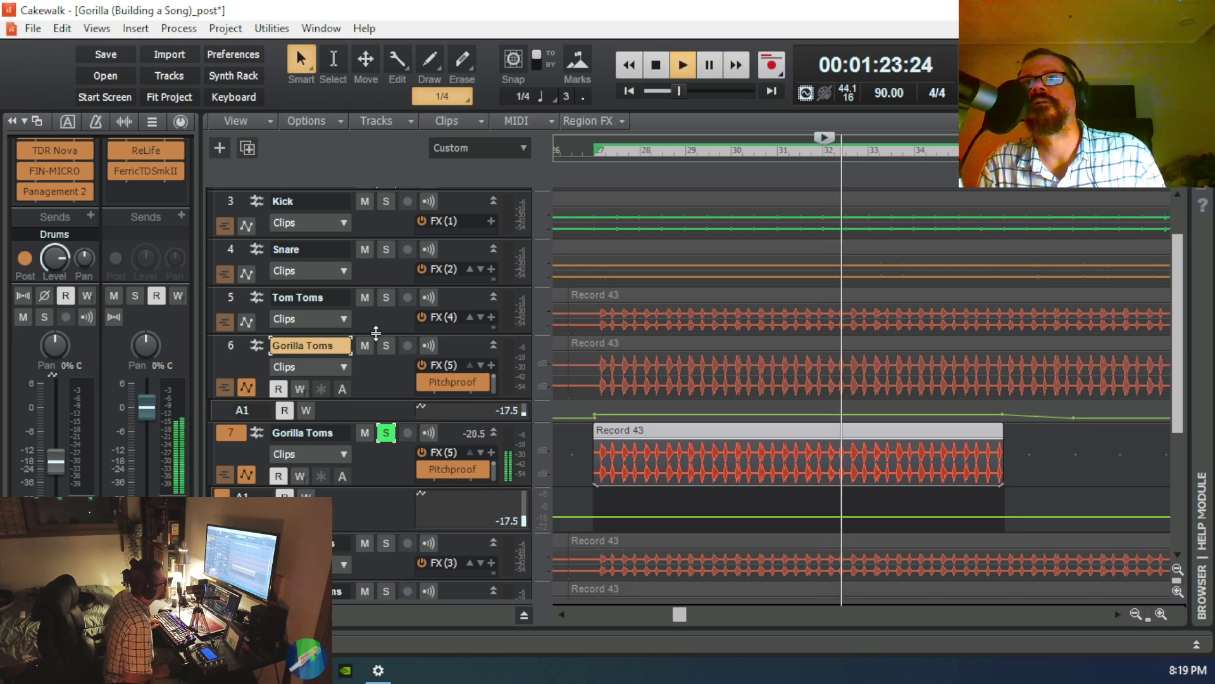
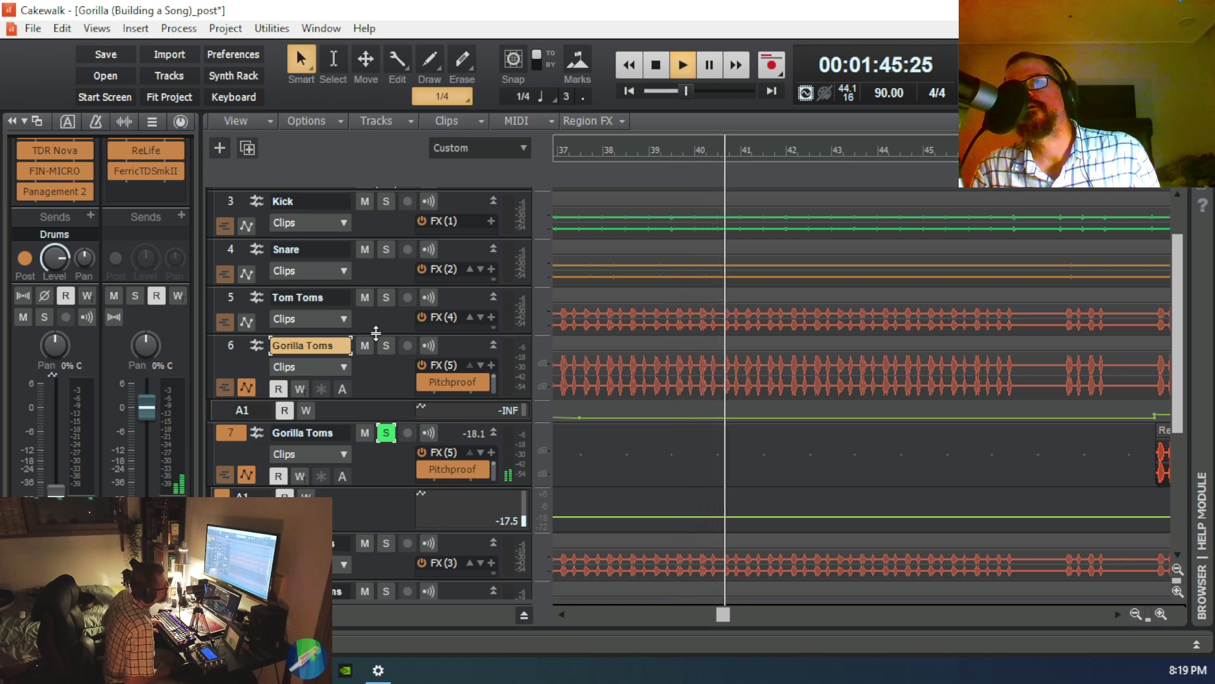
key(space)
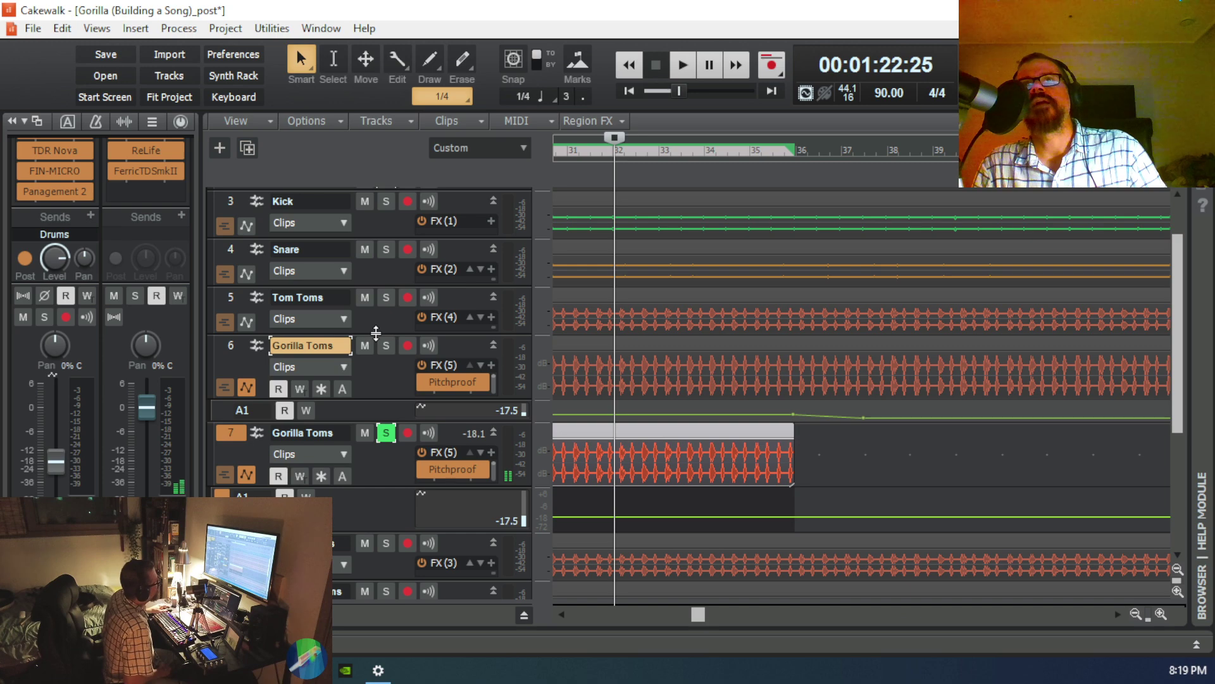
Step: Unsolo track 7, solo the original Gorilla Toms on track 6 and play it from bar 32 through the fade
click(386, 432)
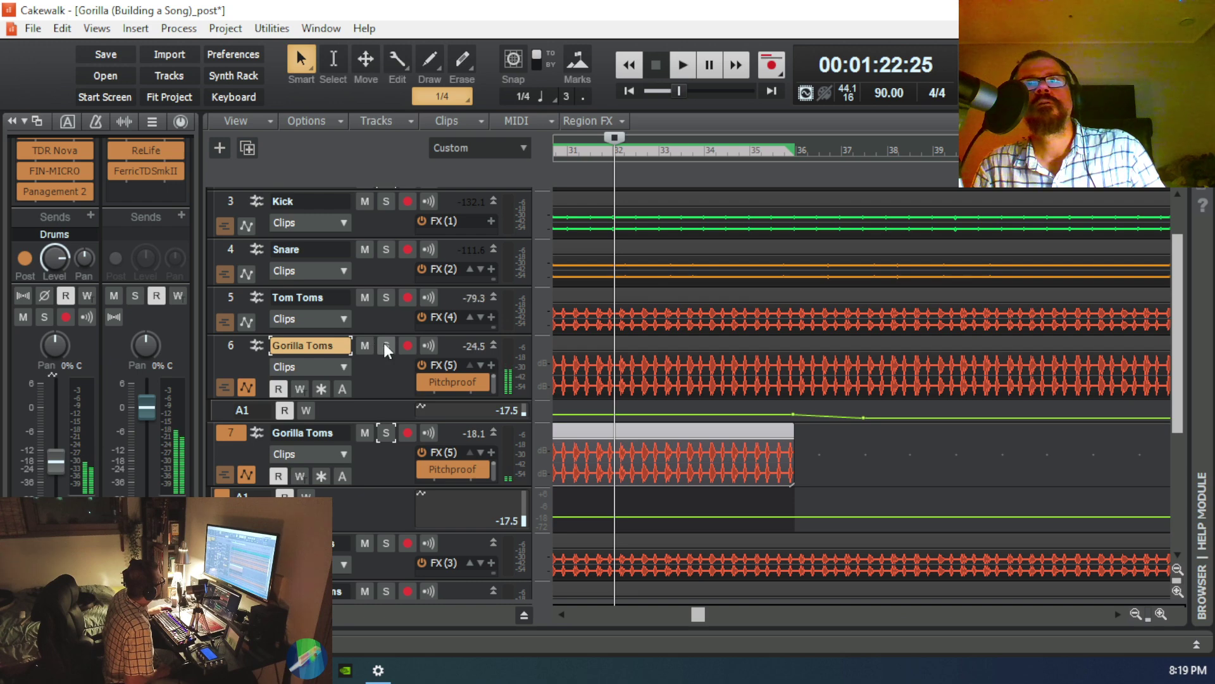
click(385, 346)
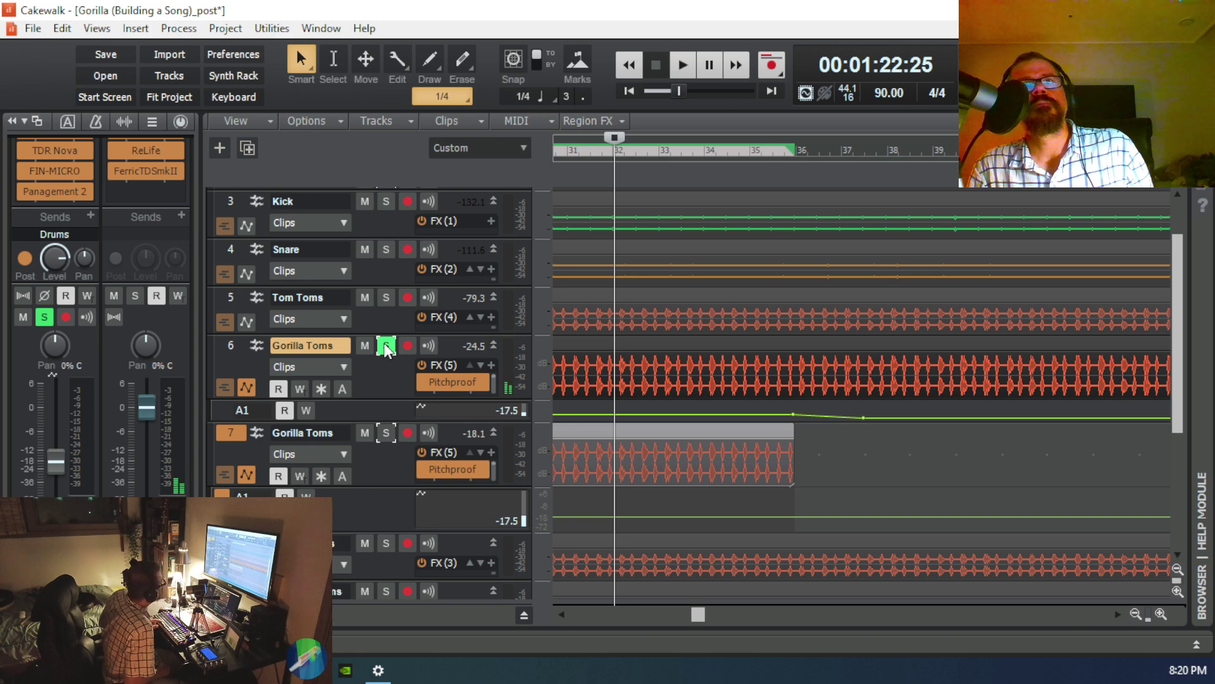
key(space)
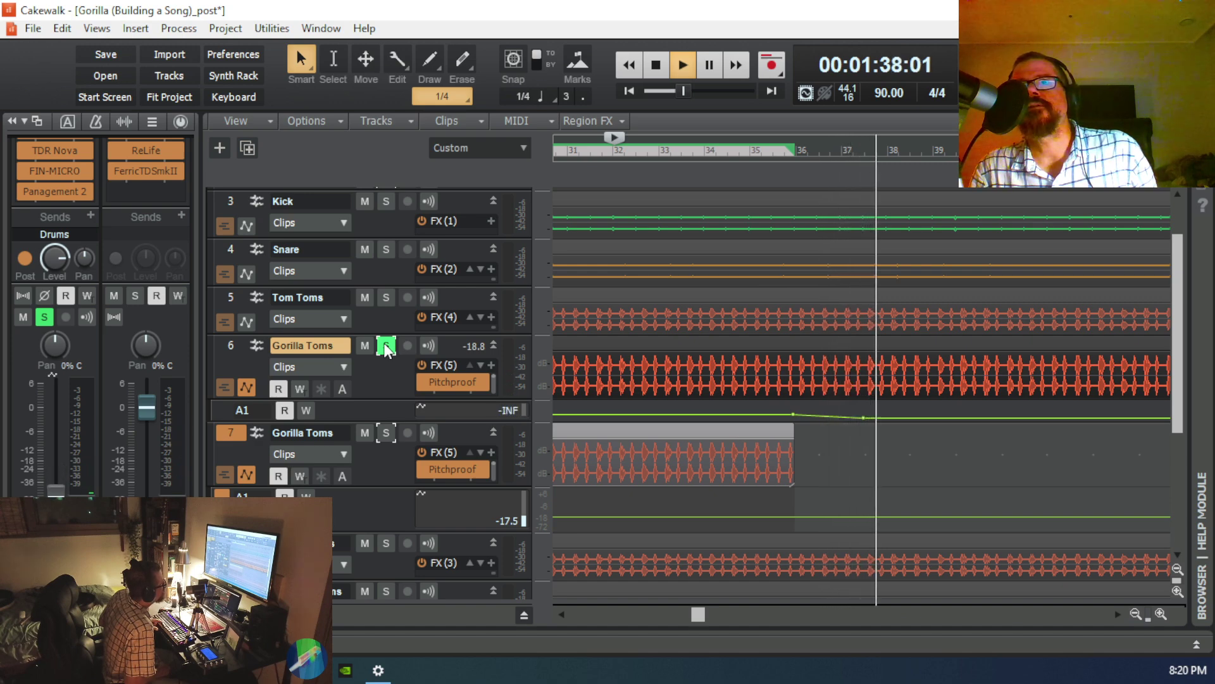
key(space)
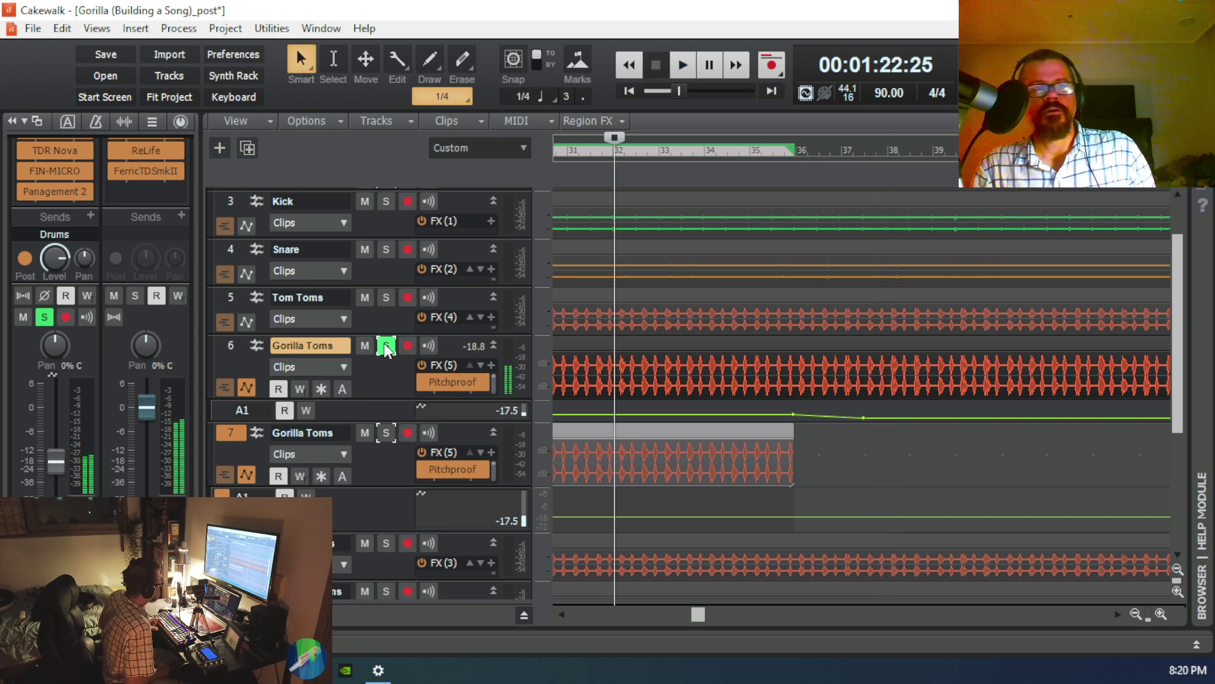
Step: Mute and unmute track 7, place the playhead at bar 34 and unsolo the original Gorilla Toms on track 6
click(366, 433)
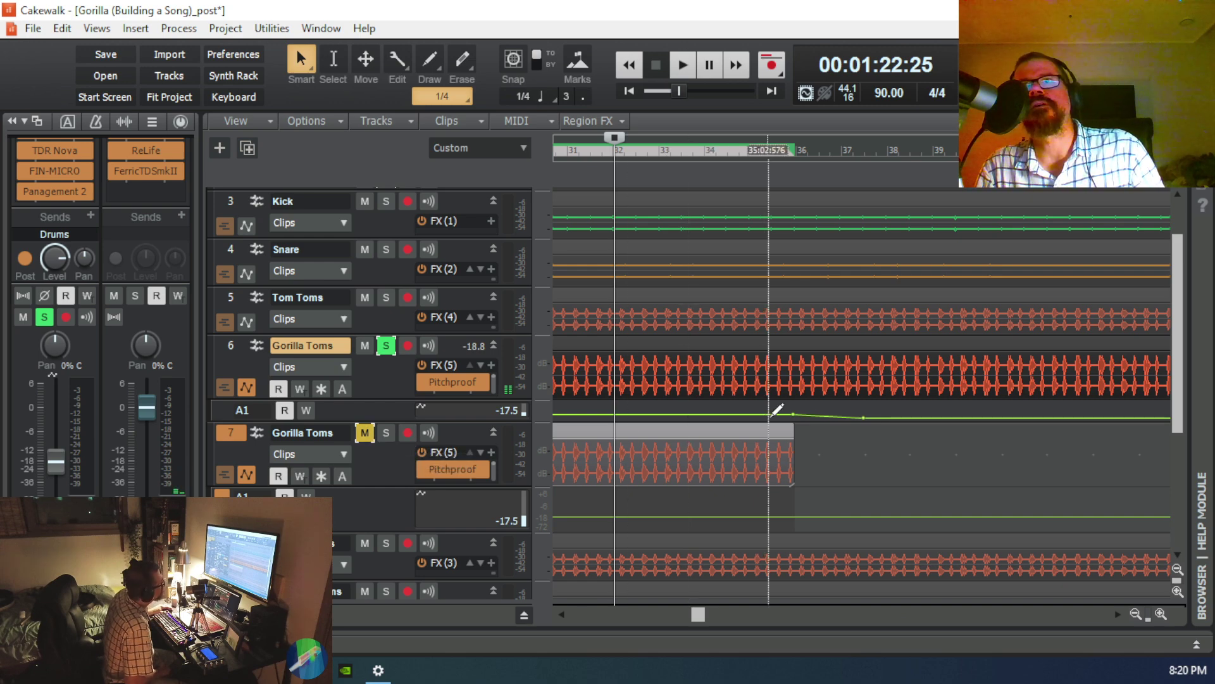
click(707, 386)
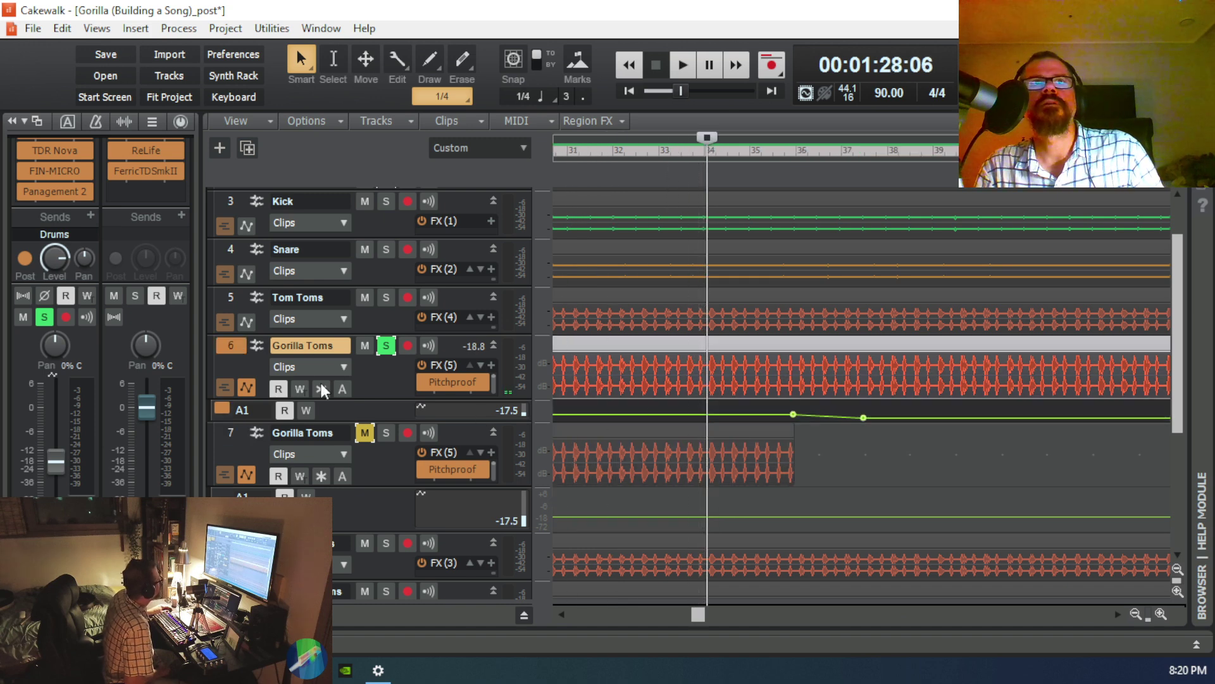
click(365, 432)
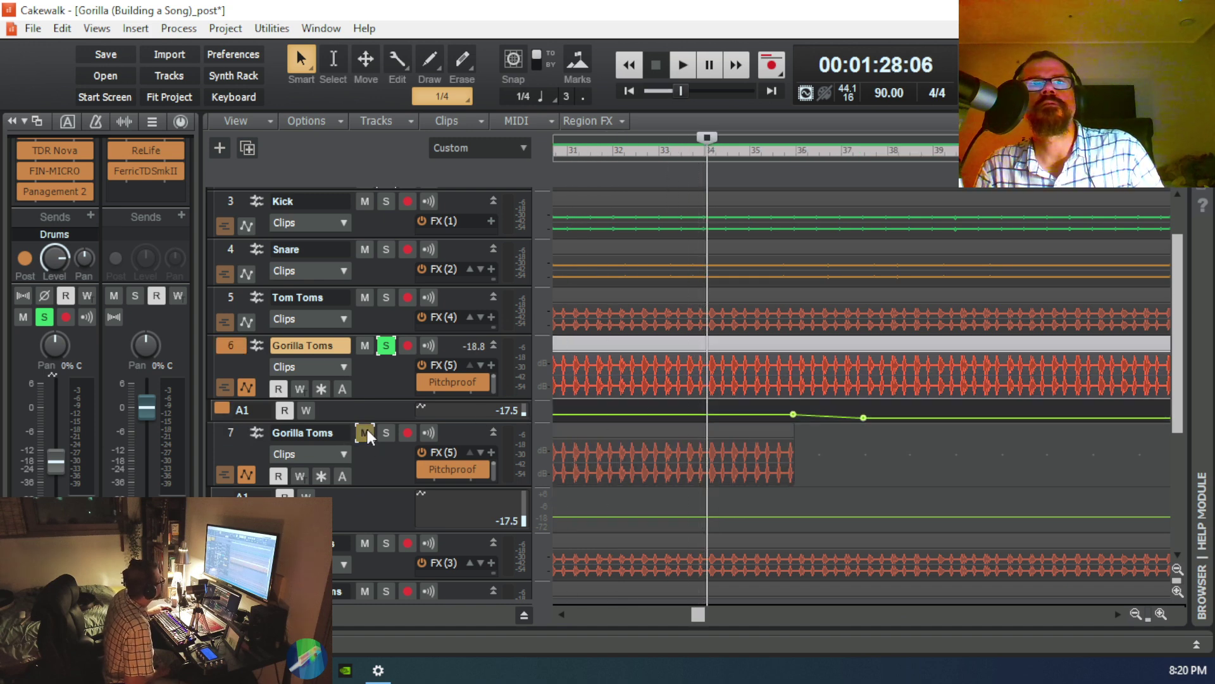
click(387, 345)
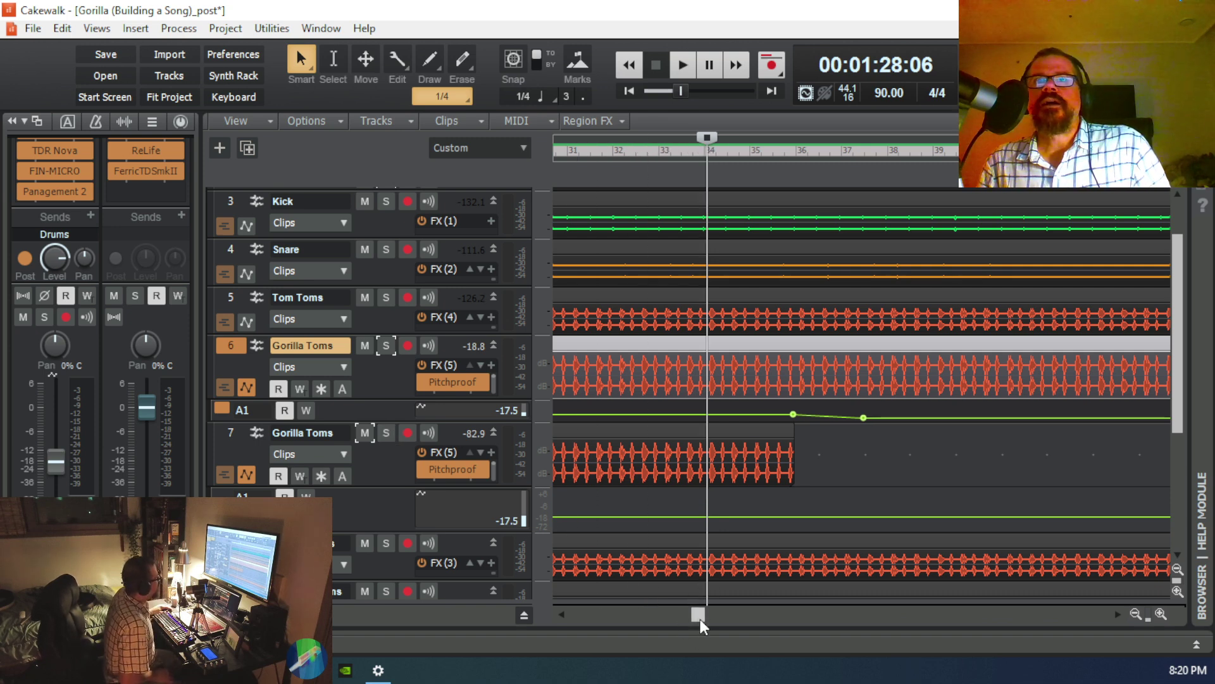
Step: Locate the next fade of the Gorilla Toms volume envelope near bar 87 and place the playhead at about bar 85
mouse_move(700, 619)
mouse_down()
mouse_move(723, 633)
mouse_move(698, 620)
mouse_move(709, 622)
mouse_up()
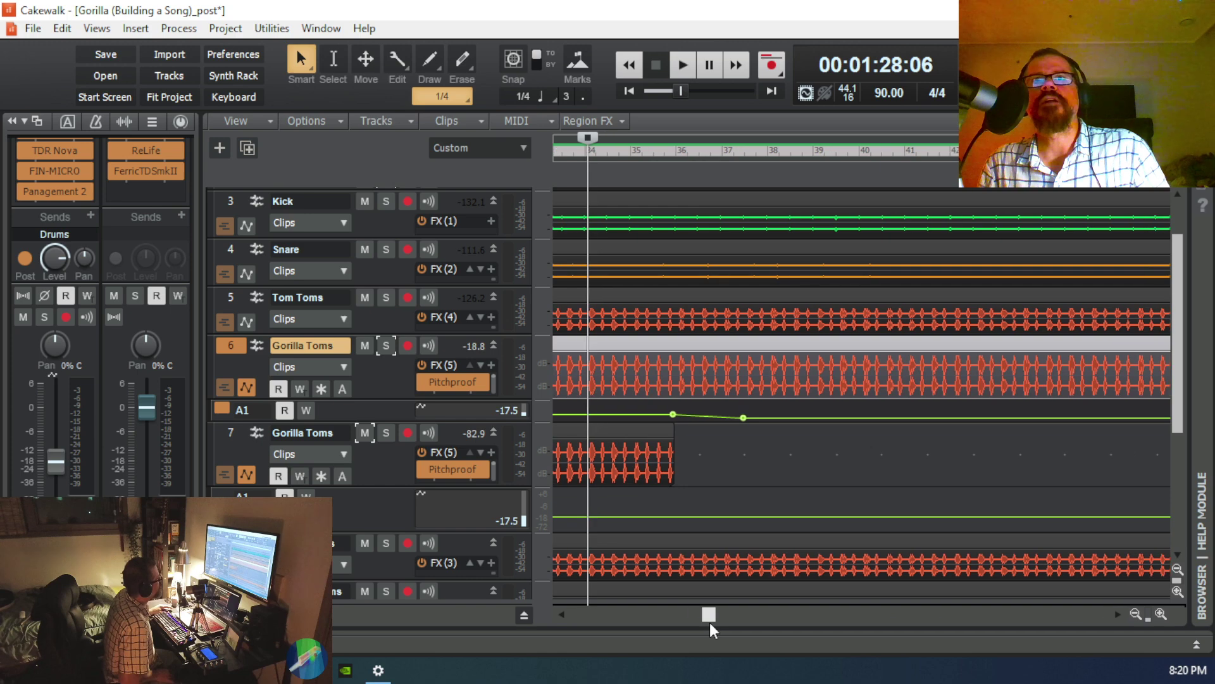
click(1133, 613)
click(1133, 612)
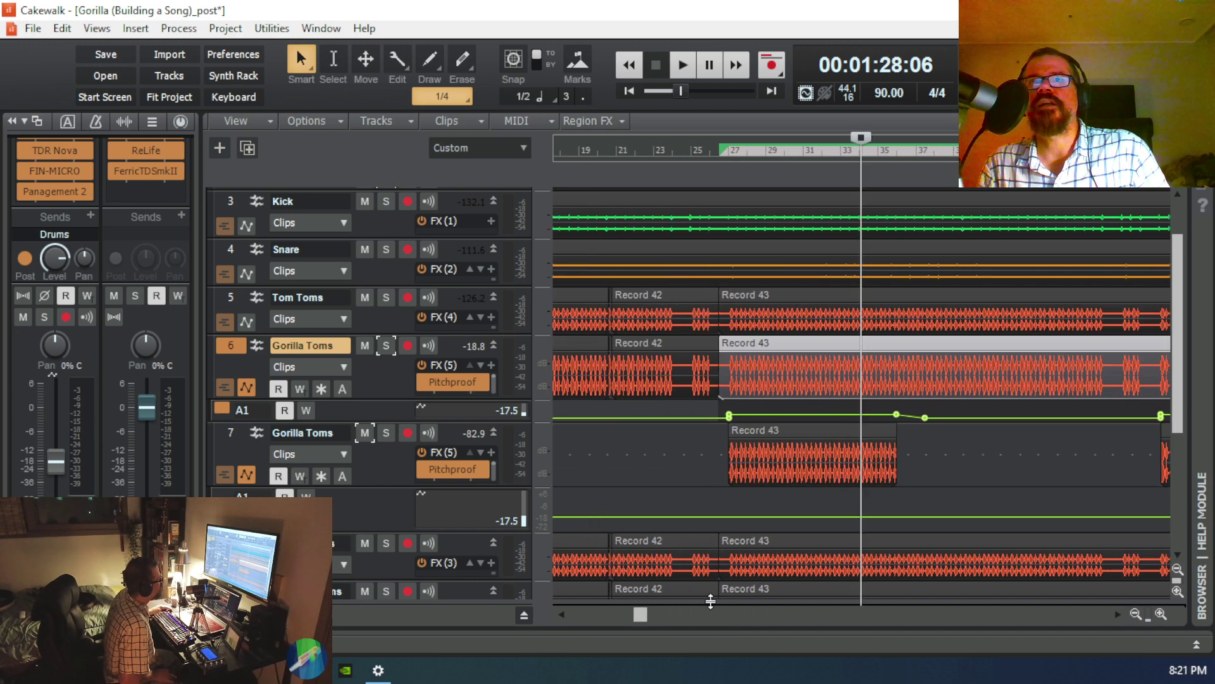
drag(642, 615, 854, 618)
click(780, 415)
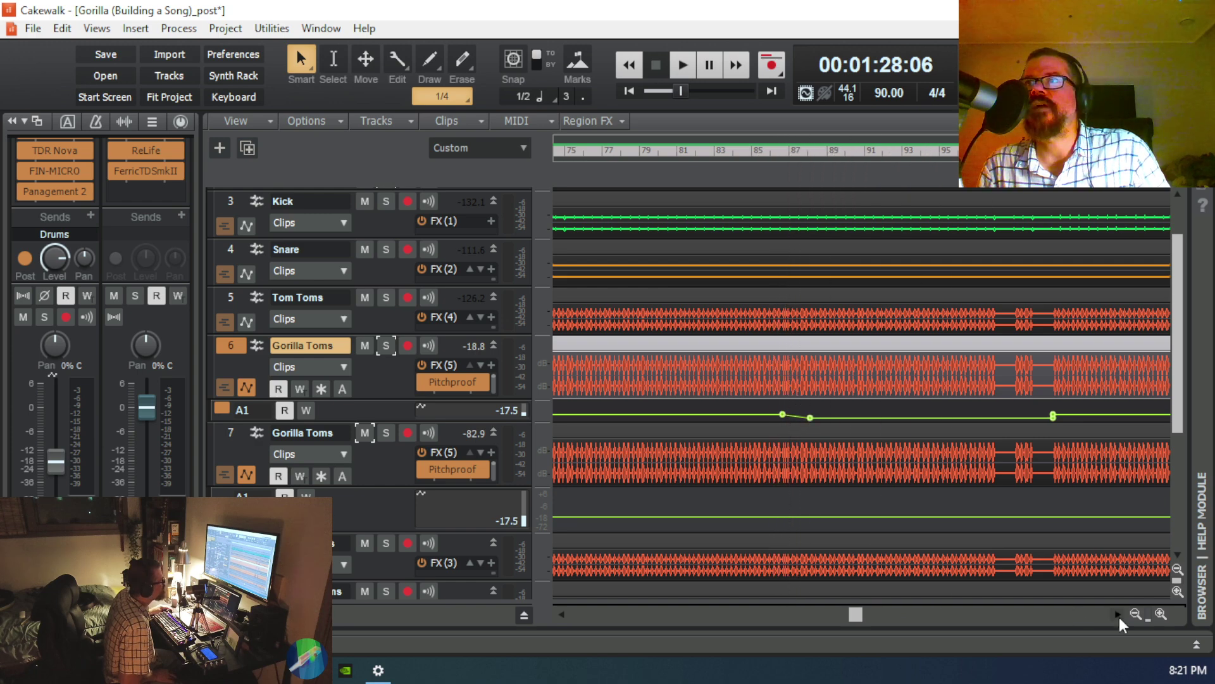
click(1157, 614)
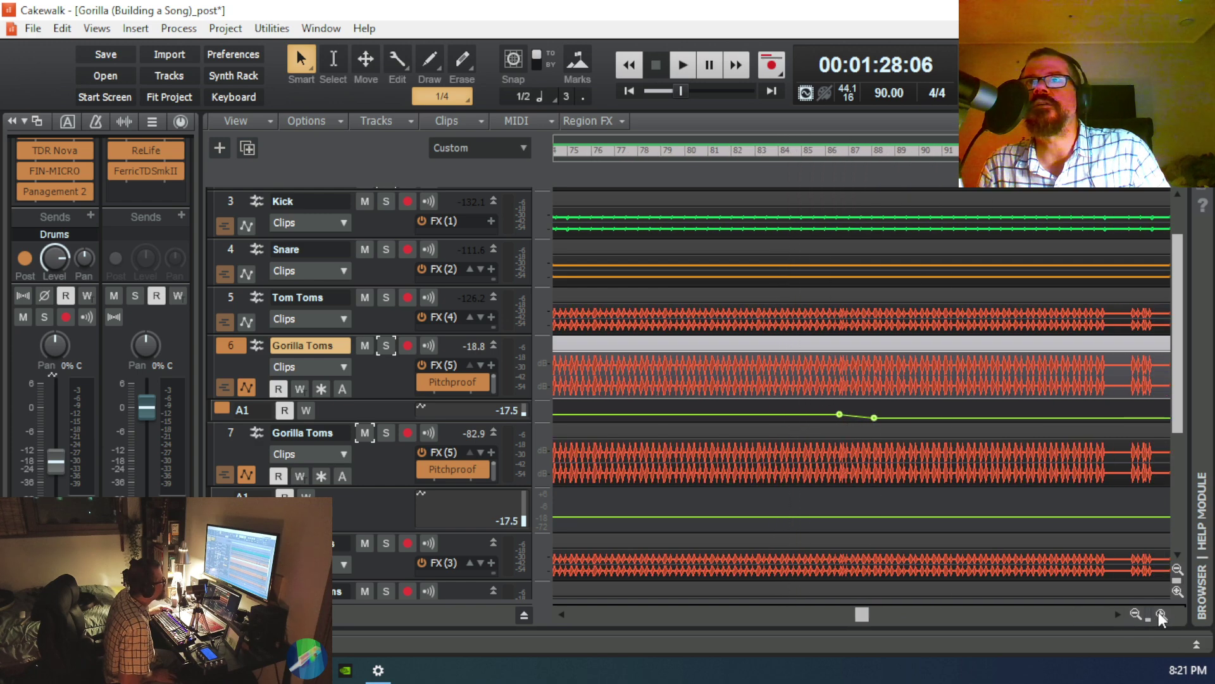
click(1157, 614)
drag(878, 613, 924, 620)
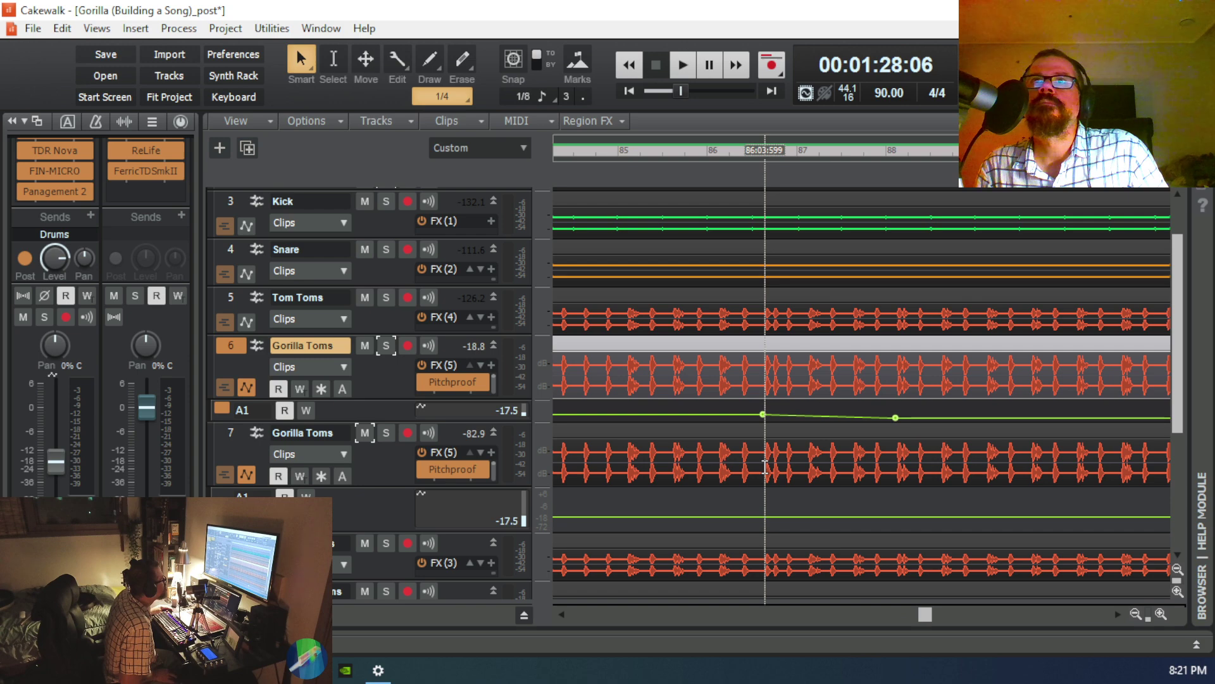
click(666, 375)
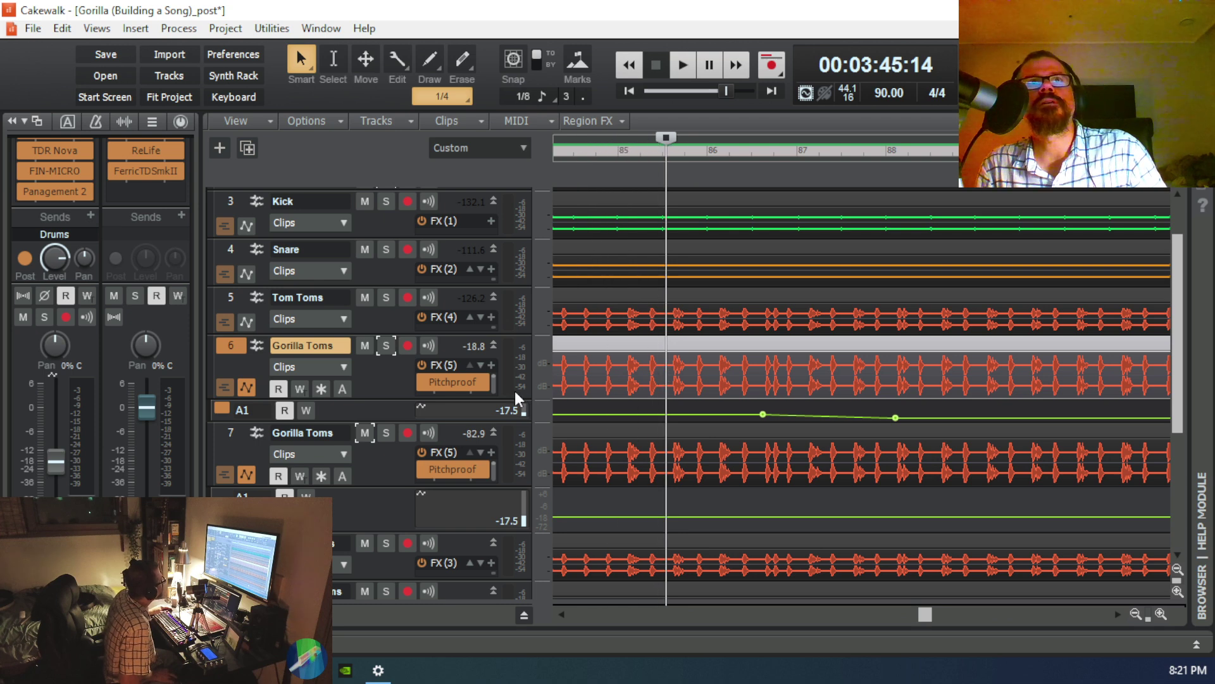
Step: Mute the duplicate track 7 and play the mix twice from about bar 85 into the original track's fade
click(364, 432)
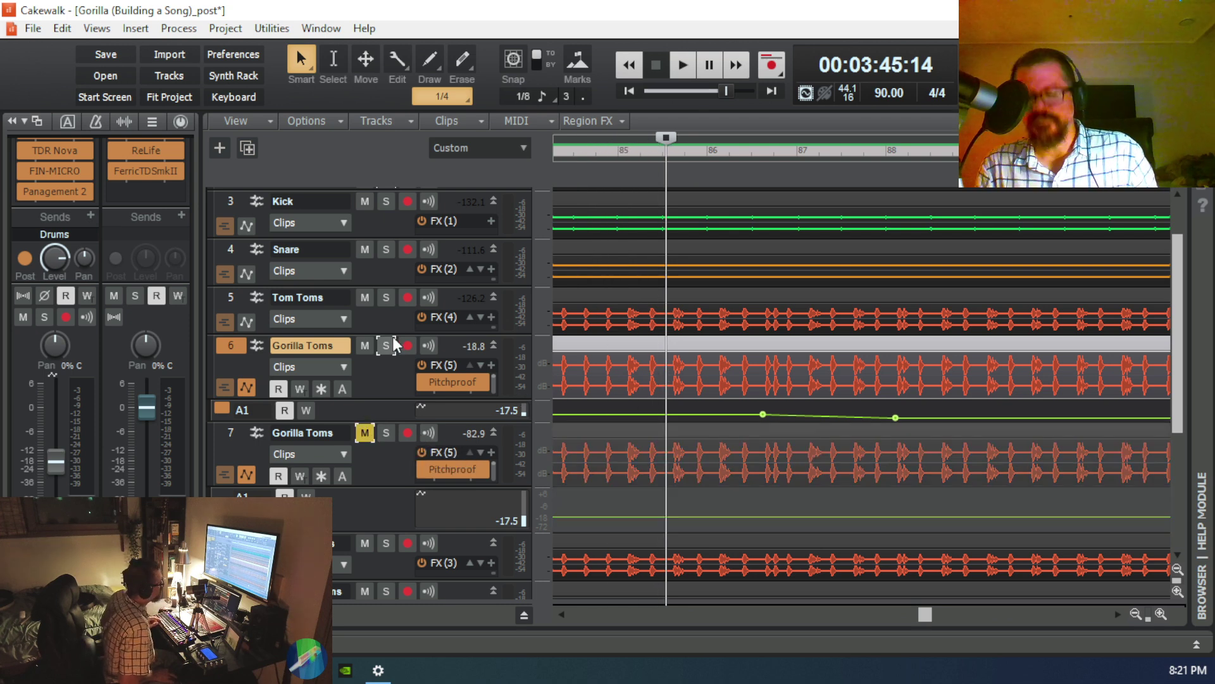
key(space)
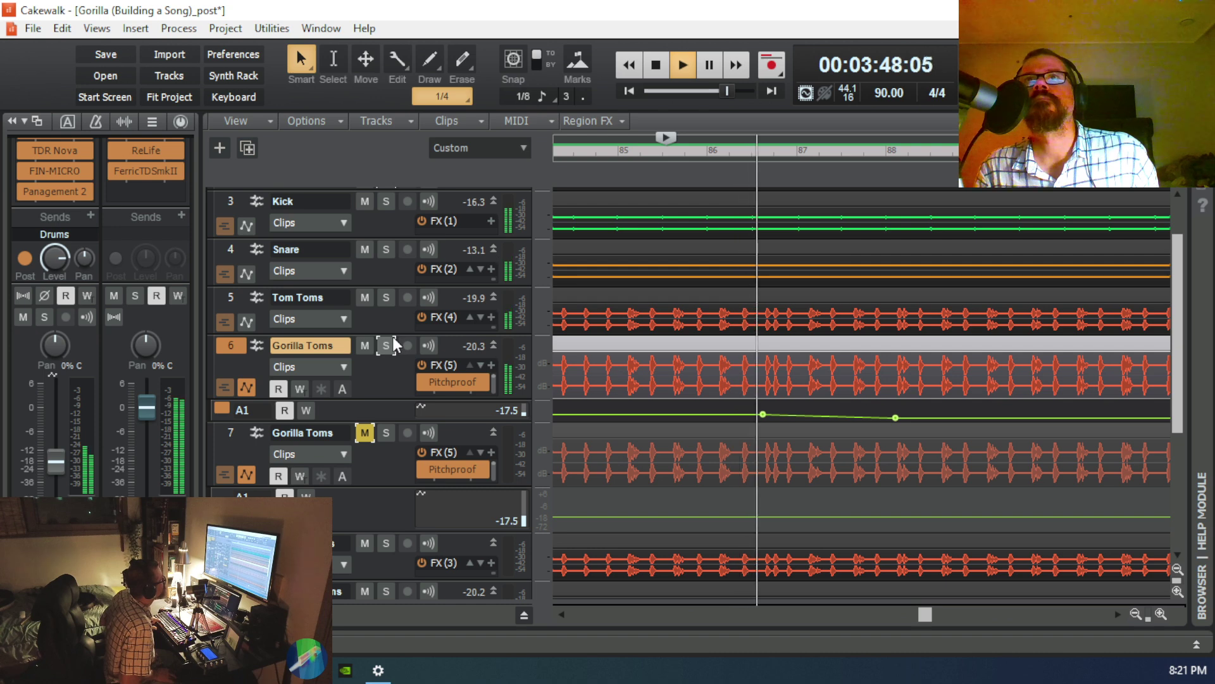
key(space)
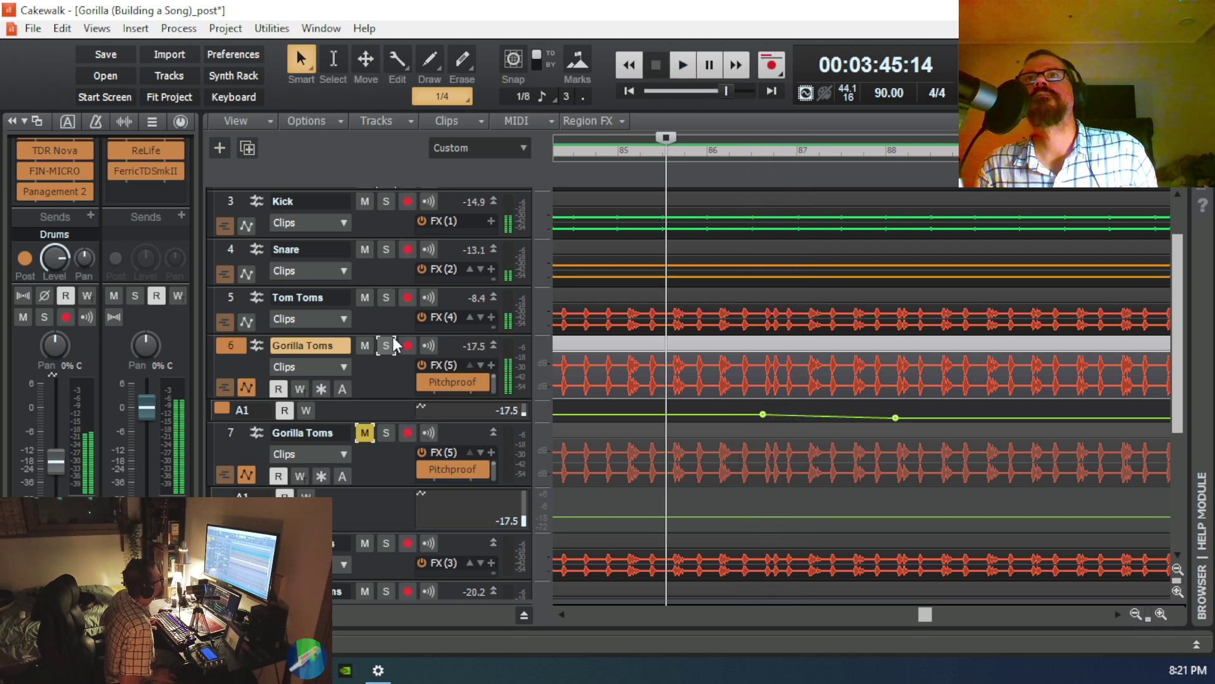
key(space)
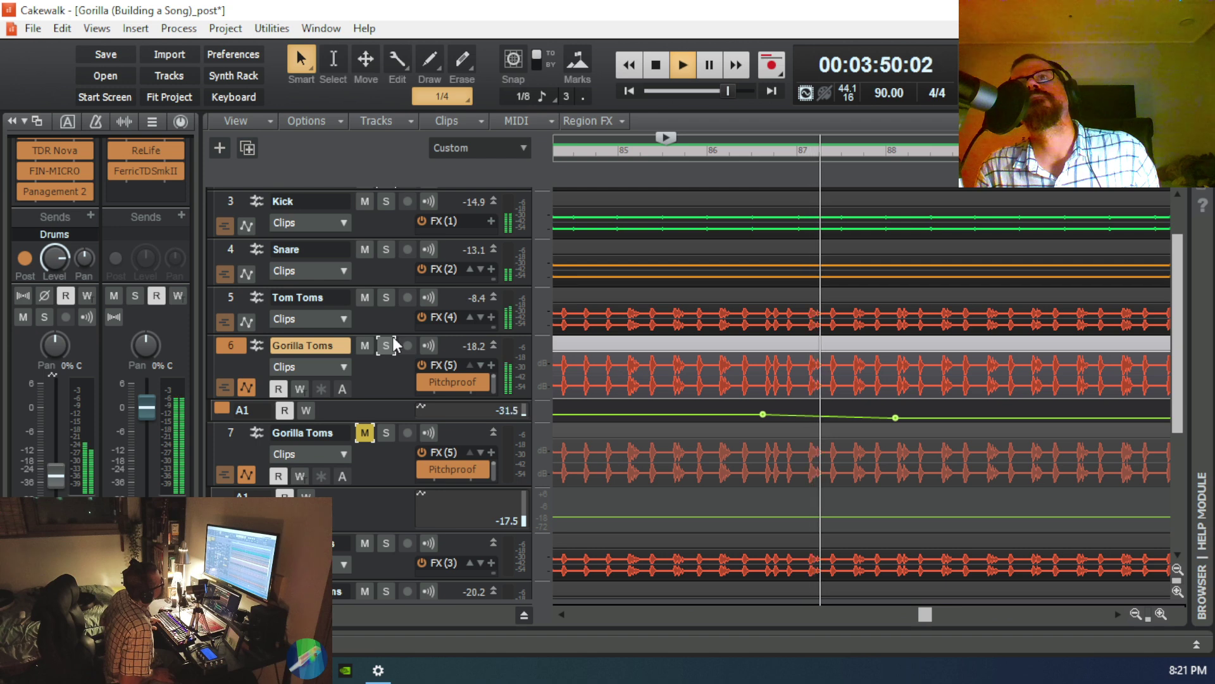
key(space)
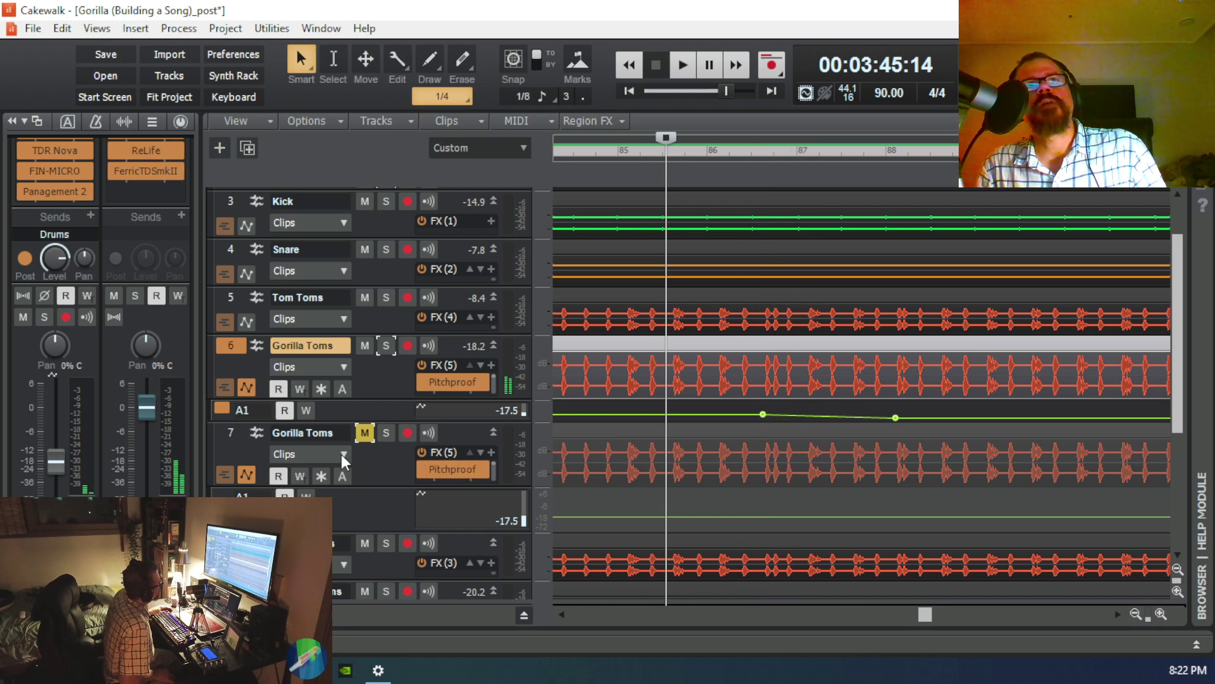
Step: Unmute track 7 and cut its audio from the fade's start just before bar 87 to the volume step at about bar 101
click(366, 432)
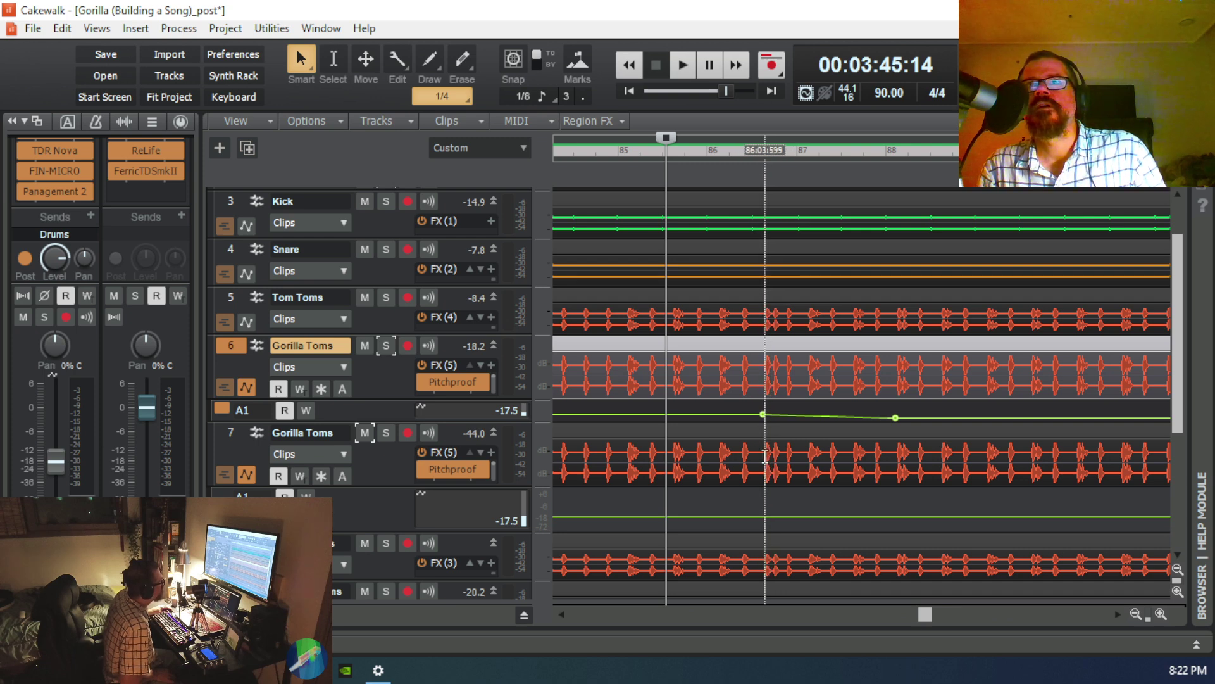
mouse_move(761, 415)
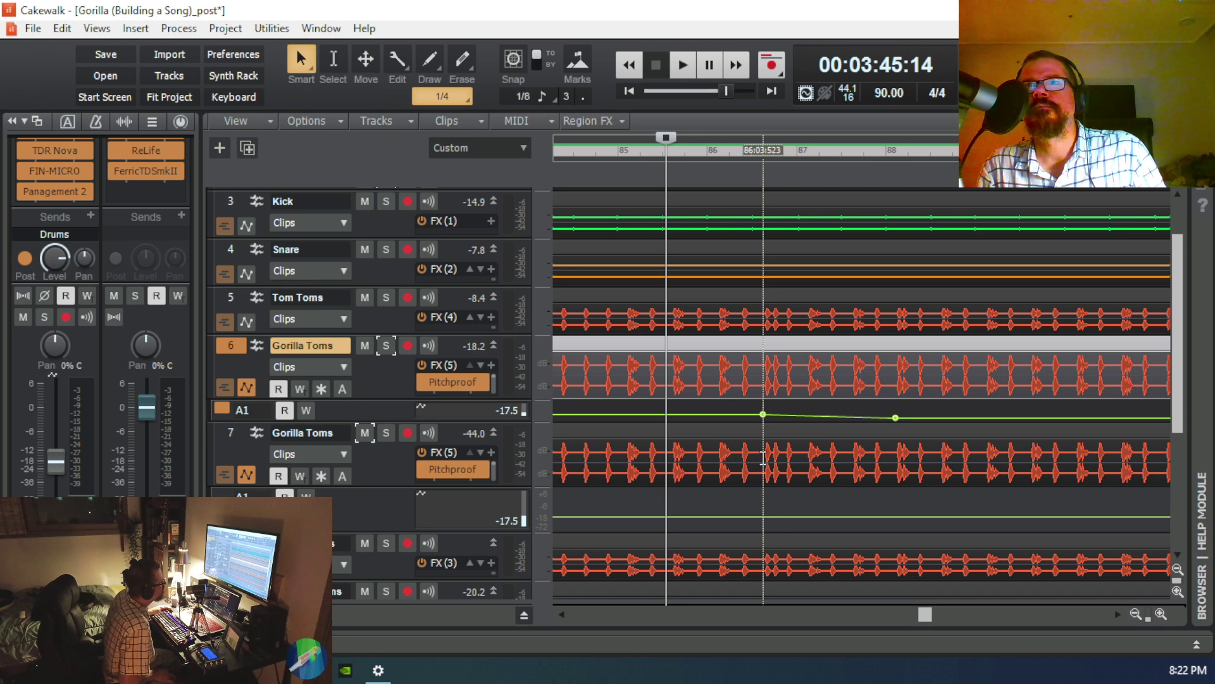
drag(764, 457, 1047, 475)
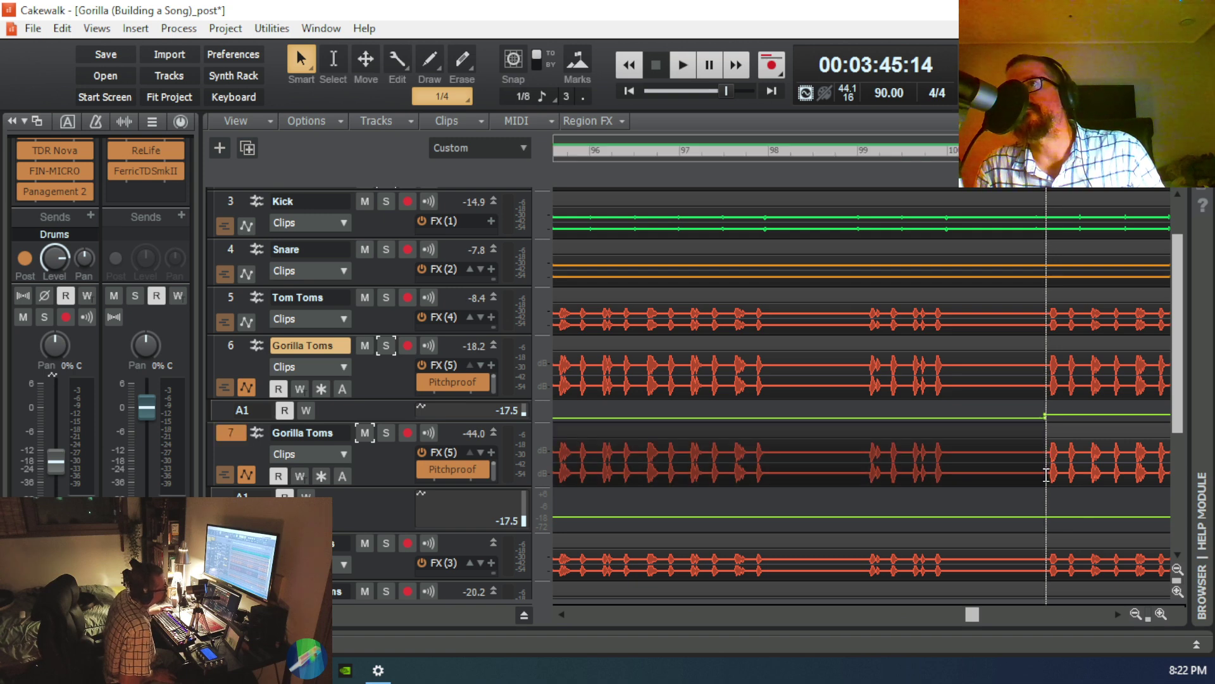
click(54, 33)
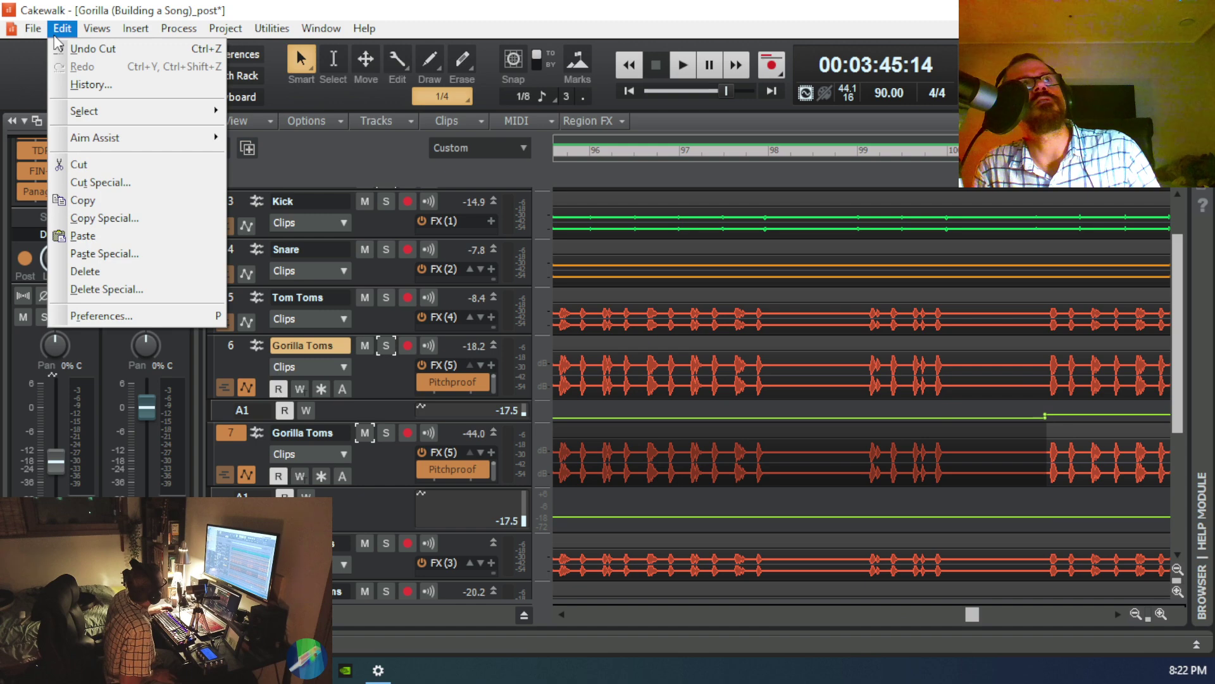
click(104, 166)
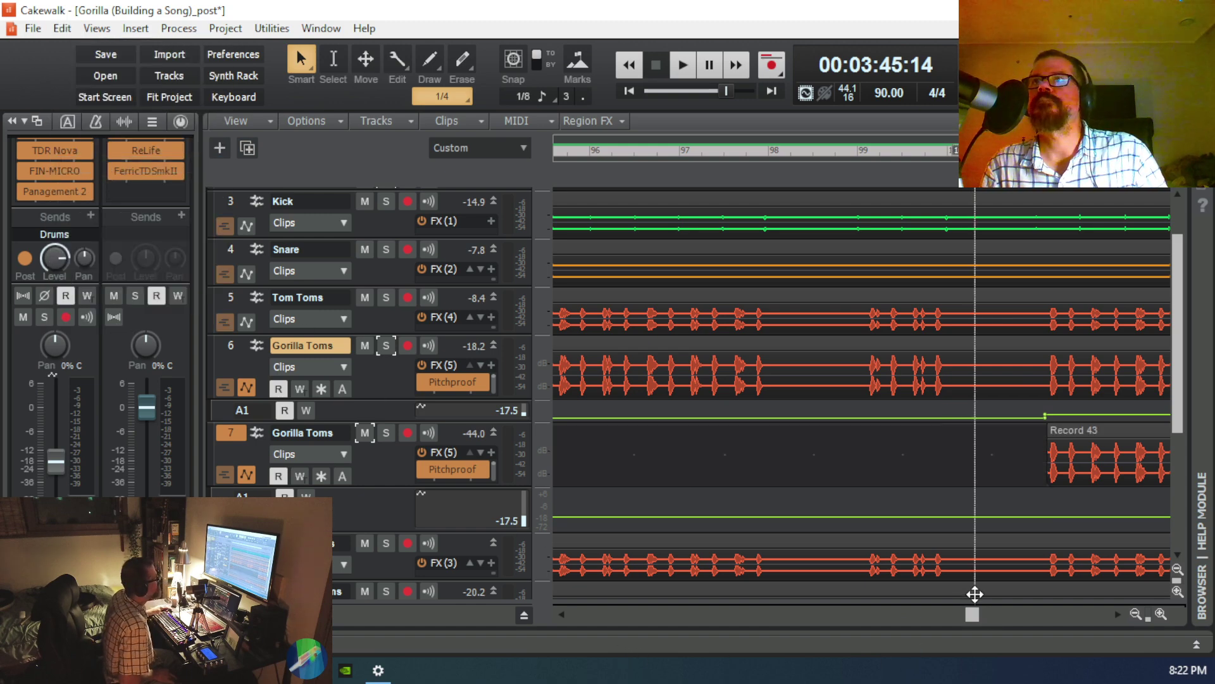
Step: Review the remaining clips on track 7 up to the song's end, then fit the whole project in view from bar 1
drag(973, 612, 1076, 628)
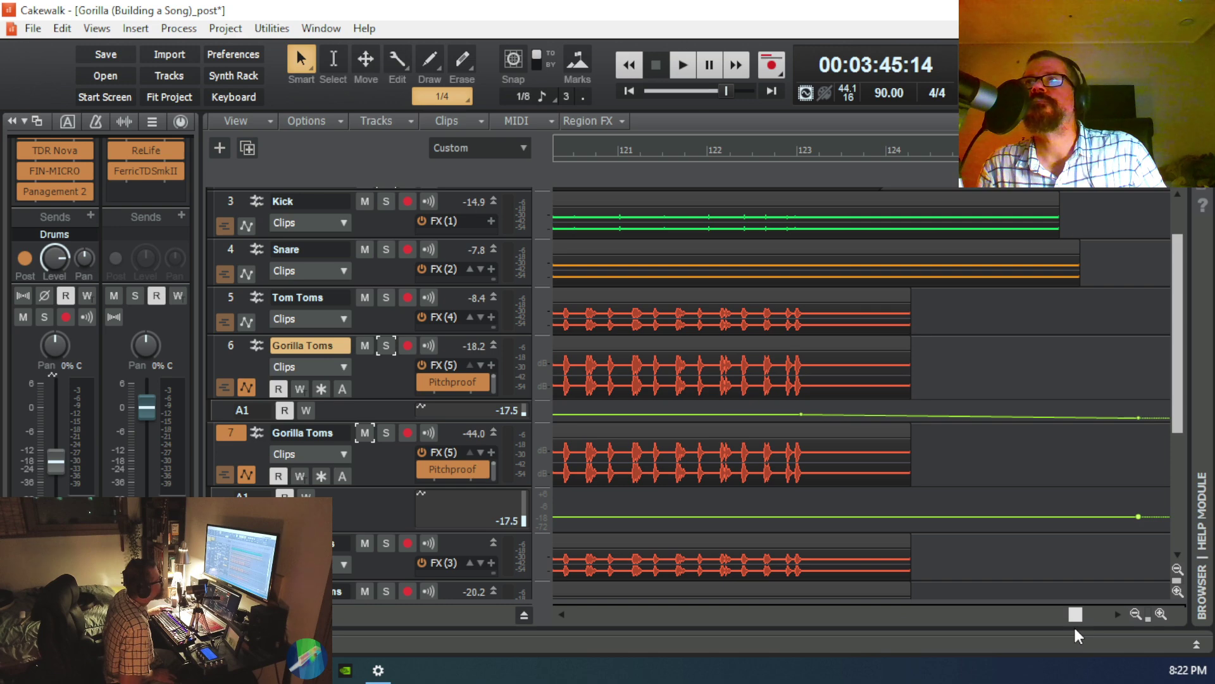
drag(1074, 629, 929, 591)
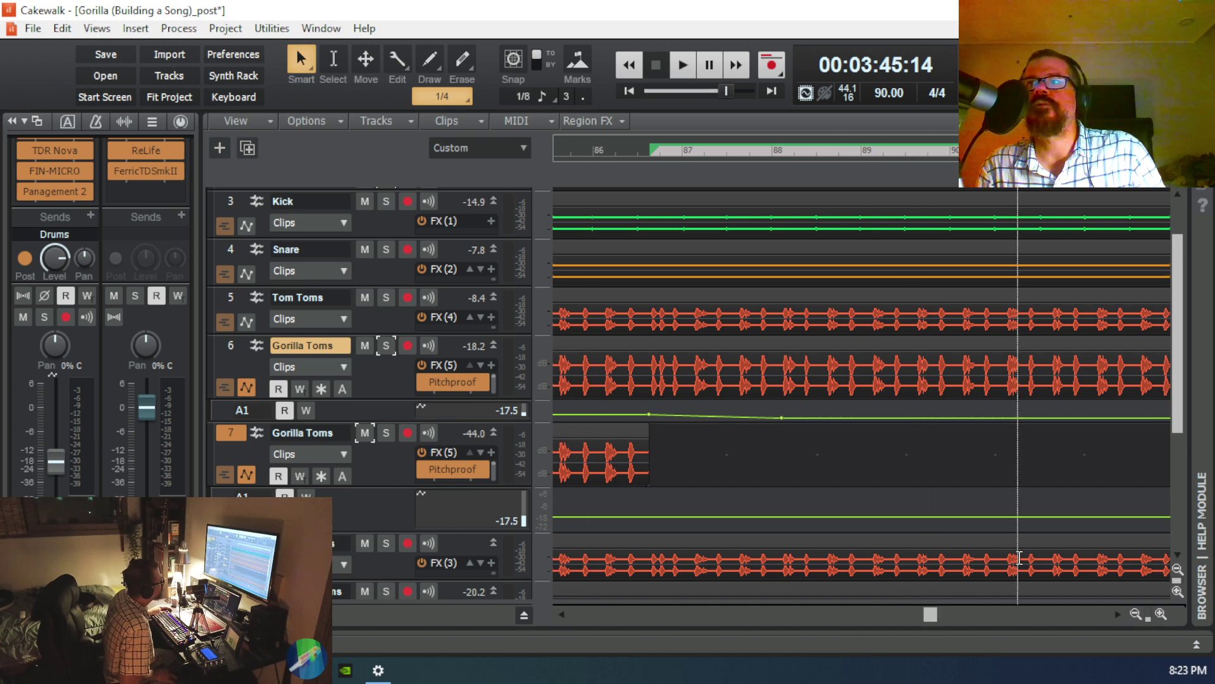
click(1135, 614)
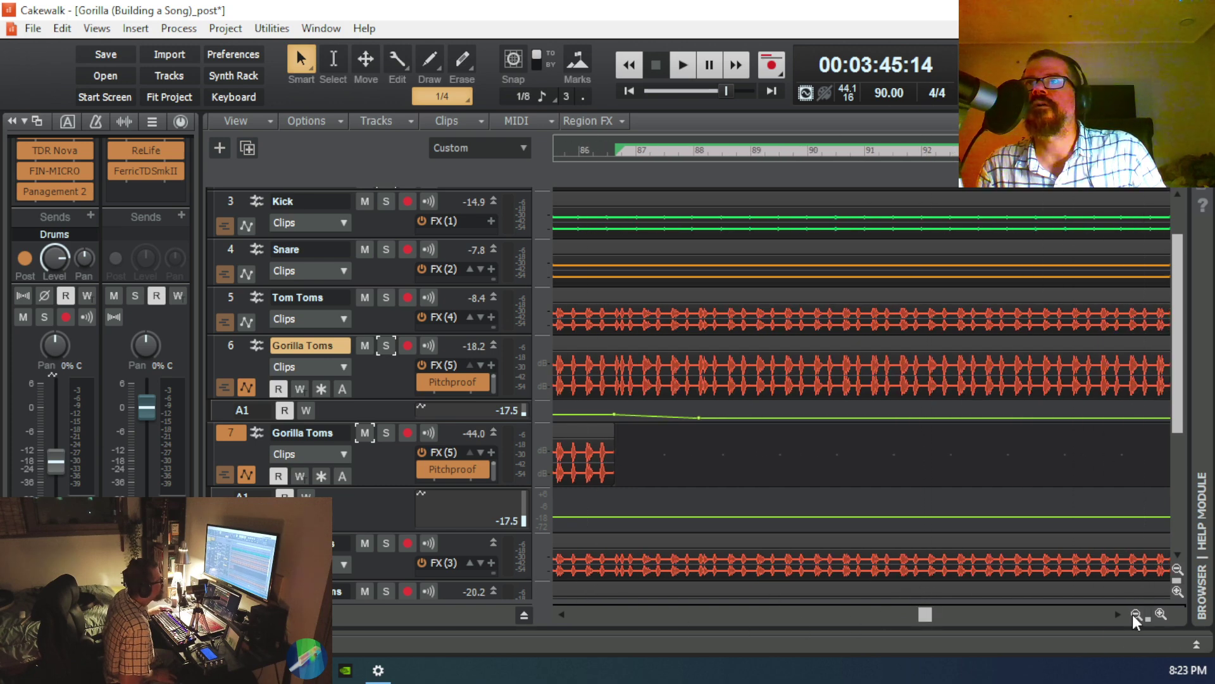
click(1134, 614)
click(1135, 614)
click(1134, 614)
click(1134, 614)
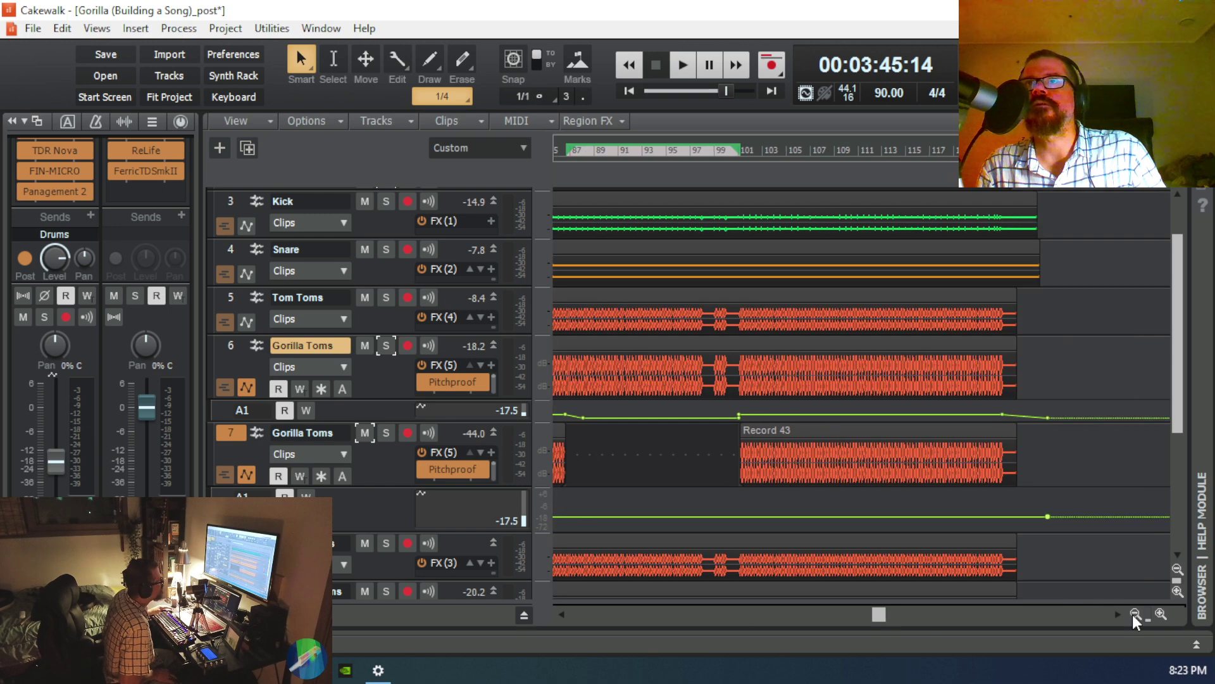
drag(877, 614, 641, 626)
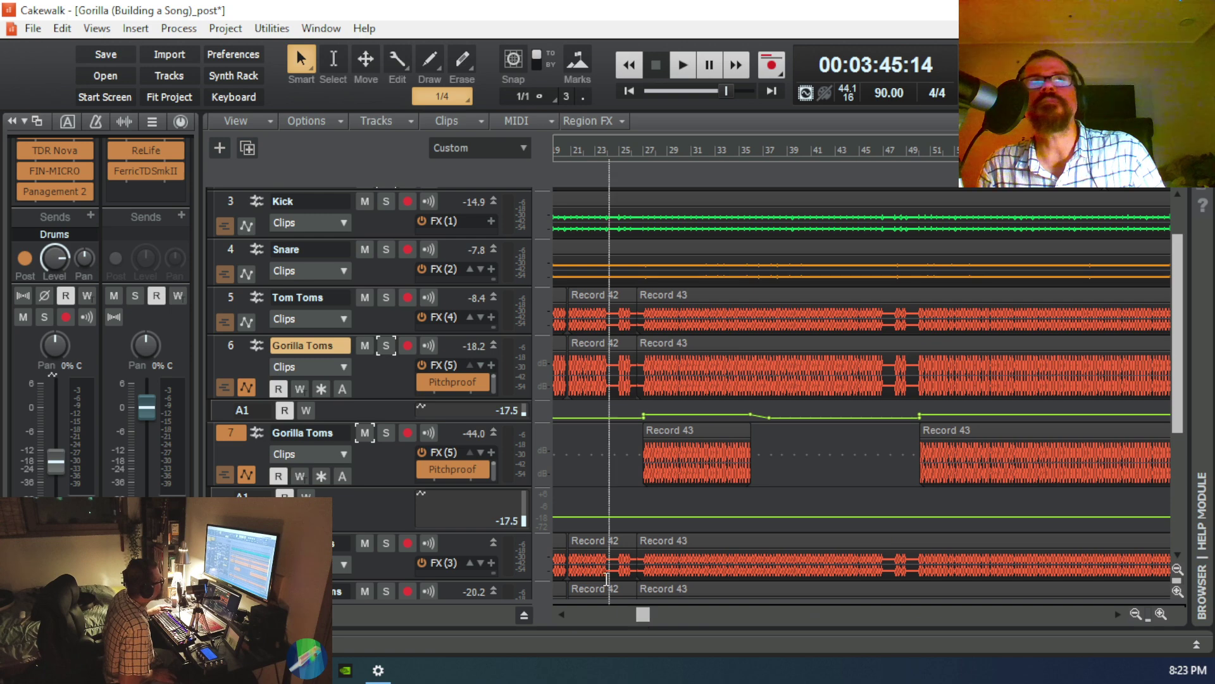
click(166, 97)
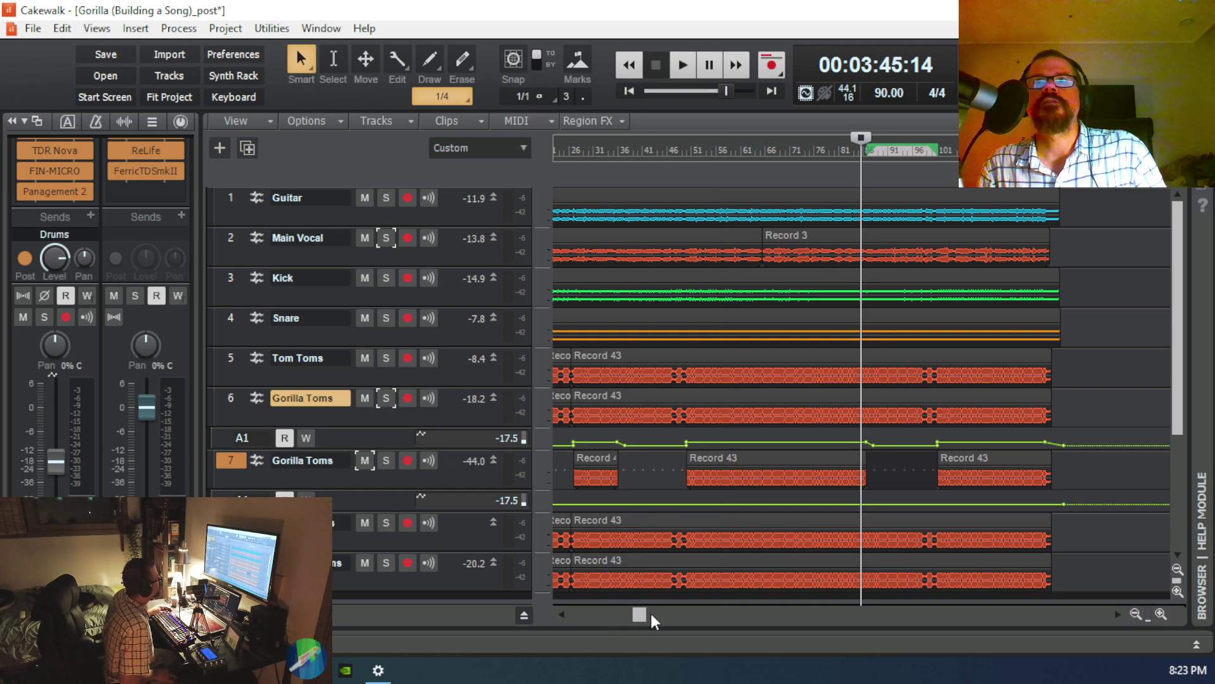
drag(634, 610, 569, 611)
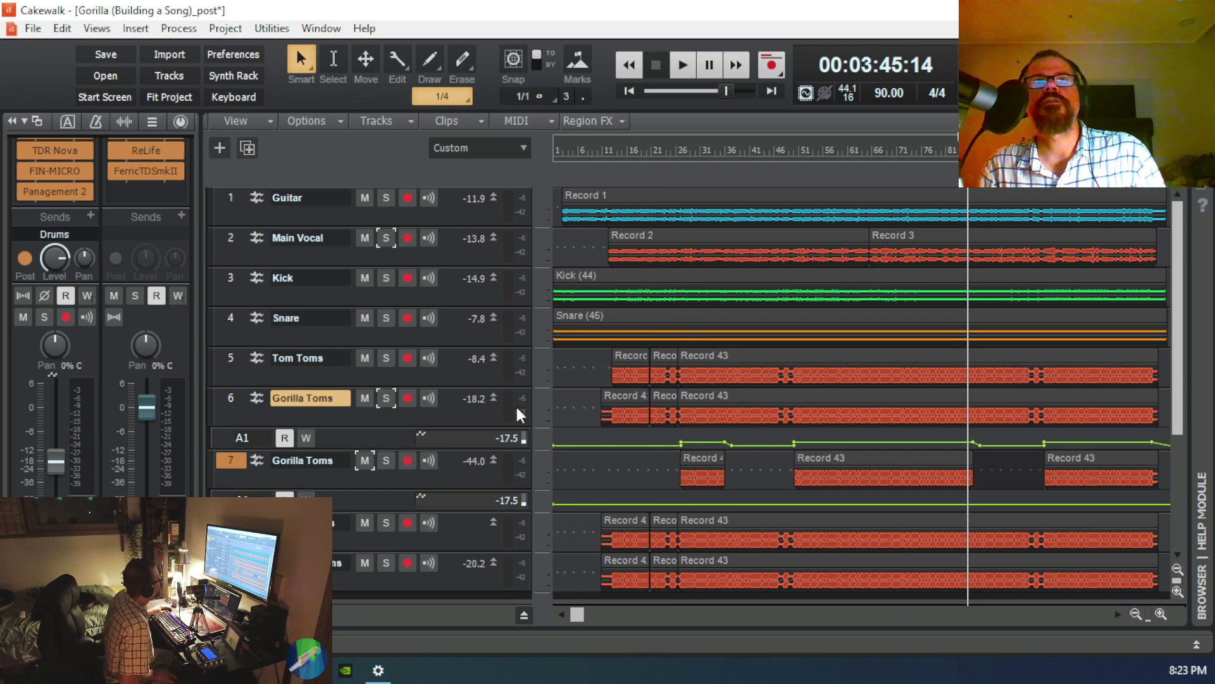
Step: Solo the original Gorilla Toms on track 6, play it briefly from bar 32 and unsolo it
click(388, 398)
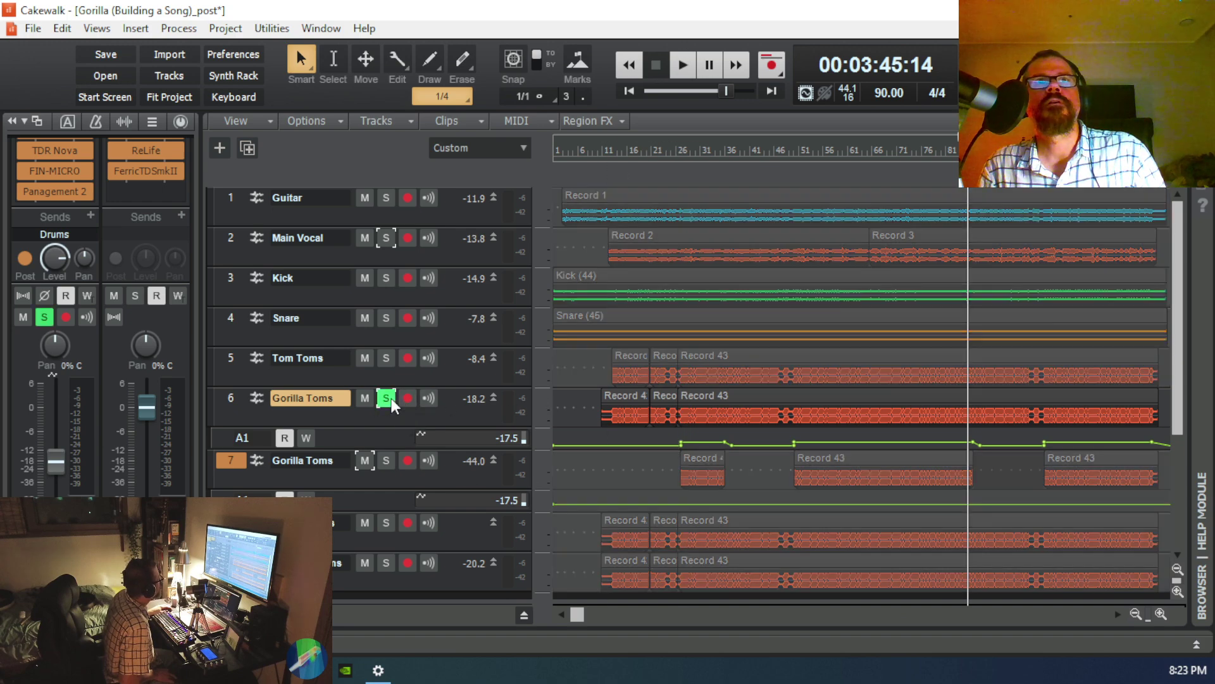
click(717, 413)
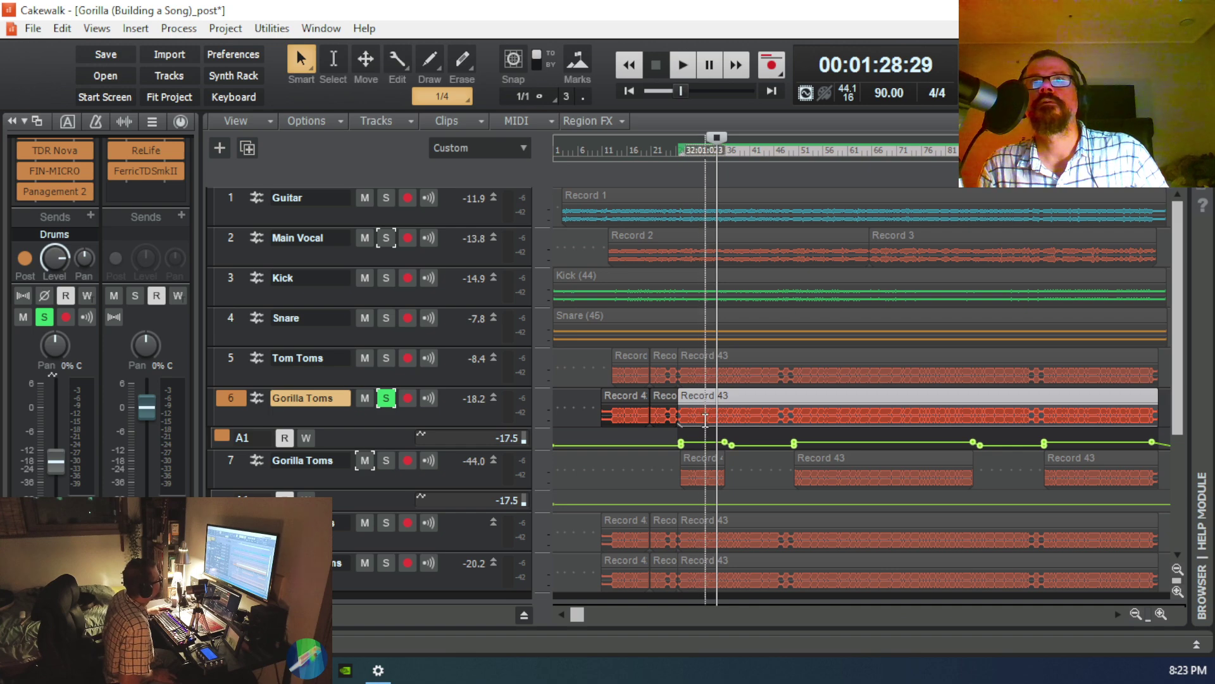
key(space)
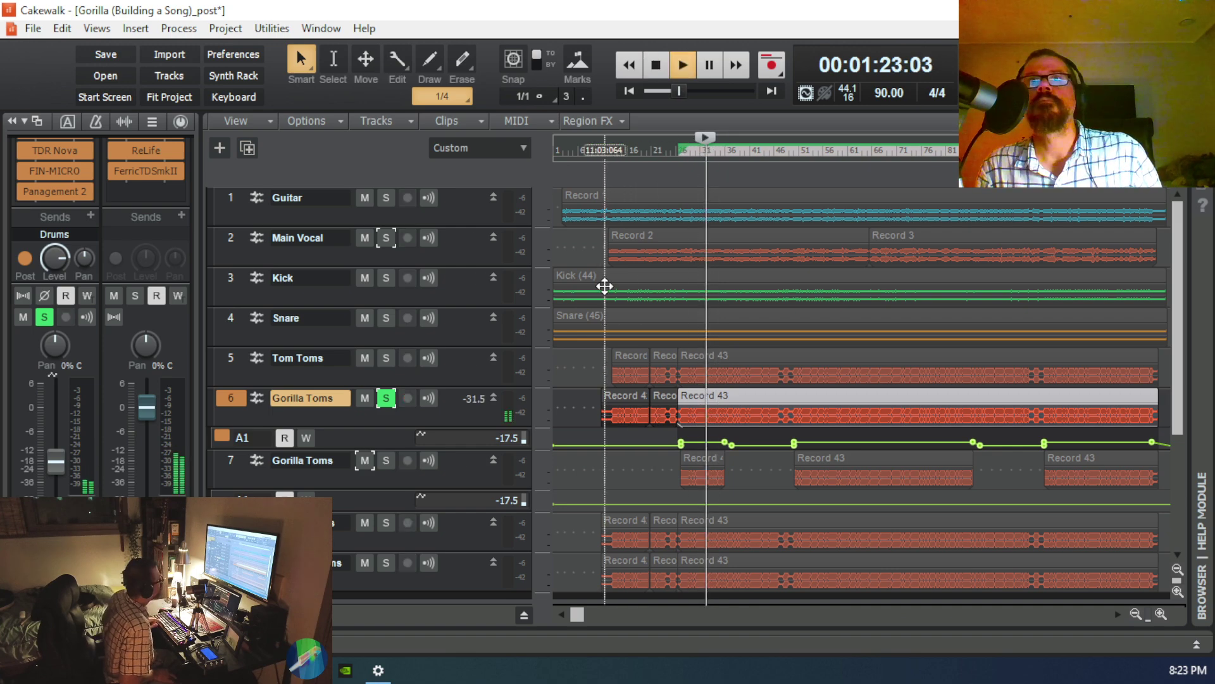
key(space)
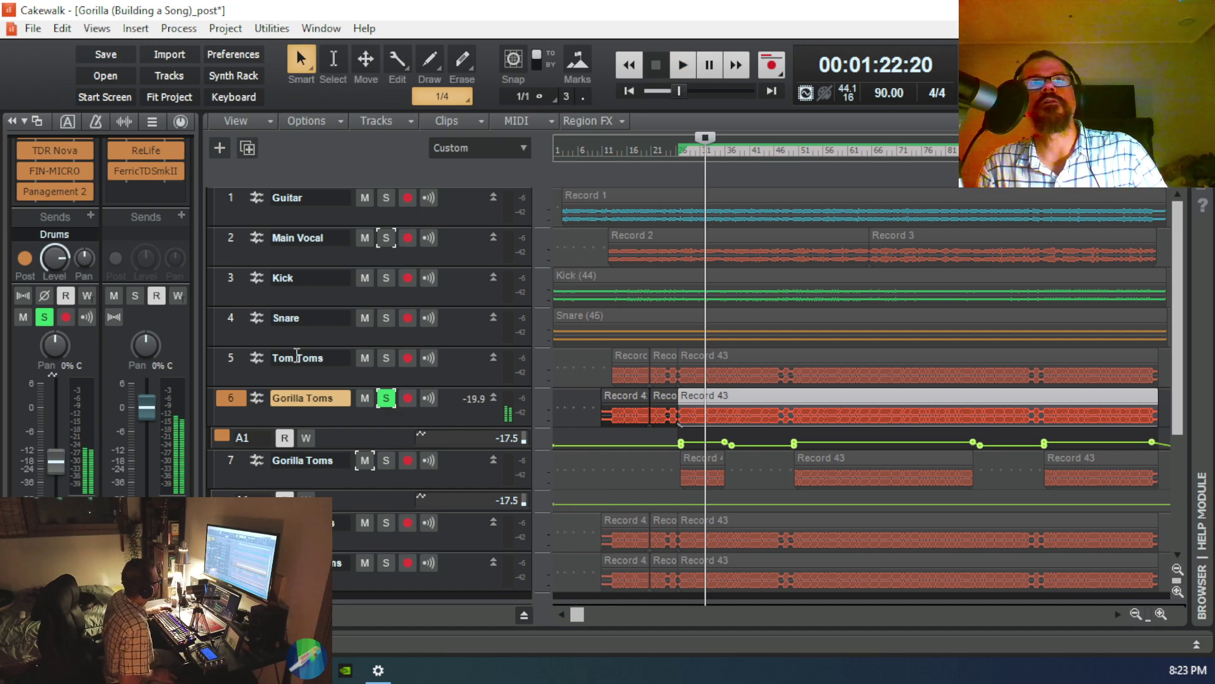
click(380, 398)
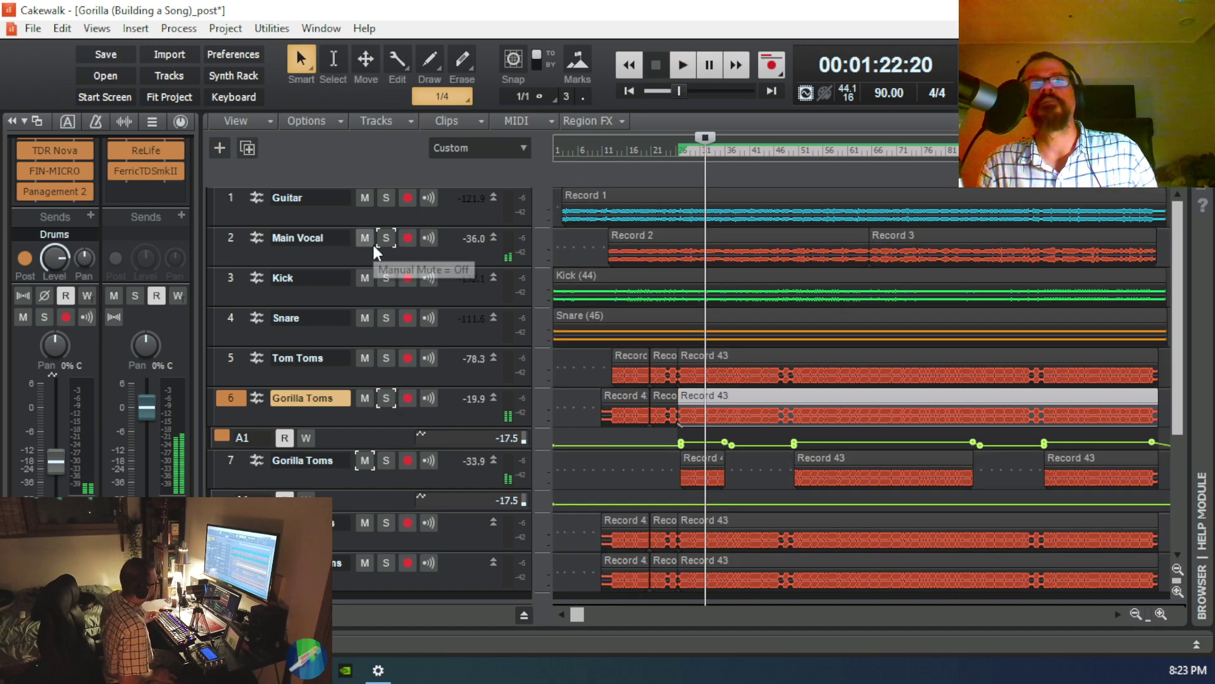
Step: Mute the duplicate track 7 and play the full mix with the automated Gorilla Toms from bar 32 past the fade
click(366, 461)
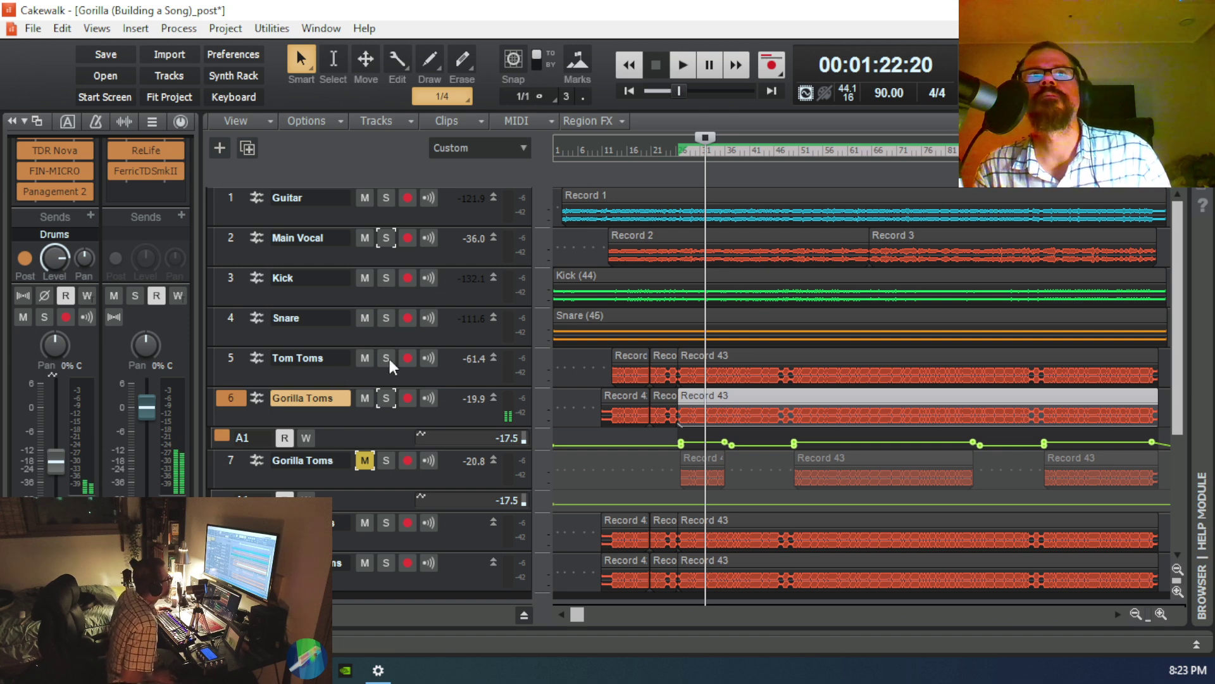
key(space)
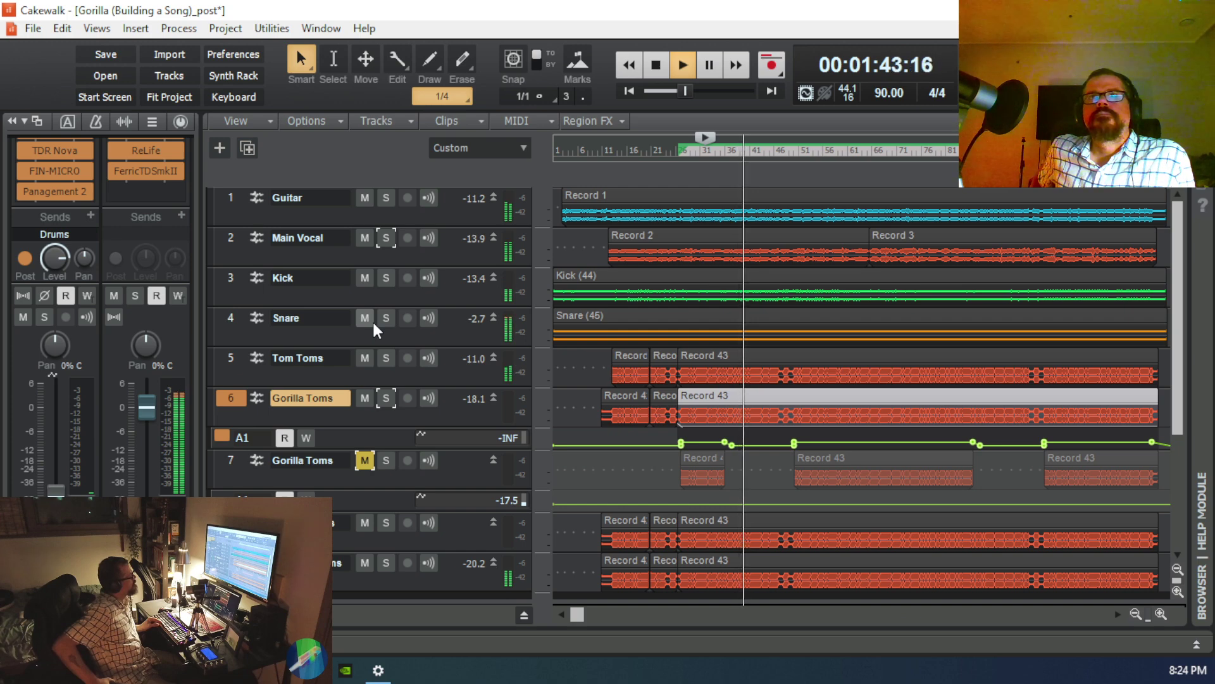
key(space)
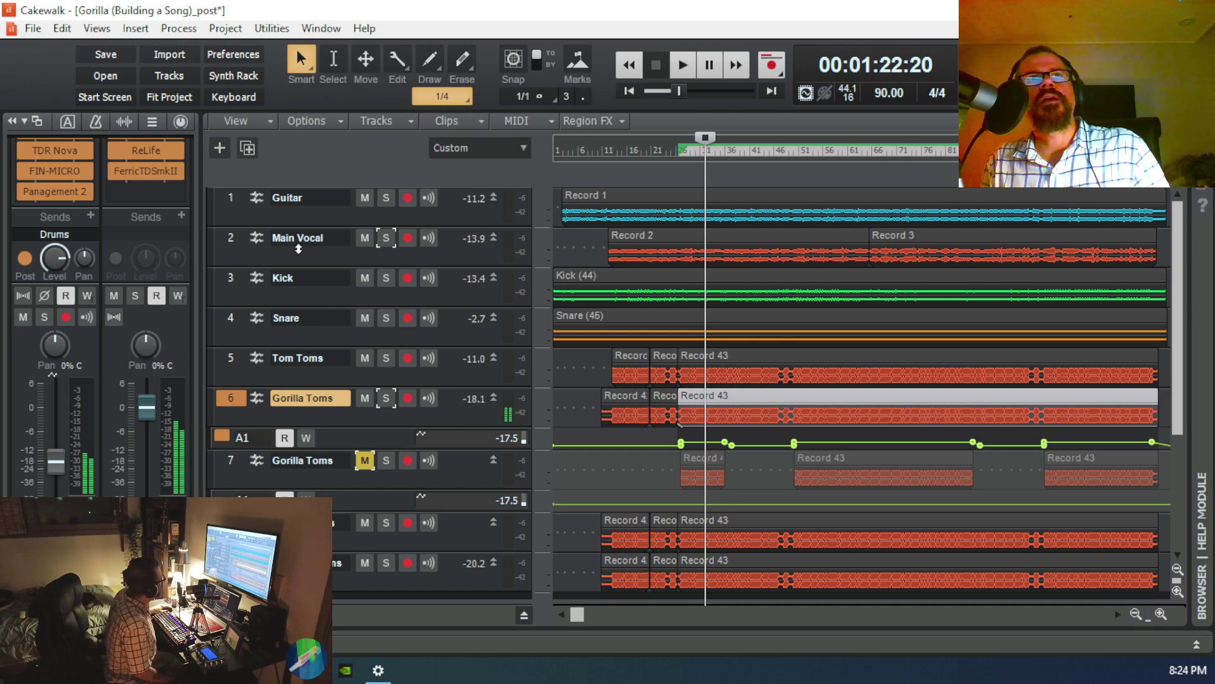
Step: Mute the original Gorilla Toms, unmute the cut duplicate on track 7 and play the full mix from bar 32 past the clip's end
click(364, 398)
click(365, 460)
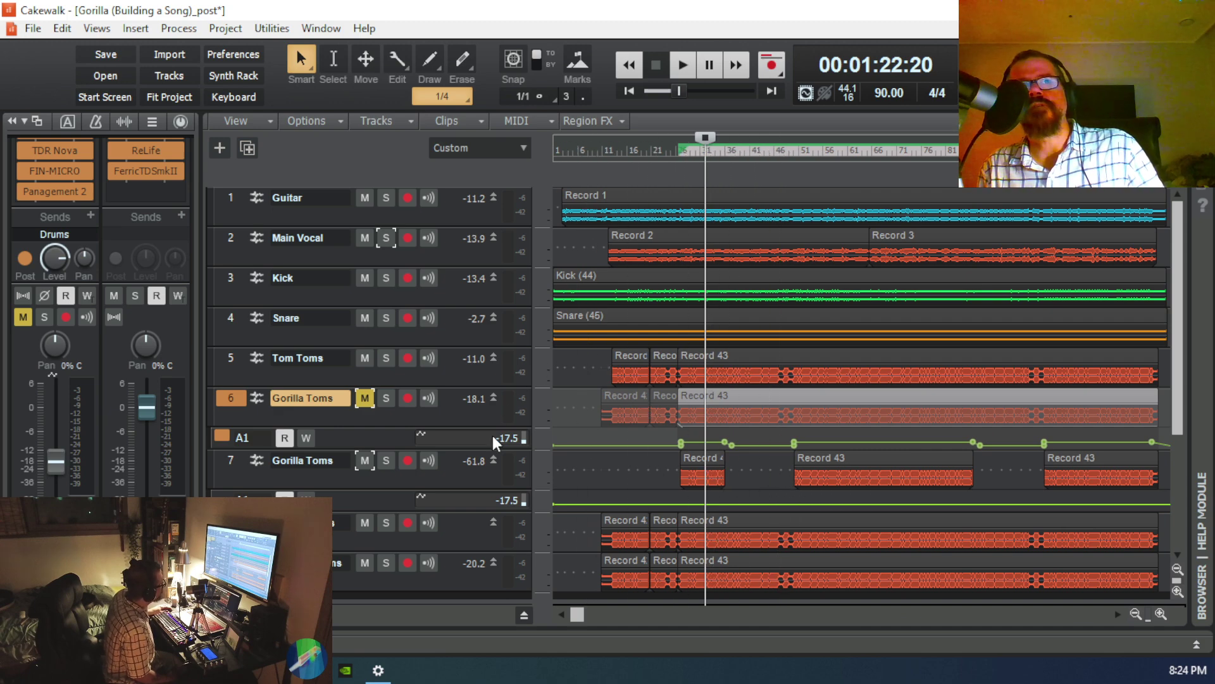
key(space)
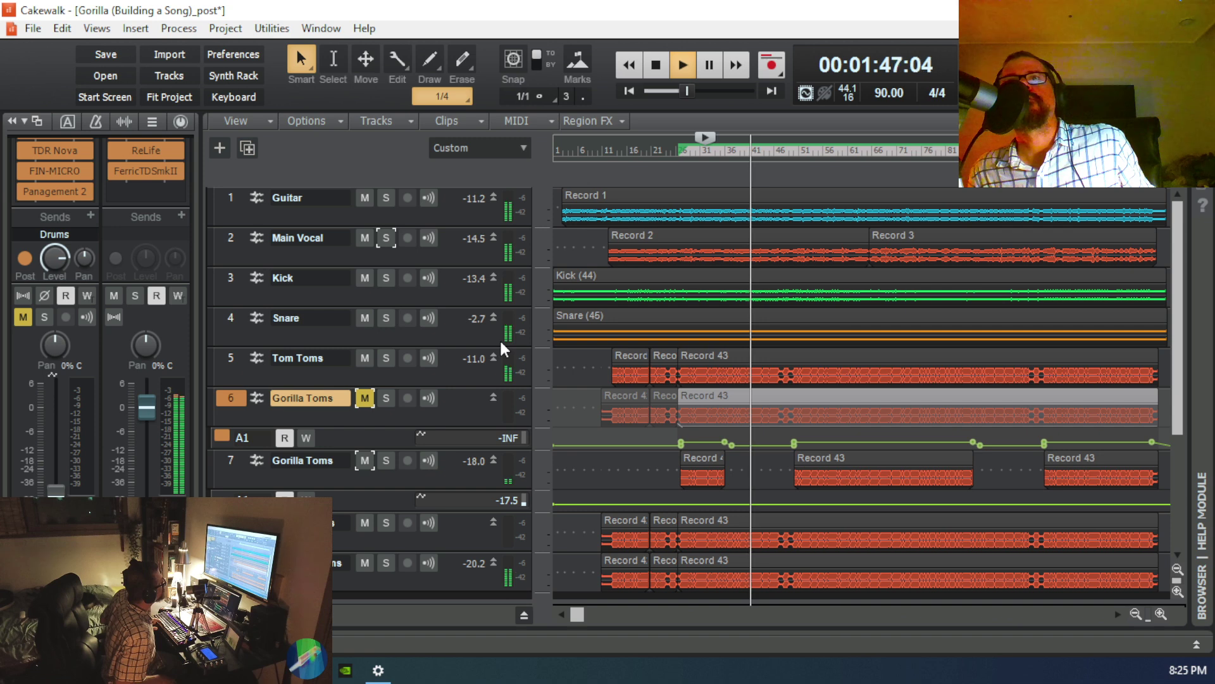
key(space)
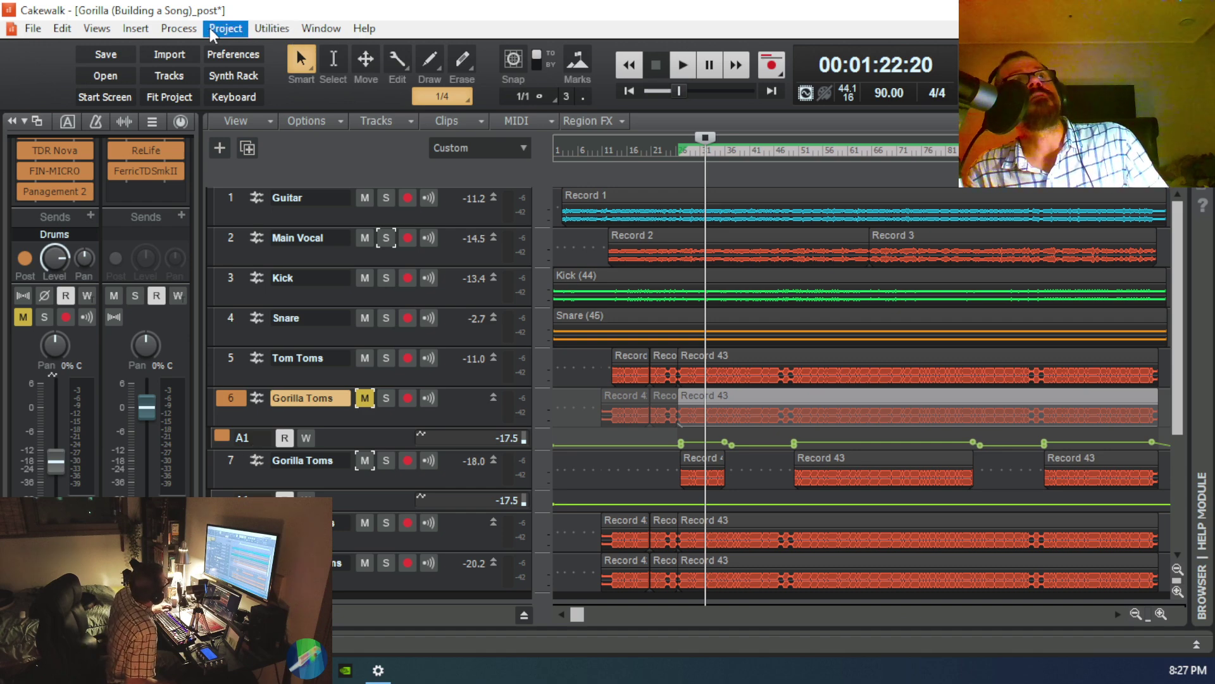
Step: Open the Gorilla (frozen) project from the Gorilla folder, accepting the missing plug-in notice and dismissing the opening notification
click(33, 29)
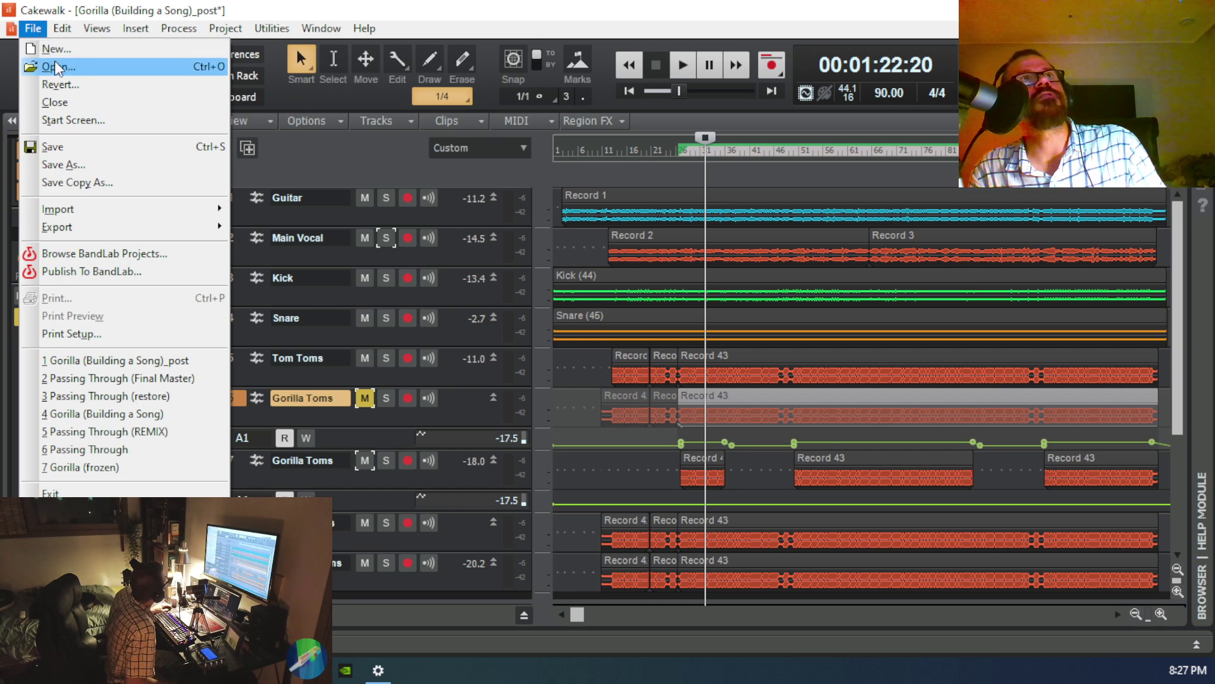
click(54, 60)
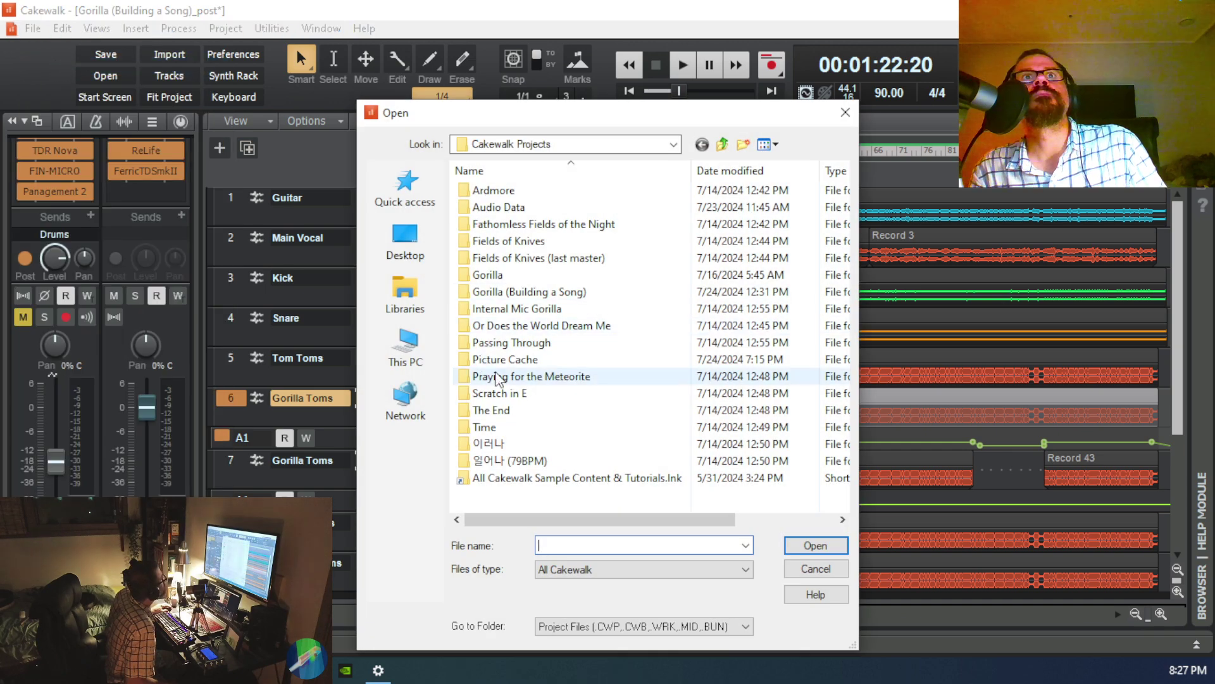
double_click(496, 274)
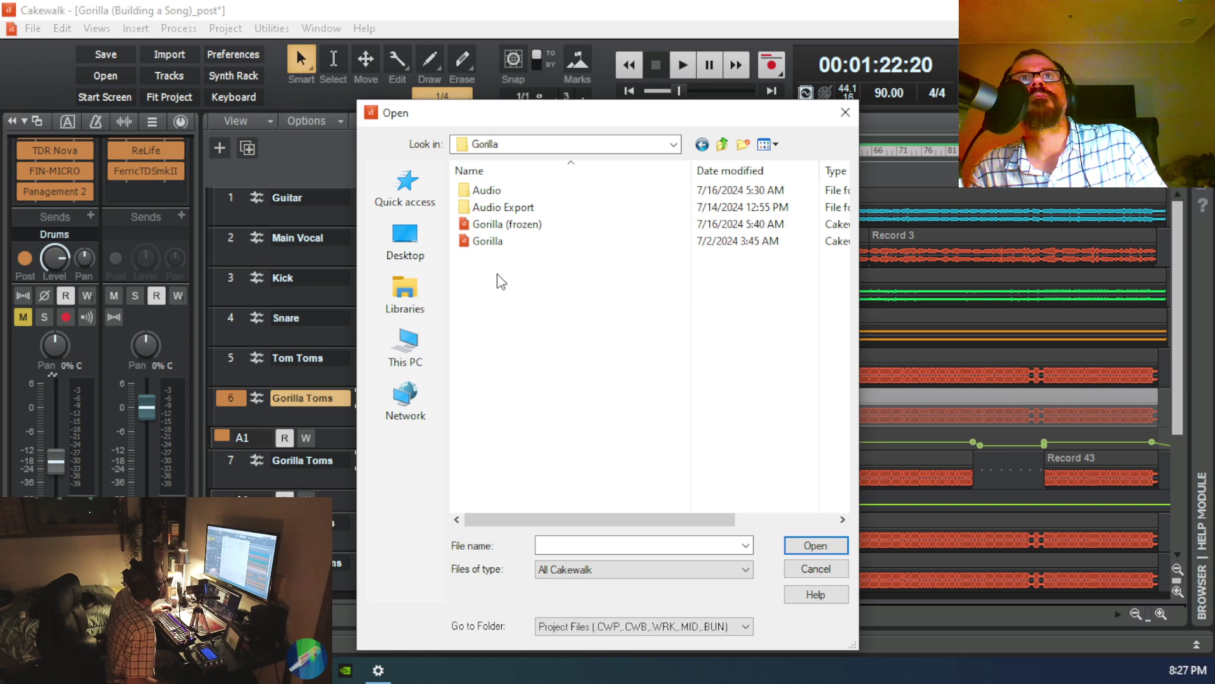
double_click(506, 225)
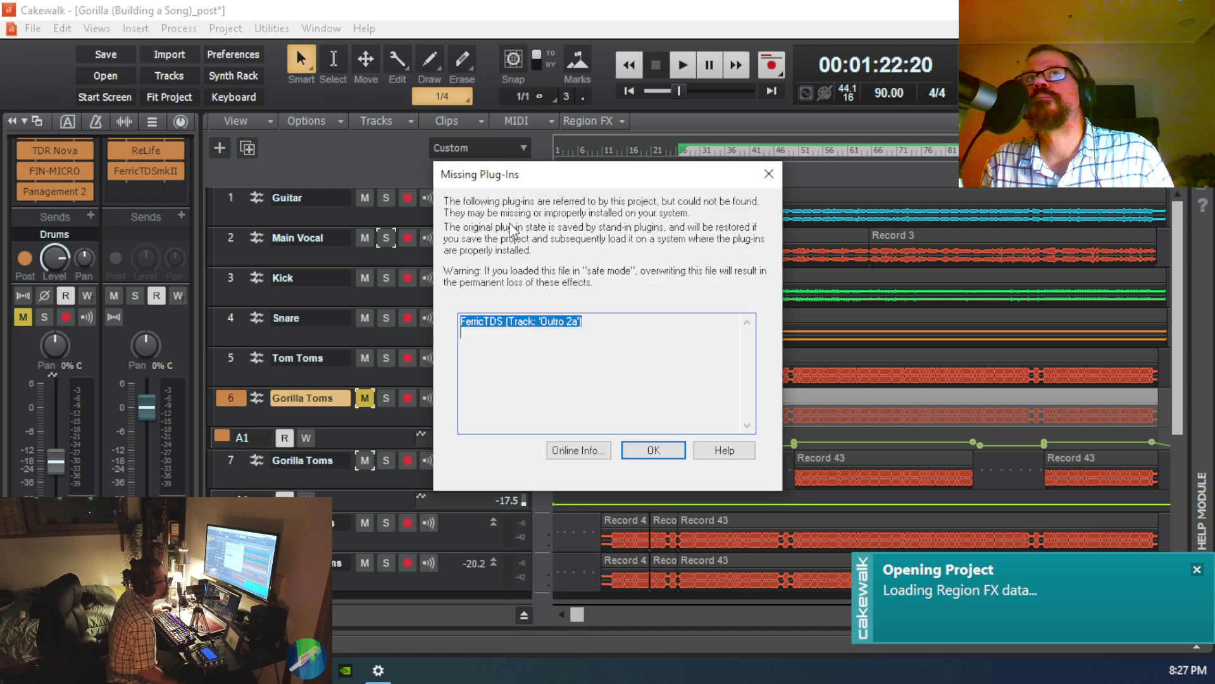
click(652, 450)
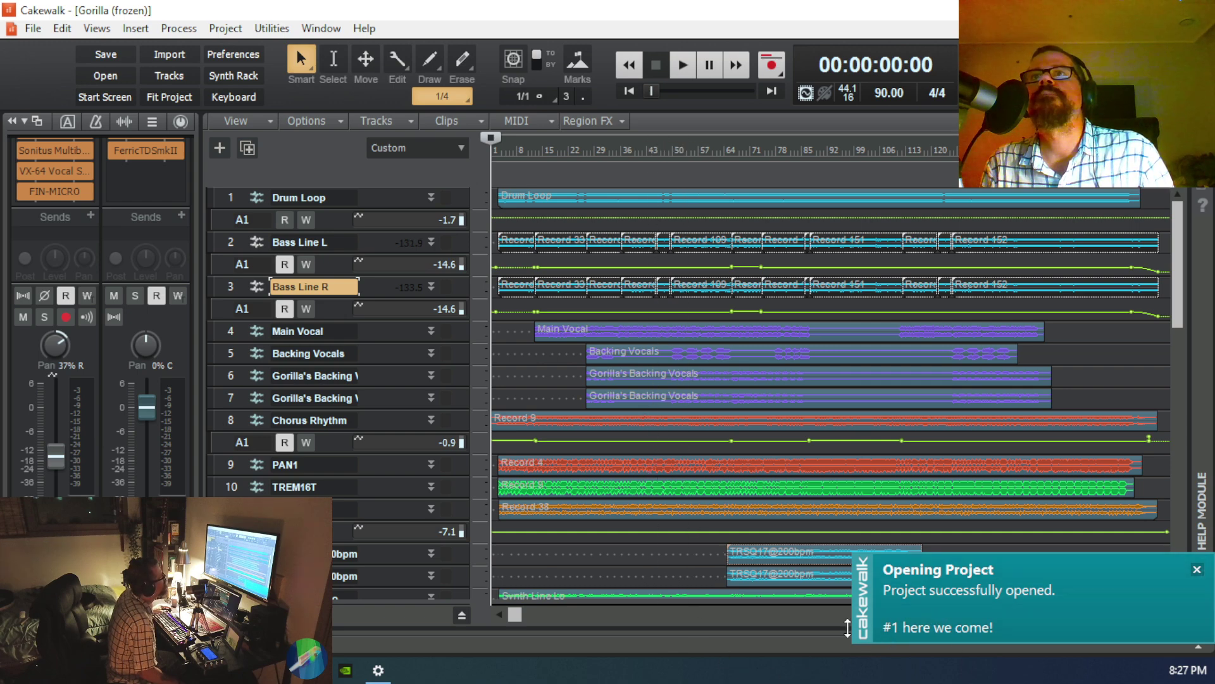
click(1198, 570)
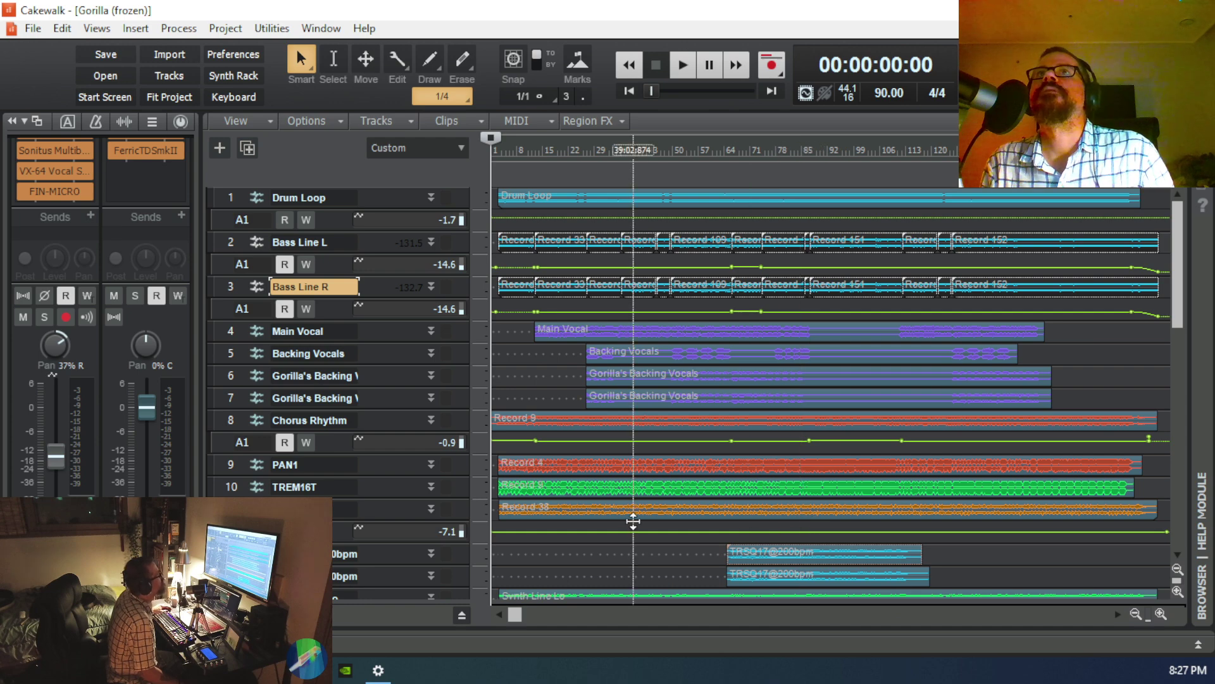
Step: Review the volume envelopes from the upper tracks down to the Outro and Bass Pulse tracks, placing the playhead just before the outro
scroll(903, 503, down, 5)
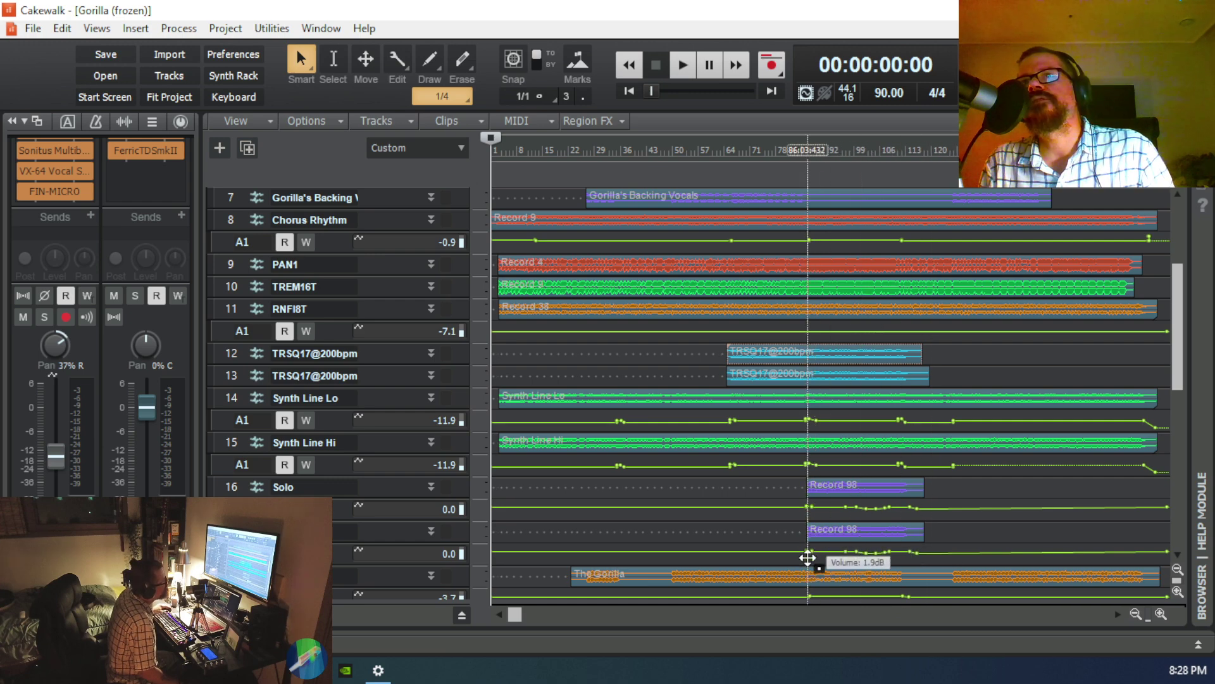
scroll(873, 561, down, 1)
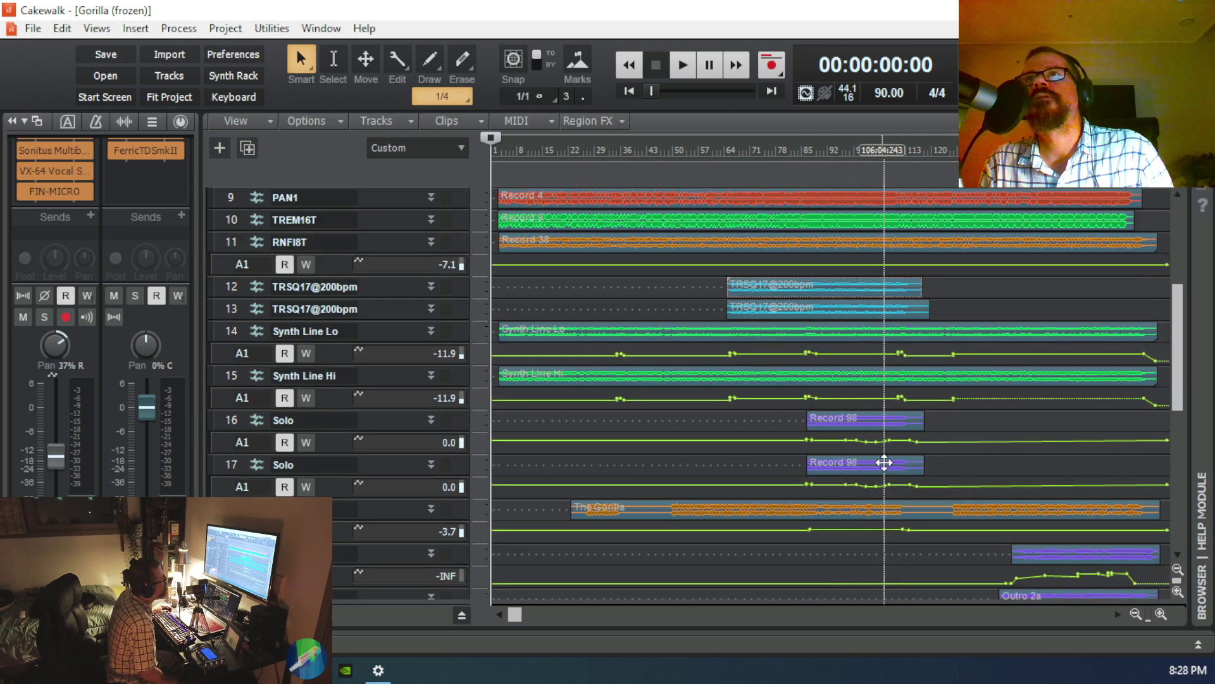
scroll(1050, 544, down, 2)
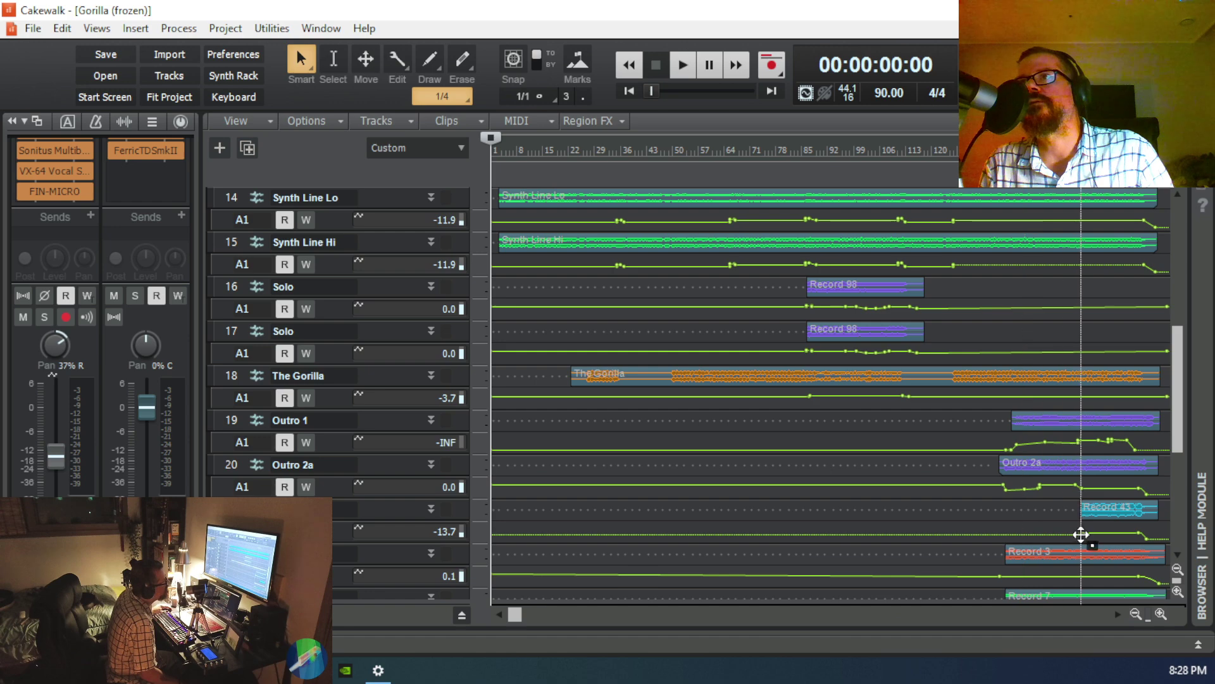
click(994, 500)
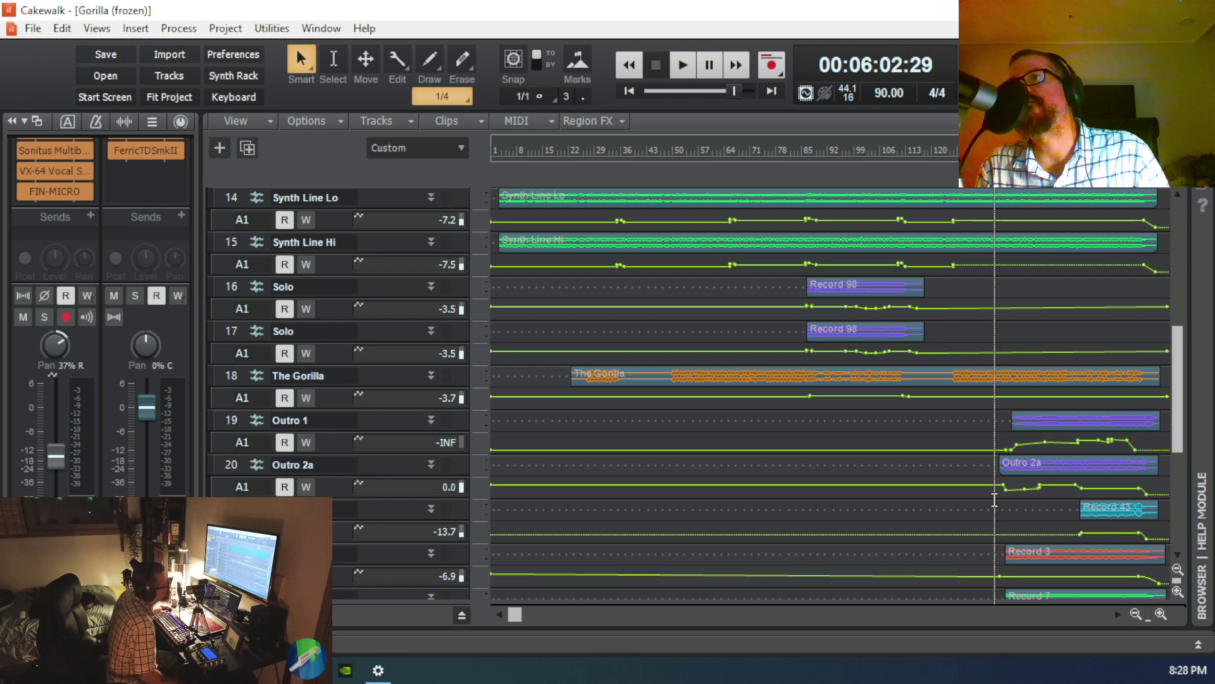
scroll(995, 500, down, 3)
scroll(995, 500, up, 2)
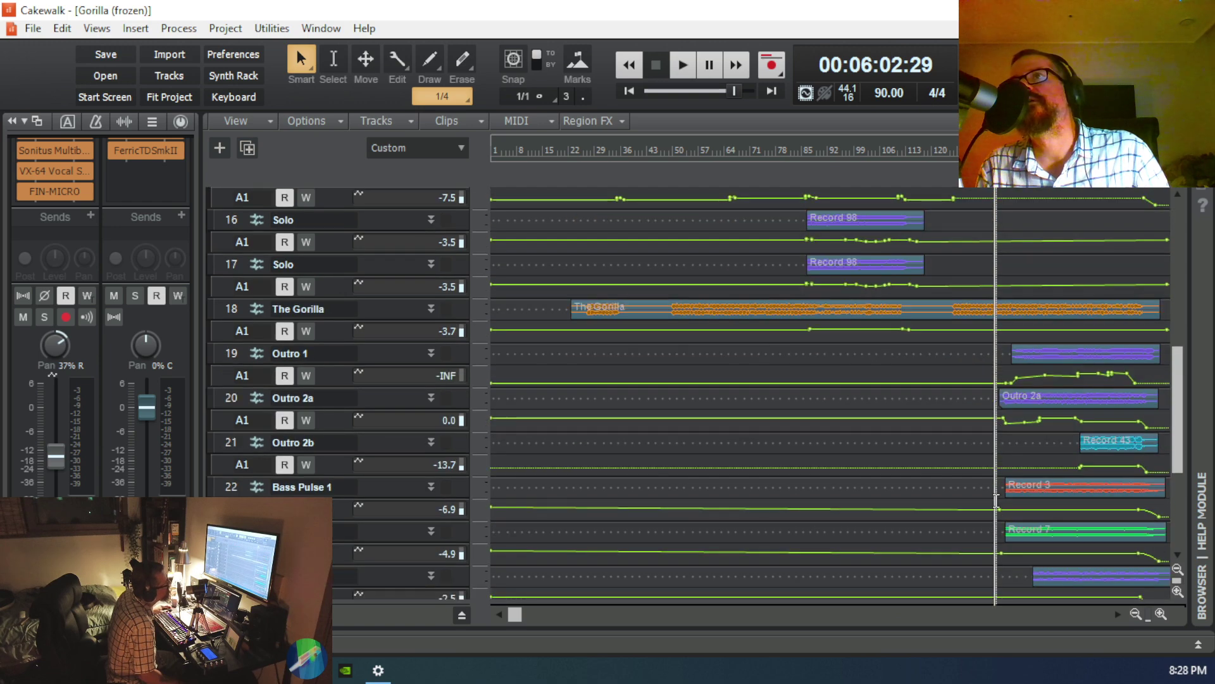
Step: Play the mix briefly from 00:05:33:14, stop, and lower the Master bus volume slightly
click(954, 443)
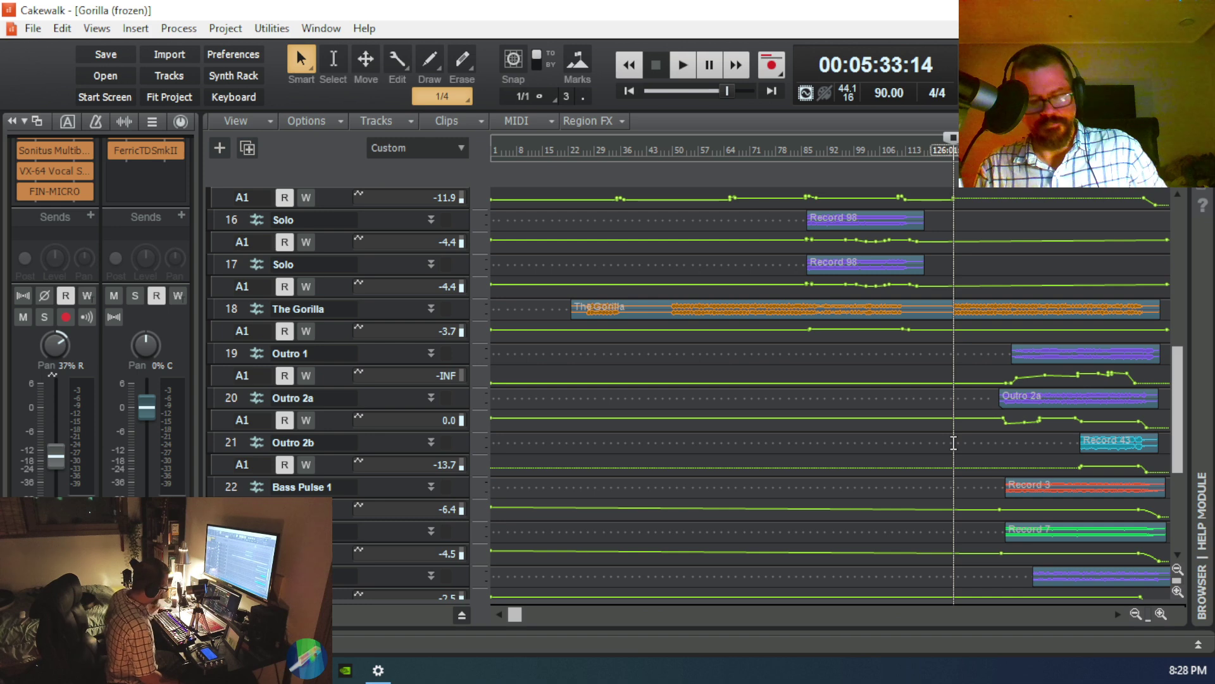
key(space)
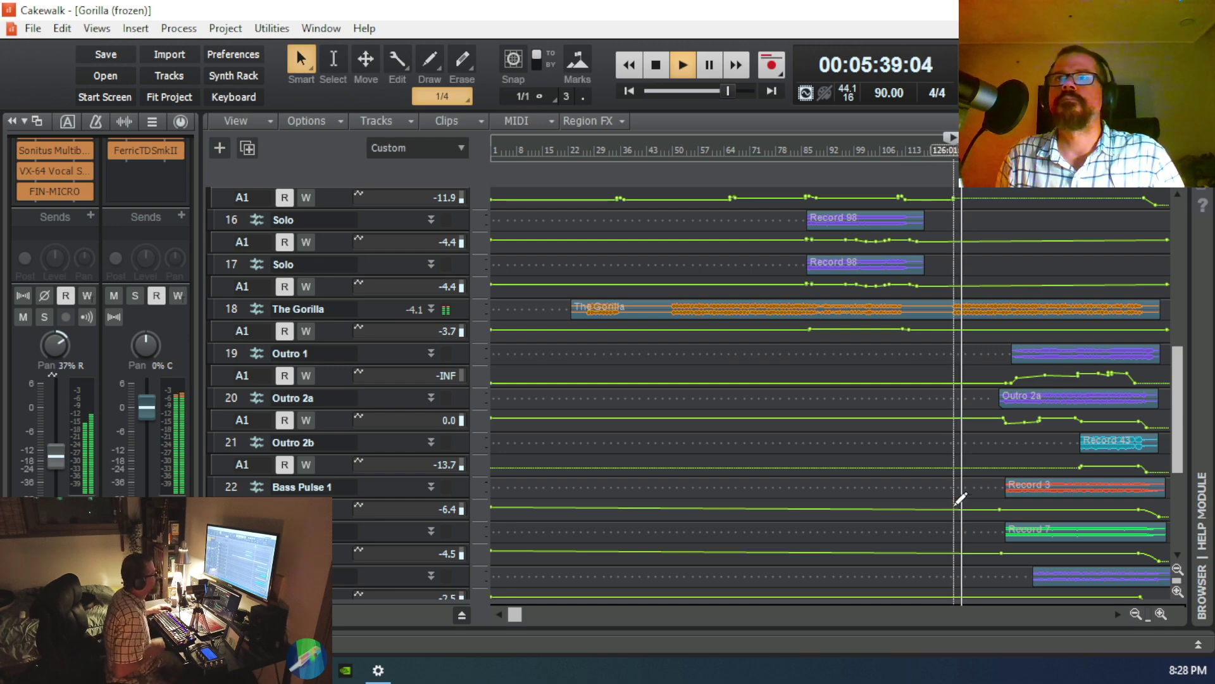
key(space)
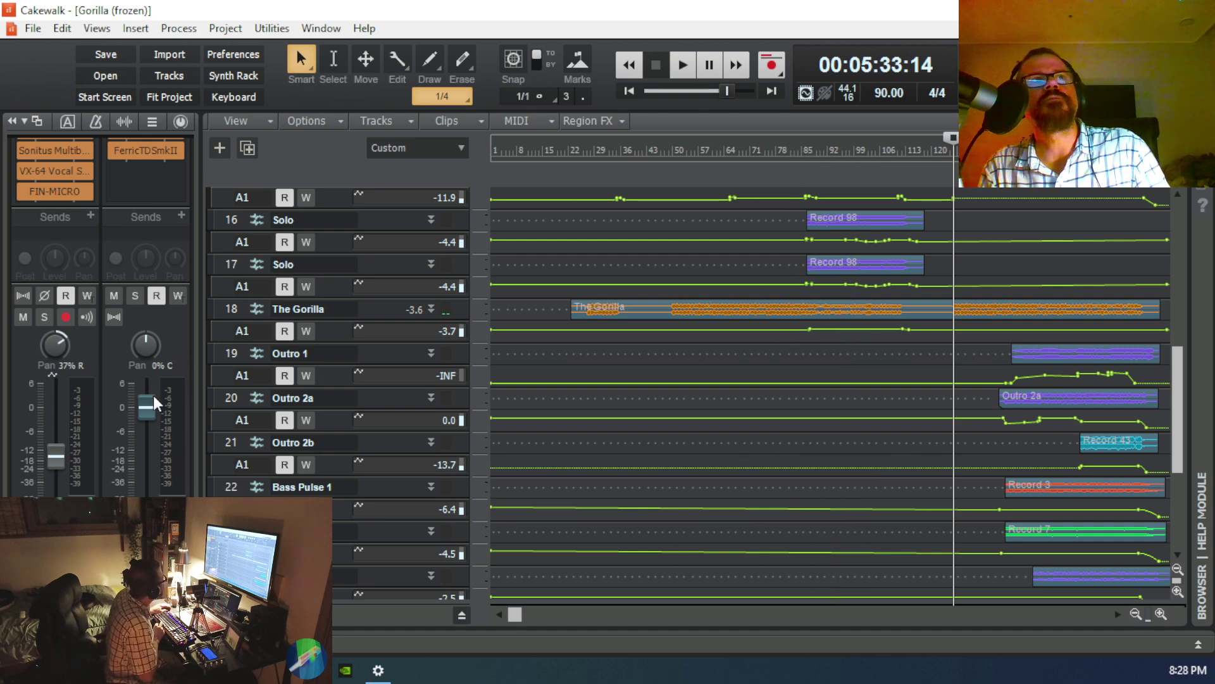
scroll(165, 284, up, 2)
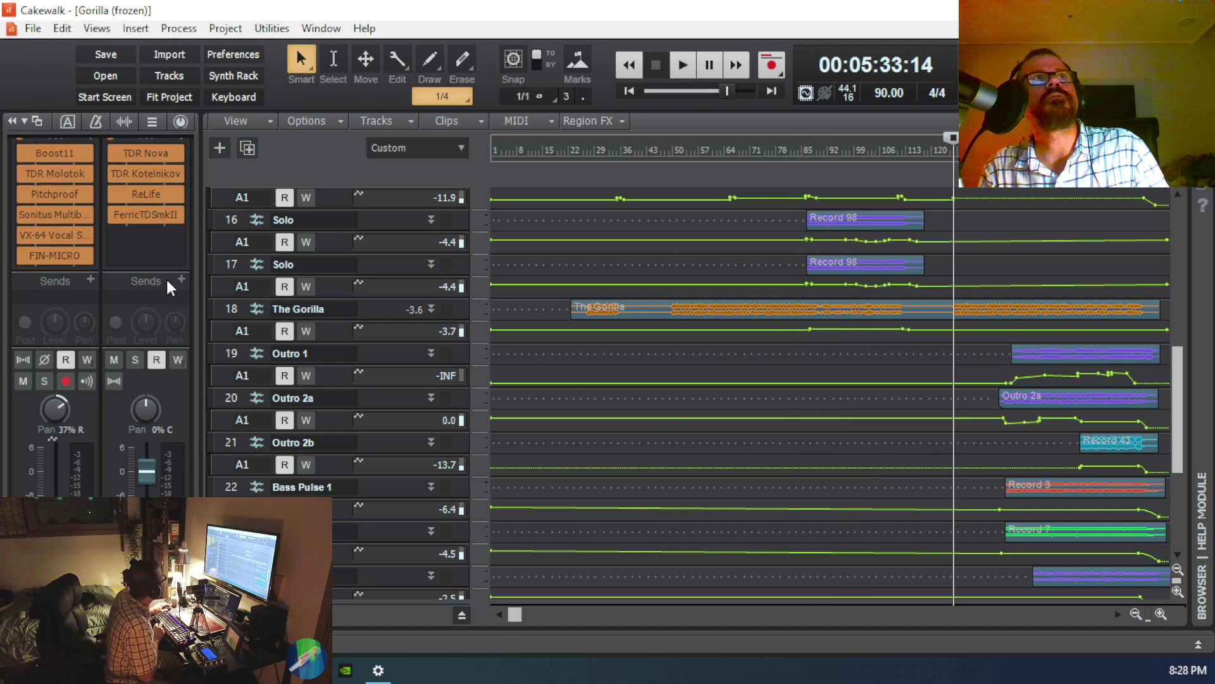
scroll(165, 275, down, 2)
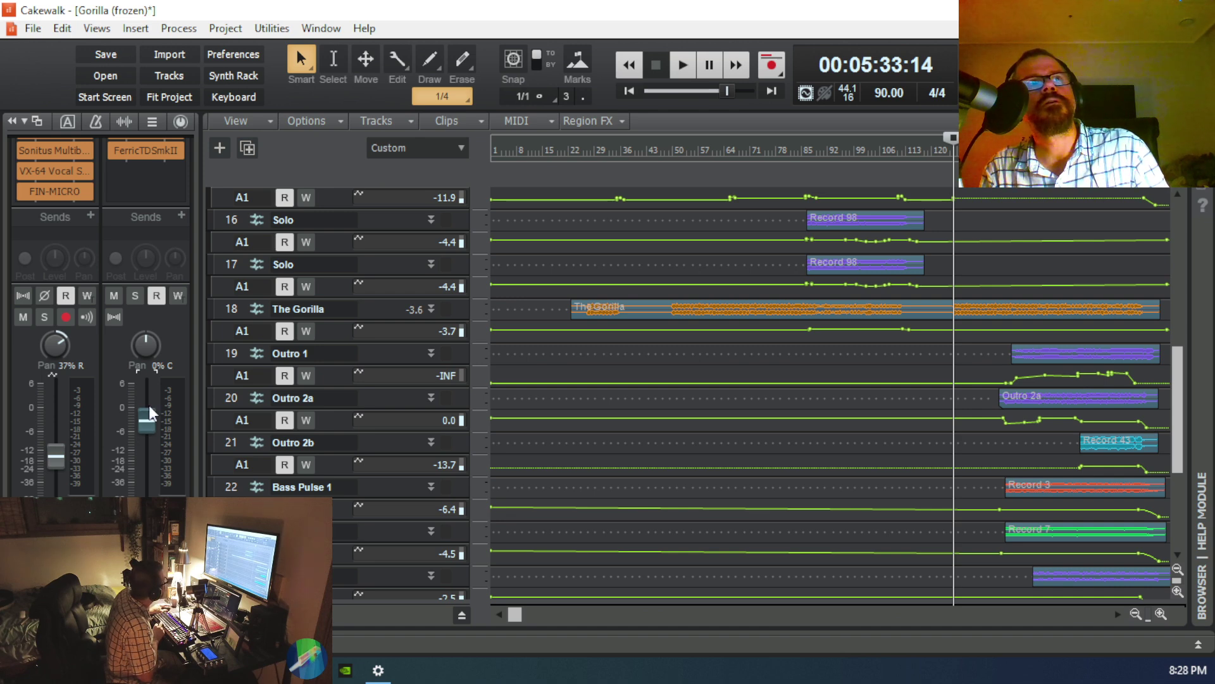
Step: Play the mix from 00:05:33:14 into the outro, examining the first tracks' faders in the console before hiding it
key(space)
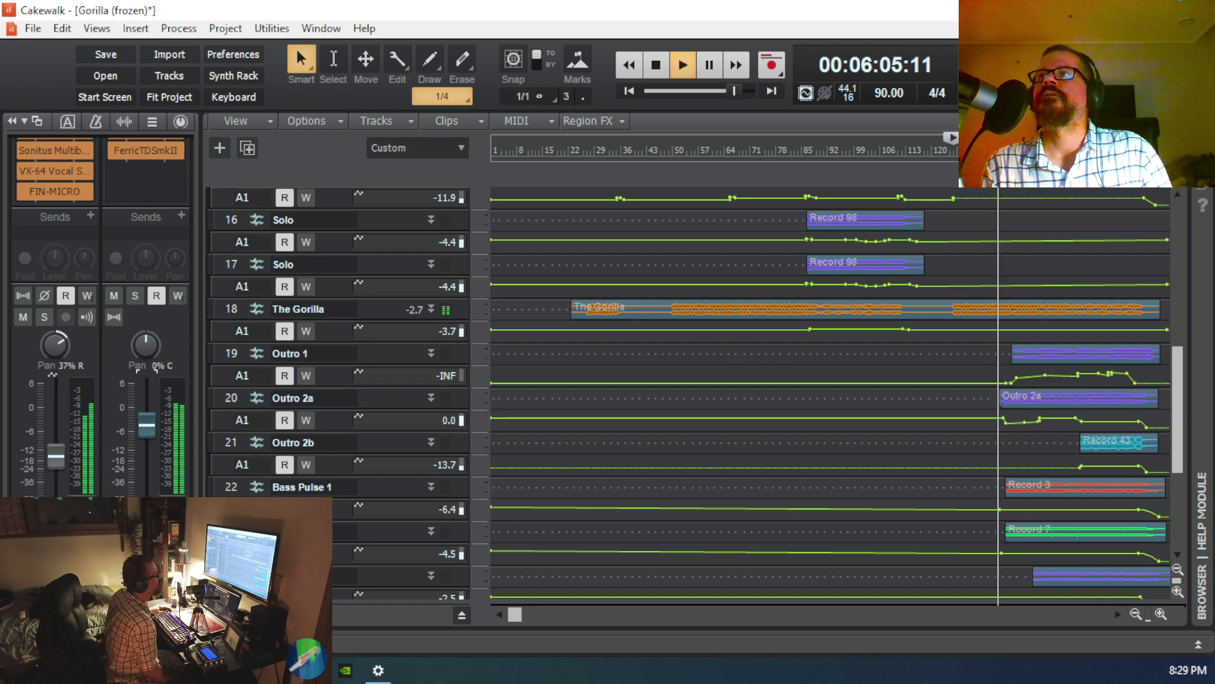
click(1198, 644)
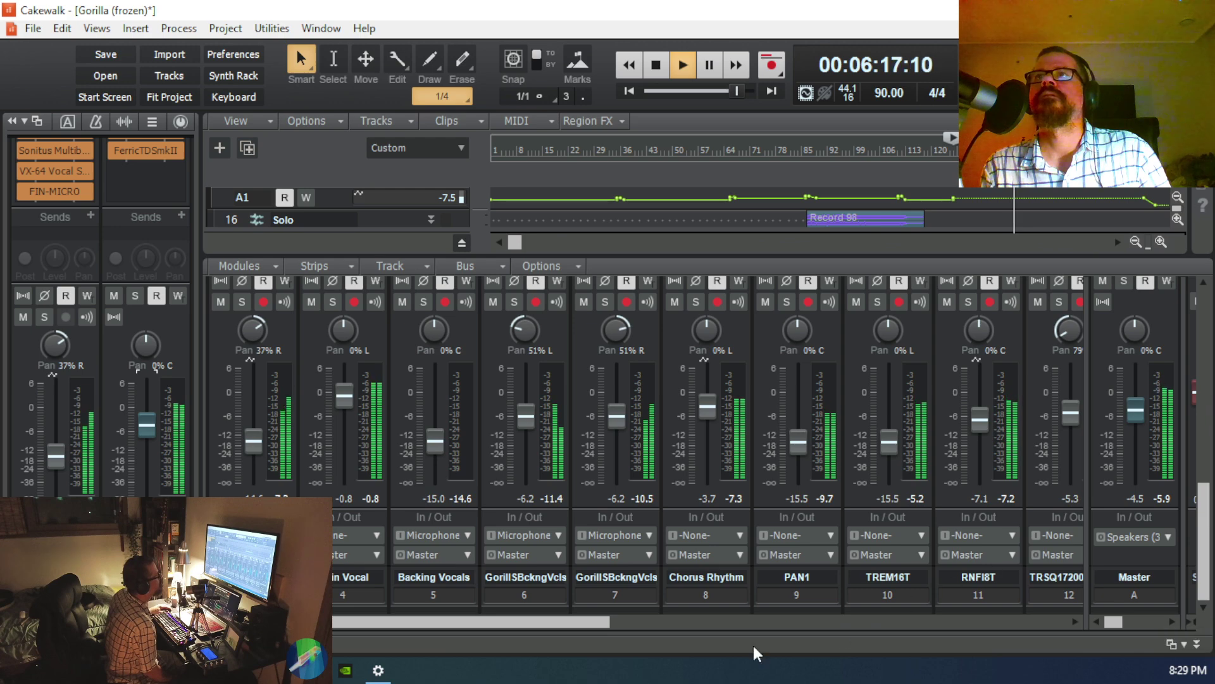
scroll(636, 517, up, 2)
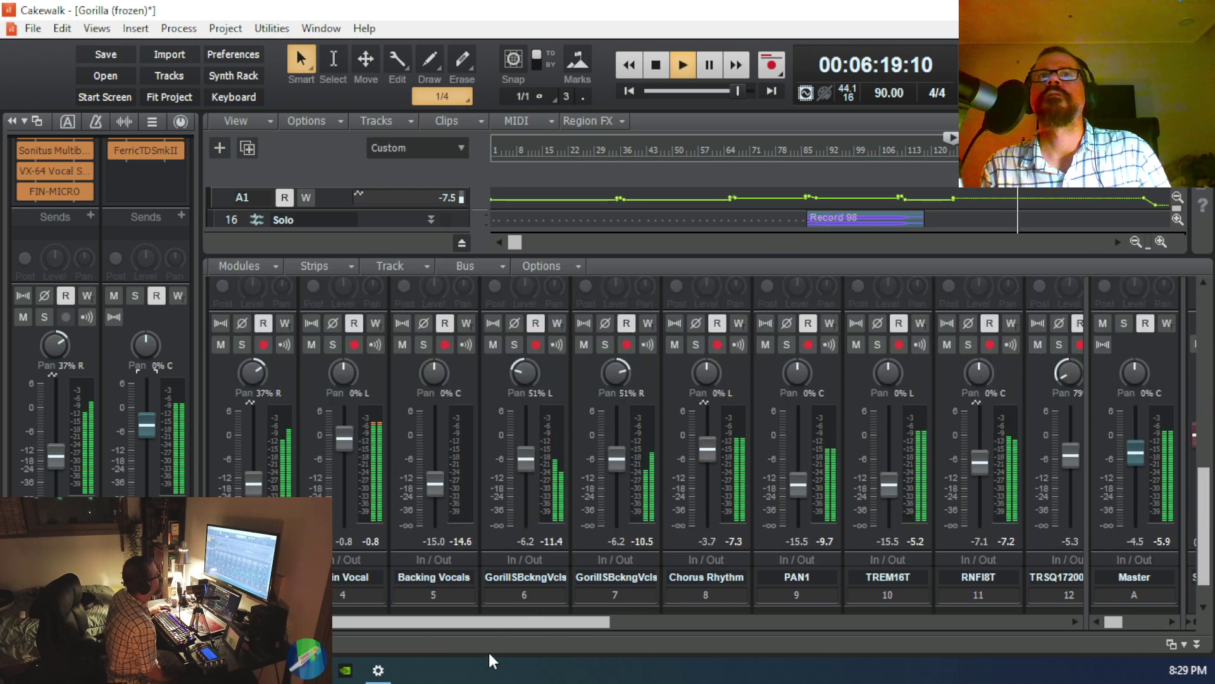
drag(564, 620, 304, 627)
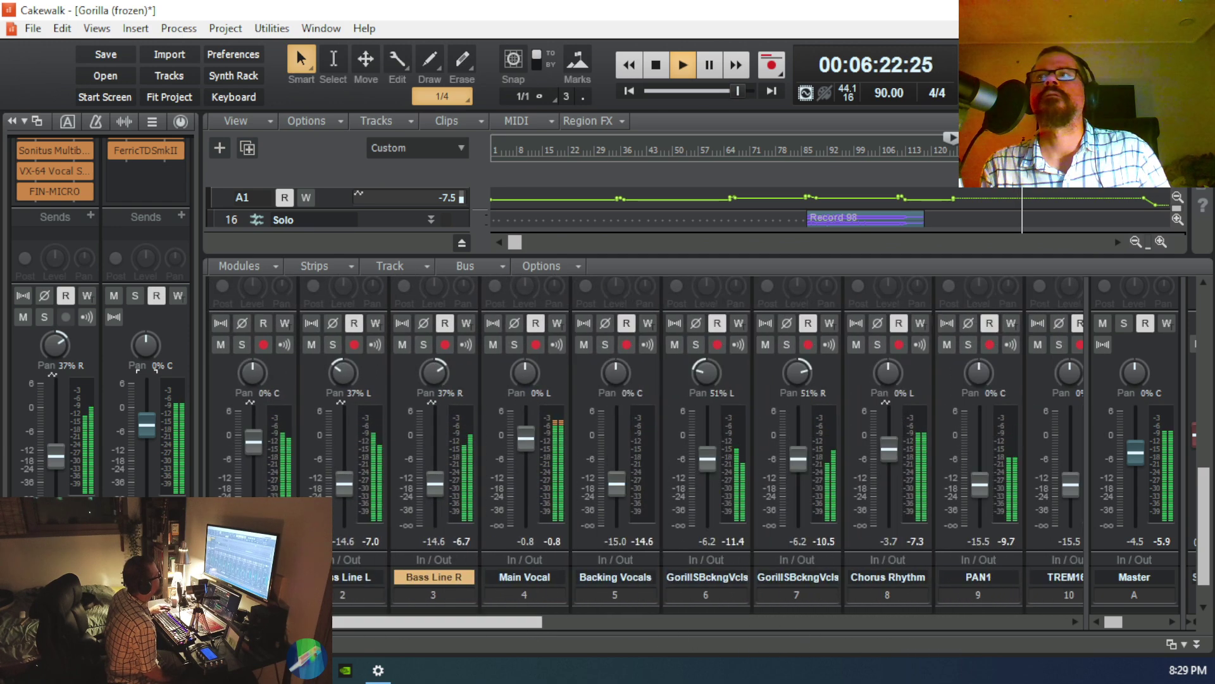
click(1195, 644)
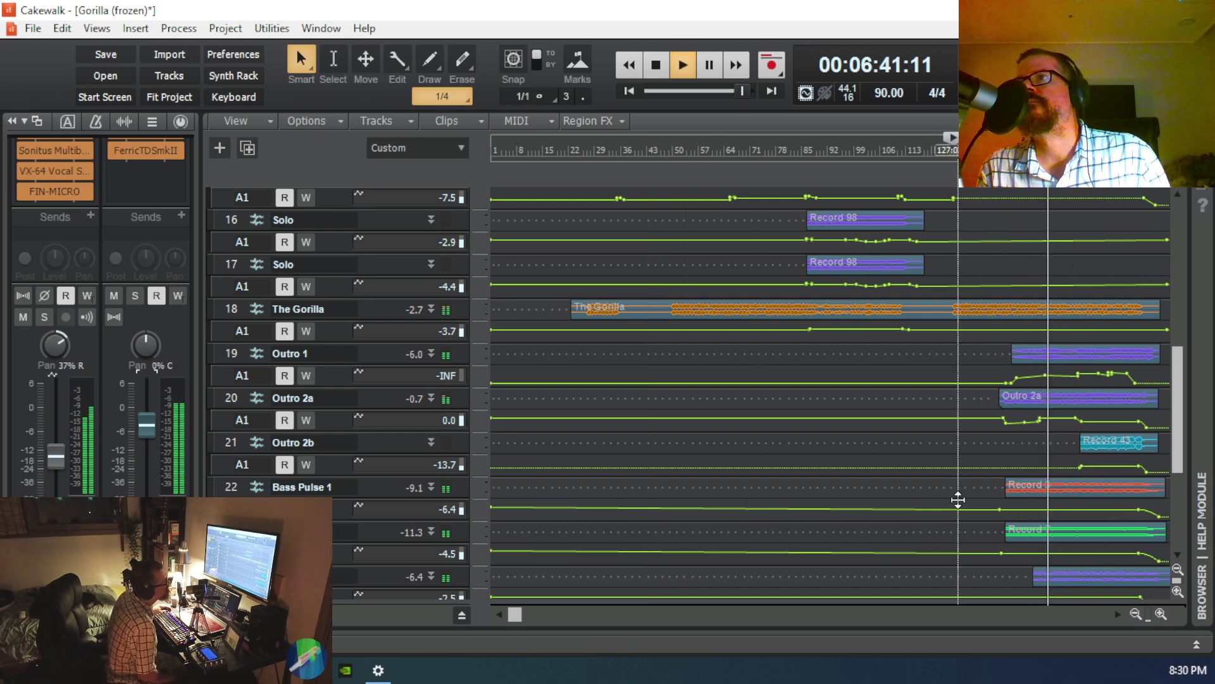
Step: Replay the closing fade-out from around bar 174, raise the Master bus volume, and stop playback past the song's end
mouse_move(999, 506)
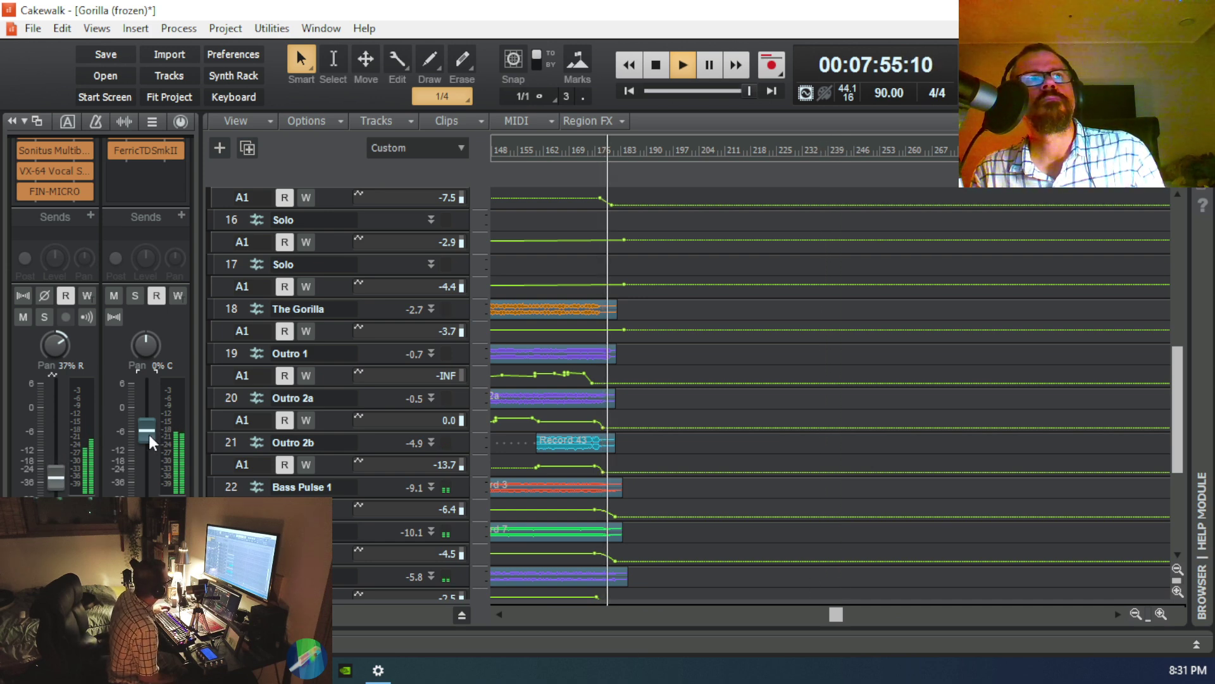
mouse_move(160, 435)
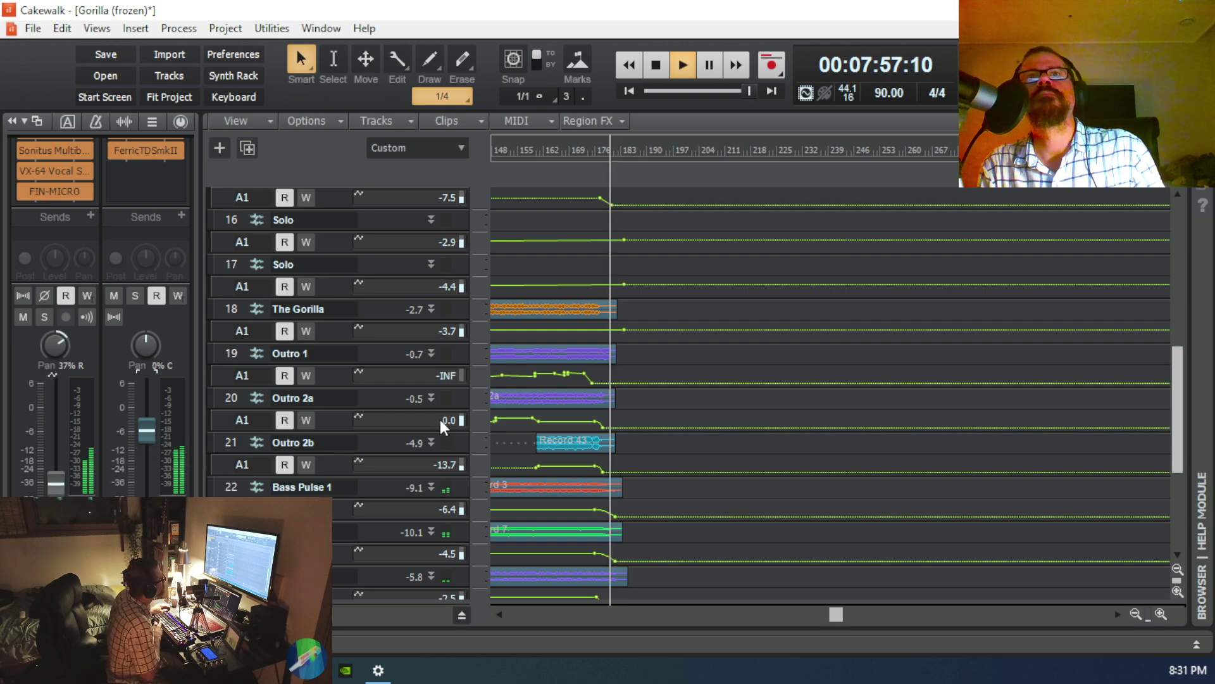
click(590, 495)
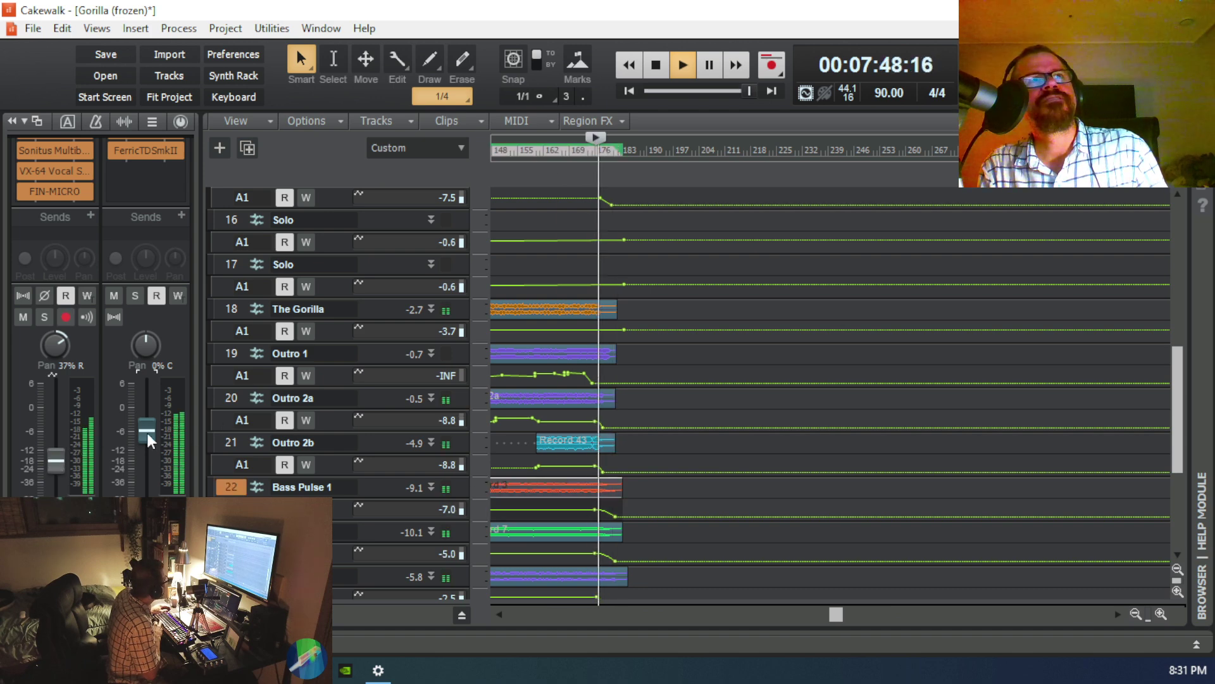
drag(147, 432, 147, 414)
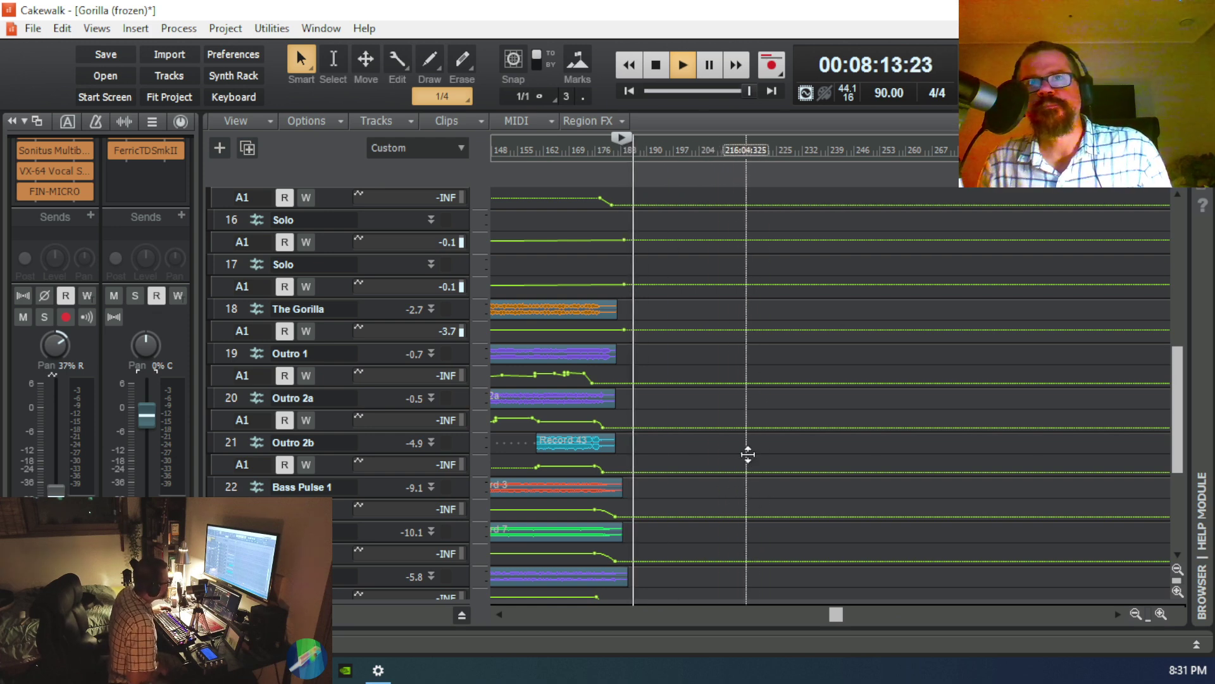
key(space)
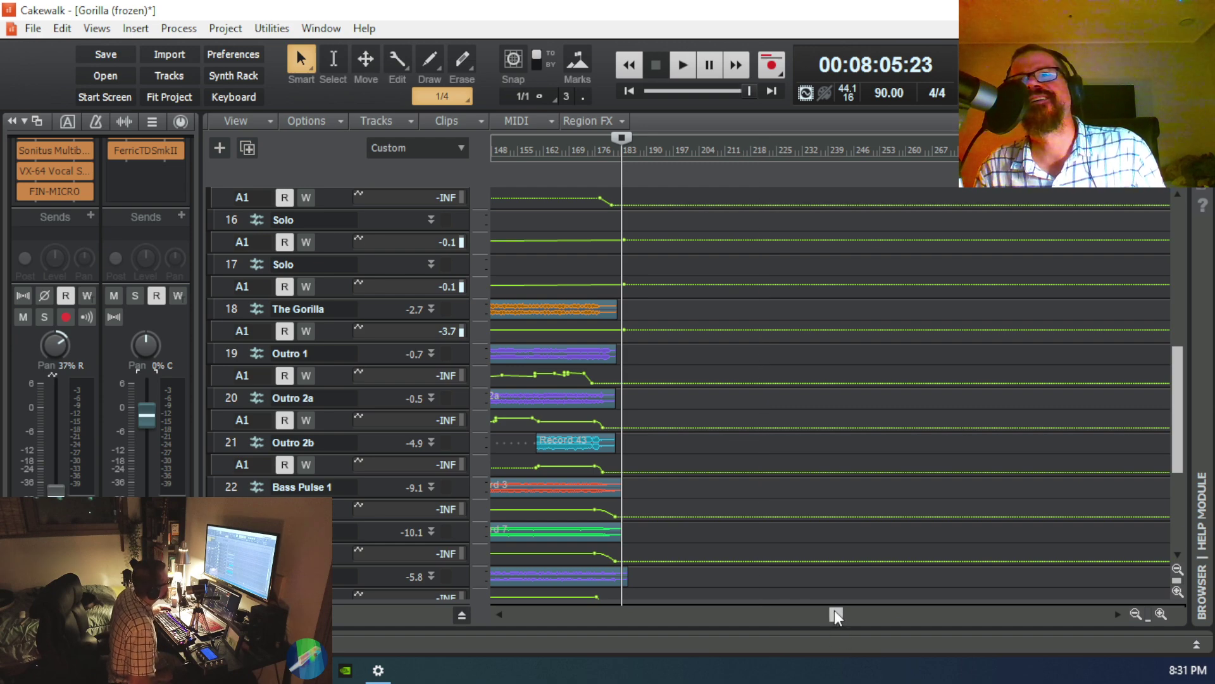
Step: Enlarge the Chorus Rhythm track 8 to show its waveform and track controls near the end of the song
drag(834, 609, 750, 615)
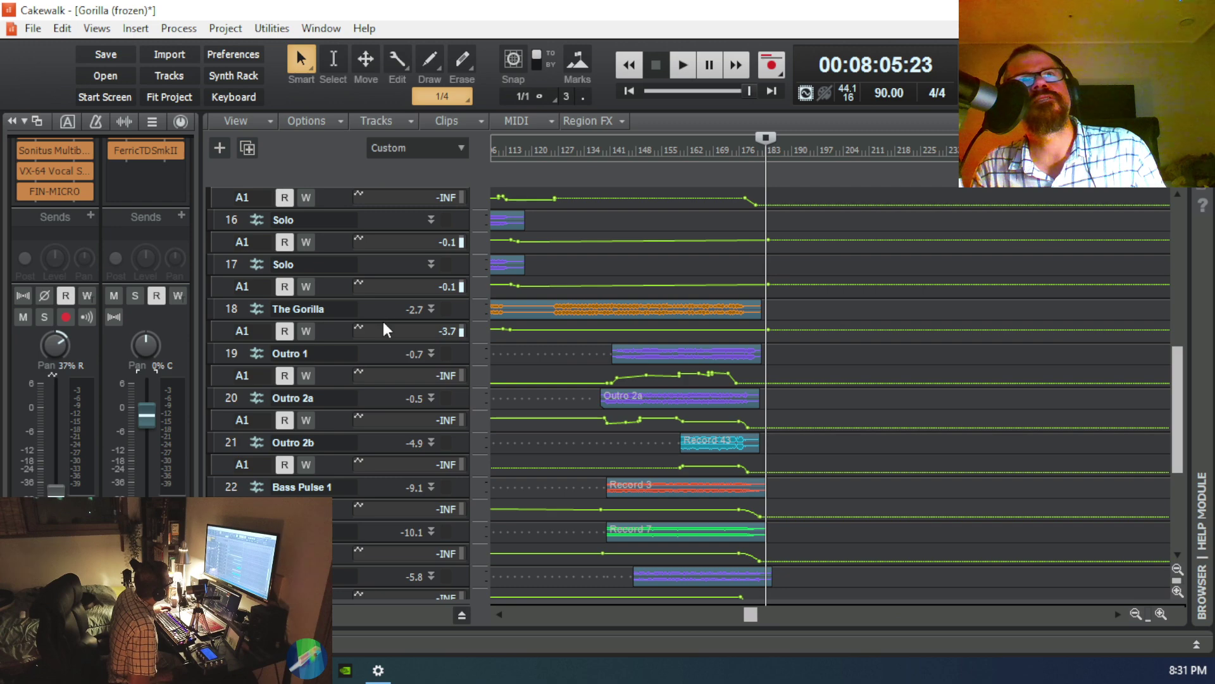
scroll(550, 392, up, 1)
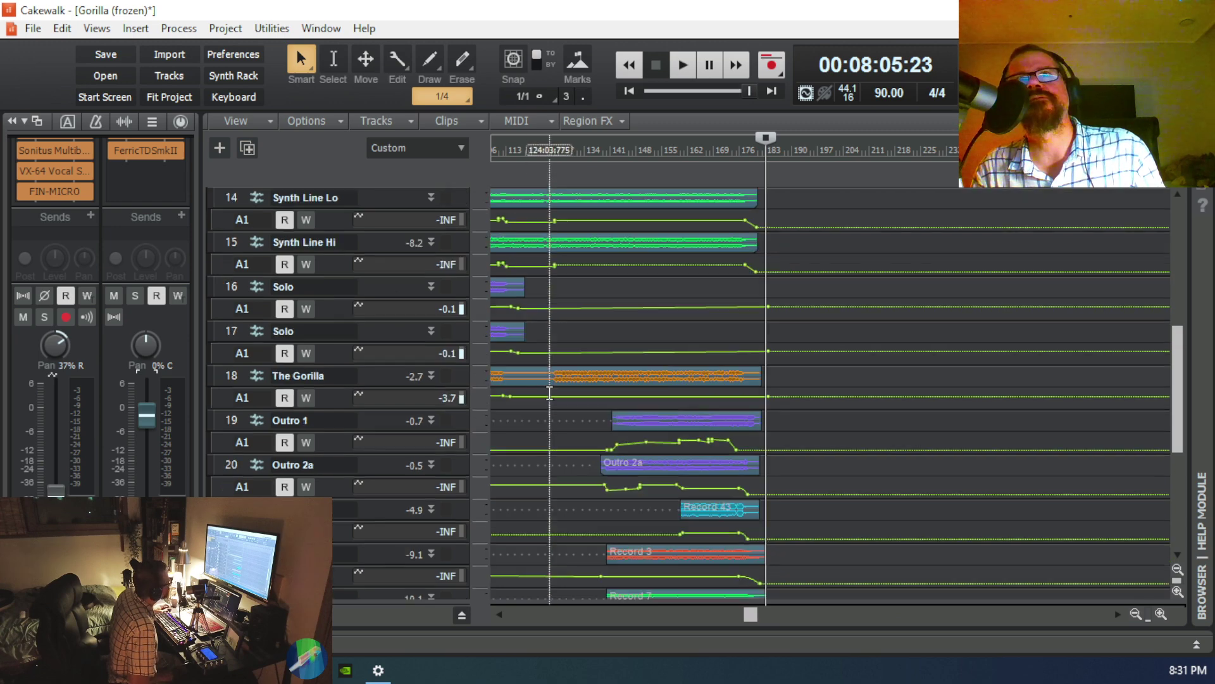
scroll(549, 392, up, 3)
scroll(550, 393, up, 1)
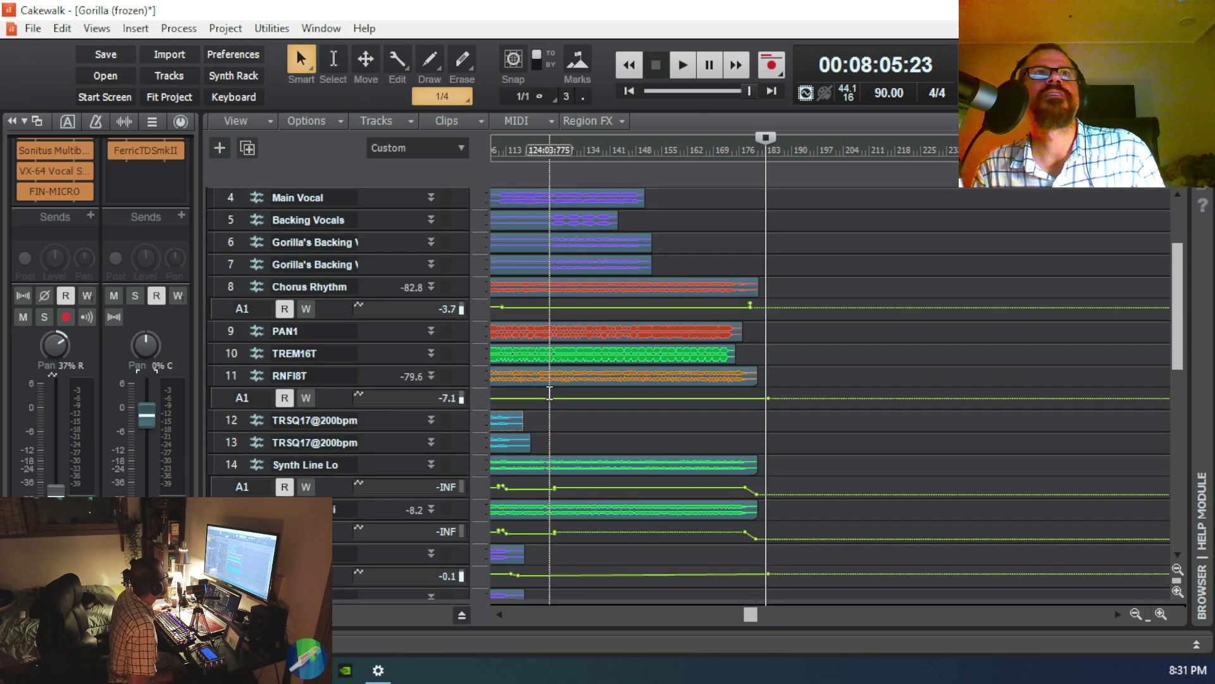
scroll(555, 400, up, 1)
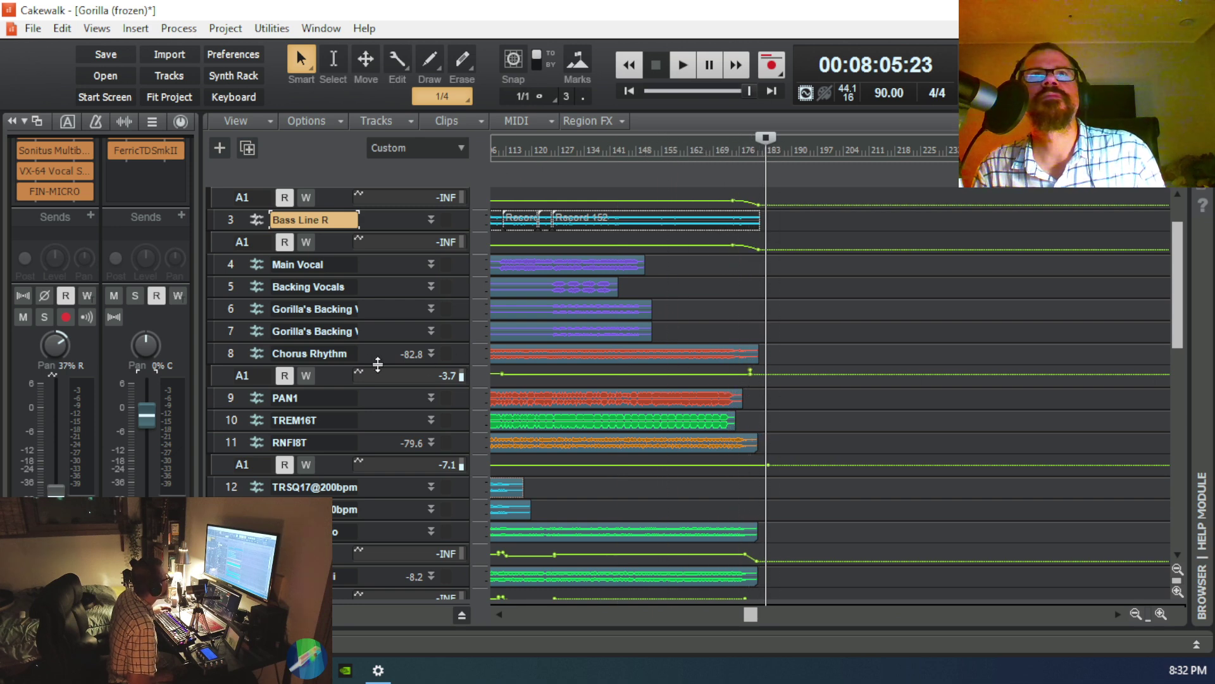
drag(385, 362, 384, 448)
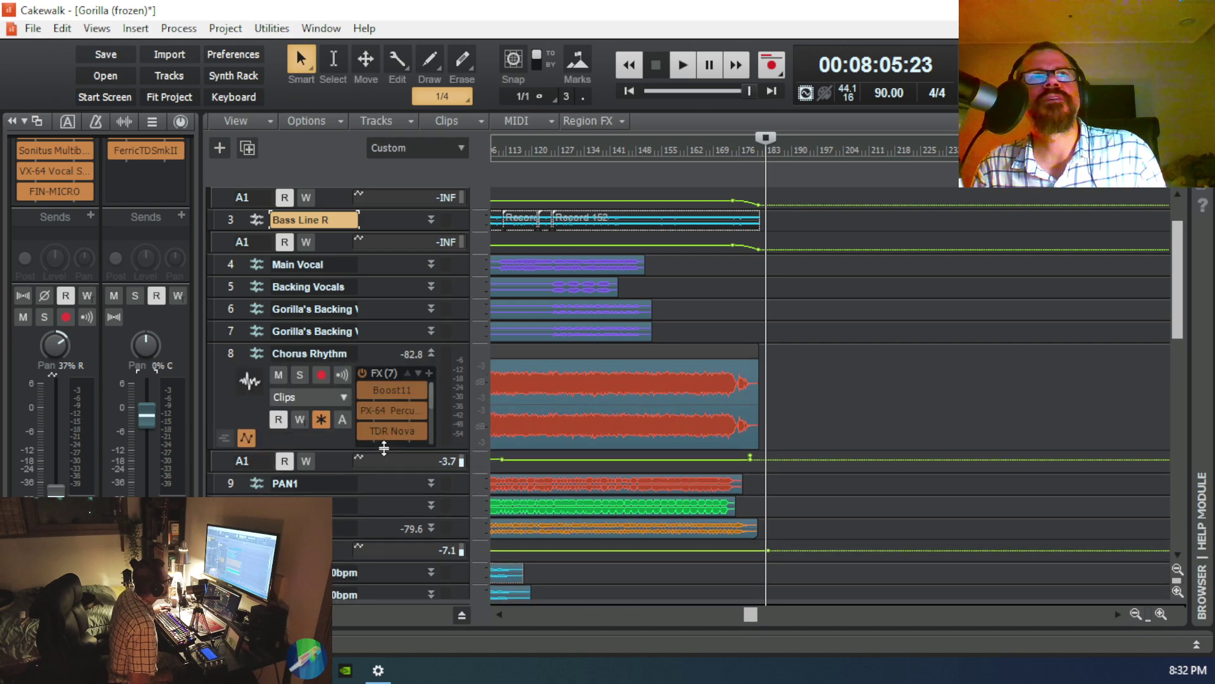
Step: Solo the Chorus Rhythm track and play its ending from 00:07:35:17
click(710, 400)
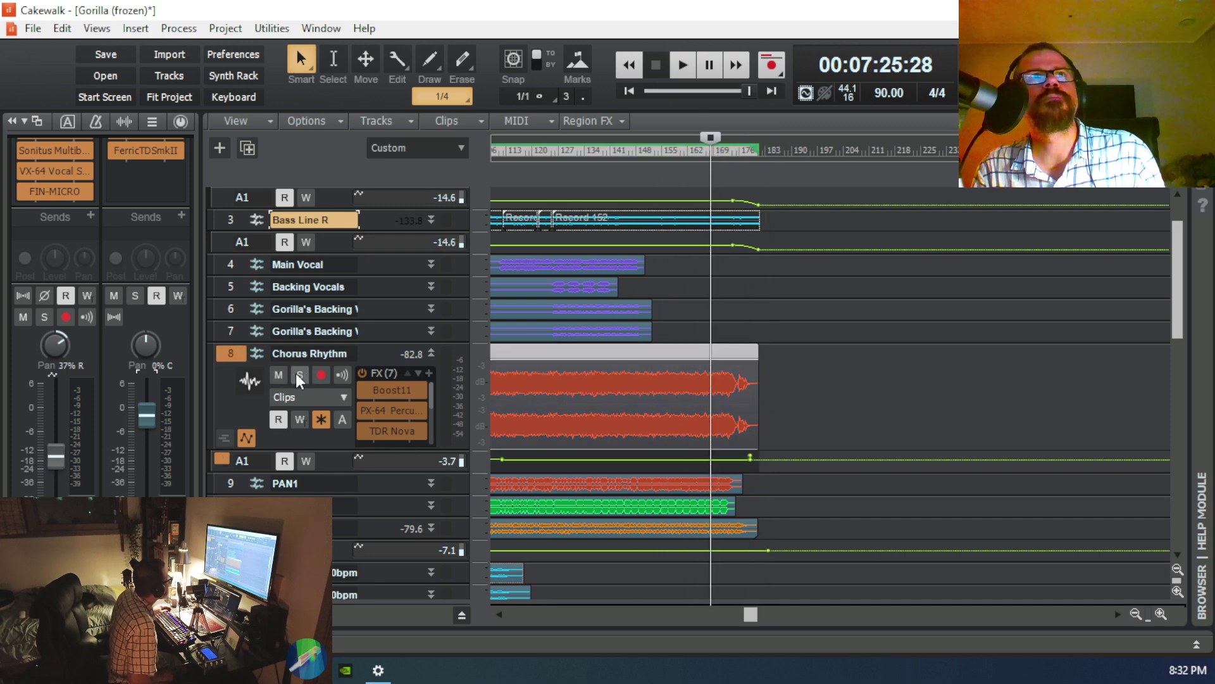
click(299, 375)
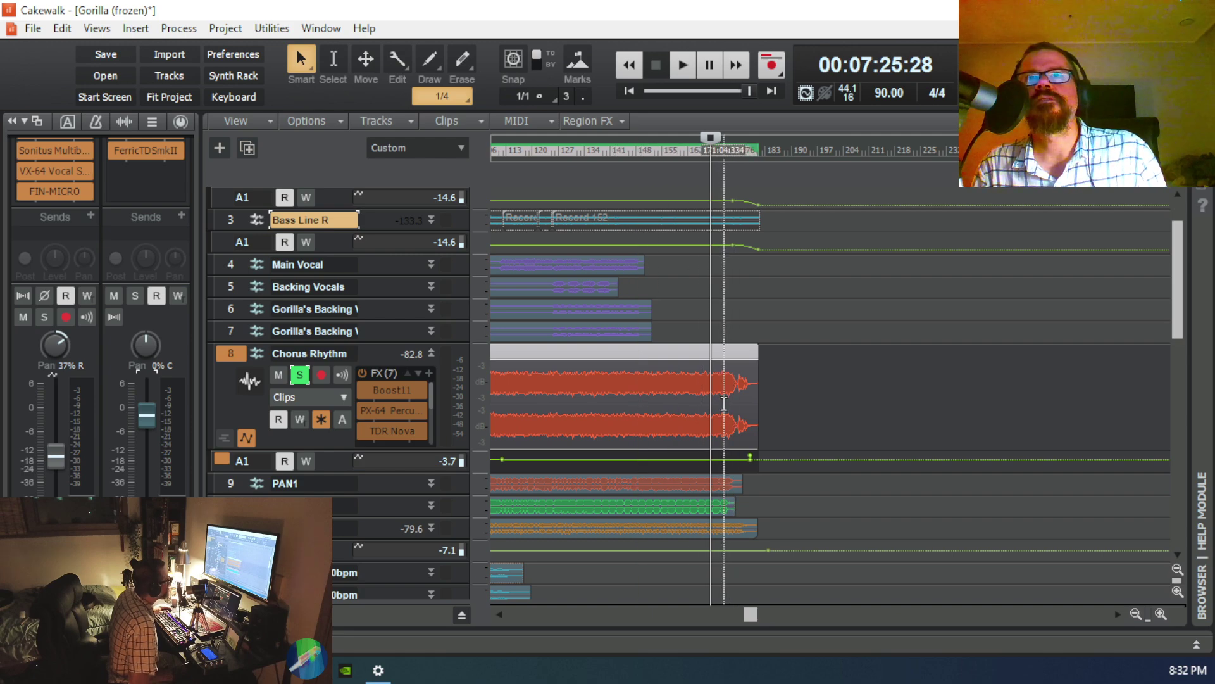
click(726, 405)
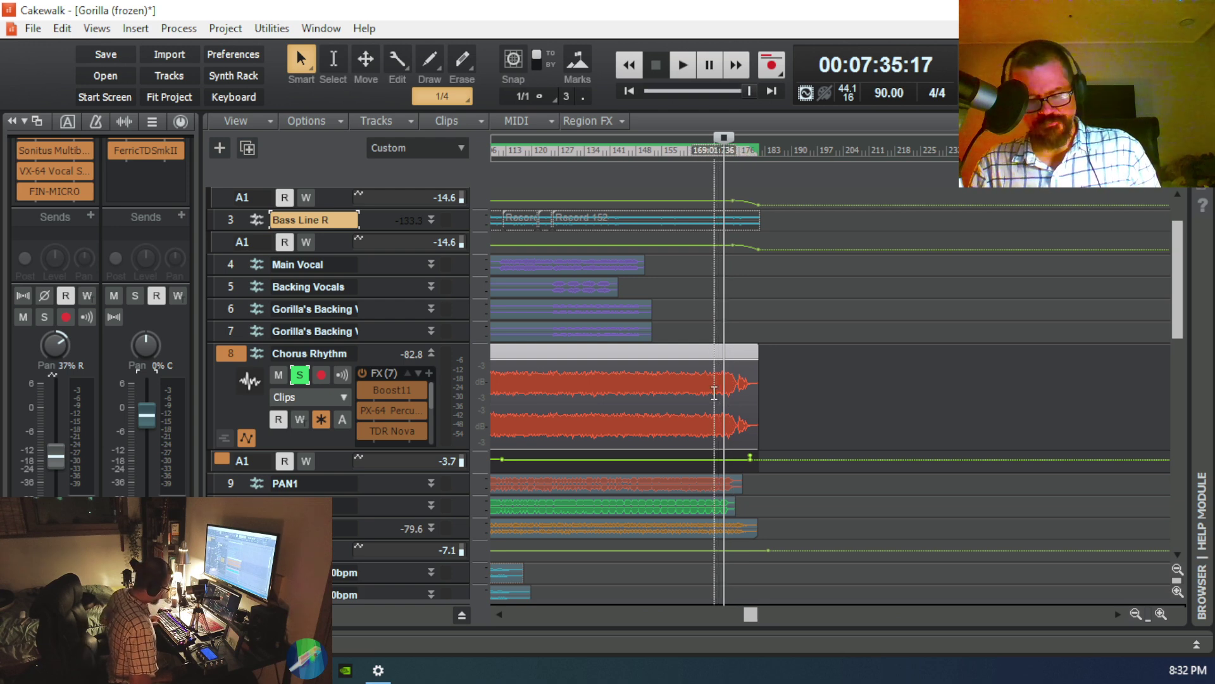
key(space)
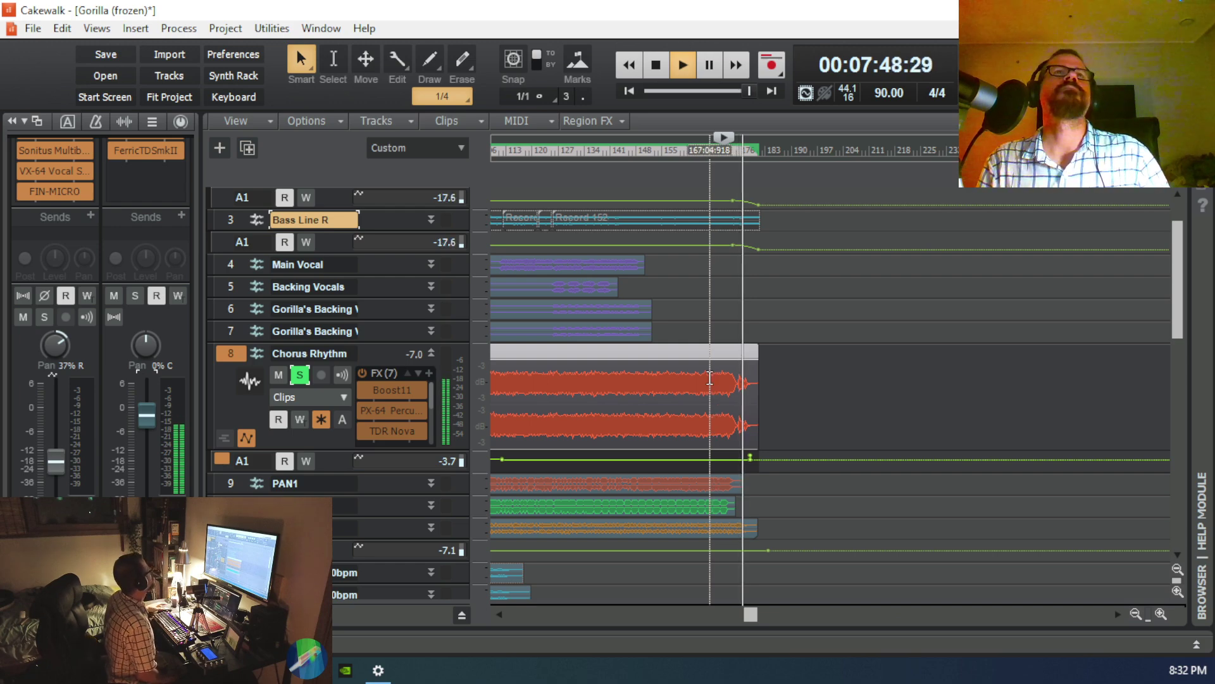
Step: Select the soloed Chorus Rhythm track and replay its ending from 00:07:46:14, stopping after the last sounds
click(361, 370)
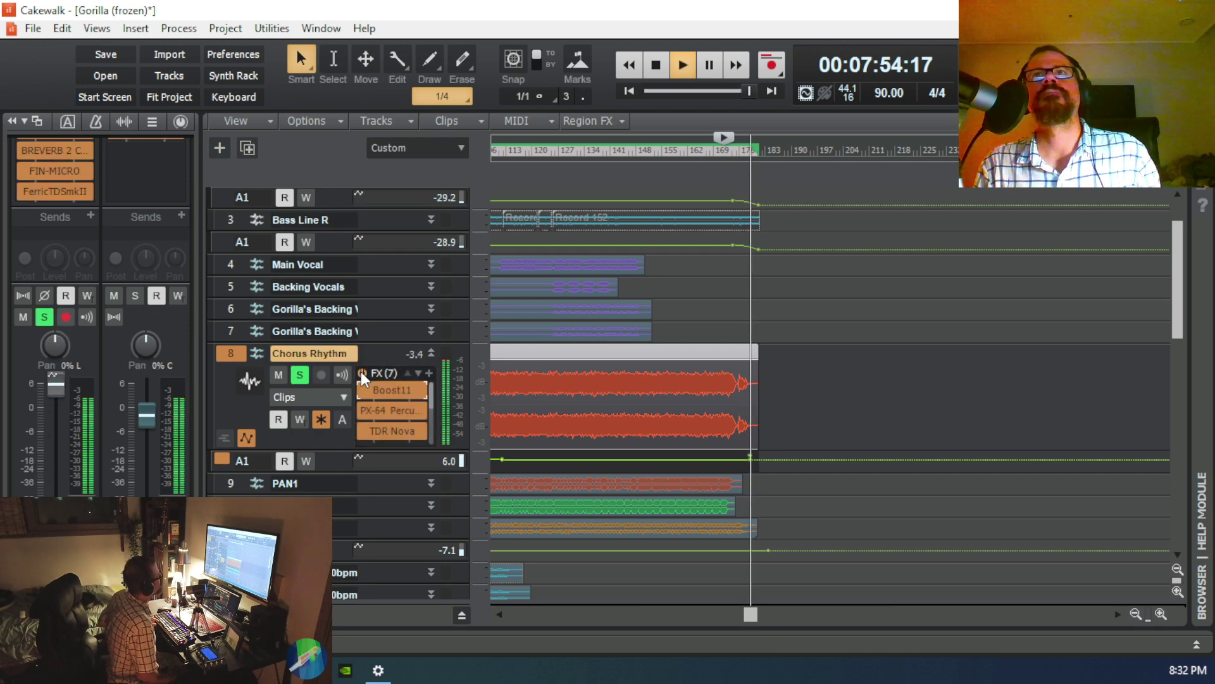
key(space)
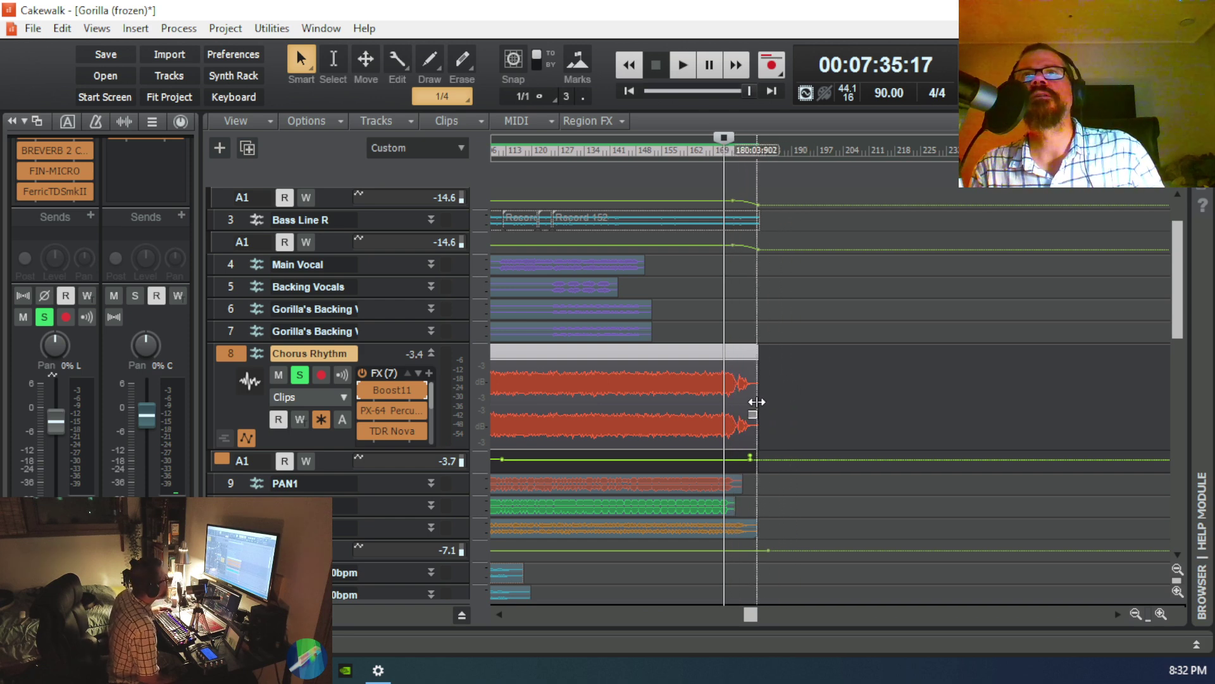
click(738, 391)
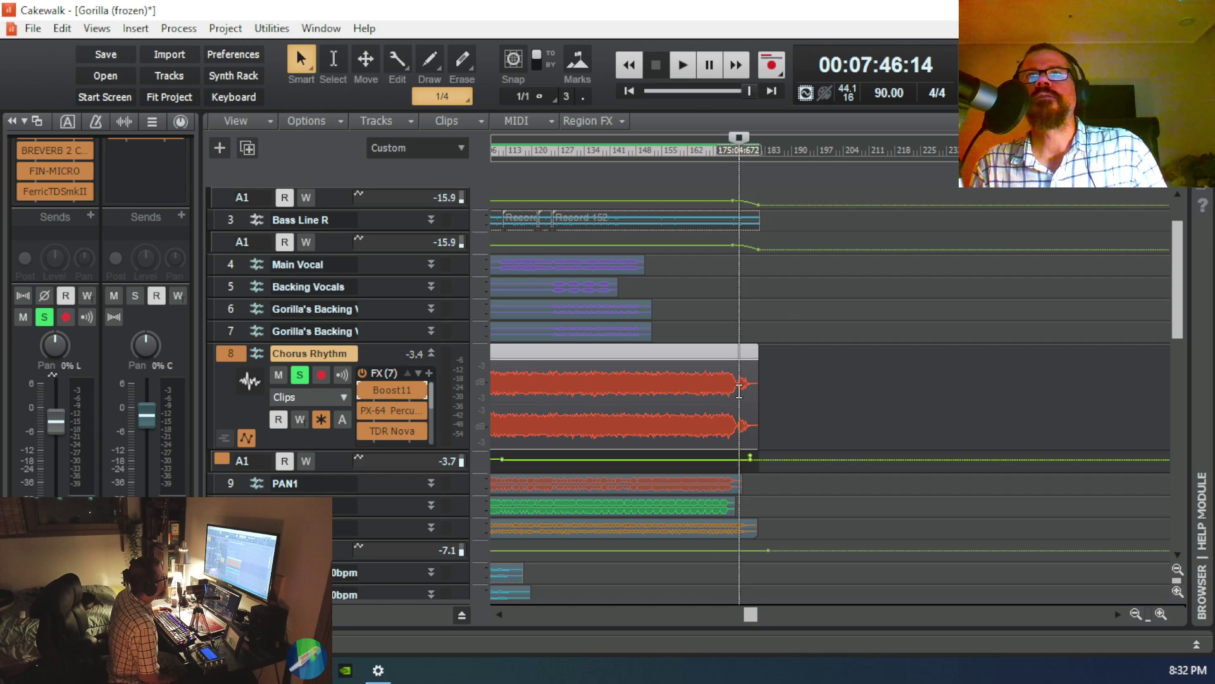
key(space)
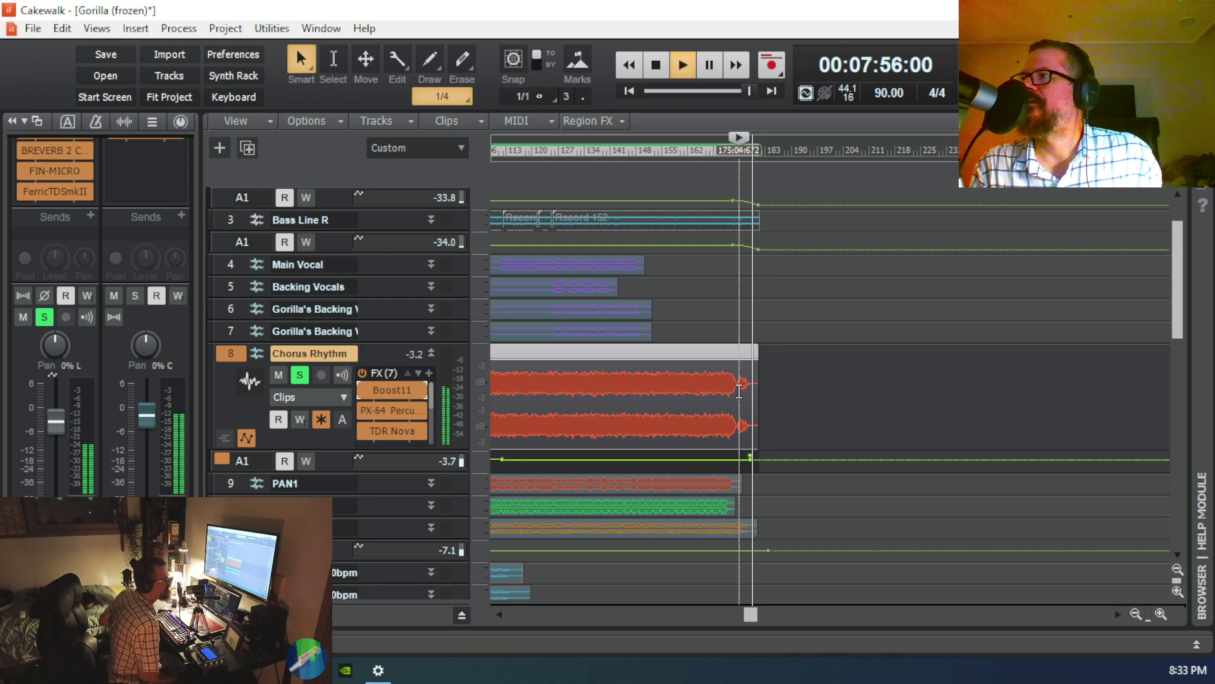
key(space)
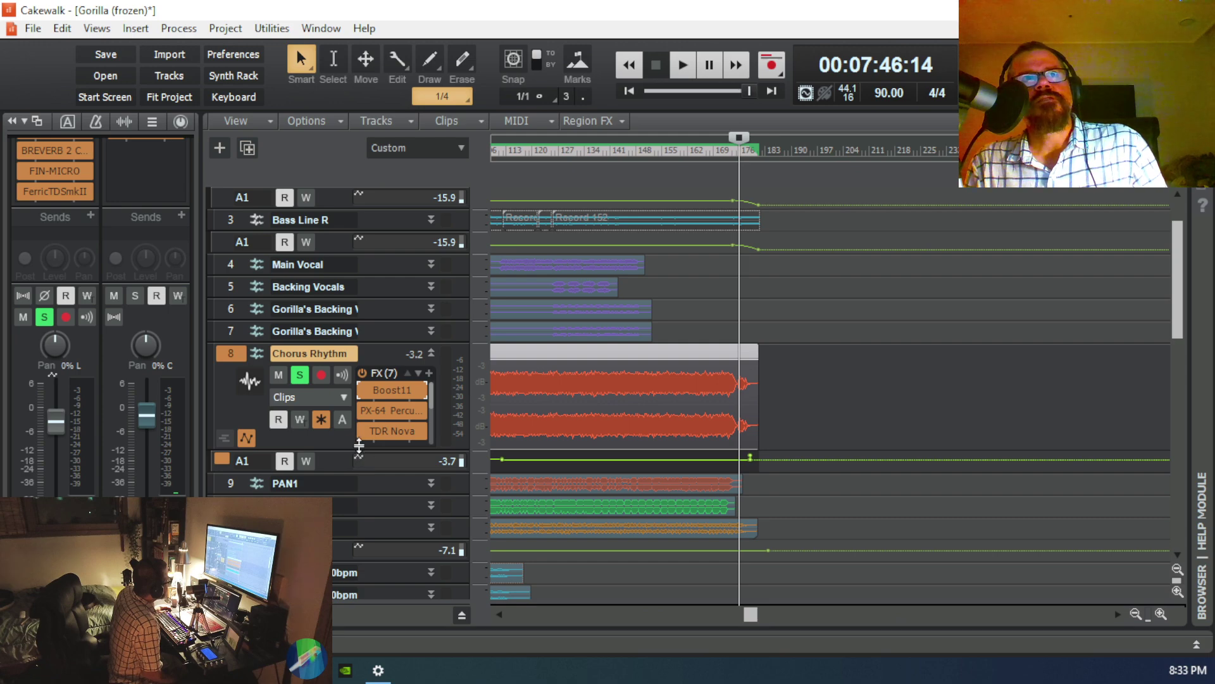
Step: Shrink the Chorus Rhythm track back to a single row and review the closing envelopes down to the outro and last tracks
drag(359, 445, 359, 365)
scroll(693, 547, down, 2)
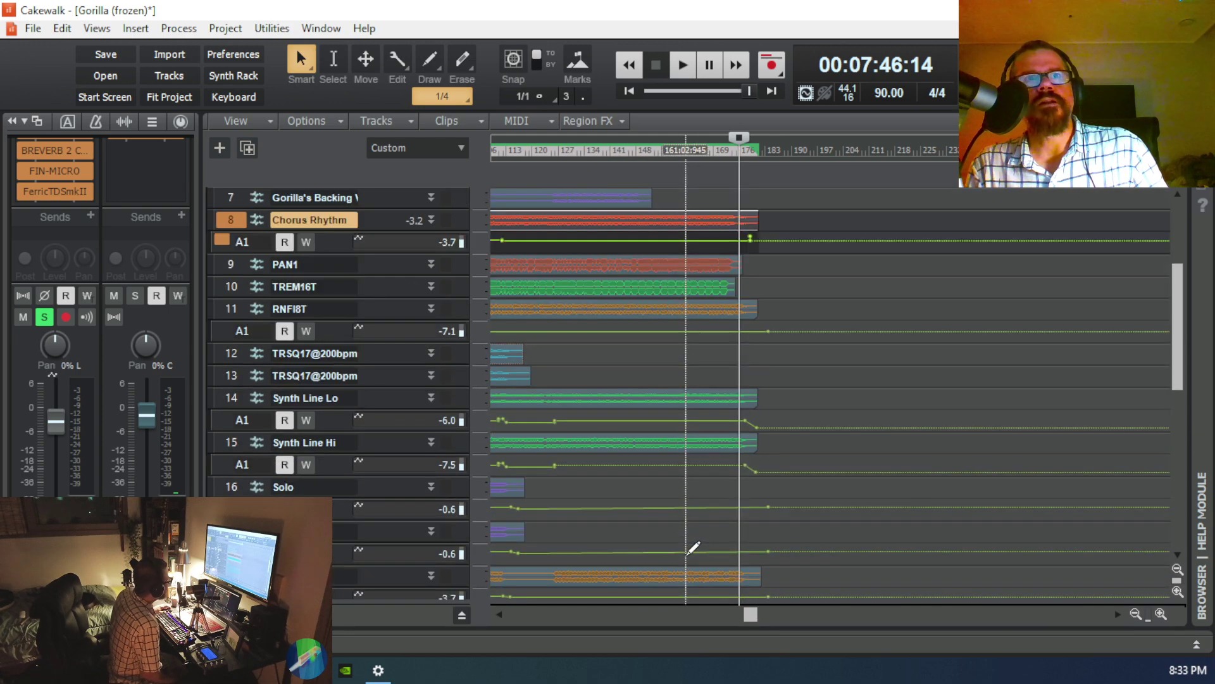
scroll(693, 548, down, 5)
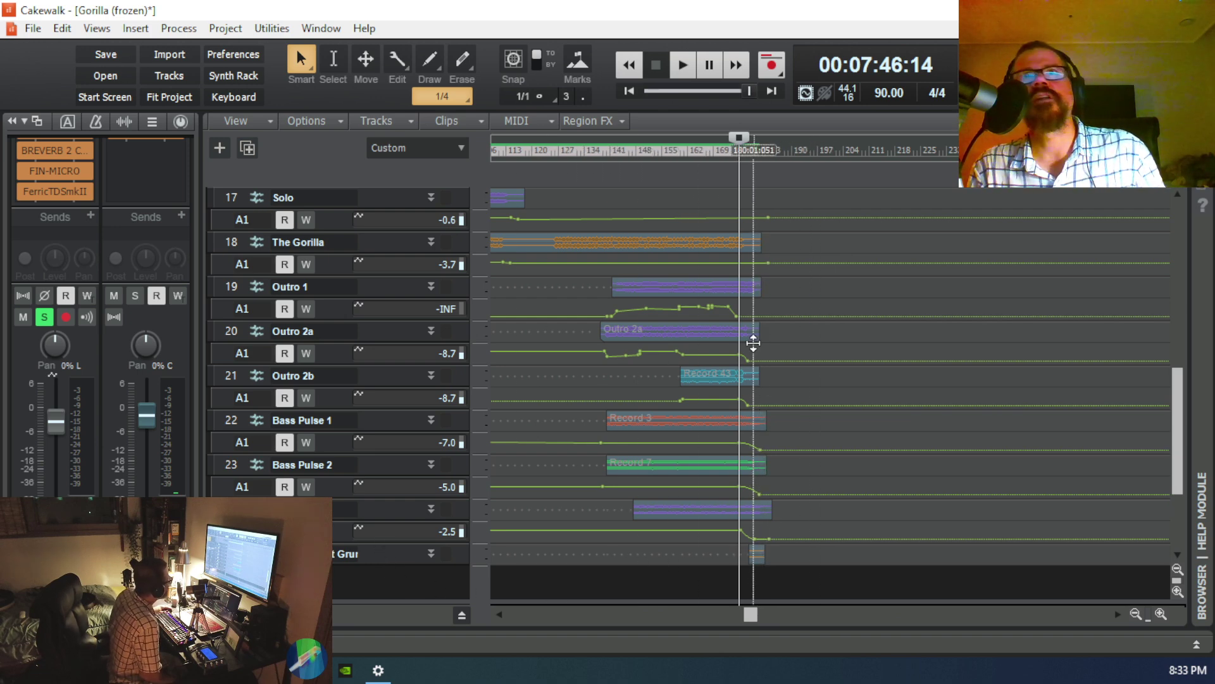
scroll(749, 261, up, 3)
scroll(749, 261, up, 10)
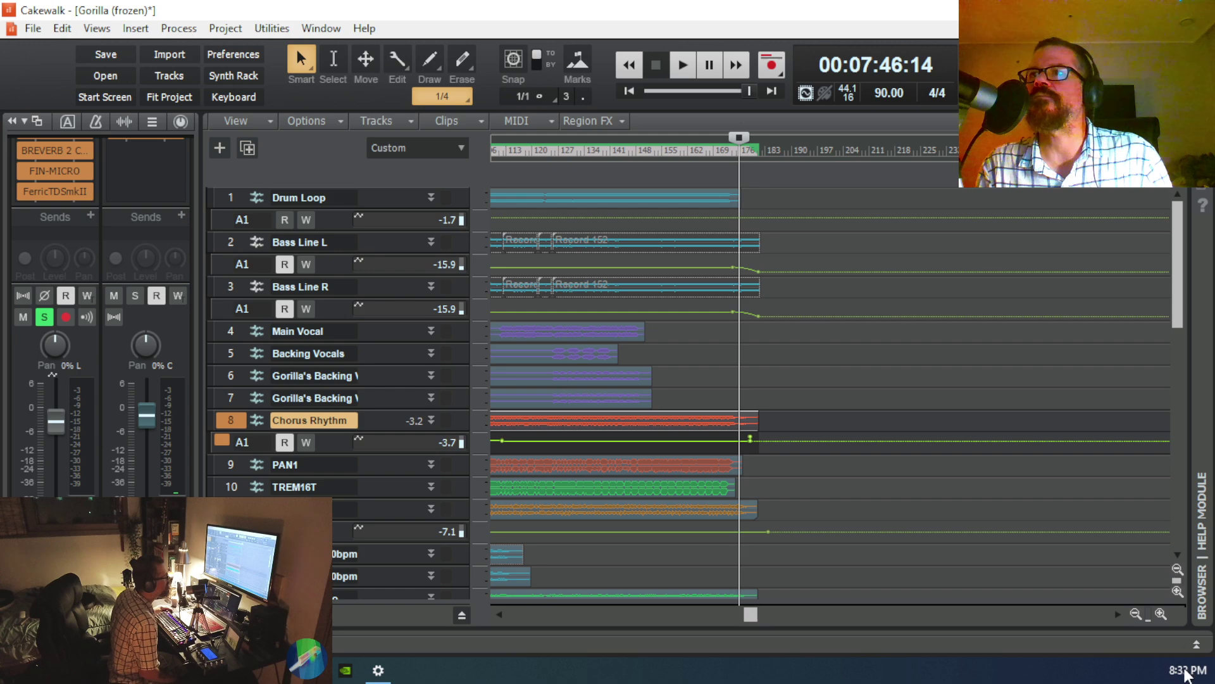
Step: Show the console, unsolo the Chorus Rhythm track, and reset its pan to centre
click(1189, 640)
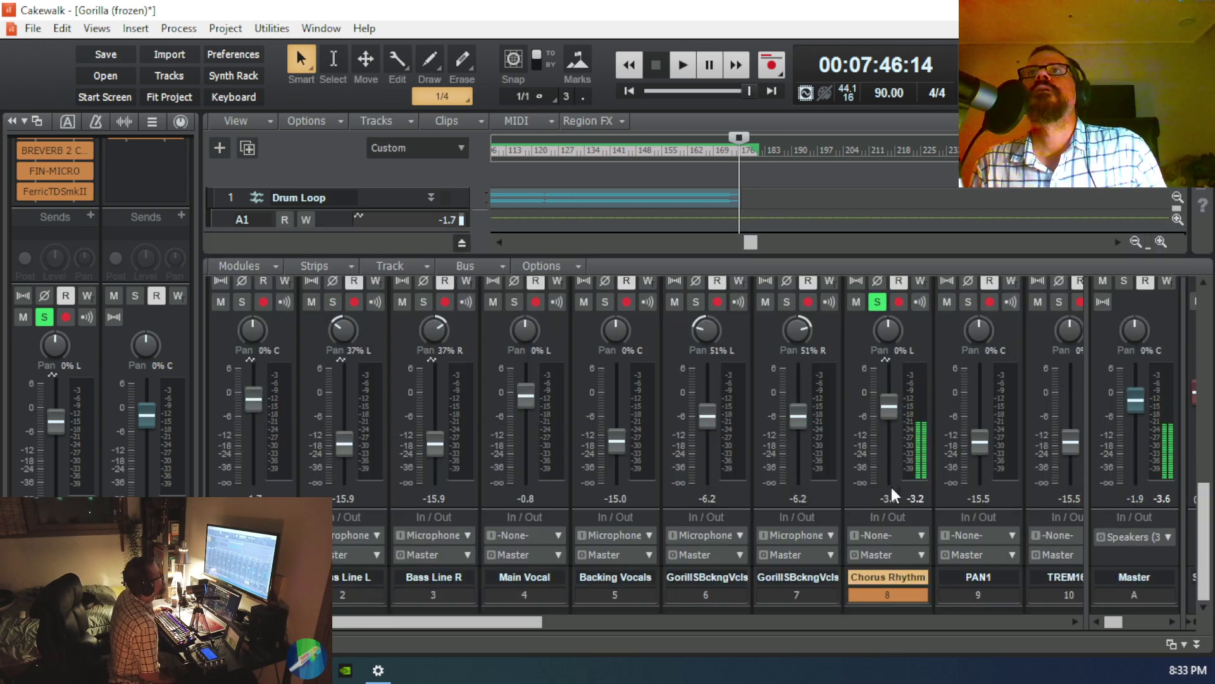
click(875, 302)
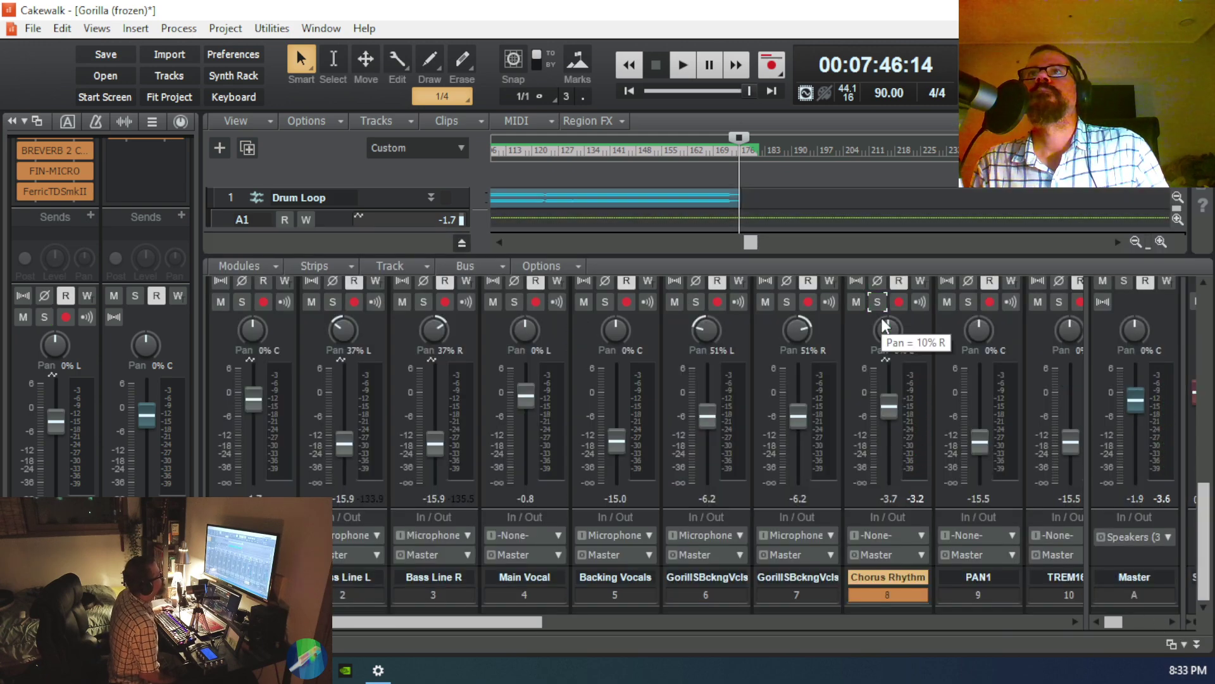
double_click(903, 337)
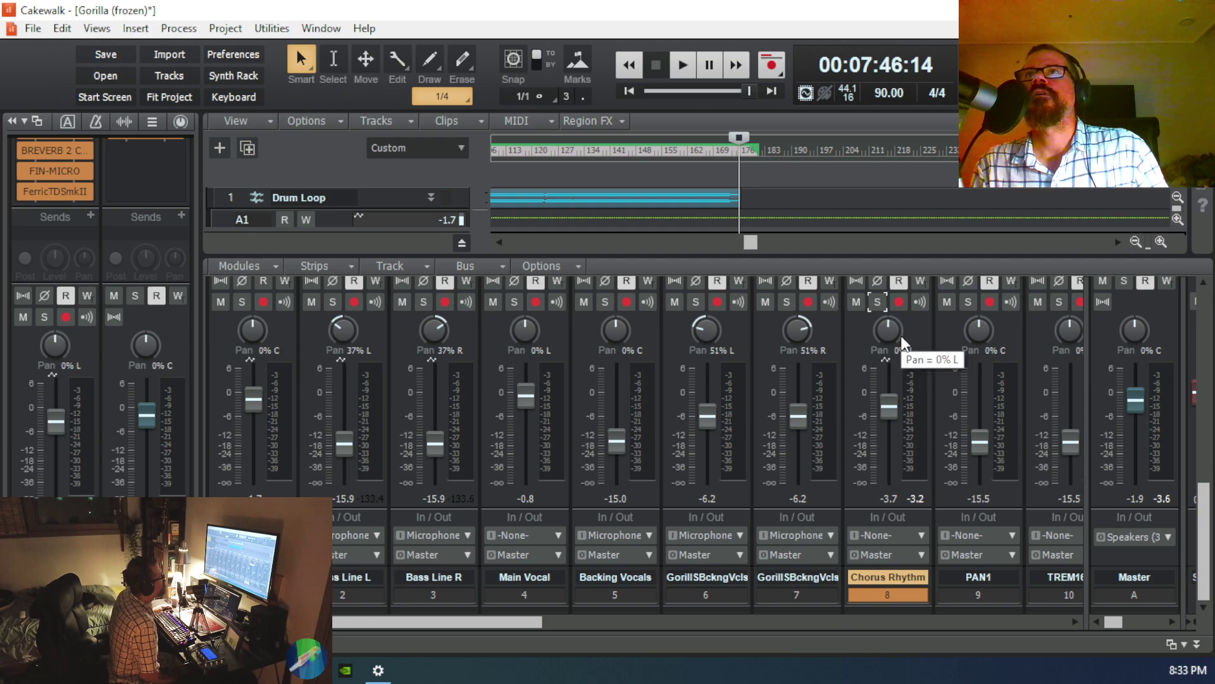
Step: Switch the effects racks back on for the Drum Loop and the other bypassed tracks in the console, and hide the console
scroll(925, 326, up, 5)
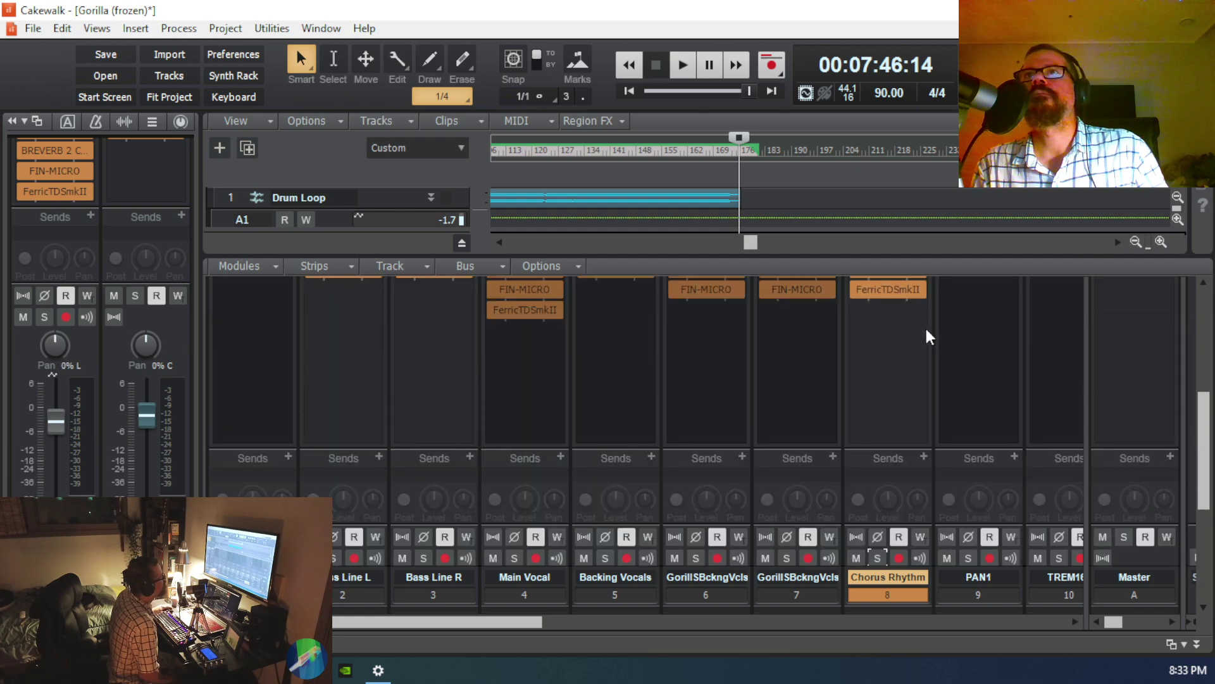
scroll(926, 328, up, 3)
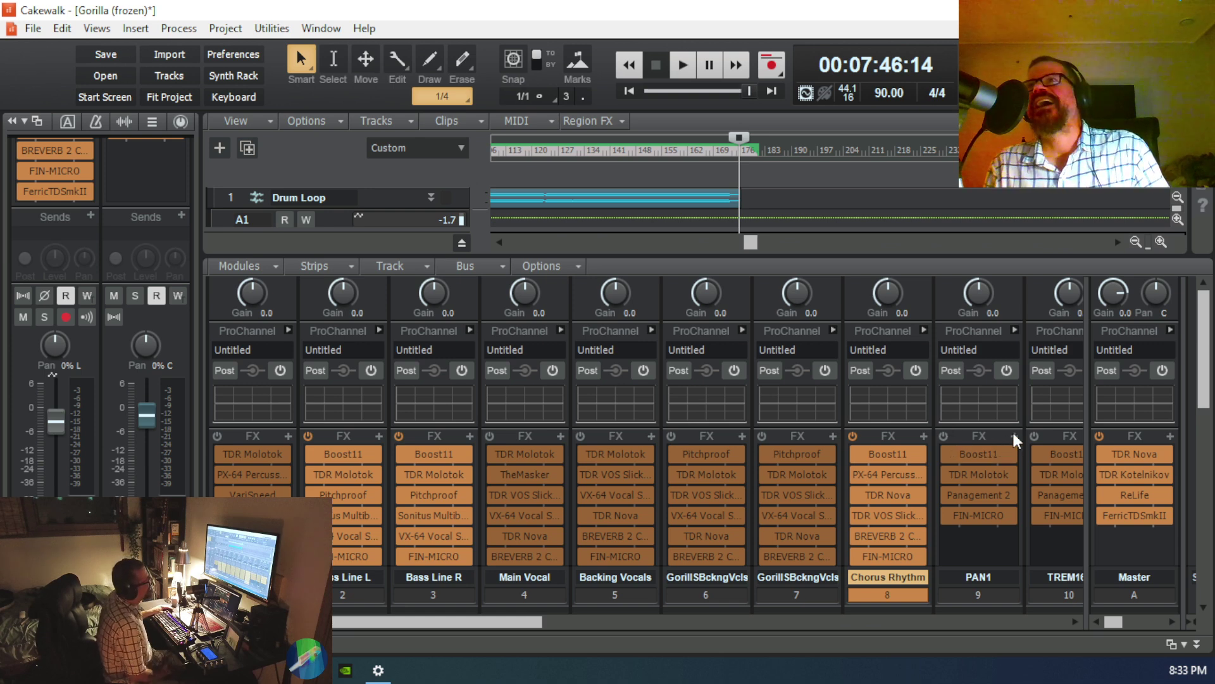
click(216, 434)
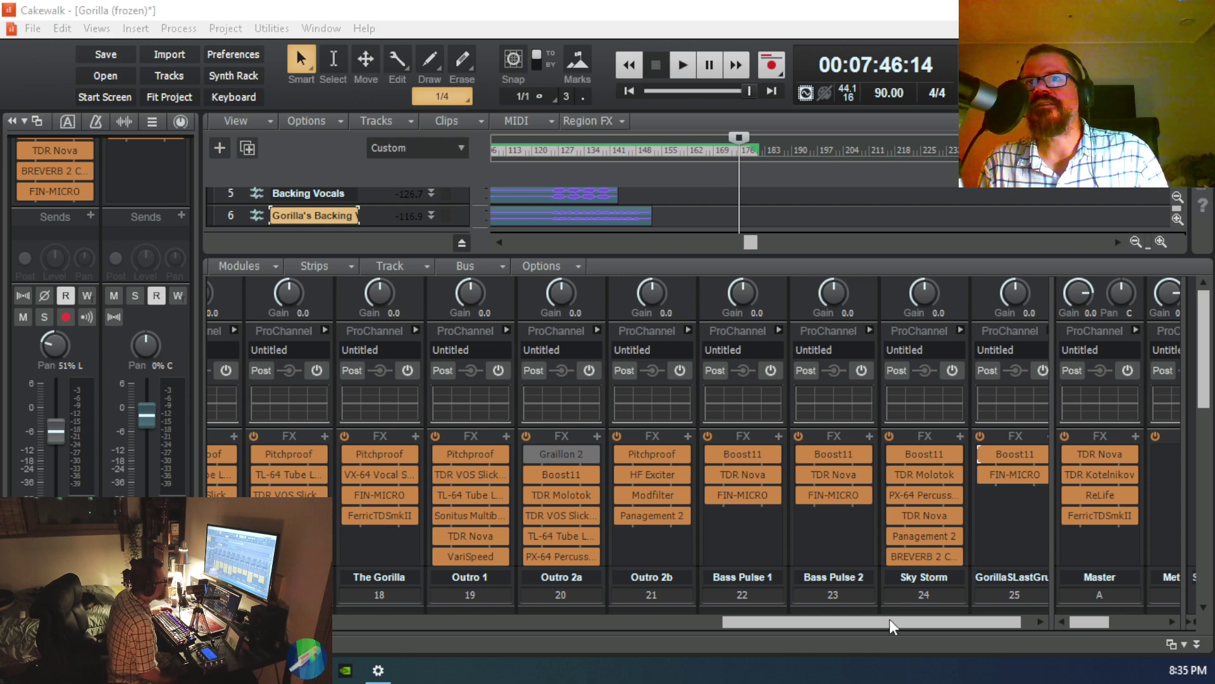
drag(880, 621, 340, 638)
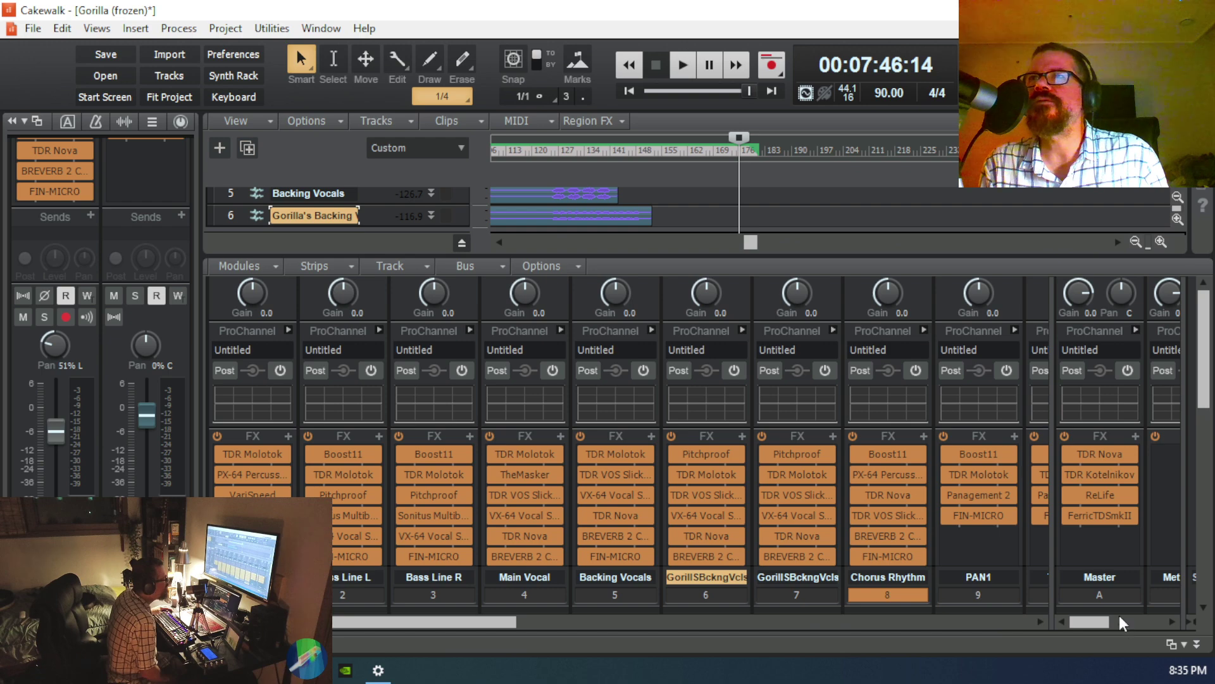
click(1197, 644)
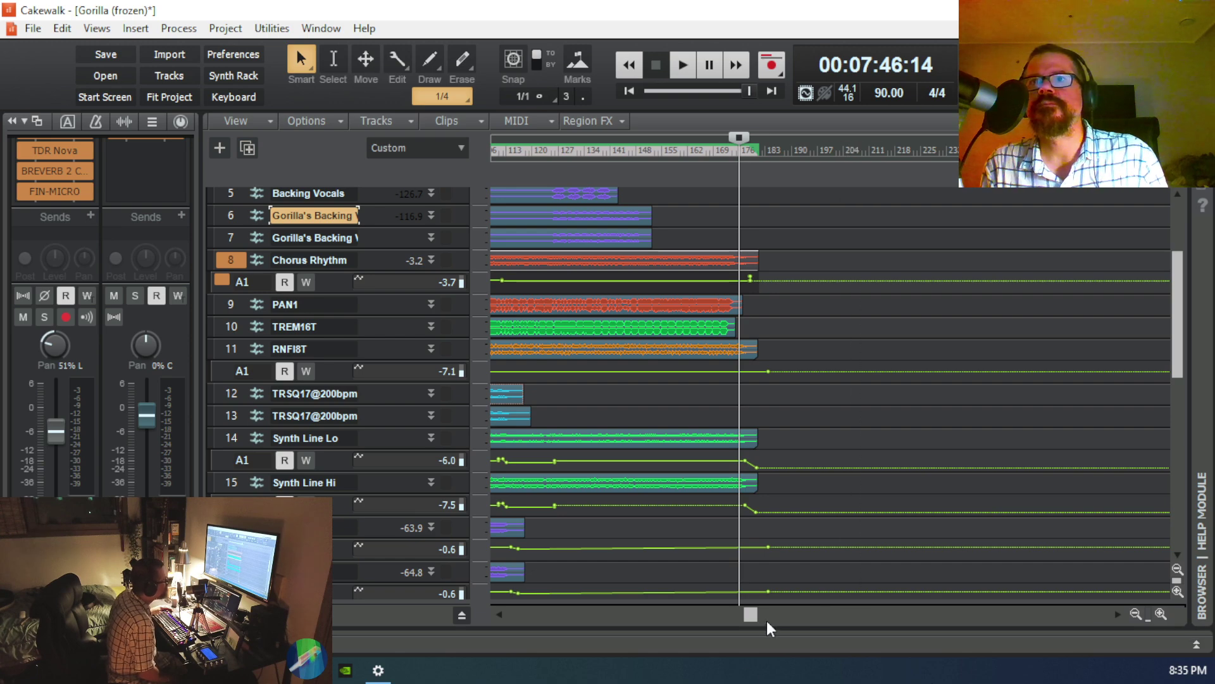
Step: Show the whole song in the track view, play it from 00:03:28:07 just before the Solo clips, and stop playback
drag(754, 616, 570, 614)
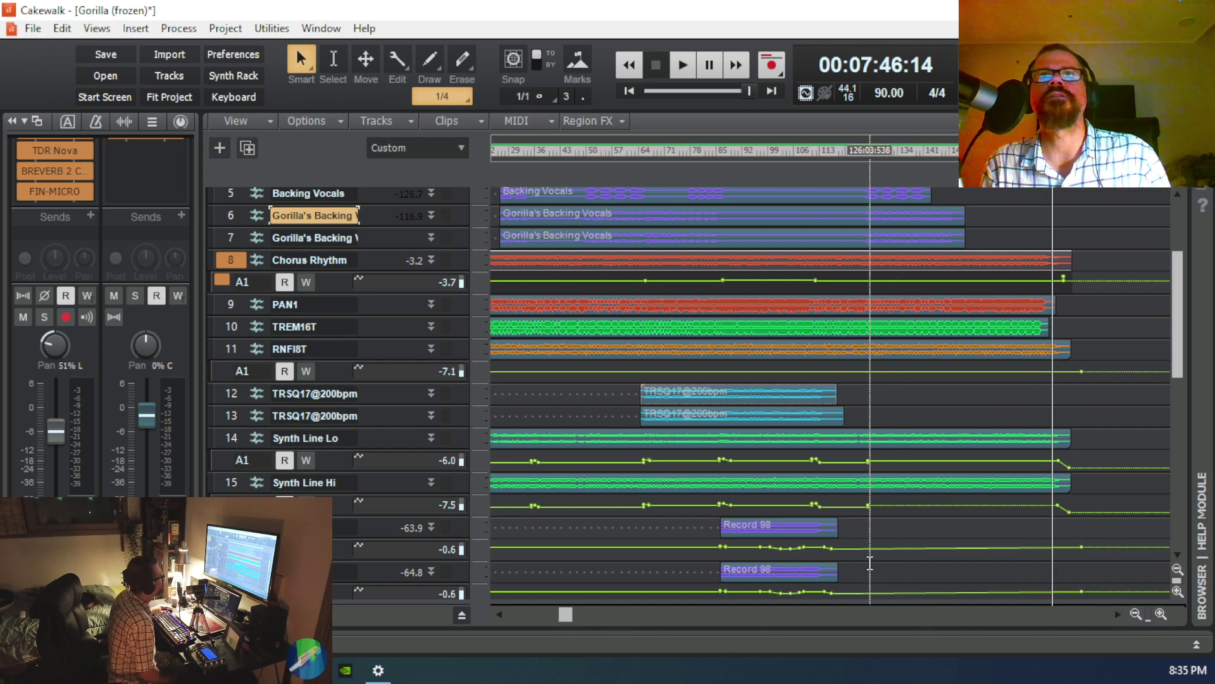
scroll(872, 555, down, 3)
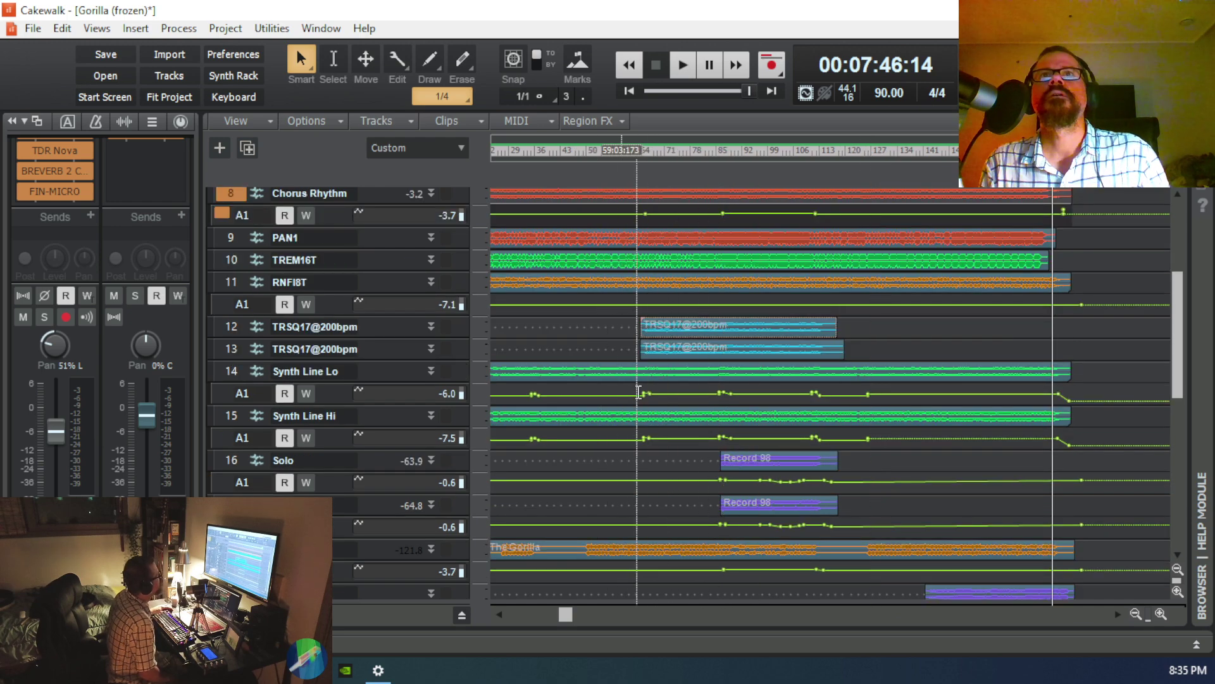
click(1137, 614)
click(1136, 614)
click(1136, 614)
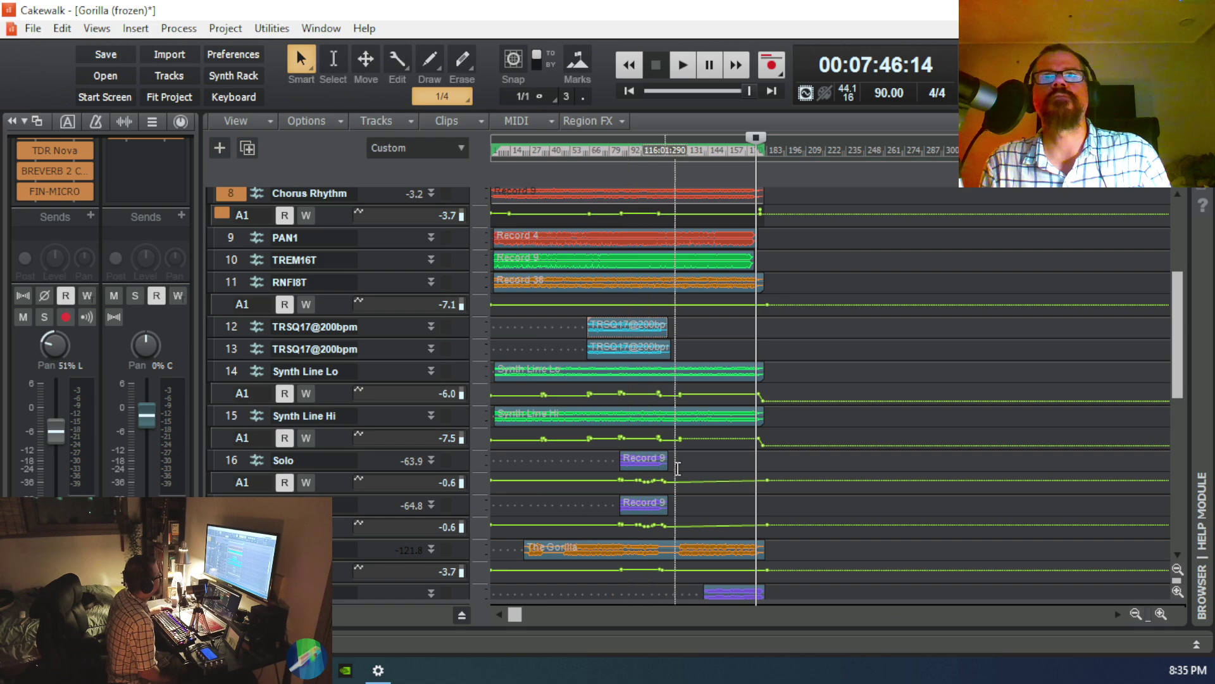
click(584, 462)
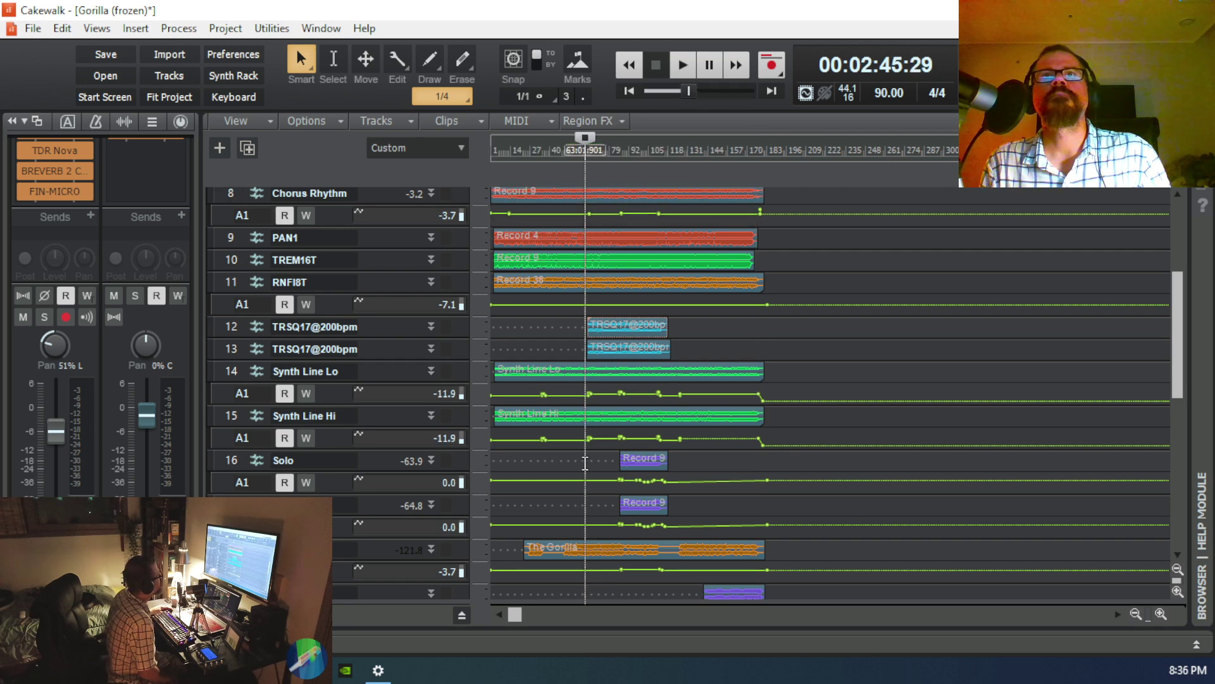
click(609, 467)
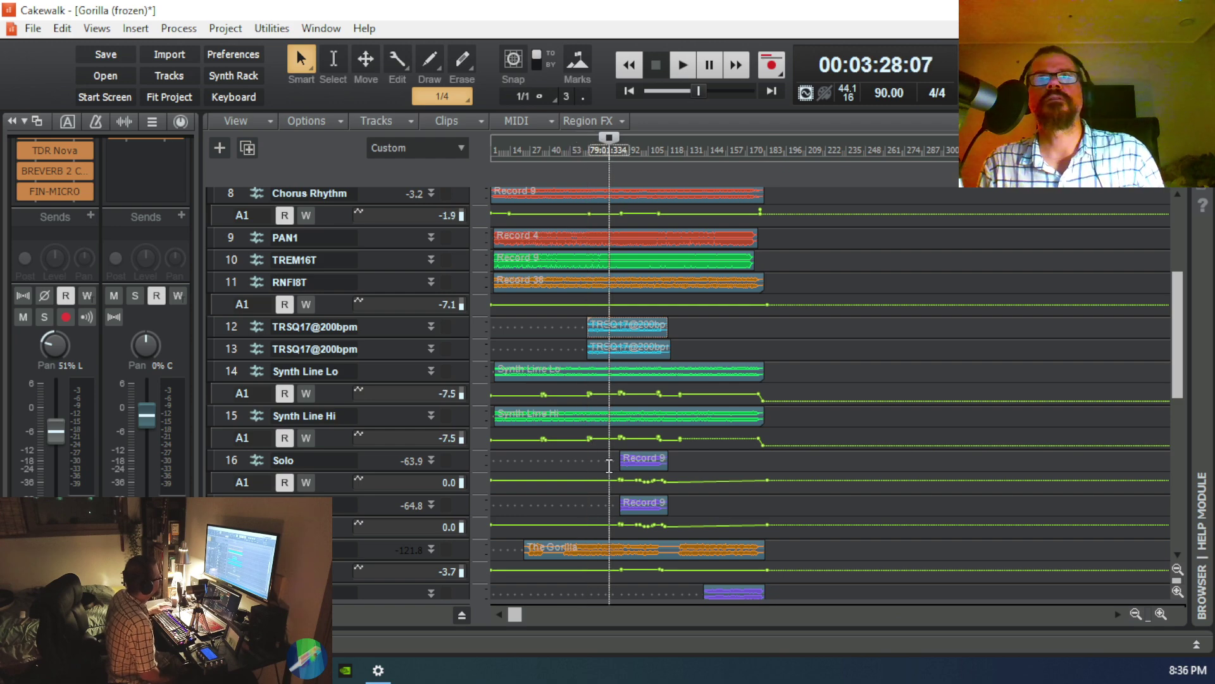
scroll(609, 467, down, 3)
key(space)
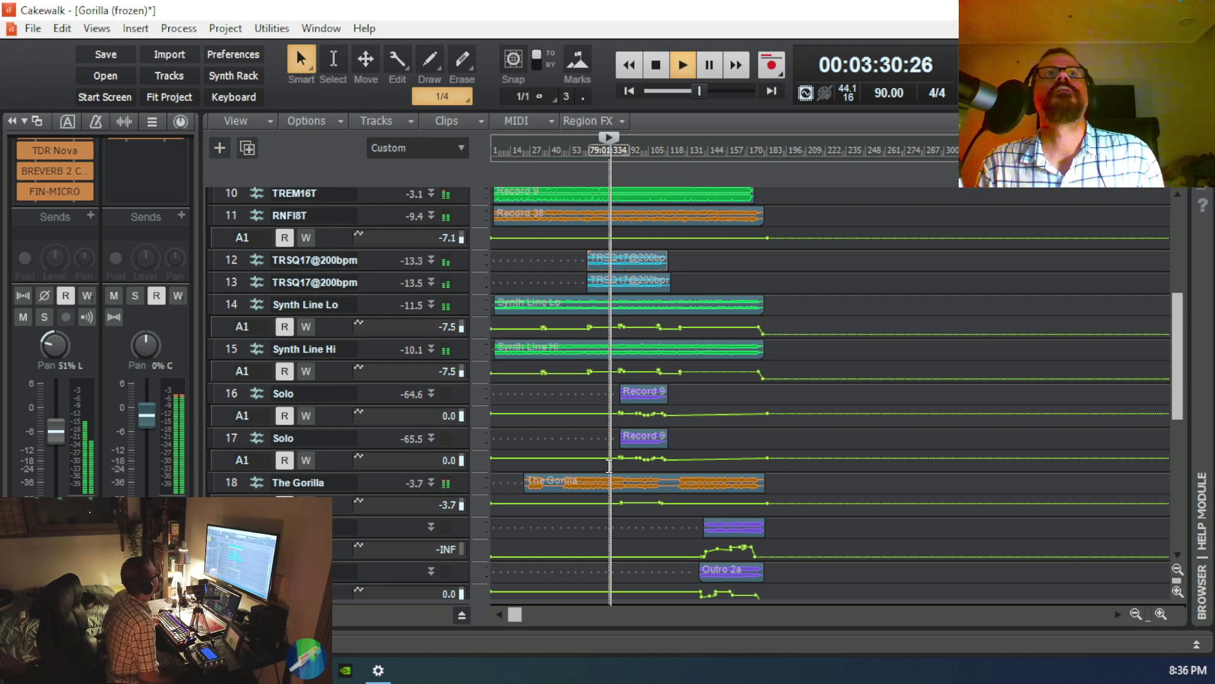
key(space)
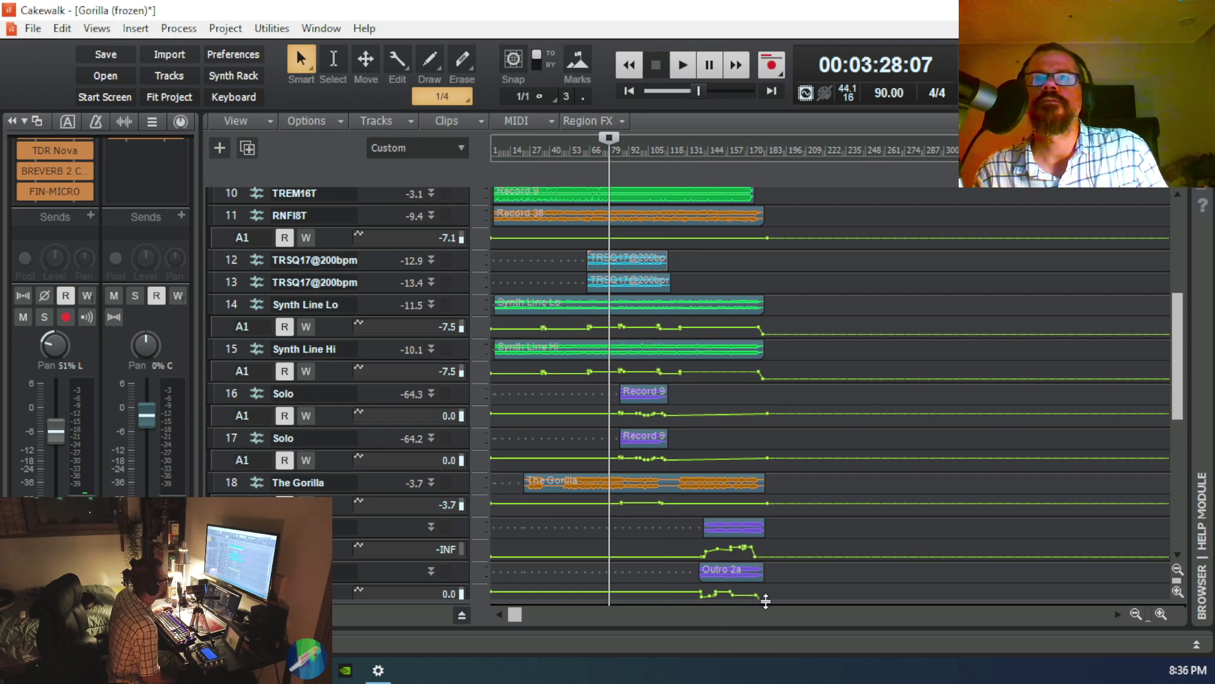
Step: Review the volume envelopes of the outro and bass pulse tracks, and close Gorilla (frozen) without saving the changes
scroll(788, 570, down, 2)
scroll(792, 570, down, 2)
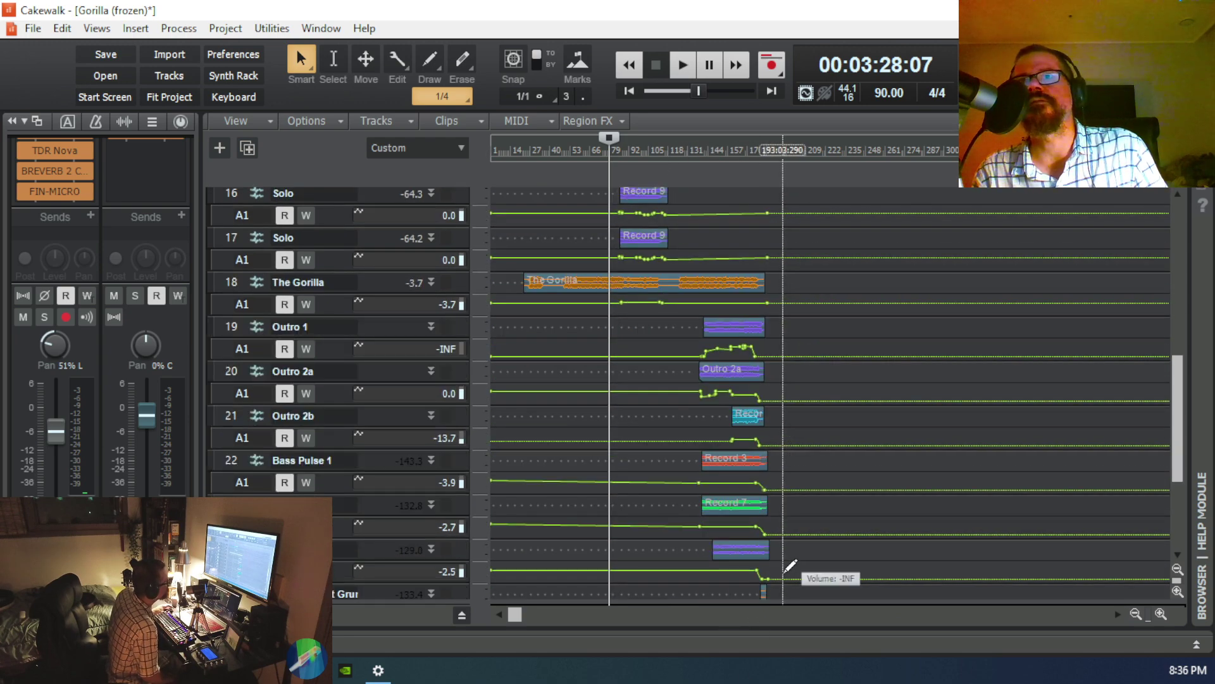
scroll(790, 567, up, 3)
scroll(790, 566, up, 6)
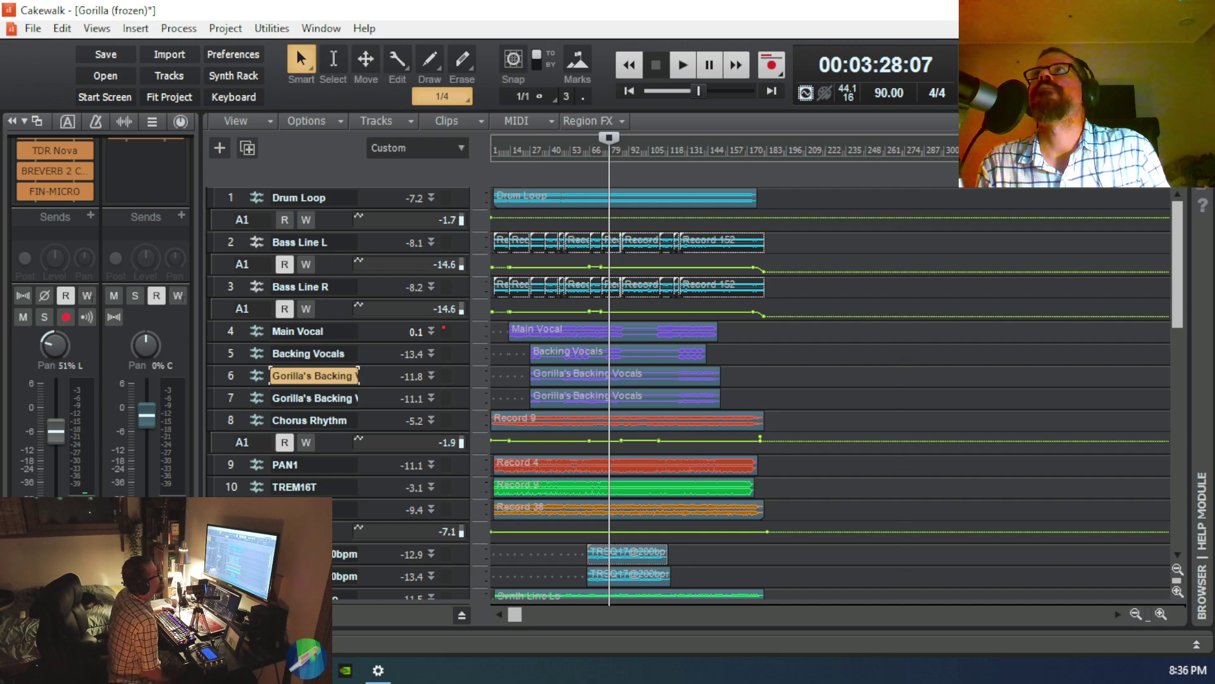
click(1199, 10)
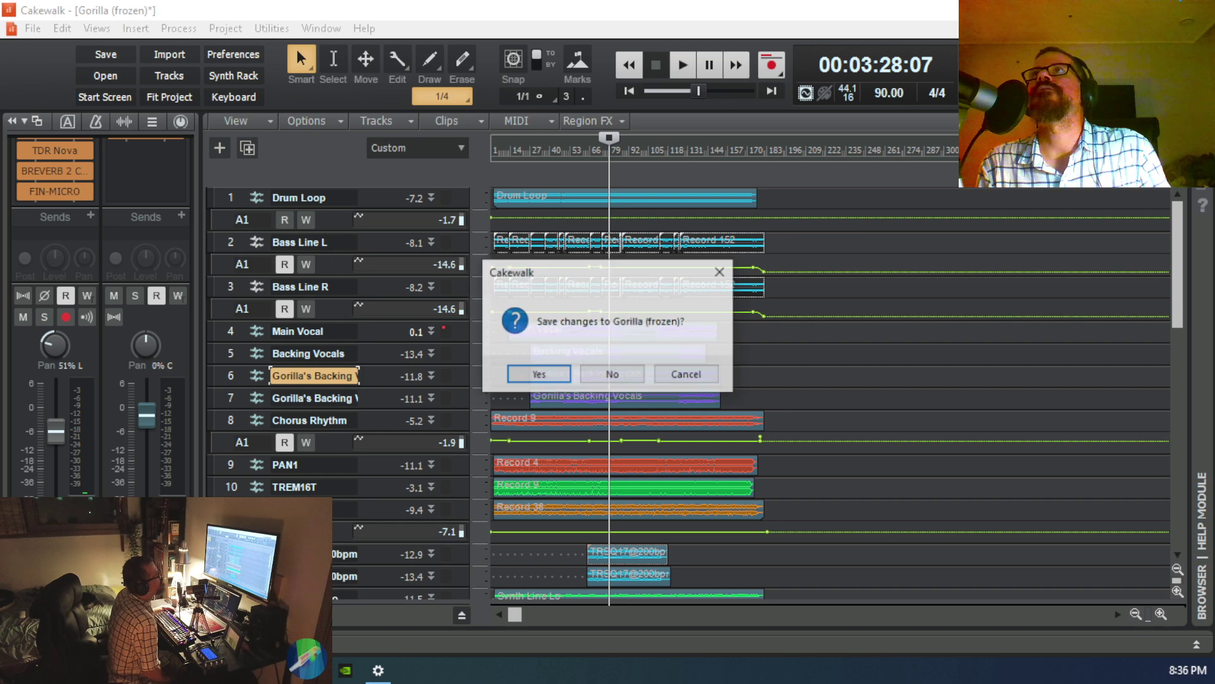
click(612, 374)
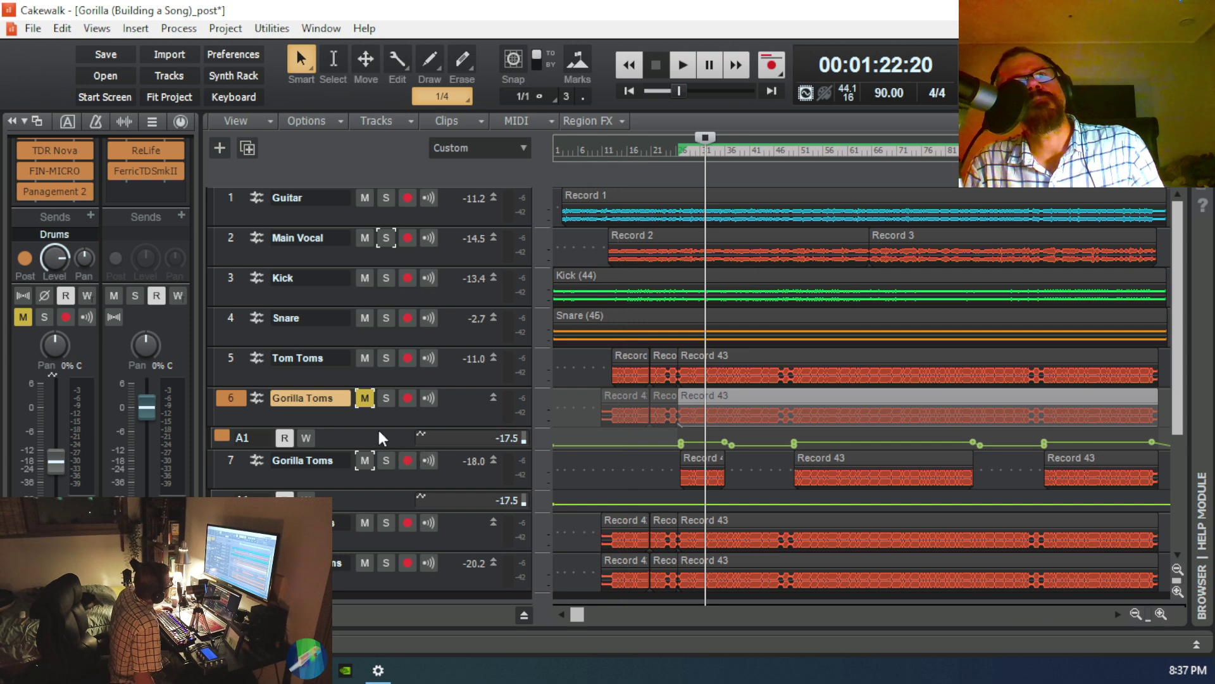
Step: In Gorilla (Building a Song)_post, reduce Gorilla Toms tracks 6 and 7 and Infinity Toms track 8 to single-row height
drag(379, 427, 373, 398)
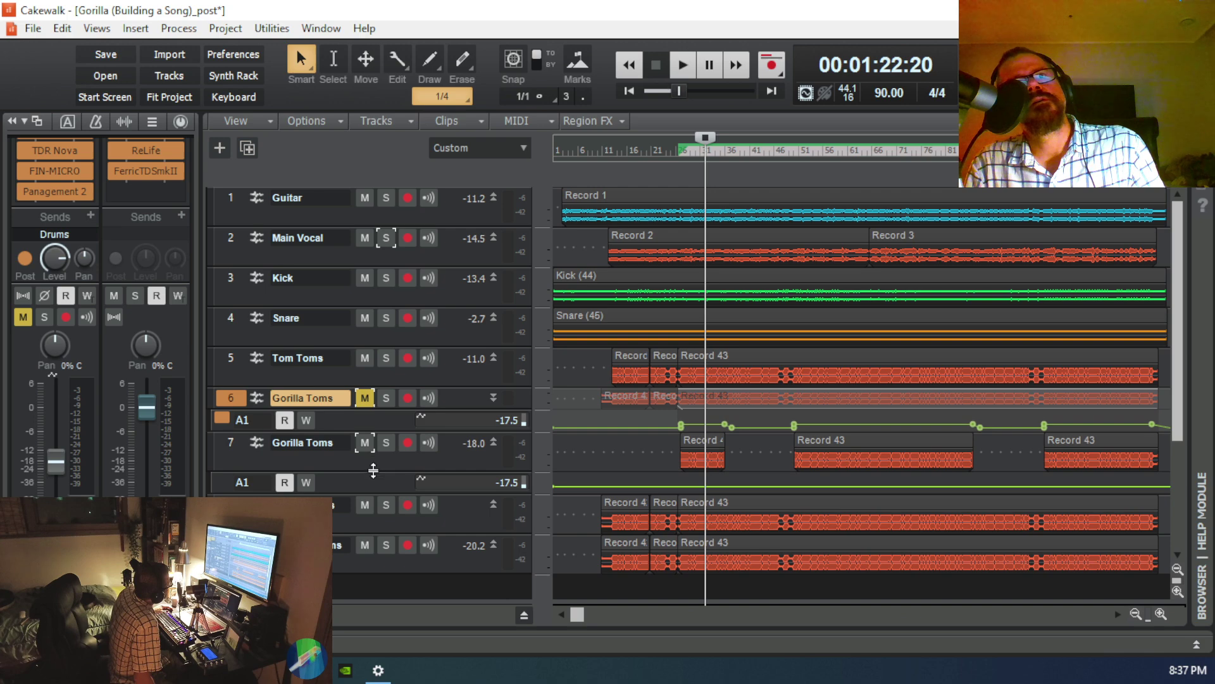
drag(373, 470, 372, 452)
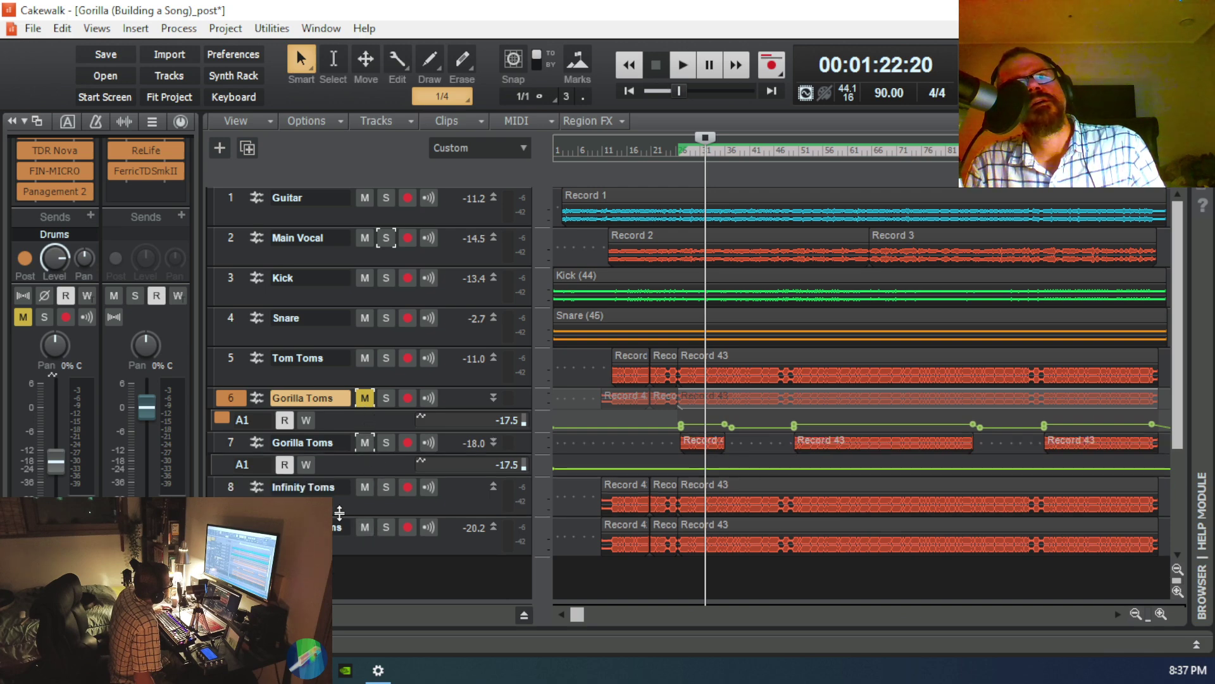
drag(338, 513, 337, 491)
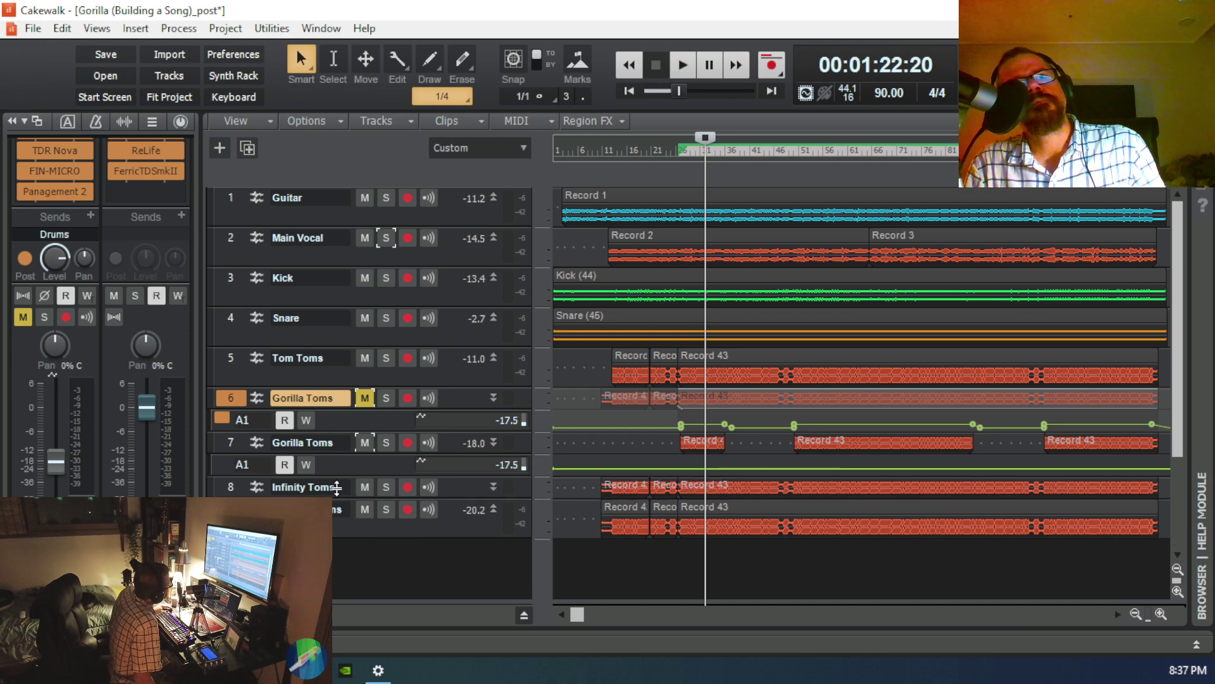